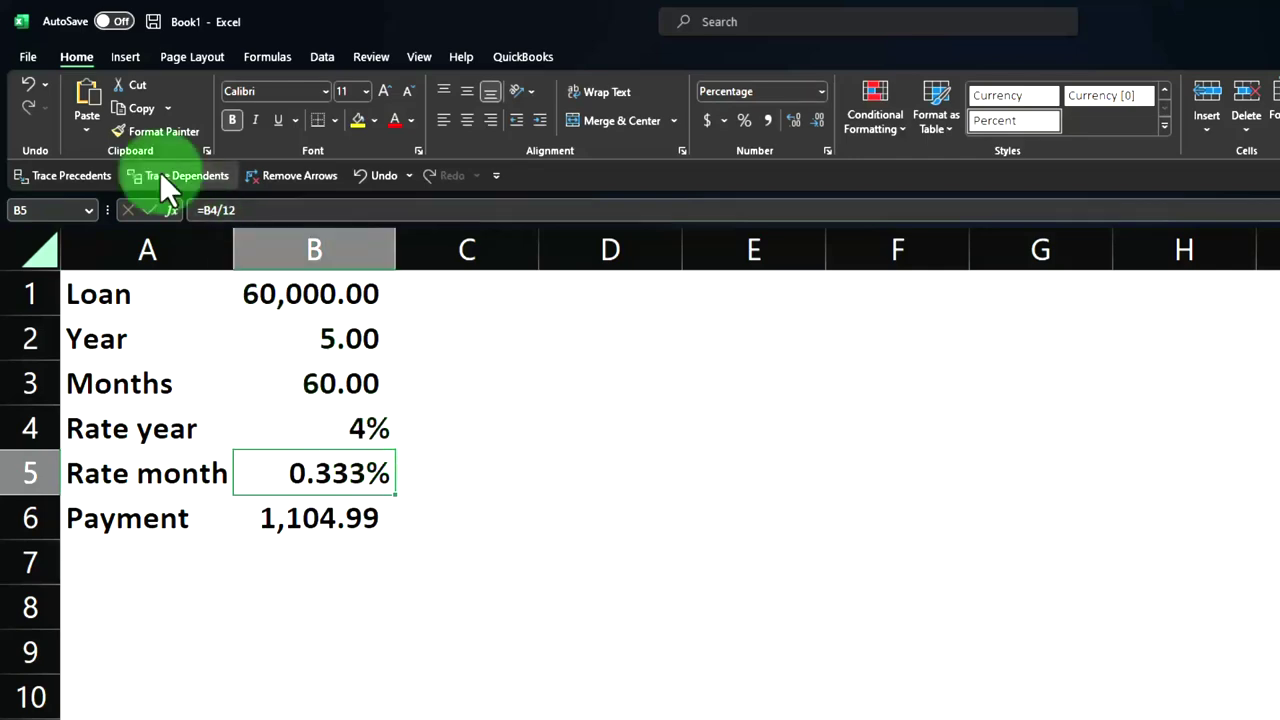
Step: Undo the recent changes to the loan amount and the yearly rate
{"action": "left_click", "coordinate": [33, 83]}
{"action": "left_click", "coordinate": [33, 83]}
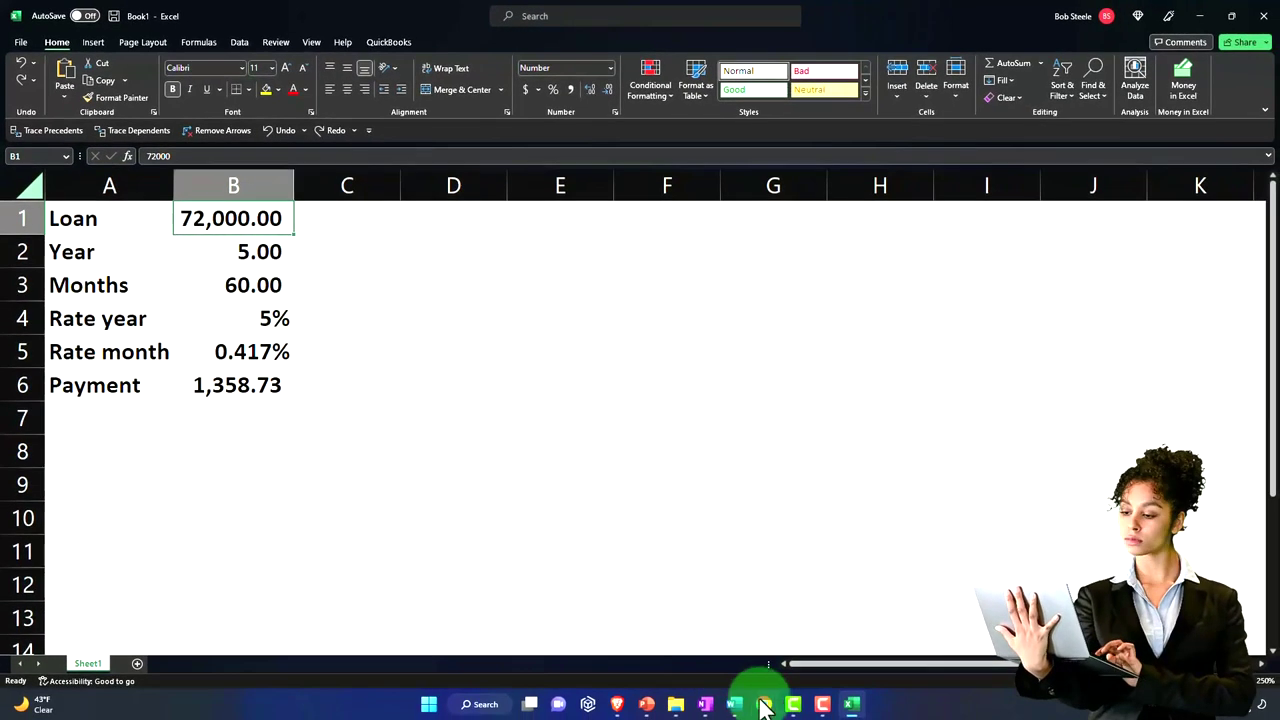
Step: Switch to Chrome and open Calculator Soup's Amortization Schedule Calculator from the amortization calculator search results
{"action": "mouse_move", "coordinate": [763, 704]}
{"action": "left_click", "coordinate": [757, 635]}
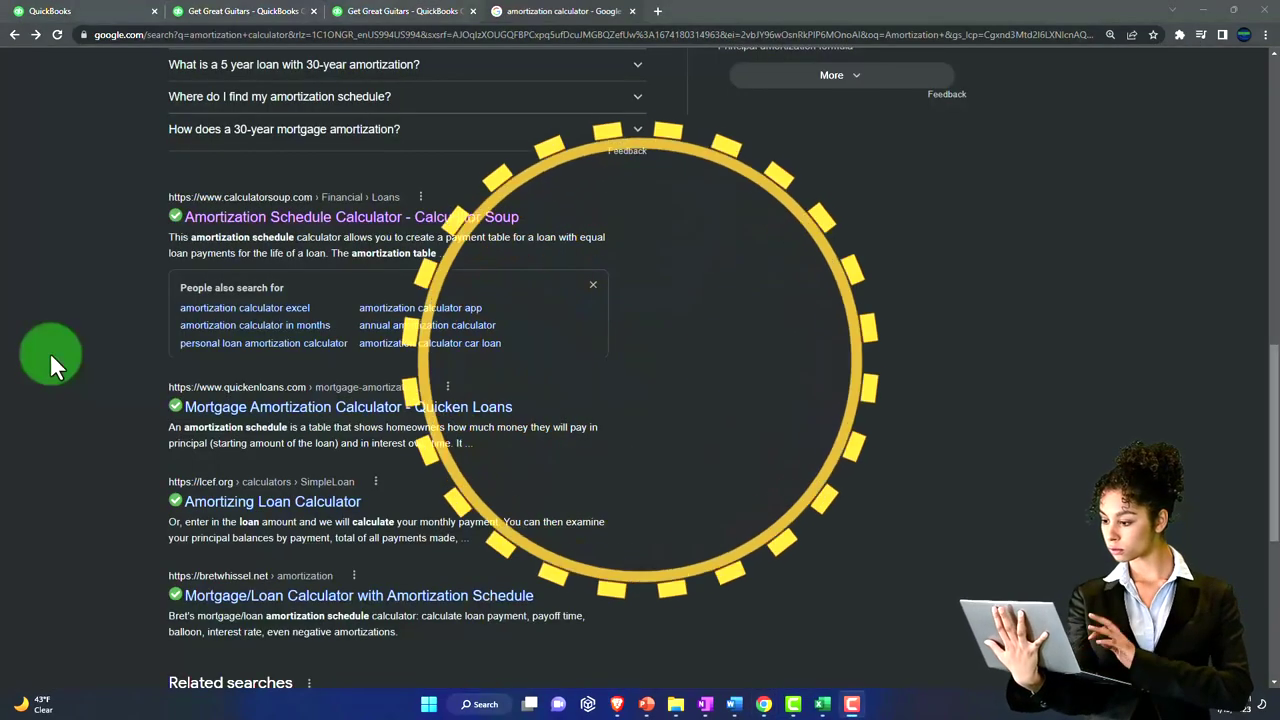
{"action": "scroll", "coordinate": [50, 352], "scroll_direction": "up", "scroll_amount": 1}
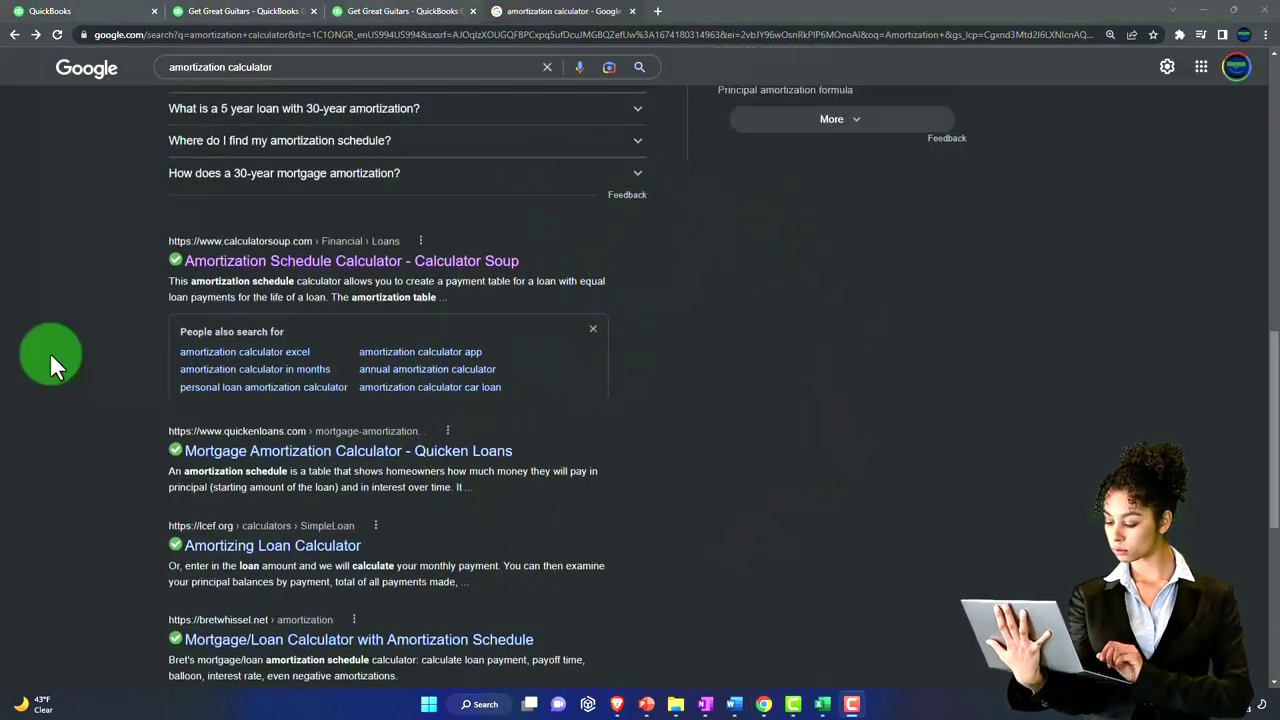
{"action": "scroll", "coordinate": [50, 352], "scroll_direction": "up", "scroll_amount": 10}
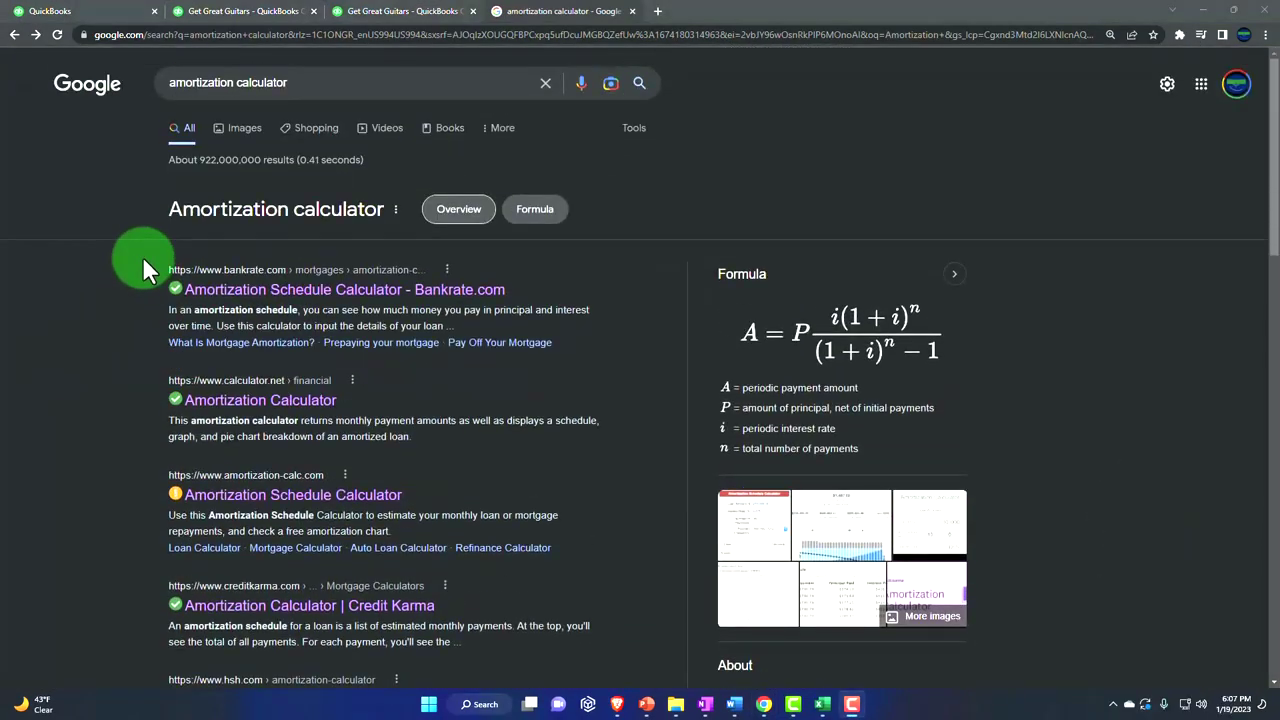
{"action": "scroll", "coordinate": [97, 345], "scroll_direction": "down", "scroll_amount": 10}
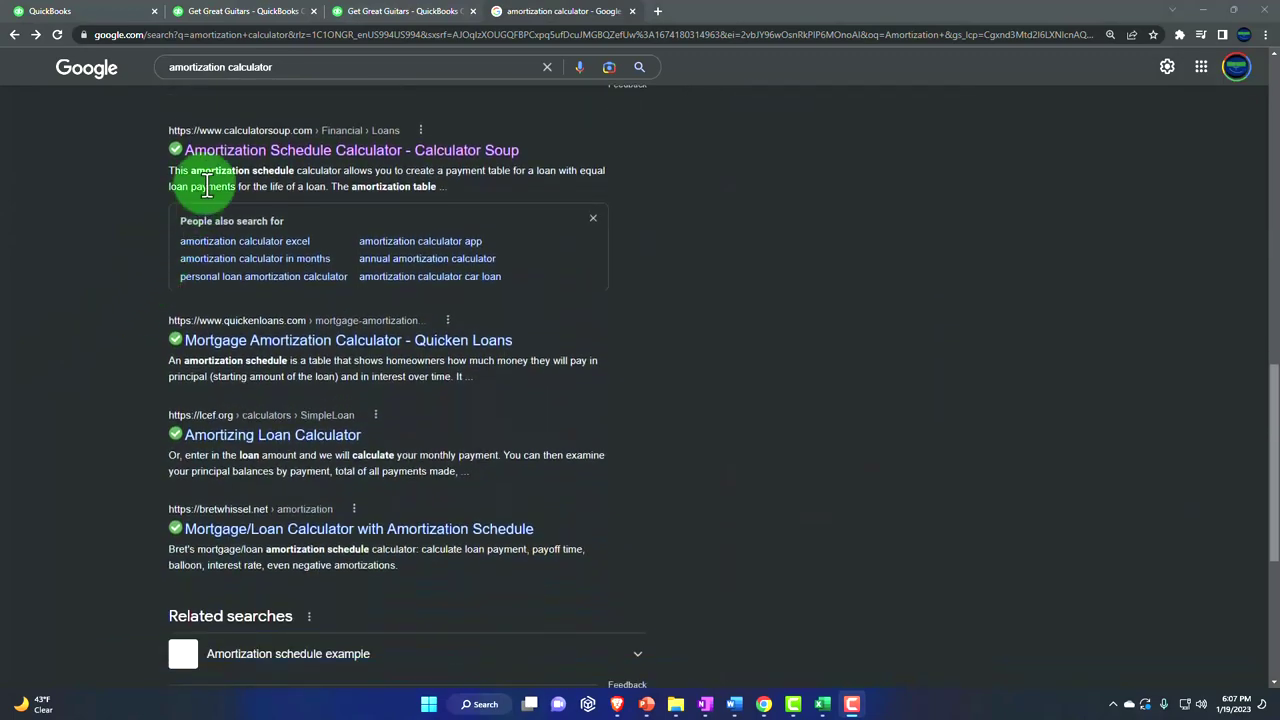
{"action": "left_click", "coordinate": [226, 152]}
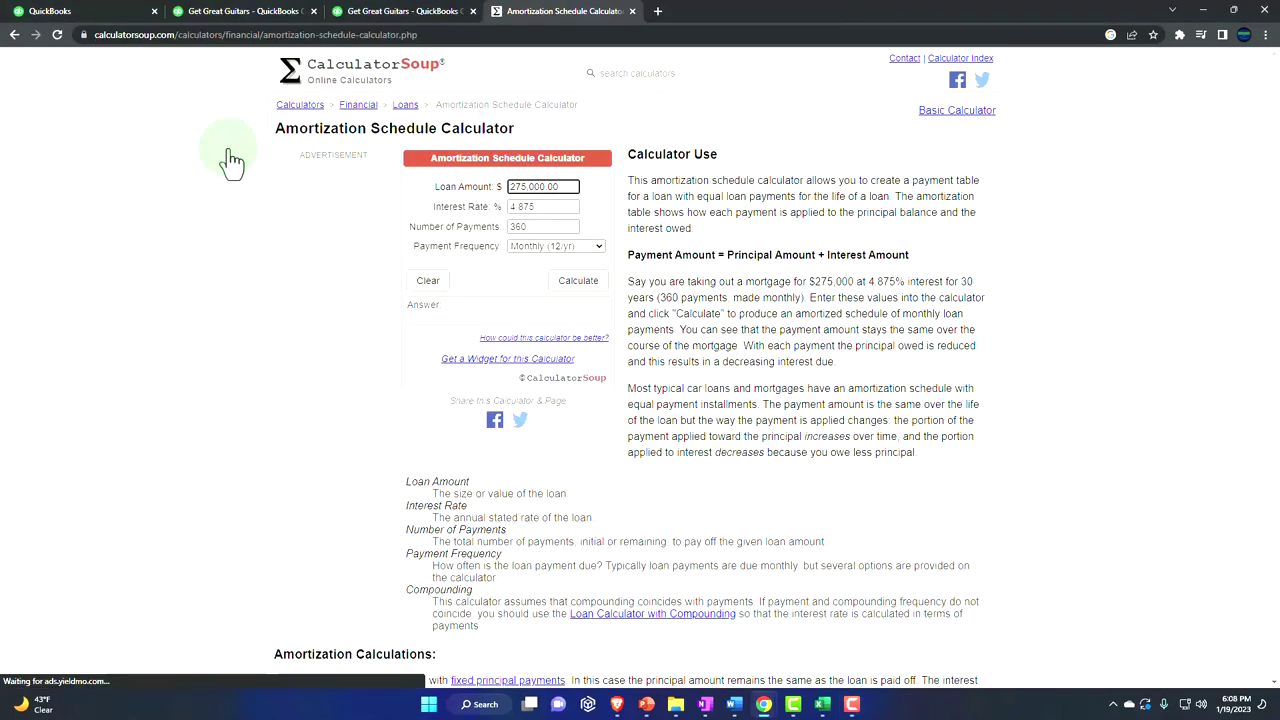
Step: Calculate an amortization schedule for a 72000 loan at 5% interest with 60 monthly payments
{"action": "left_click", "coordinate": [568, 188]}
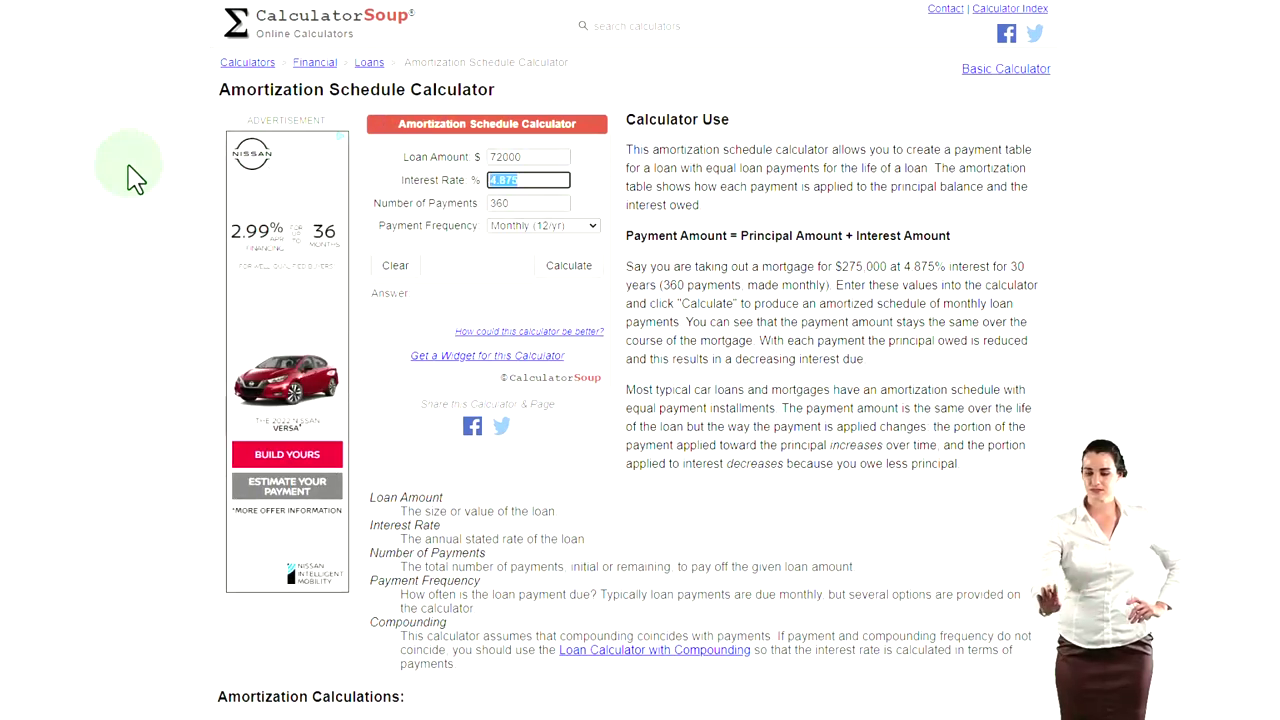
{"action": "type", "text": "5"}
{"action": "key", "text": "Tab"}
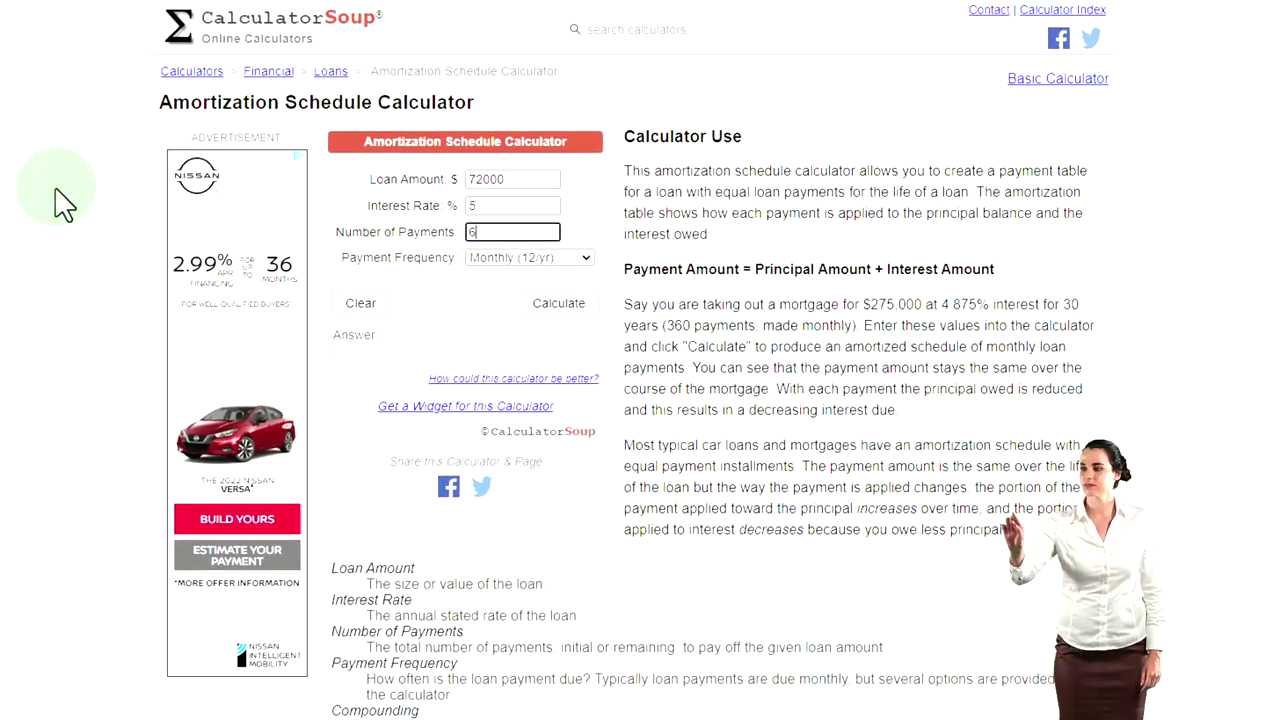
{"action": "type", "text": "60"}
{"action": "key", "text": "Tab"}
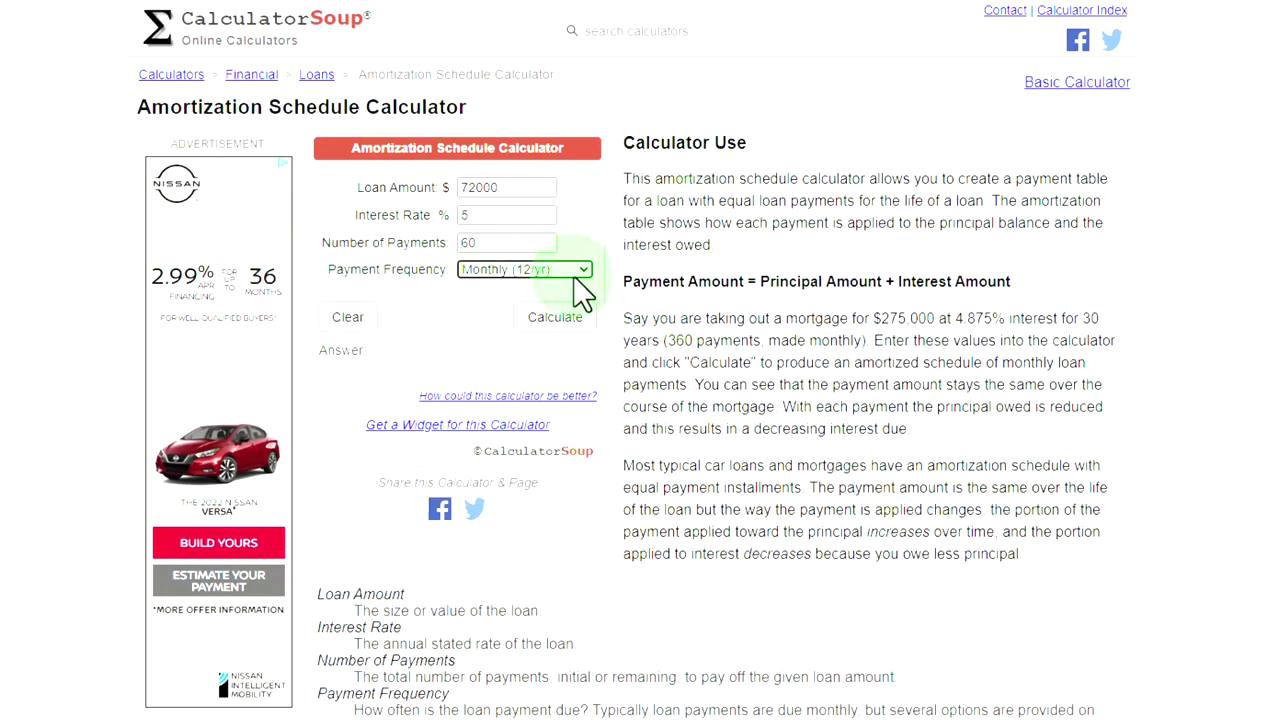
{"action": "left_click", "coordinate": [566, 318]}
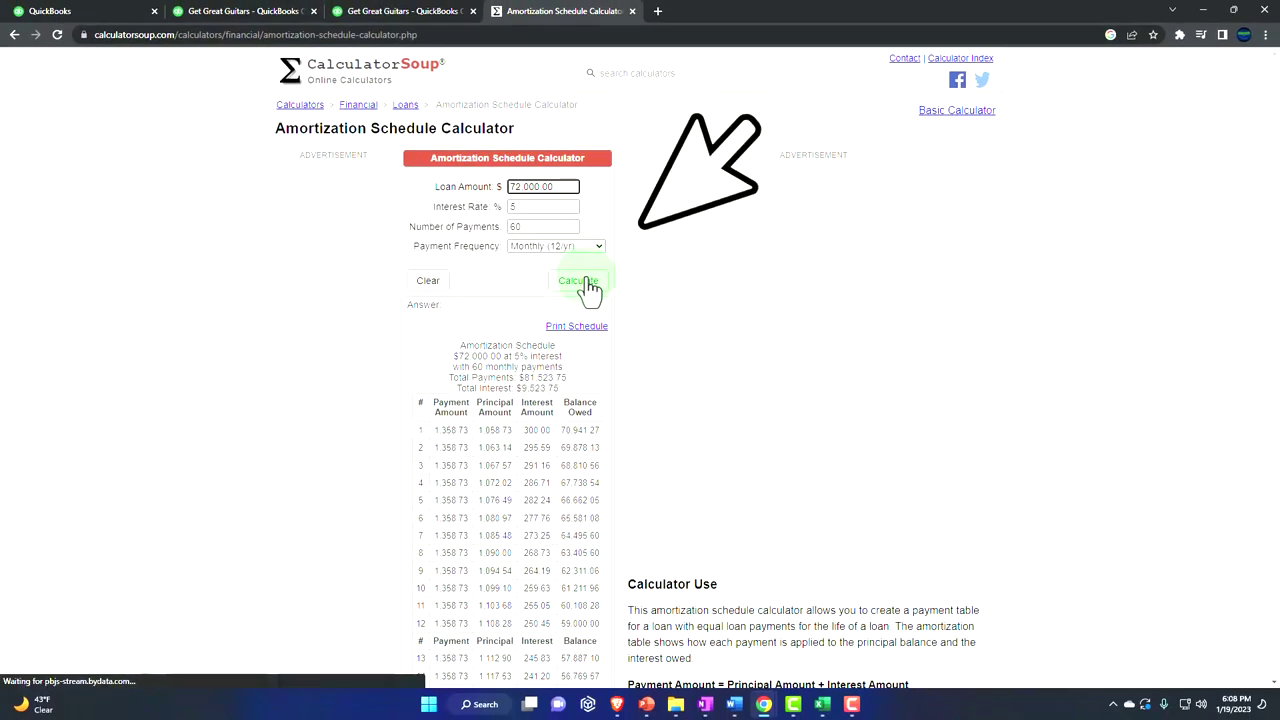
Step: Compare the online schedule's payment amount and totals with the payment calculated in the Excel worksheet
{"action": "scroll", "coordinate": [588, 284], "scroll_direction": "down", "scroll_amount": 1}
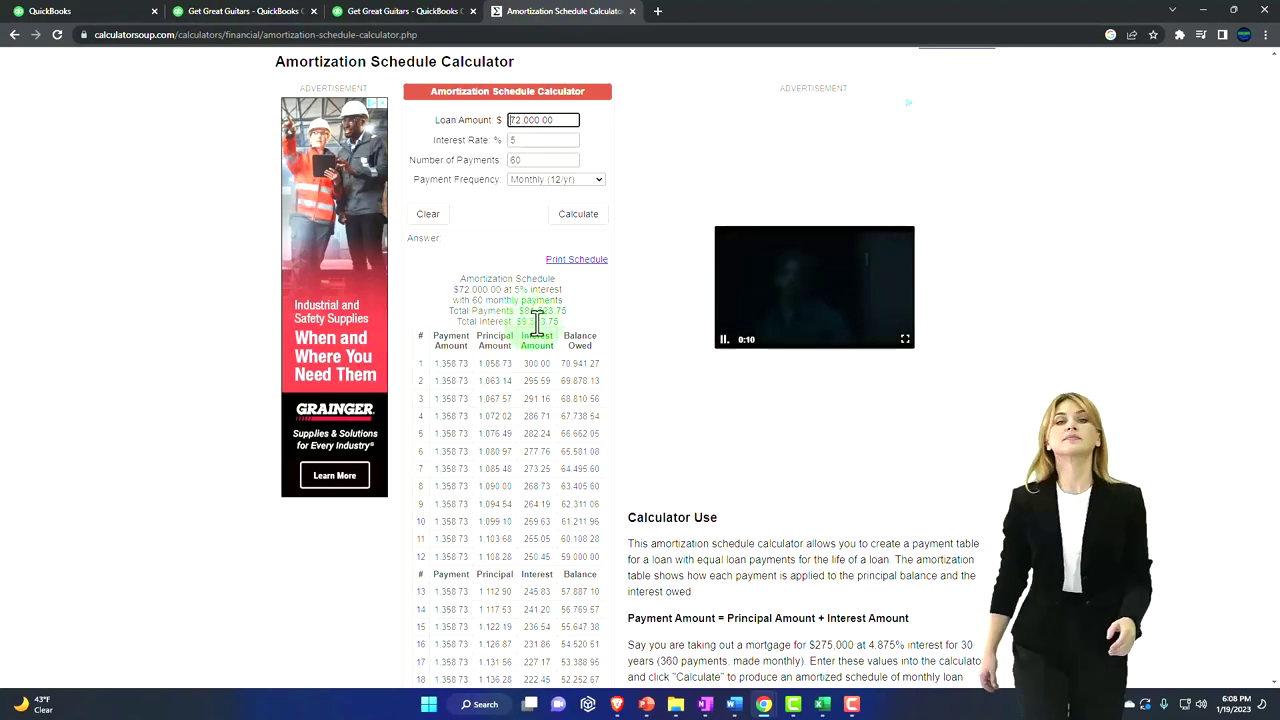
{"action": "scroll", "coordinate": [527, 316], "scroll_direction": "down", "scroll_amount": 1}
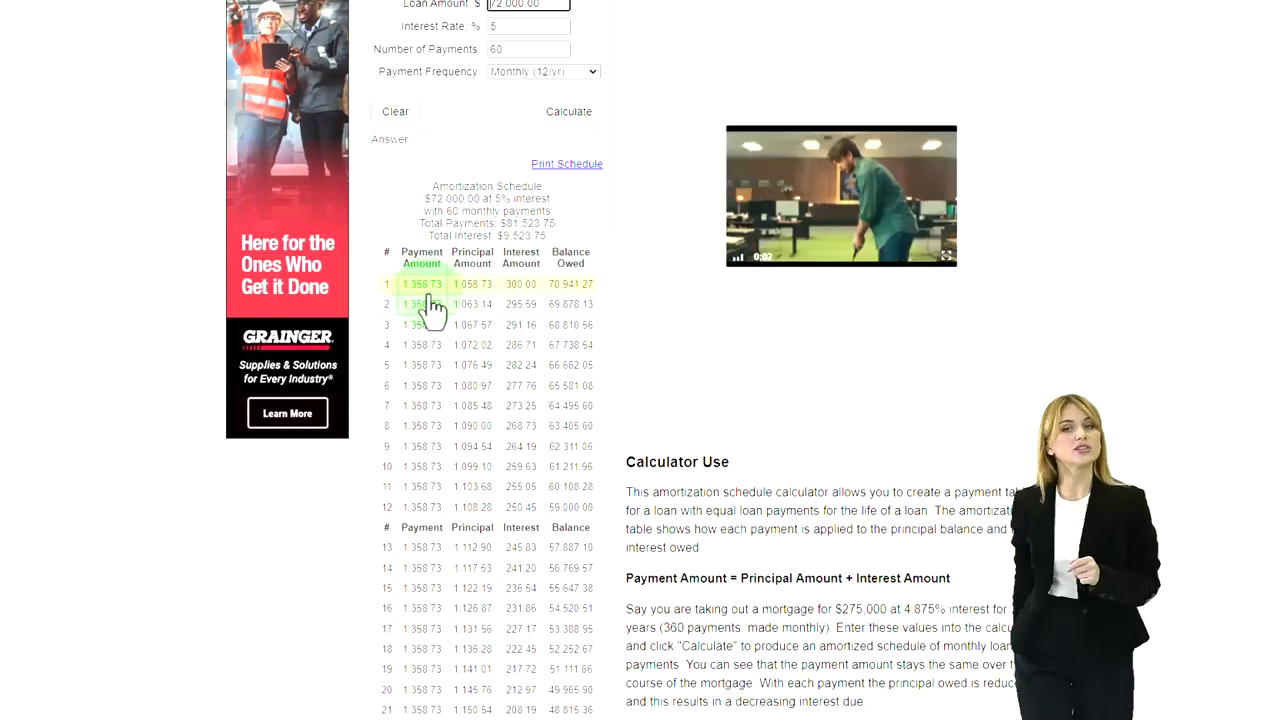
{"action": "left_click", "coordinate": [822, 704]}
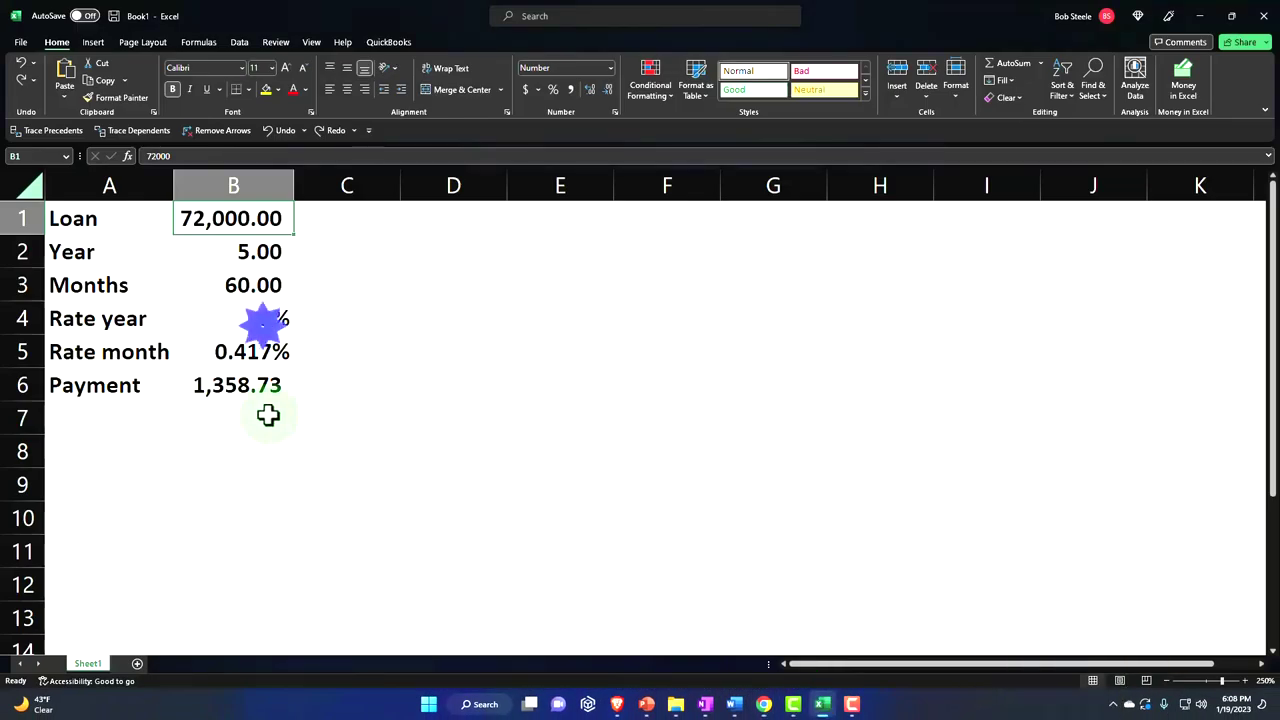
{"action": "left_click", "coordinate": [822, 704]}
{"action": "left_click", "coordinate": [824, 708]}
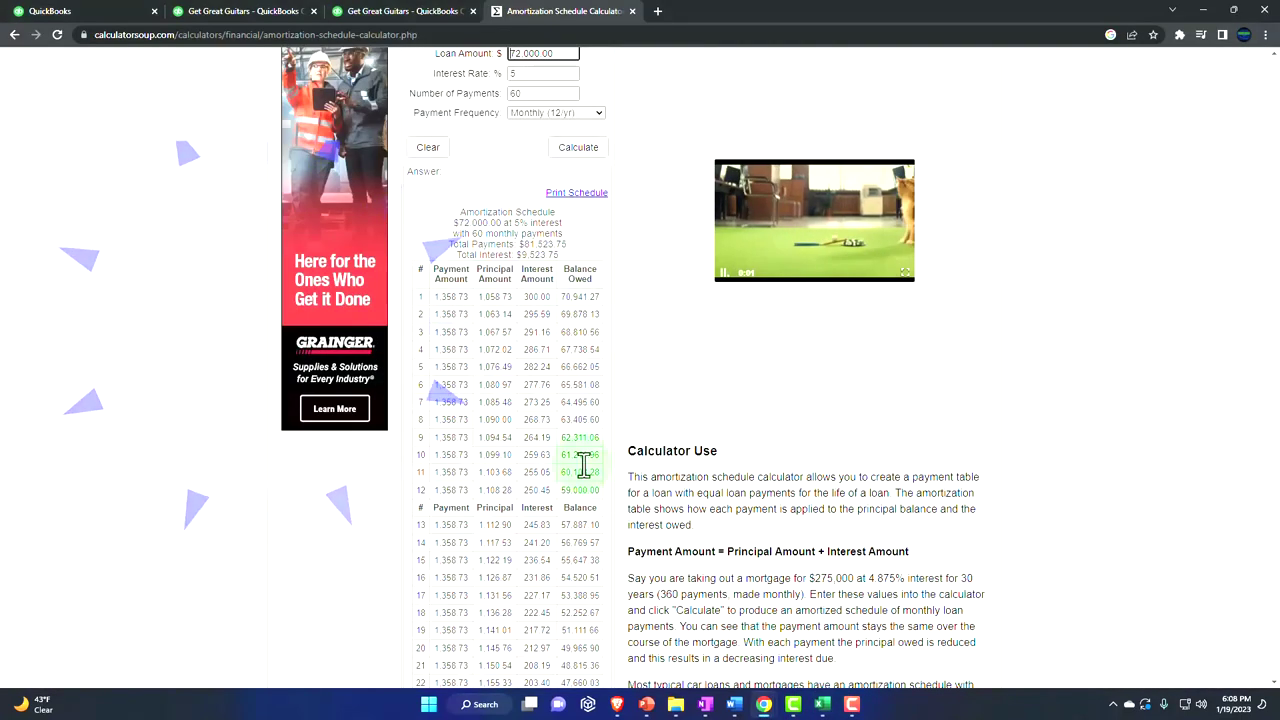
{"action": "left_click", "coordinate": [824, 706]}
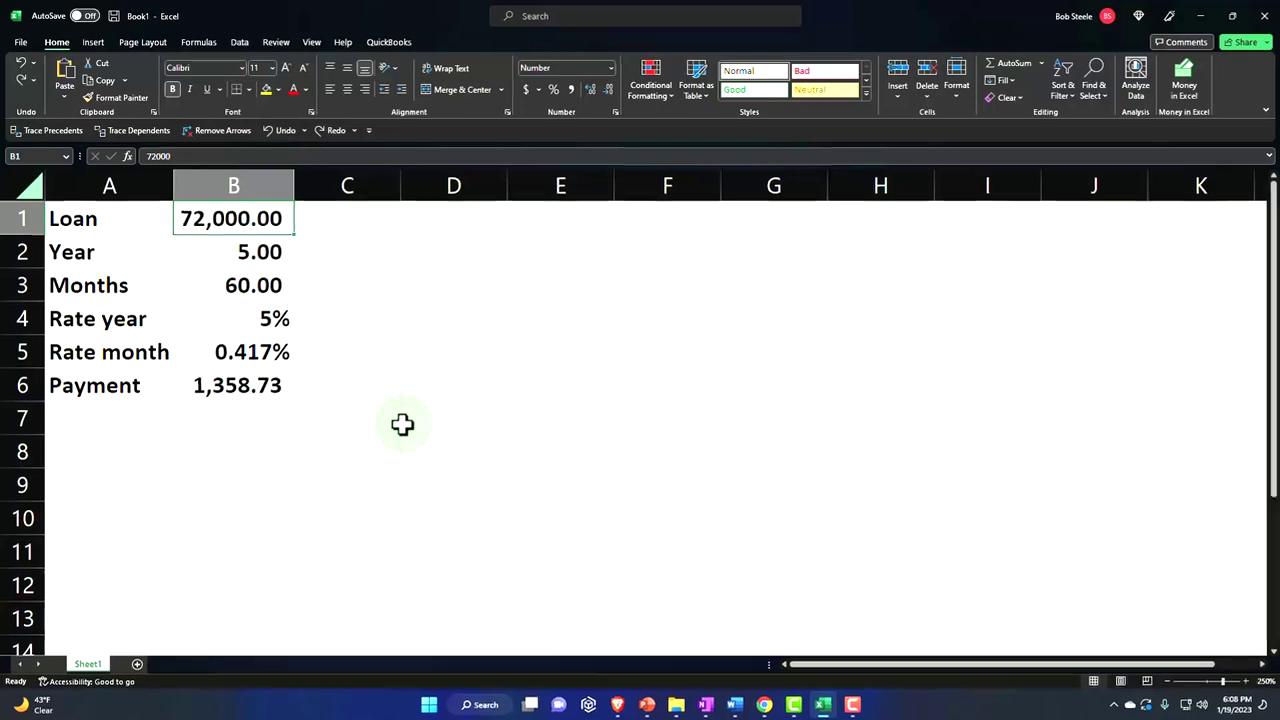
Step: Enter the label "Total payment" in cell A8 and widen column A to fit it
{"action": "left_click", "coordinate": [126, 595]}
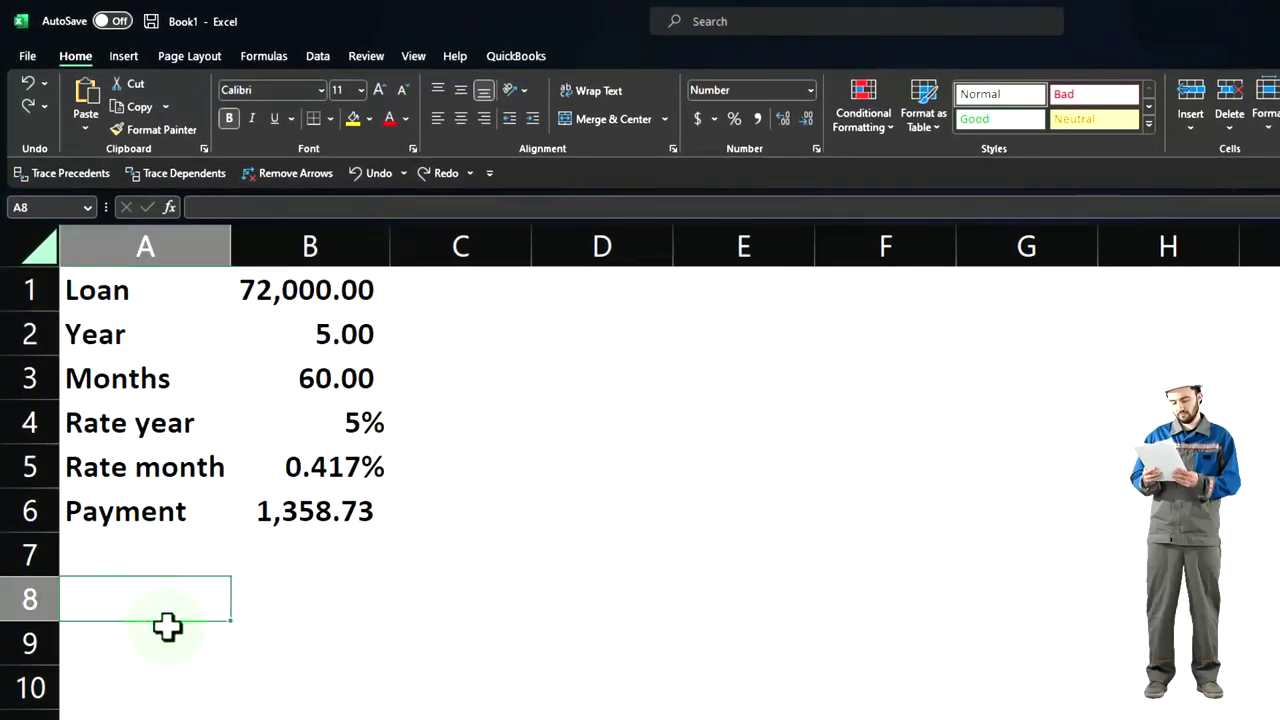
{"action": "type", "text": "Total payment"}
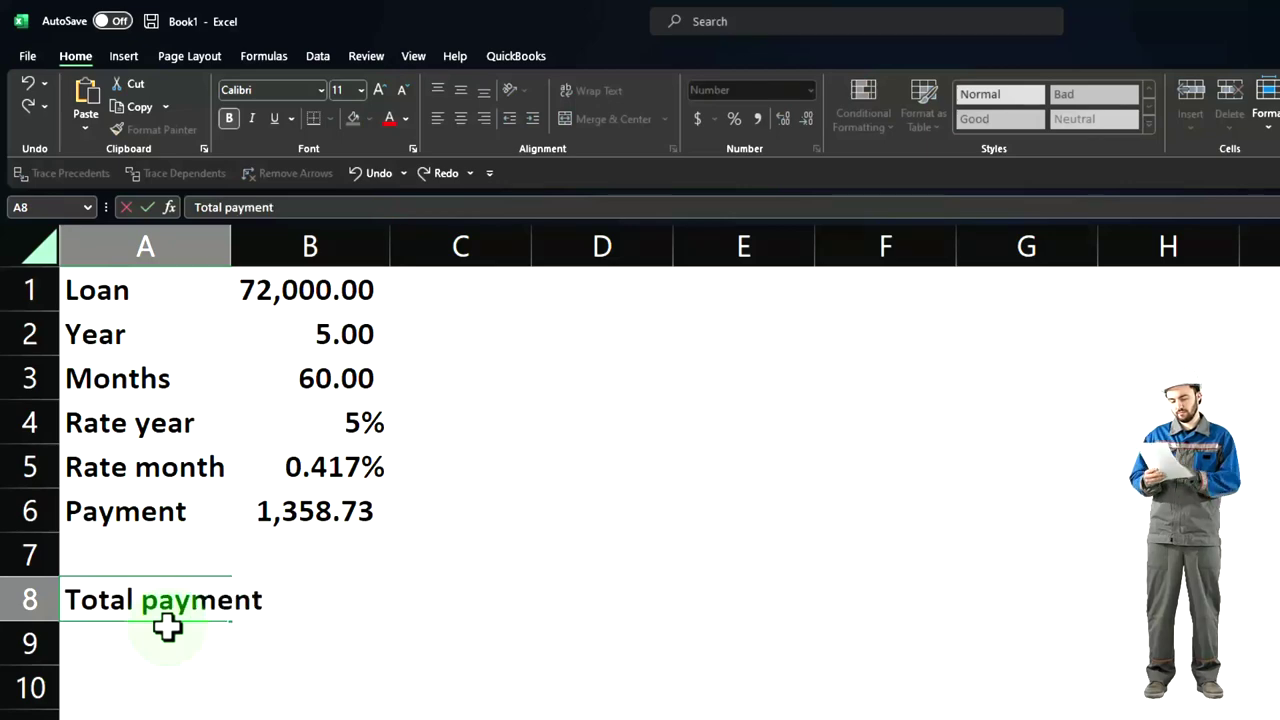
{"action": "key", "text": "Return"}
{"action": "left_click_drag", "start_coordinate": [231, 245], "coordinate": [262, 244]}
Step: Enter a formula in cell B8 that multiplies the payment in B6 by the number of months in B3
{"action": "left_click", "coordinate": [298, 600]}
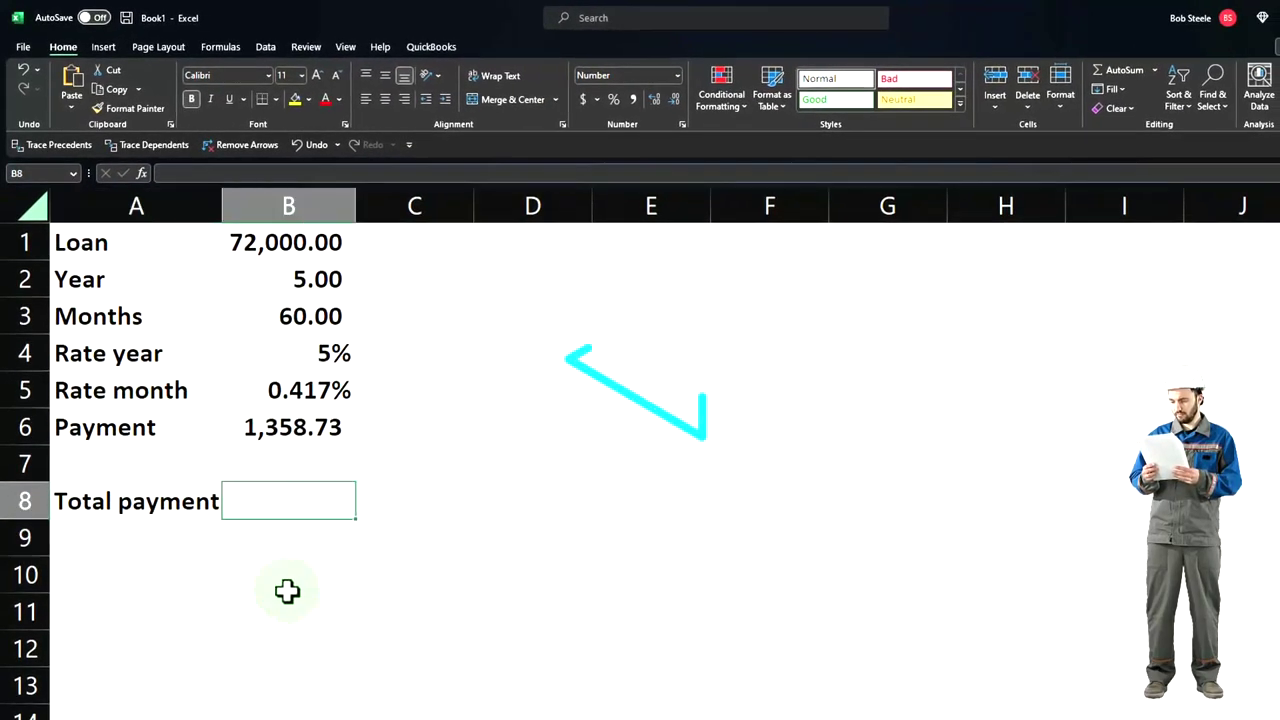
{"action": "type", "text": "="}
{"action": "key", "text": "Up"}
{"action": "key", "text": "Up"}
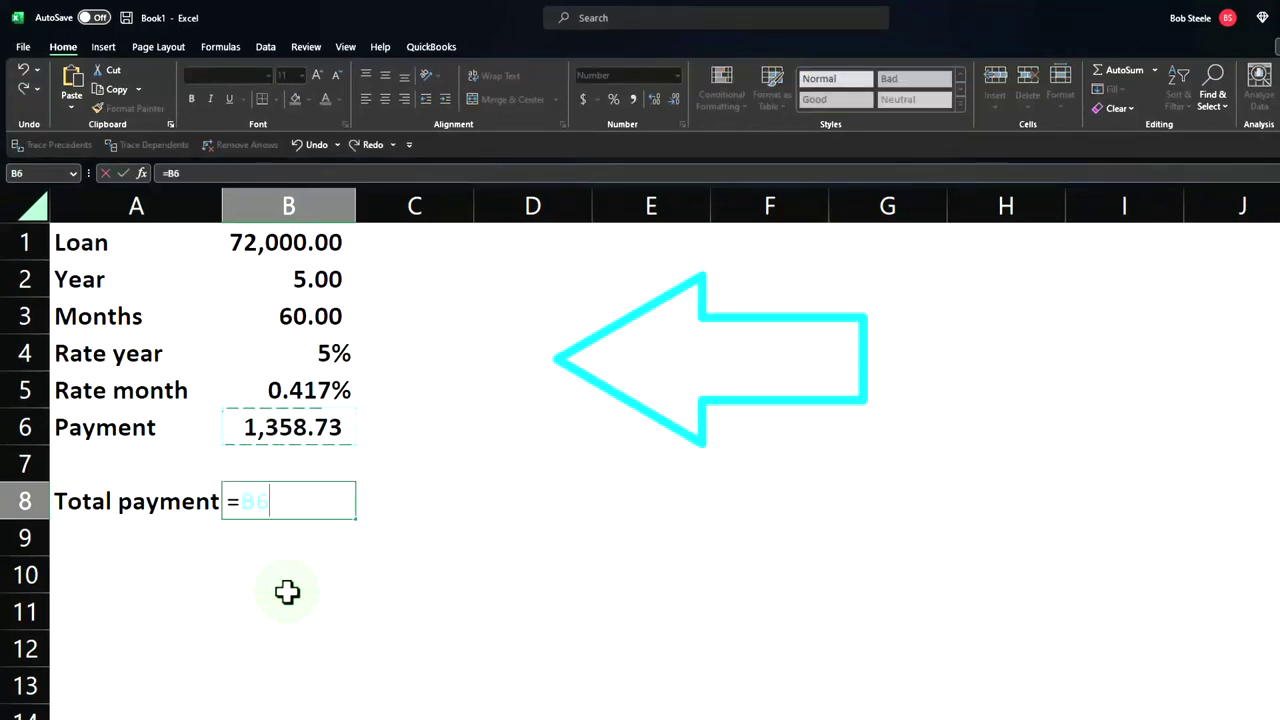
{"action": "type", "text": "*"}
{"action": "key", "text": "Up"}
{"action": "key", "text": "Up"}
{"action": "key", "text": "Up"}
{"action": "key", "text": "Up"}
{"action": "key", "text": "Up"}
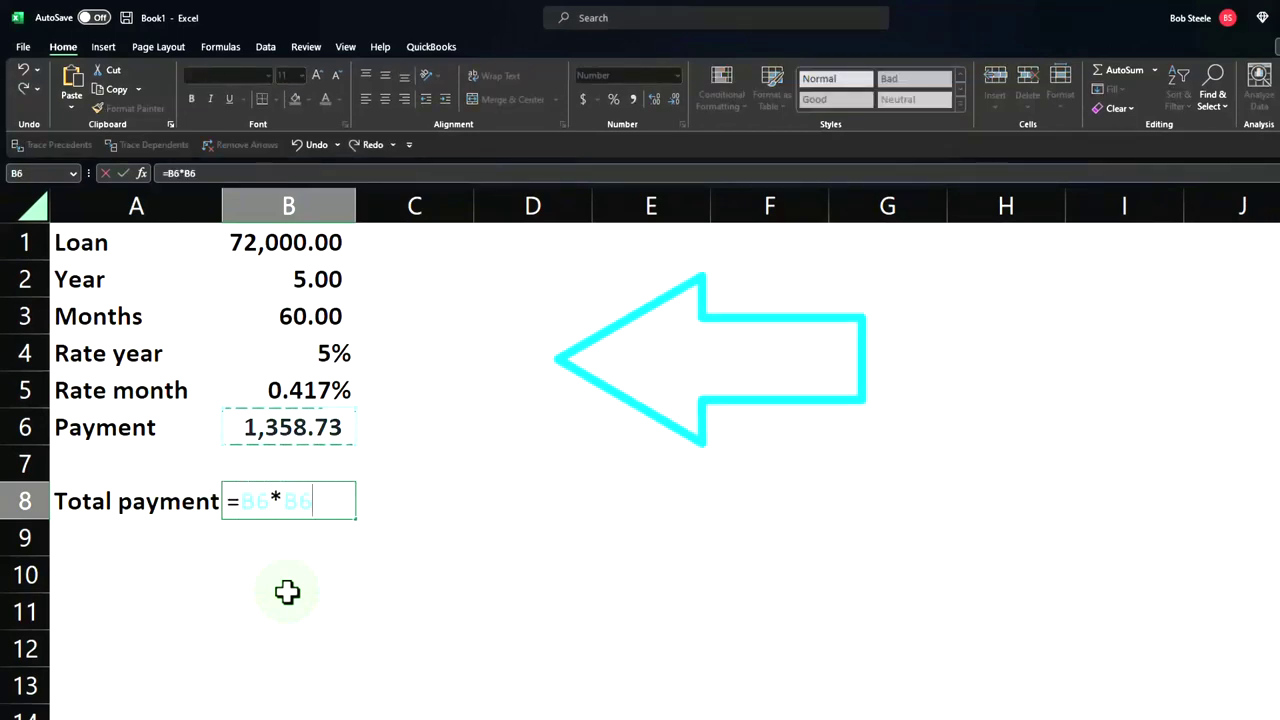
{"action": "key", "text": "Return"}
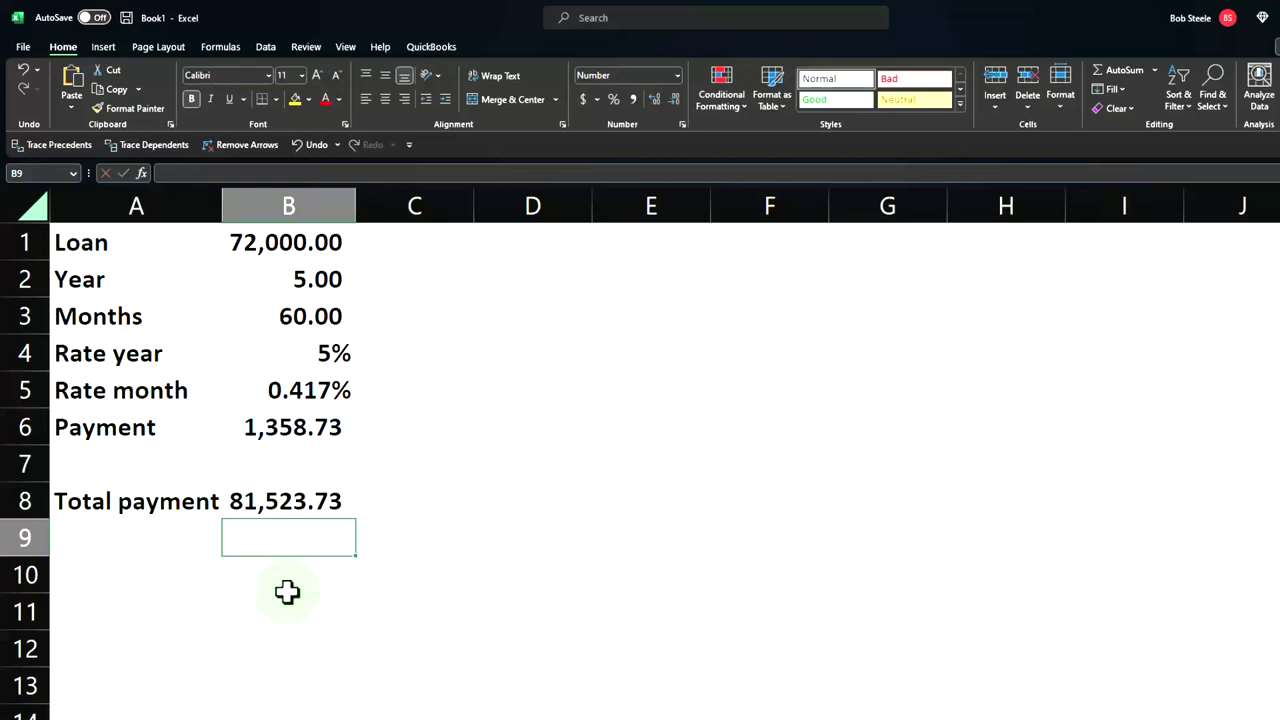
Step: Enter the label "Total interest" in cell A9
{"action": "key", "text": "Left"}
{"action": "type", "text": "Total payment"}
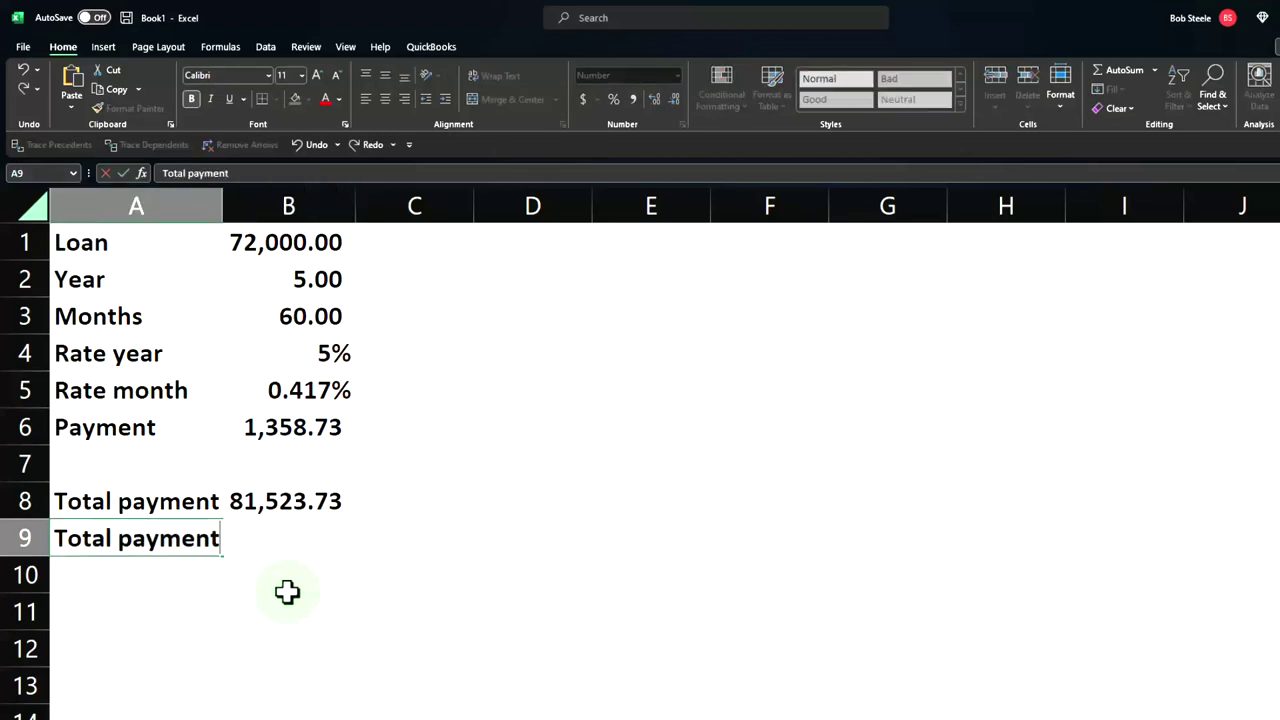
{"action": "type", "text": "te"}
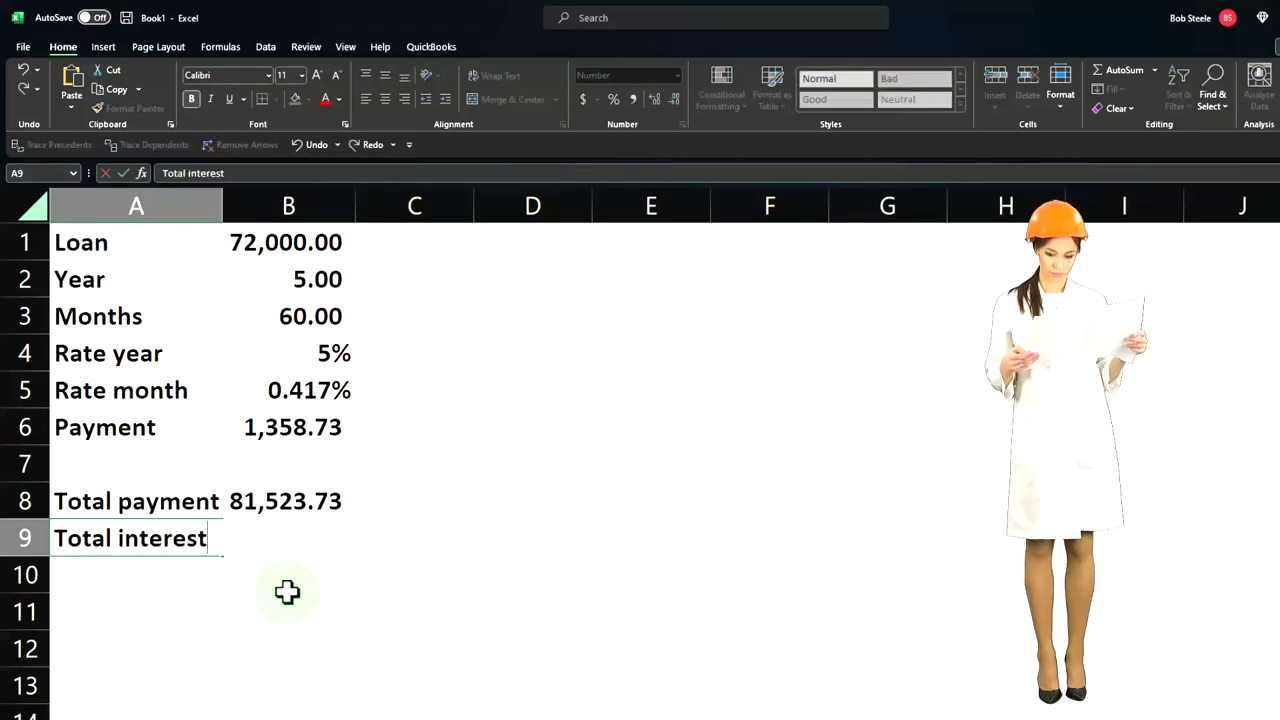
{"action": "type", "text": "re"}
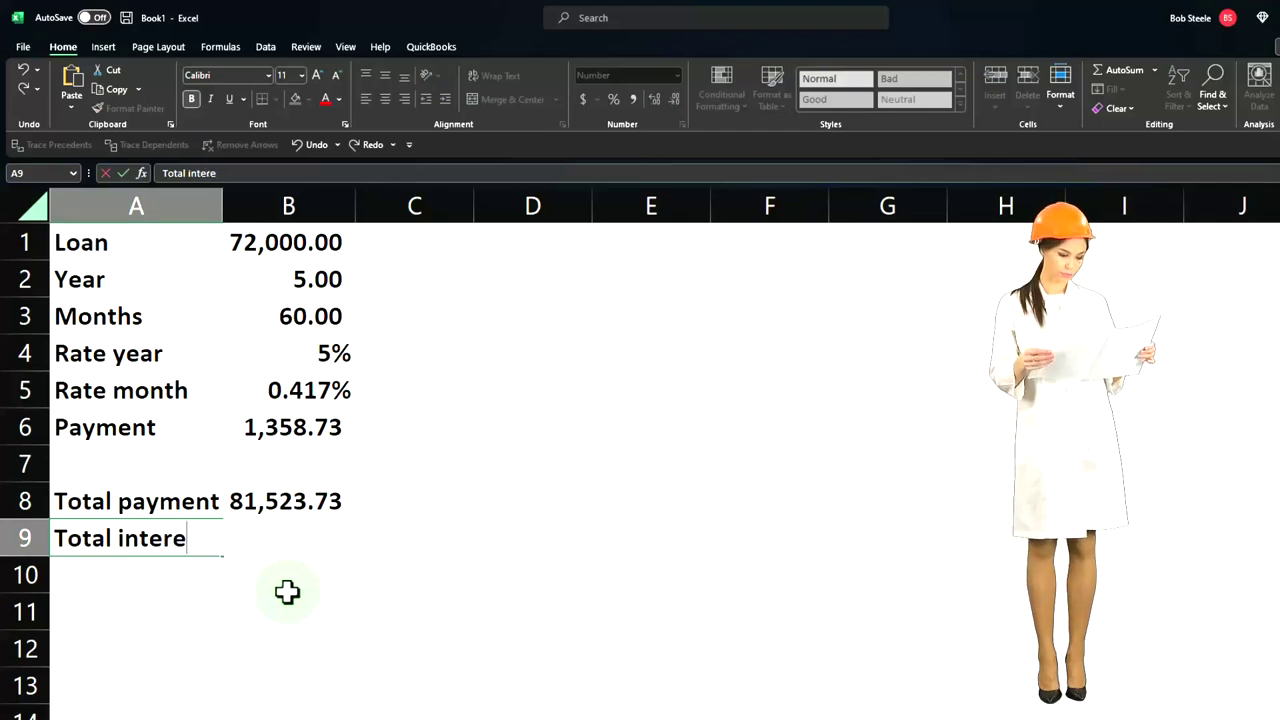
{"action": "type", "text": "st"}
{"action": "key", "text": "Tab"}
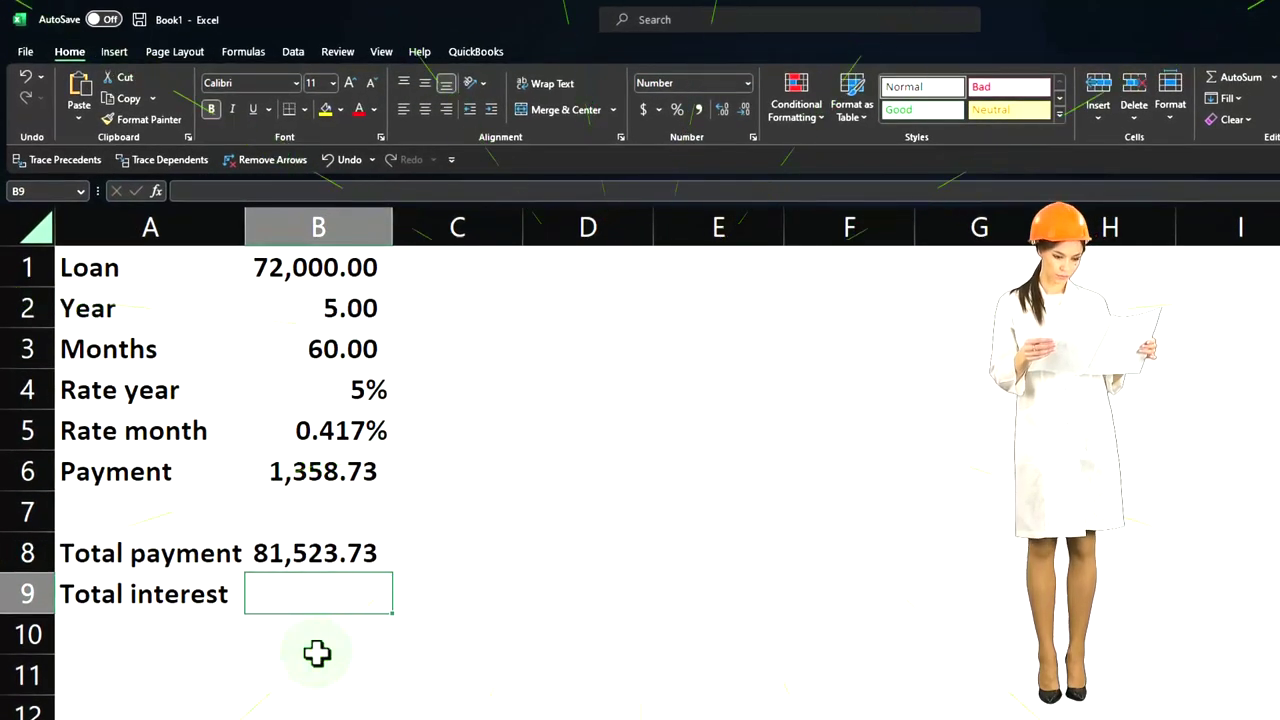
Step: Calculate total interest in cell B9 with the formula =B8-B1
{"action": "type", "text": "="}
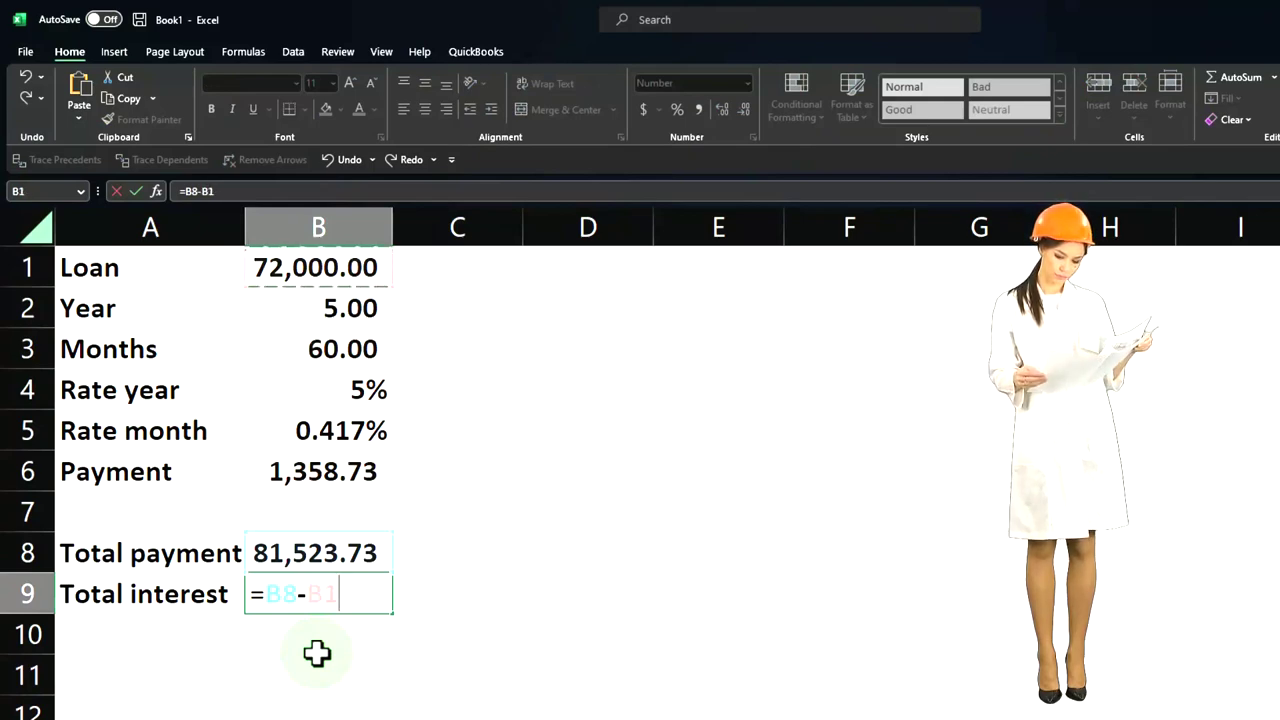
{"action": "key", "text": "Return"}
{"action": "left_click", "coordinate": [317, 653]}
{"action": "key", "text": "Up"}
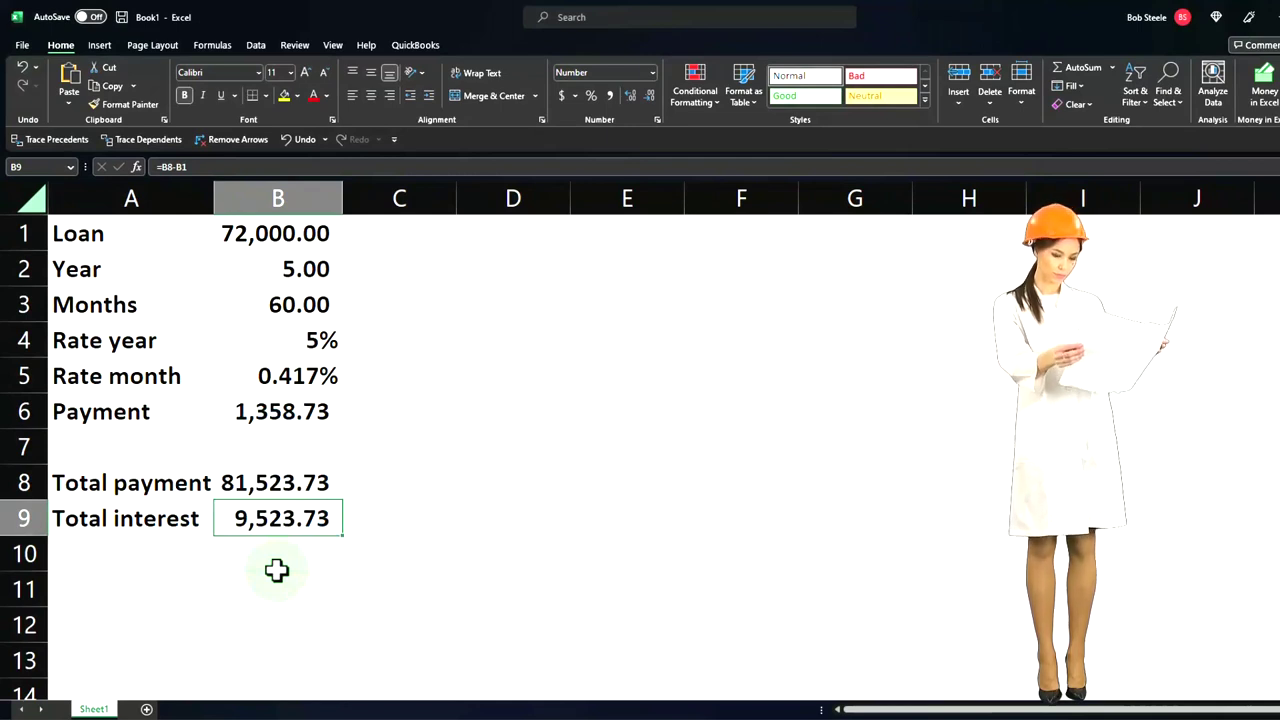
{"action": "left_click", "coordinate": [282, 414]}
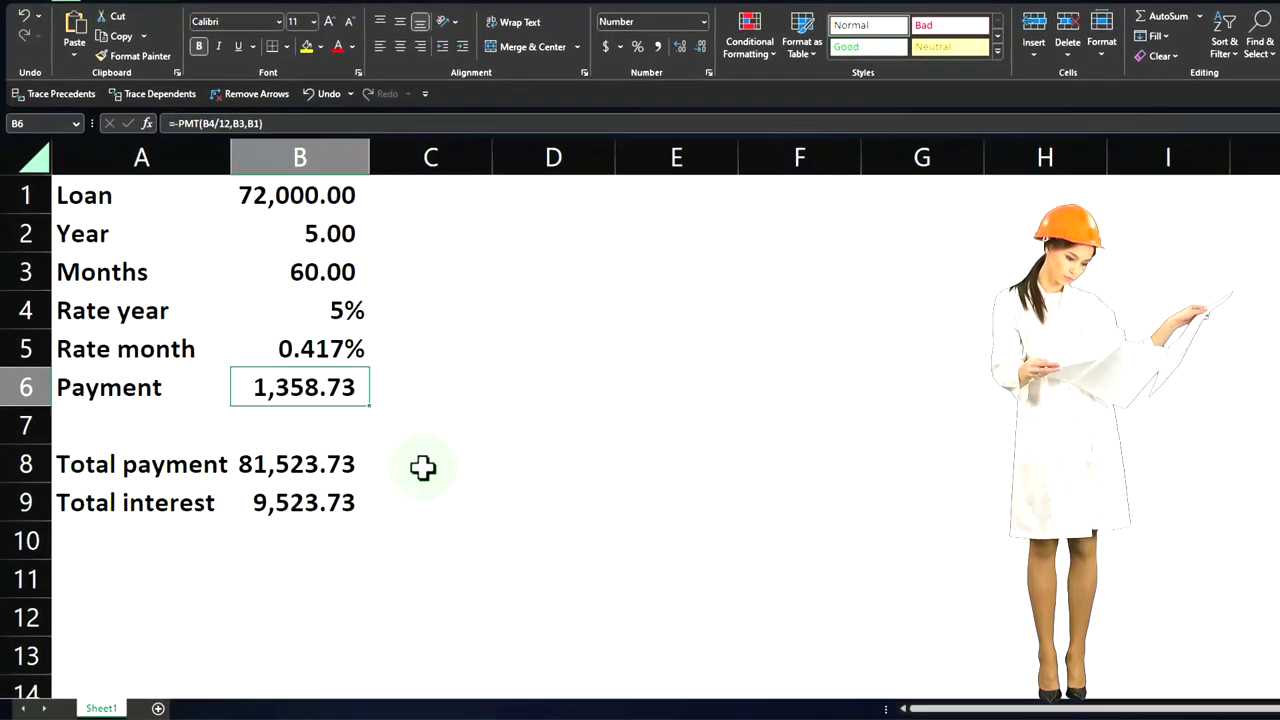
{"action": "left_click", "coordinate": [313, 483]}
{"action": "key", "text": "Down"}
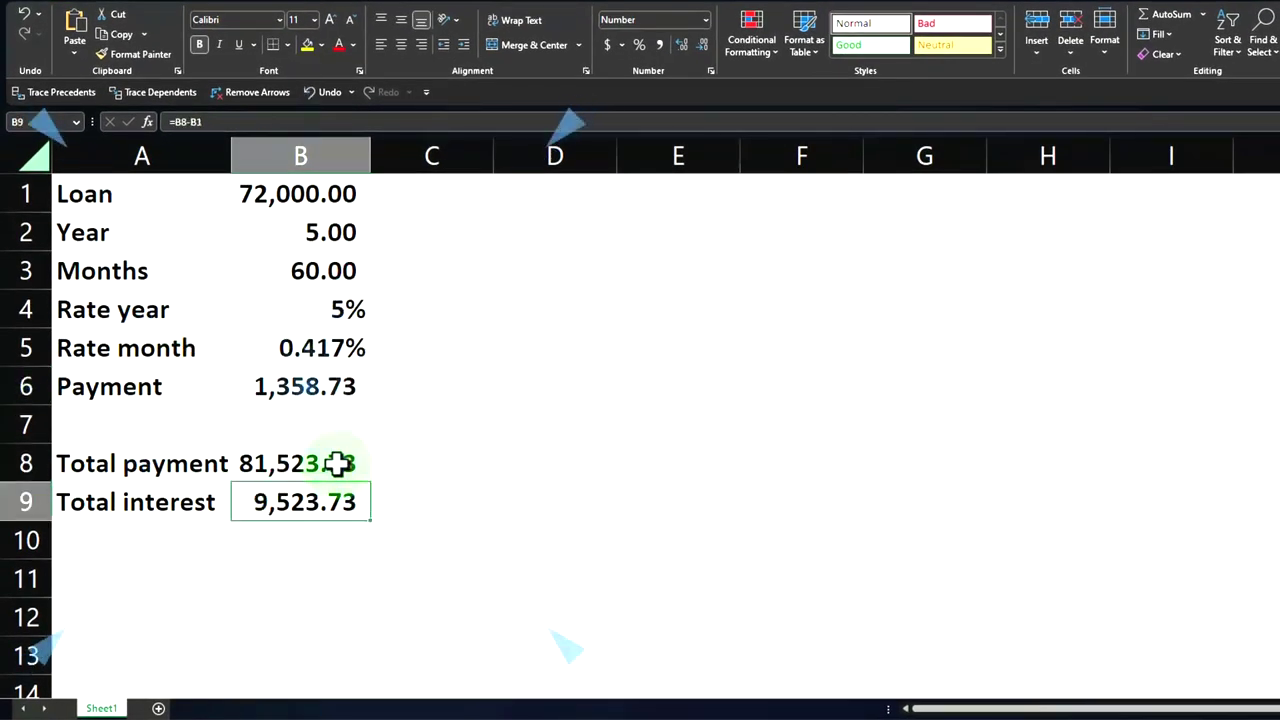
{"action": "left_click", "coordinate": [341, 231]}
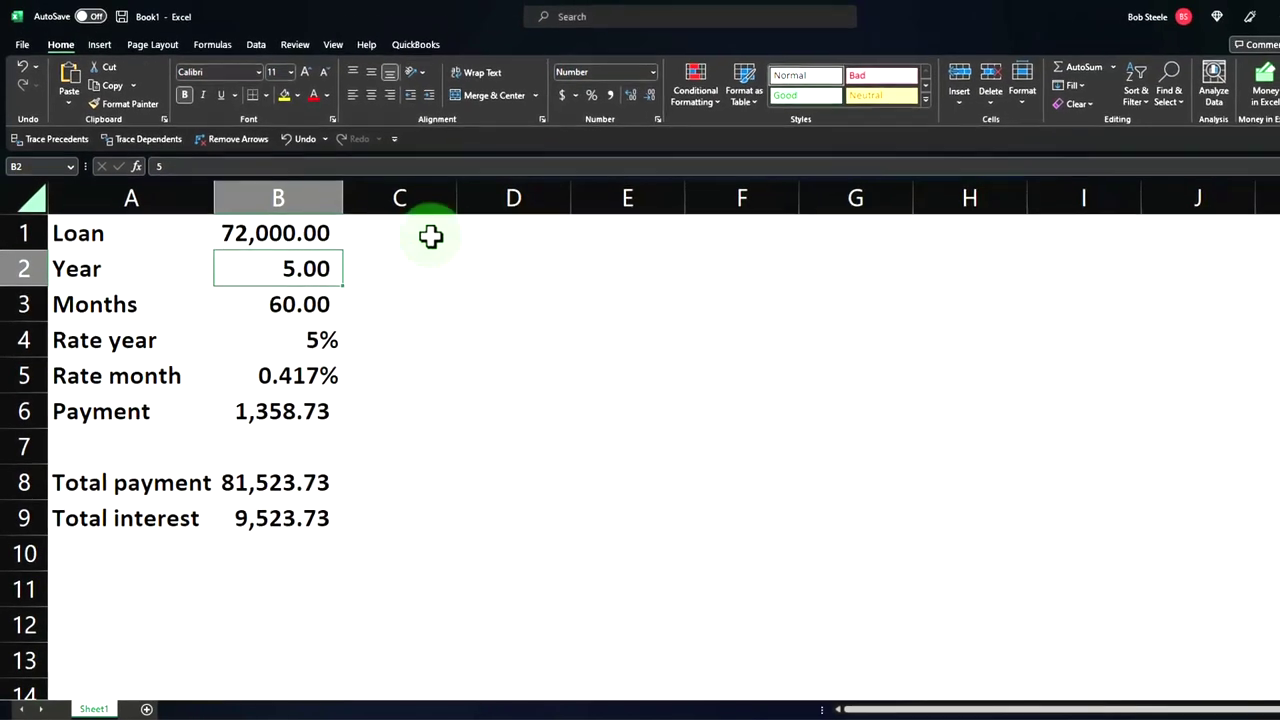
Step: Narrow column C to a slim spacer and select cell D1 for a new table
{"action": "left_click_drag", "start_coordinate": [454, 203], "coordinate": [364, 213]}
{"action": "left_click", "coordinate": [403, 231]}
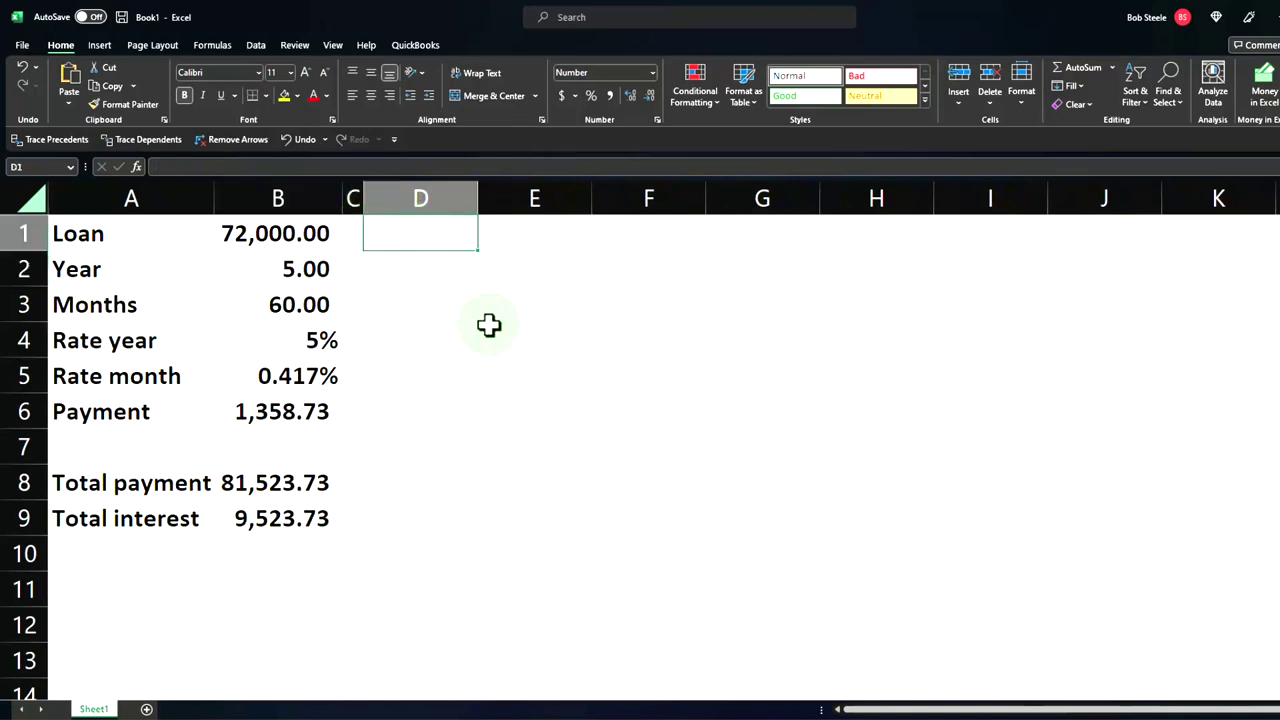
{"action": "type", "text": "Moths"}
{"action": "key", "text": "Tab"}
{"action": "type", "text": "Paymen"}
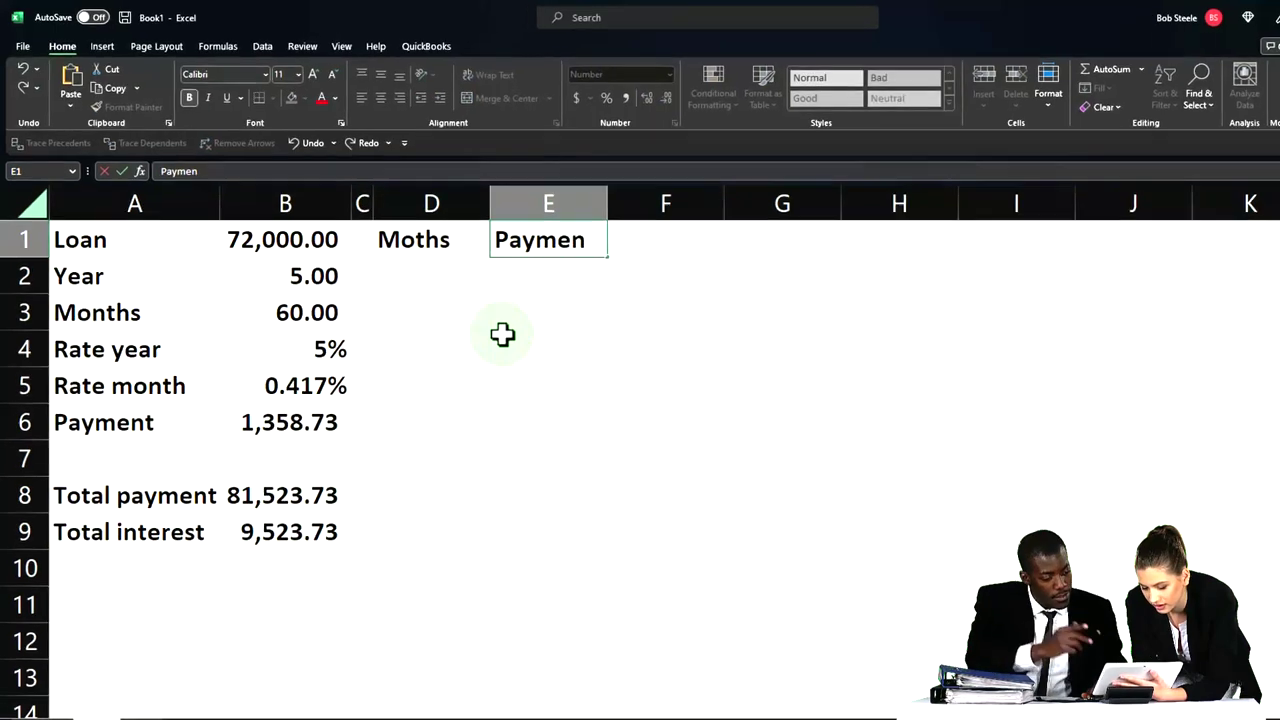
{"action": "key", "text": "BackSpace"}
{"action": "key", "text": "BackSpace"}
{"action": "key", "text": "BackSpace"}
{"action": "key", "text": "BackSpace"}
{"action": "key", "text": "BackSpace"}
{"action": "key", "text": "BackSpace"}
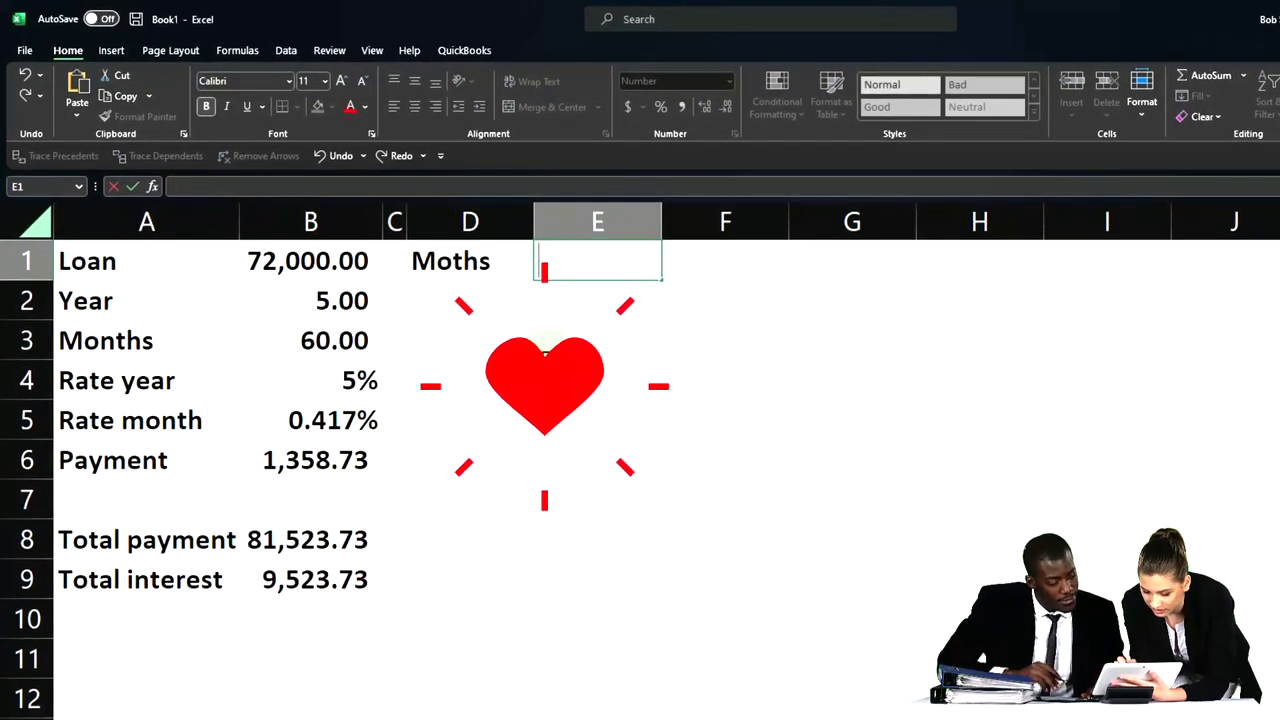
{"action": "key", "text": "Left"}
{"action": "key", "text": "BackSpace"}
{"action": "key", "text": "BackSpace"}
{"action": "key", "text": "BackSpace"}
{"action": "key", "text": "BackSpace"}
{"action": "key", "text": "BackSpace"}
Step: Enter the headers Years, Months, Payments, Interest and Loan Reduction across cells D1 to H1
{"action": "type", "text": "Year"}
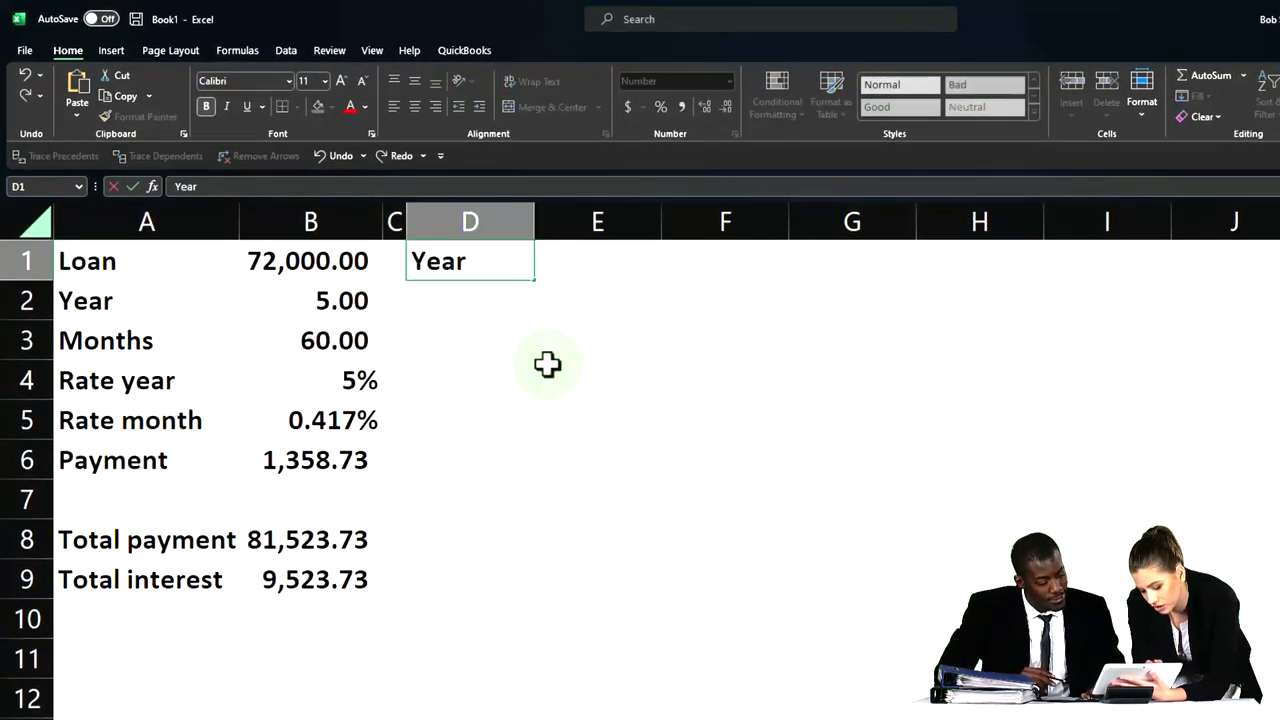
{"action": "type", "text": "s"}
{"action": "key", "text": "Tab"}
{"action": "type", "text": "Months"}
{"action": "key", "text": "Tab"}
{"action": "type", "text": "Payments"}
{"action": "key", "text": "Tab"}
{"action": "type", "text": "Inte"}
{"action": "type", "text": "rest"}
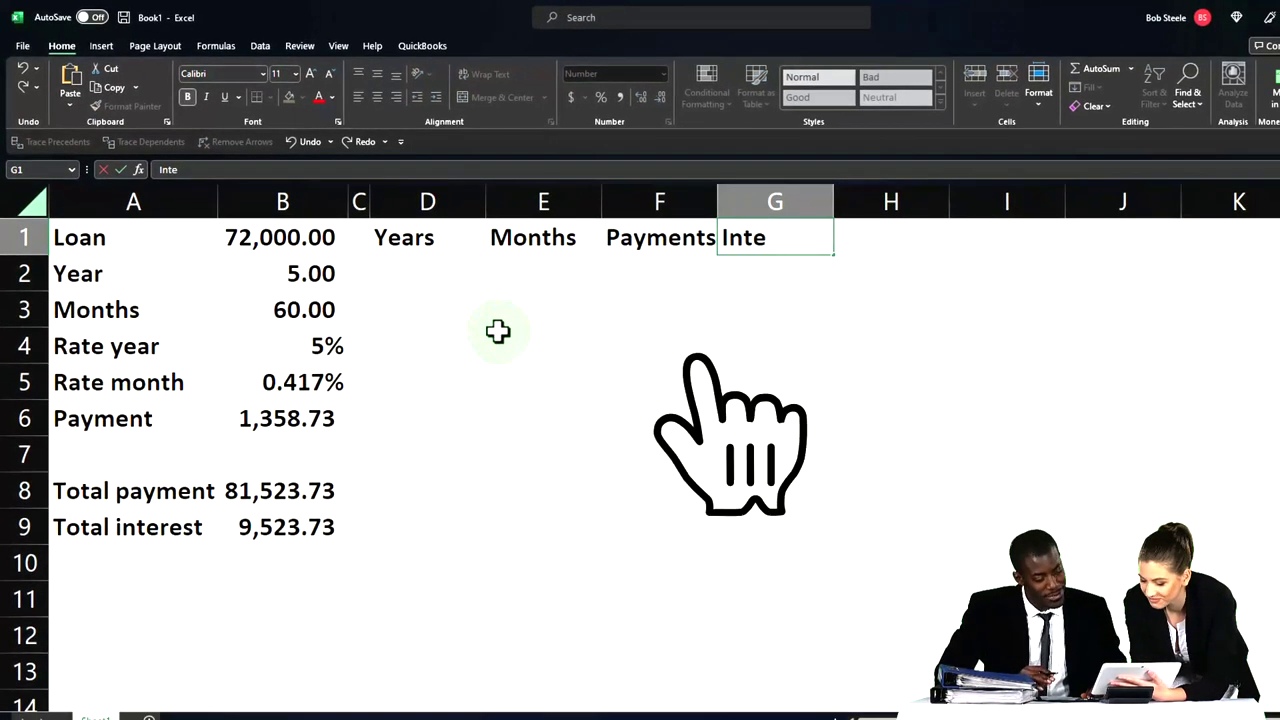
{"action": "key", "text": "Tab"}
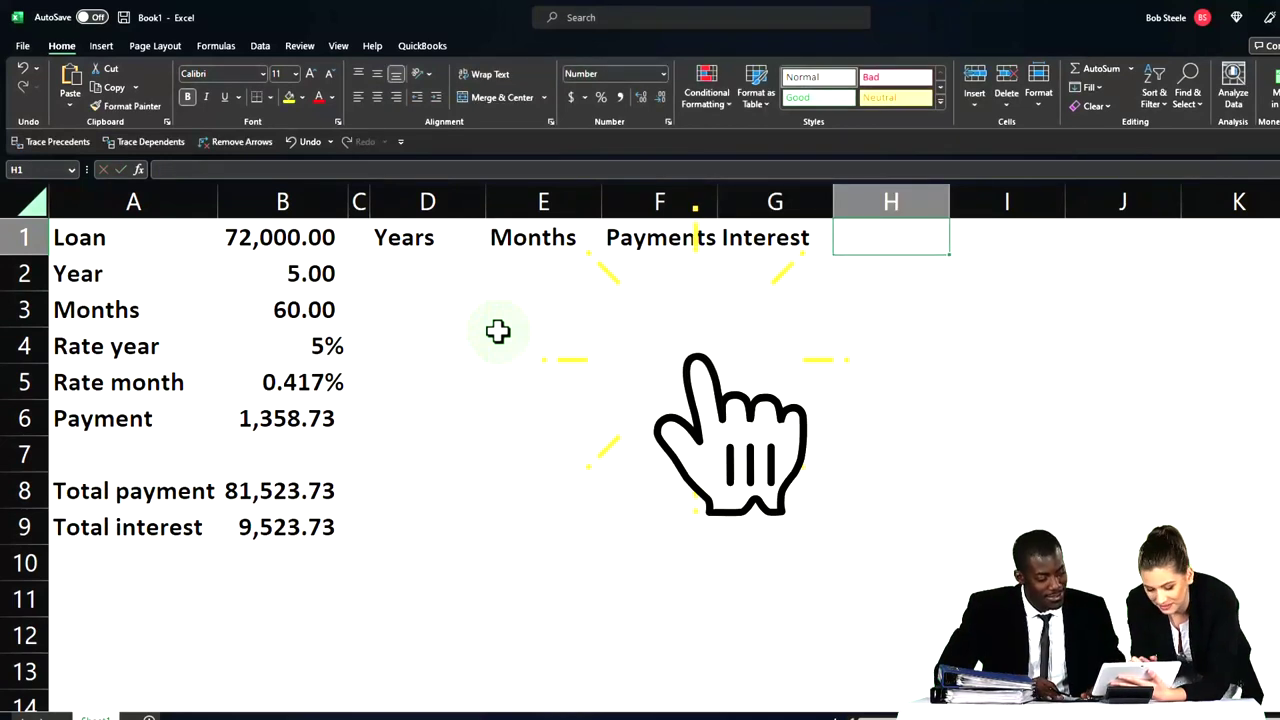
{"action": "type", "text": "Loan Reduction"}
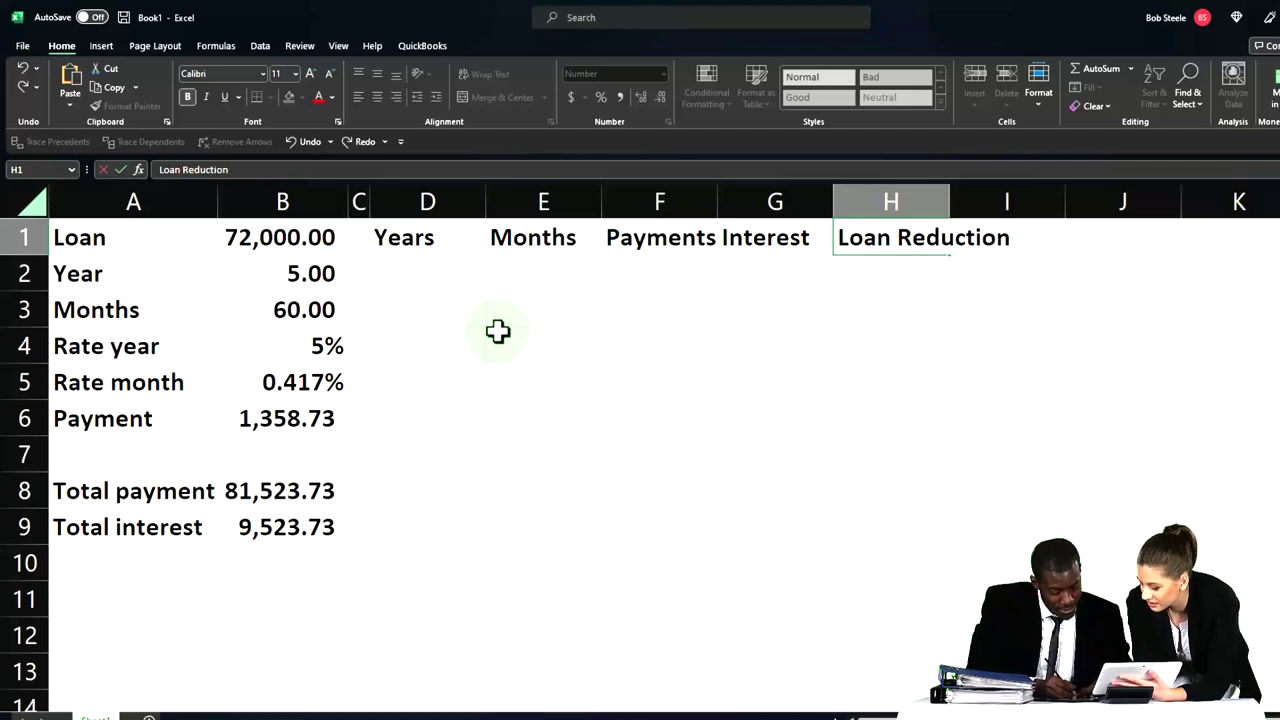
{"action": "key", "text": "Return"}
Step: Try auto-fitting column H and wrapping the text of the Loan Reduction header in H1
{"action": "key", "text": "Up"}
{"action": "key", "text": "Right"}
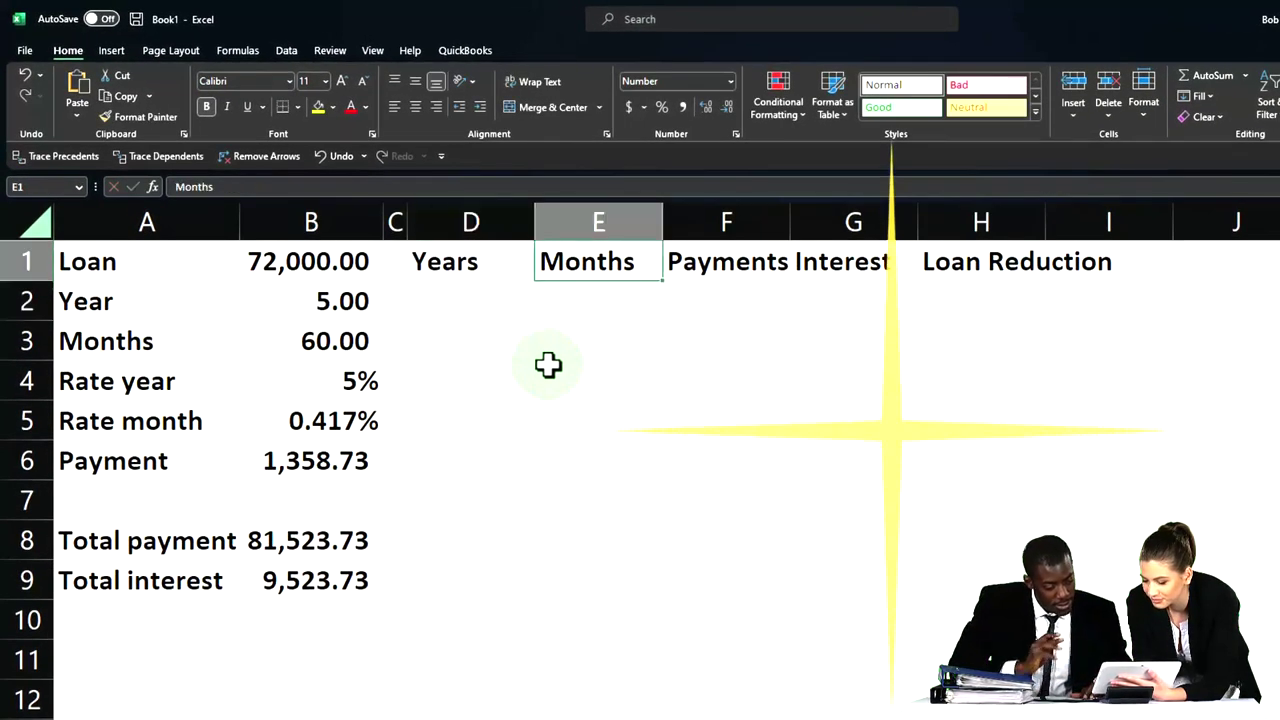
{"action": "key", "text": "Right"}
{"action": "key", "text": "Right"}
{"action": "key", "text": "Right"}
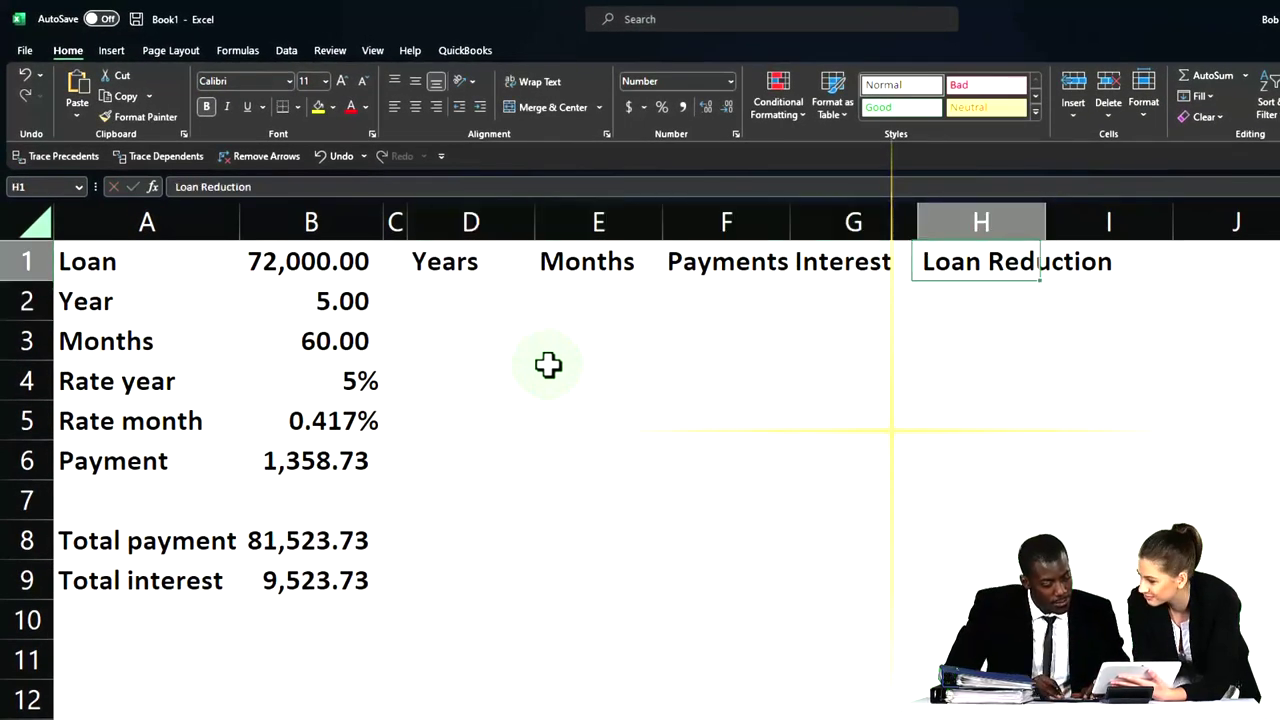
{"action": "double_click", "coordinate": [1047, 232]}
{"action": "left_click", "coordinate": [22, 68]}
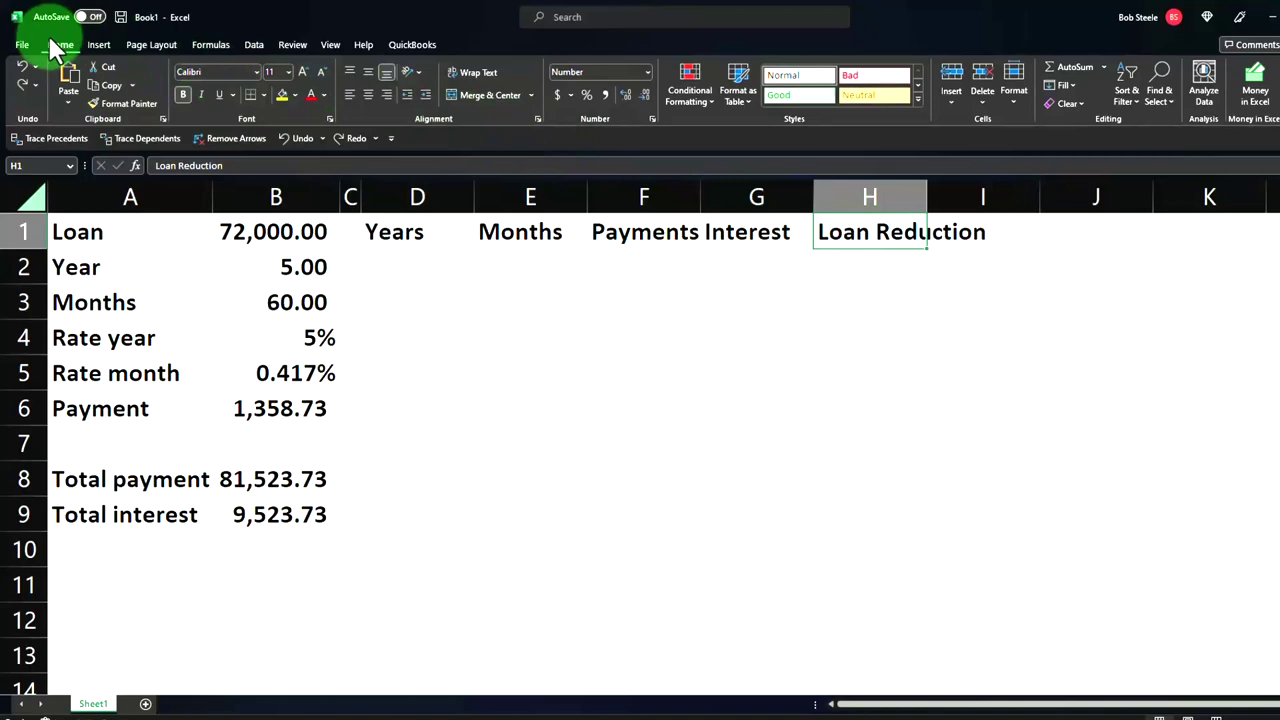
{"action": "left_click", "coordinate": [482, 73]}
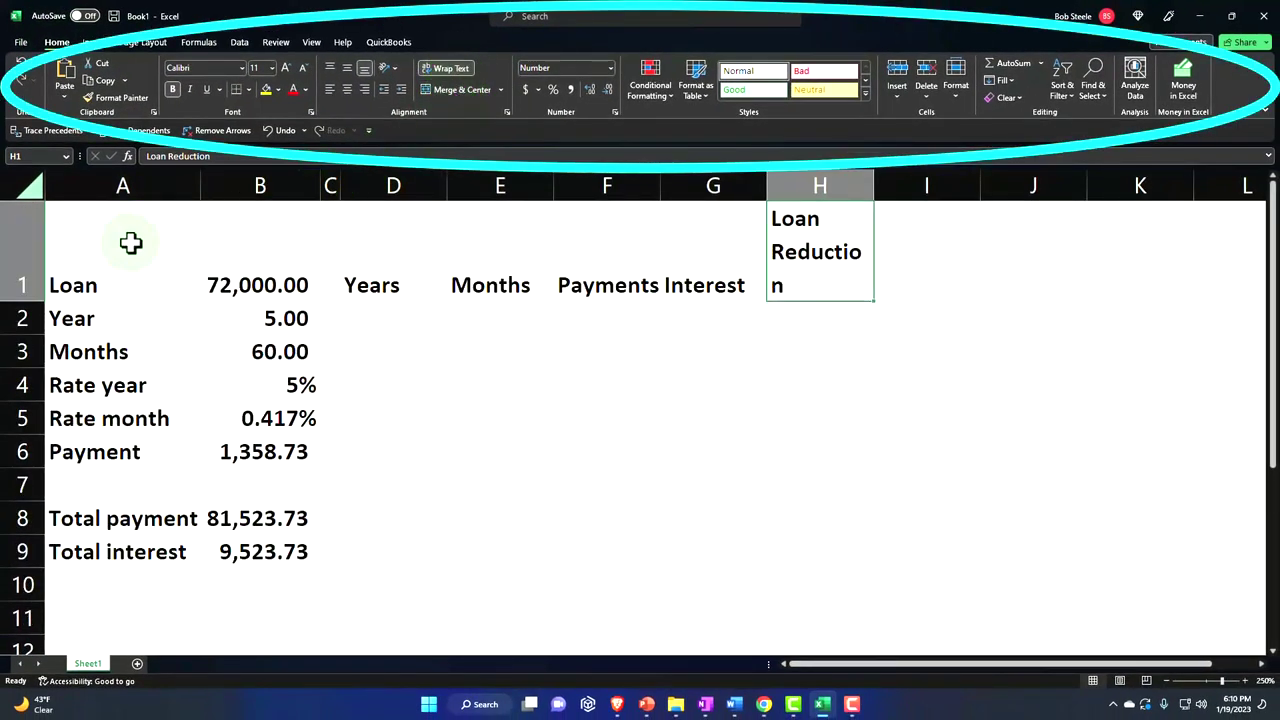
{"action": "left_click", "coordinate": [20, 66]}
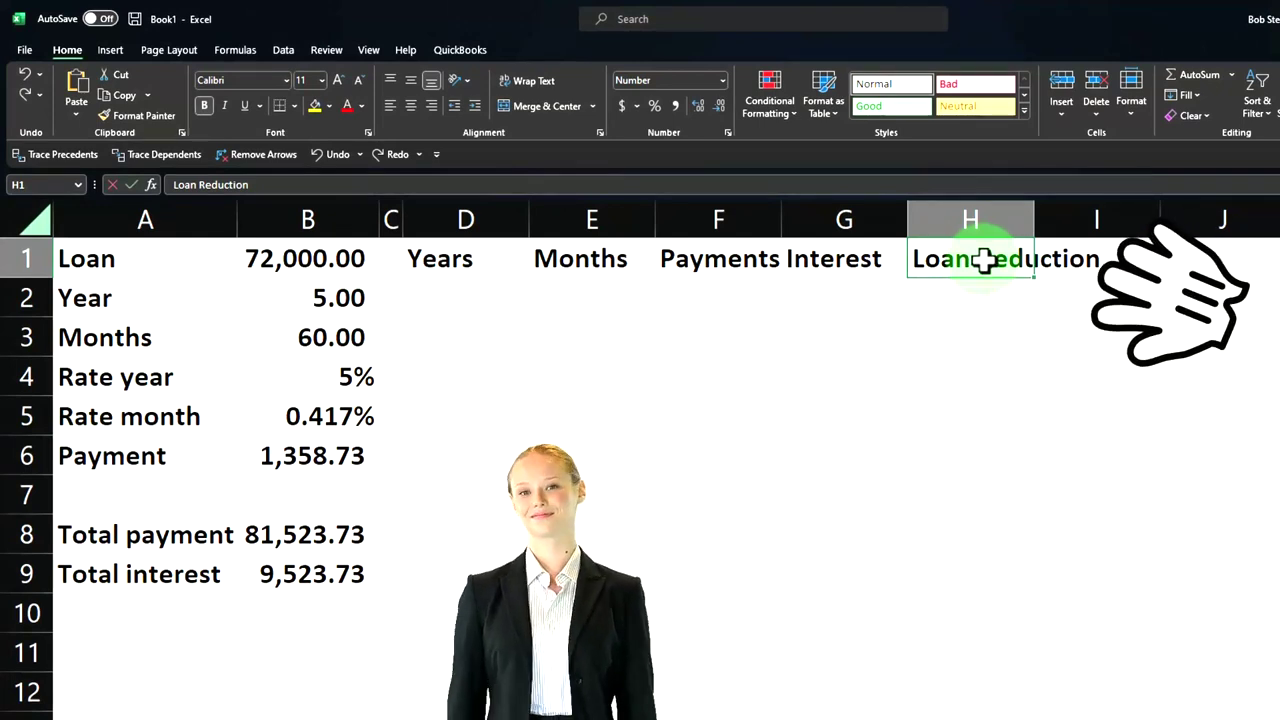
Step: Split the Loan Reduction header over two cells, with "Loan" in H1 and "Reduction" in H2
{"action": "double_click", "coordinate": [984, 260]}
{"action": "key", "text": "ctrl+b"}
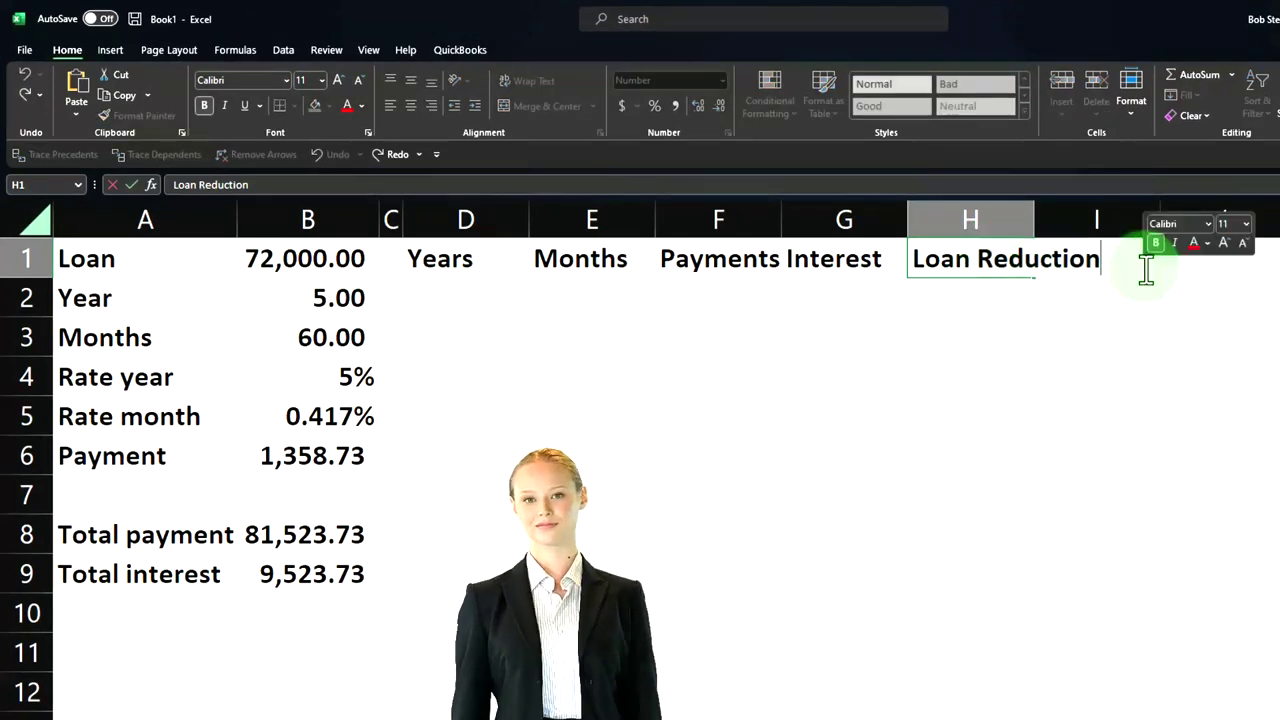
{"action": "key", "text": "BackSpace"}
{"action": "key", "text": "BackSpace"}
{"action": "key", "text": "BackSpace"}
{"action": "key", "text": "BackSpace"}
{"action": "key", "text": "BackSpace"}
{"action": "key", "text": "BackSpace"}
{"action": "key", "text": "BackSpace"}
{"action": "key", "text": "BackSpace"}
{"action": "key", "text": "BackSpace"}
{"action": "key", "text": "BackSpace"}
{"action": "key", "text": "Return"}
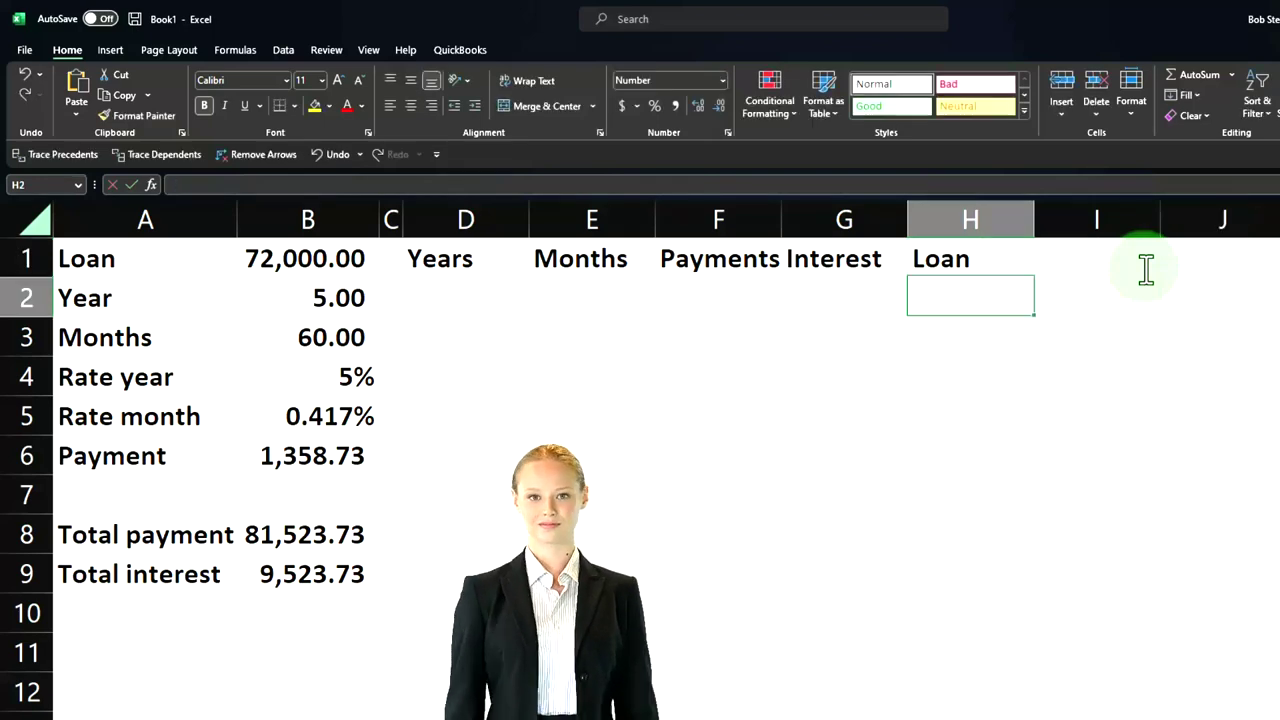
{"action": "type", "text": "Reductio"}
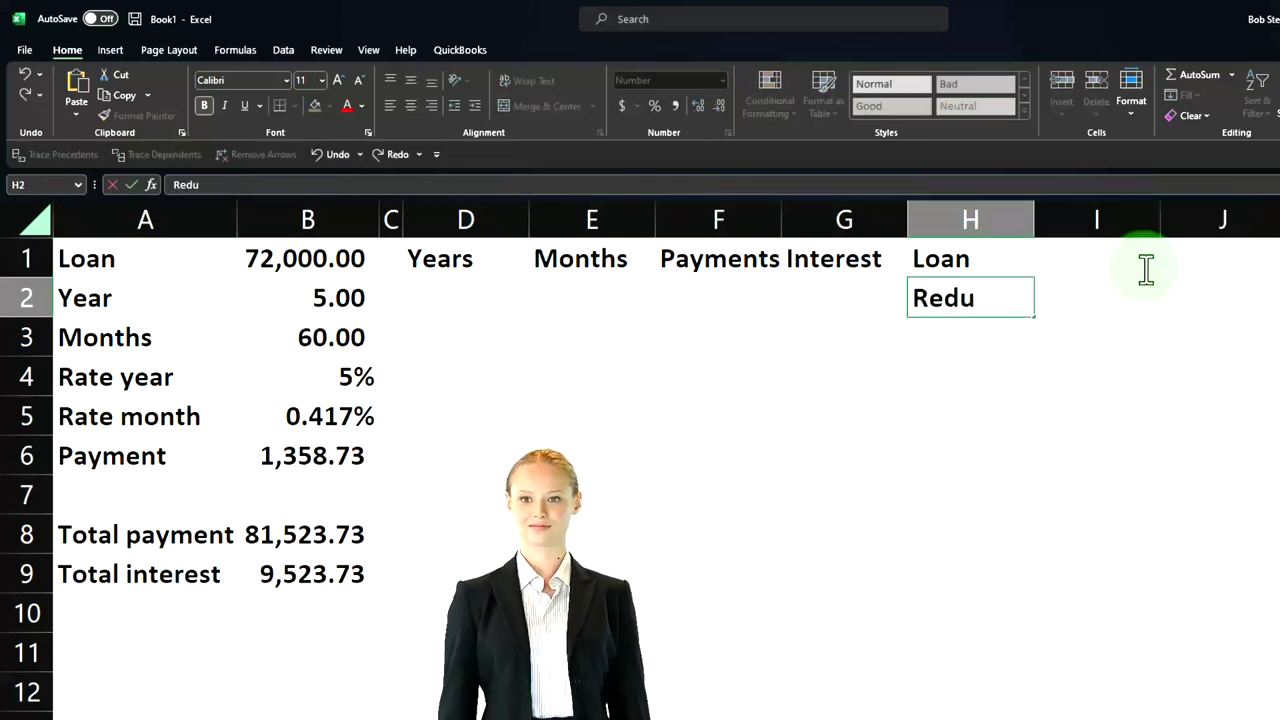
{"action": "type", "text": "n"}
{"action": "key", "text": "Return"}
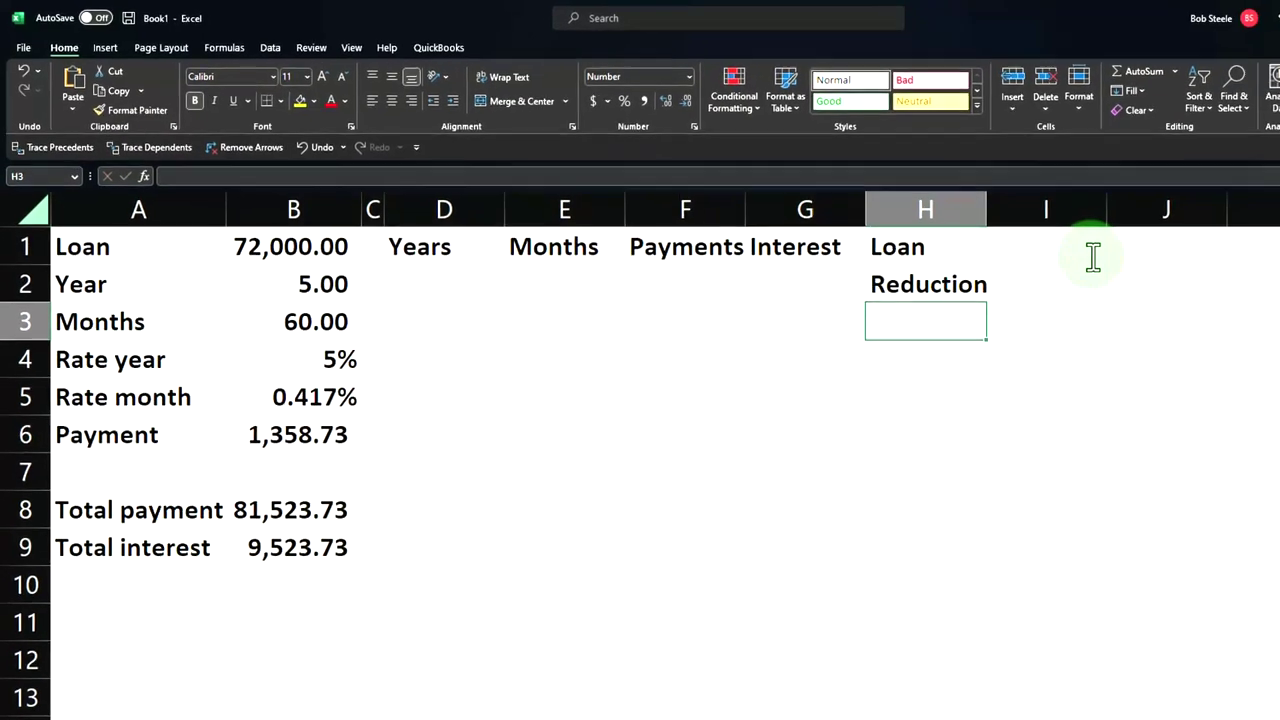
Step: Move the Years, Months, Payments and Interest headers from D1:G1 down to D2:G2
{"action": "left_click_drag", "start_coordinate": [462, 237], "coordinate": [750, 236]}
{"action": "key", "text": "ctrl+c"}
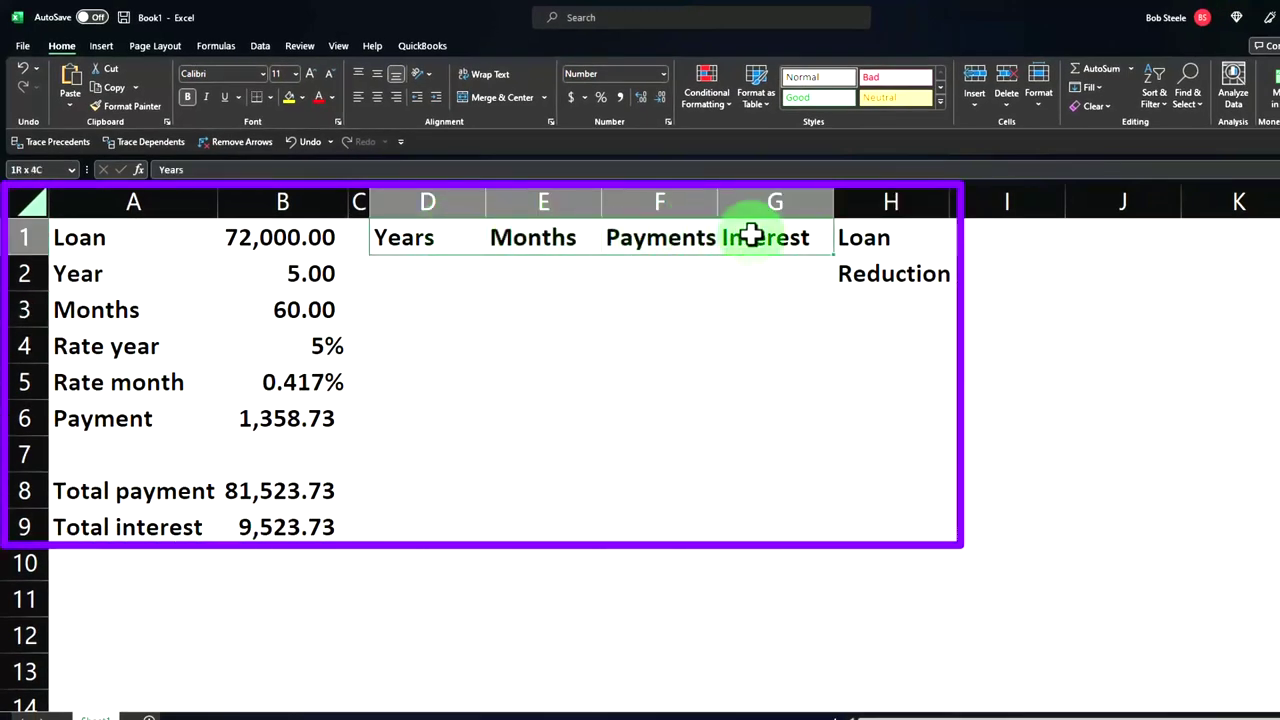
{"action": "left_click", "coordinate": [459, 270]}
{"action": "key", "text": "ctrl+v"}
{"action": "left_click", "coordinate": [591, 383]}
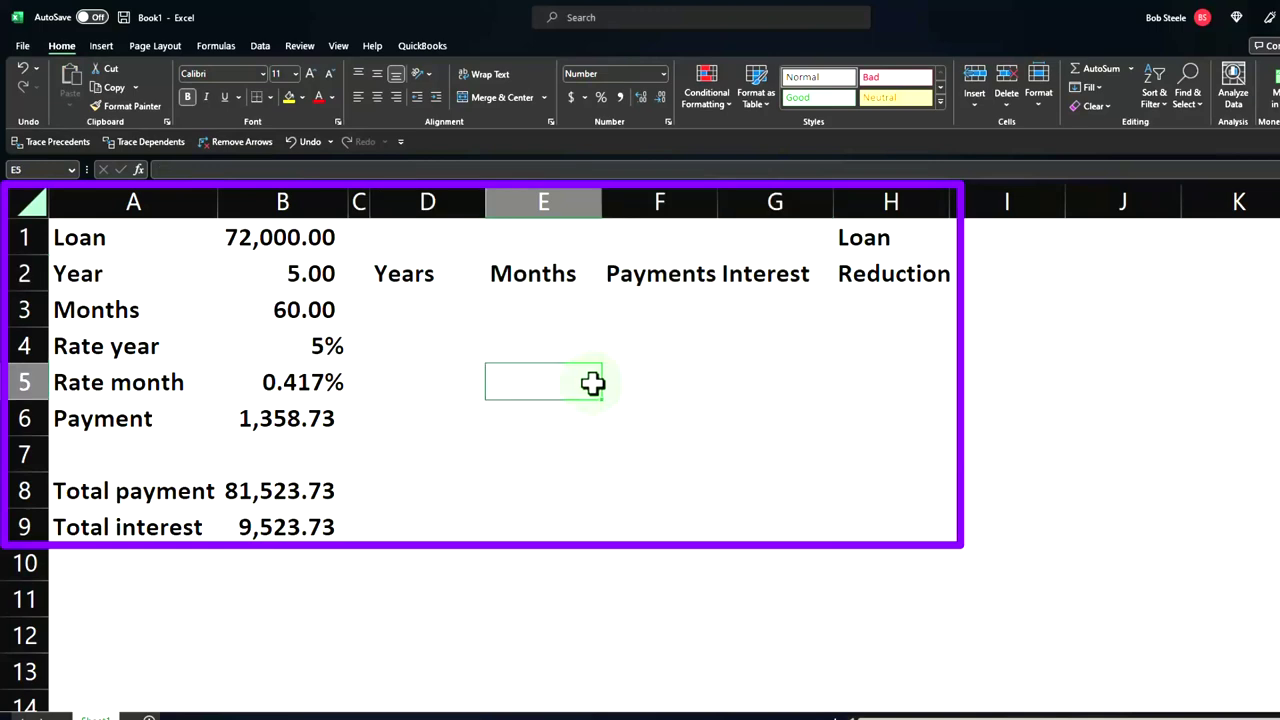
Step: Format the header range D1:H2 with a black fill, white font and centered text
{"action": "left_click_drag", "start_coordinate": [438, 236], "coordinate": [866, 271]}
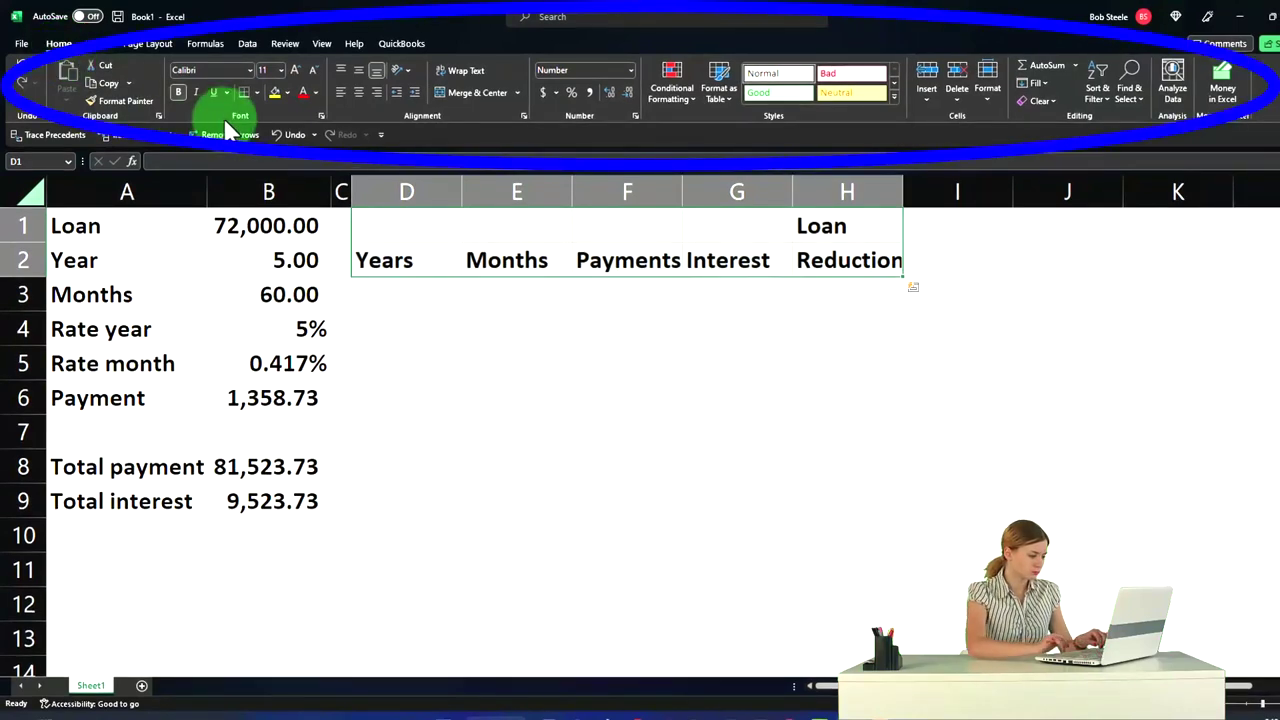
{"action": "left_click", "coordinate": [287, 92]}
{"action": "left_click", "coordinate": [285, 146]}
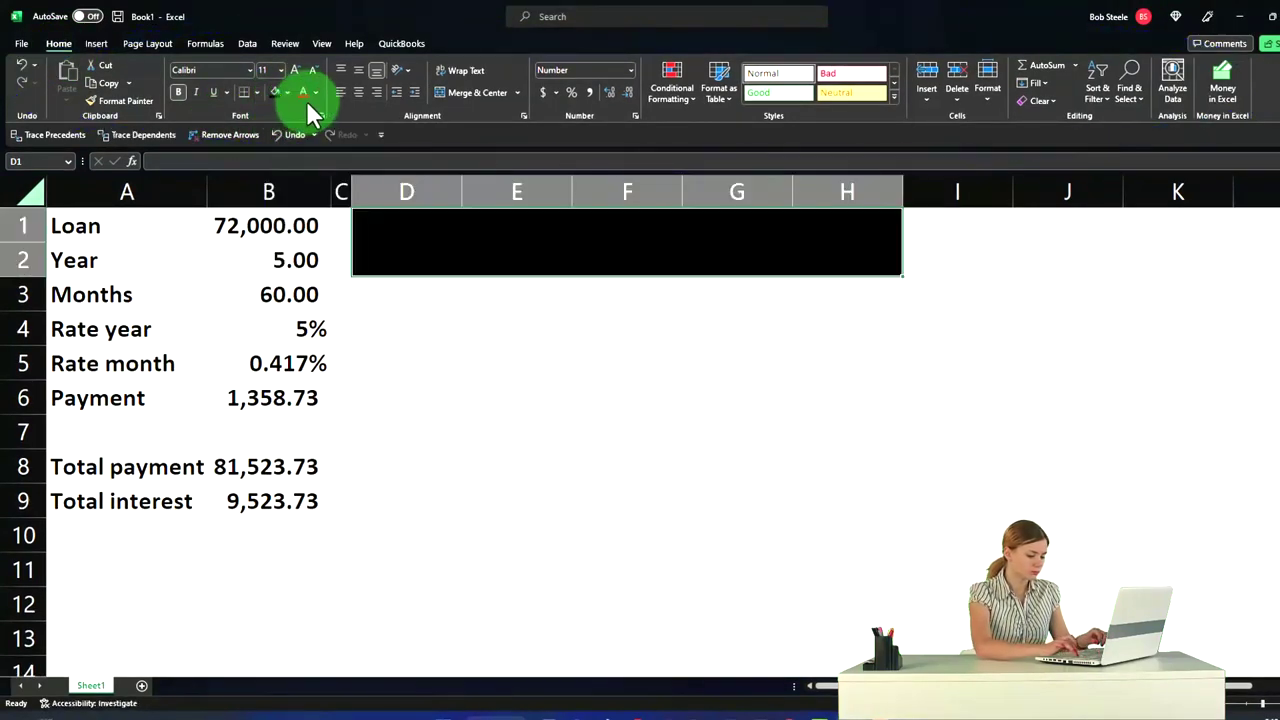
{"action": "left_click", "coordinate": [316, 92]}
{"action": "left_click", "coordinate": [302, 146]}
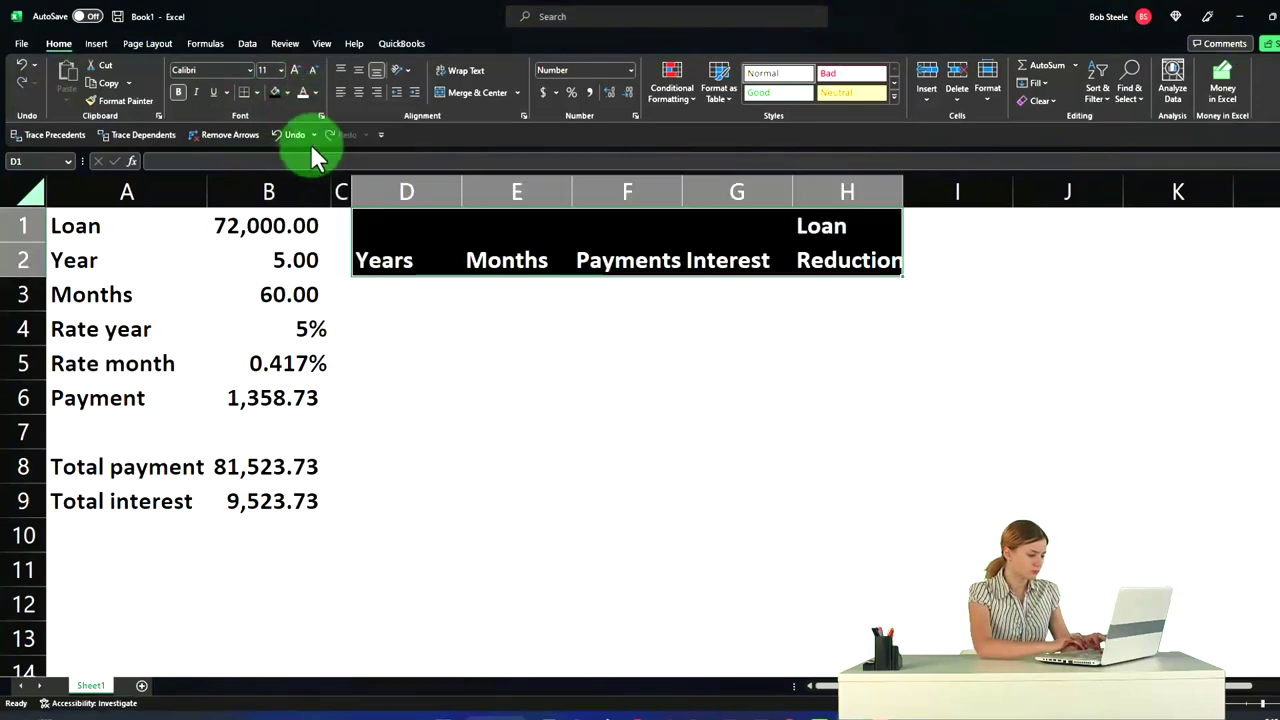
{"action": "left_click", "coordinate": [360, 92]}
{"action": "left_click", "coordinate": [625, 438]}
{"action": "left_click", "coordinate": [900, 243]}
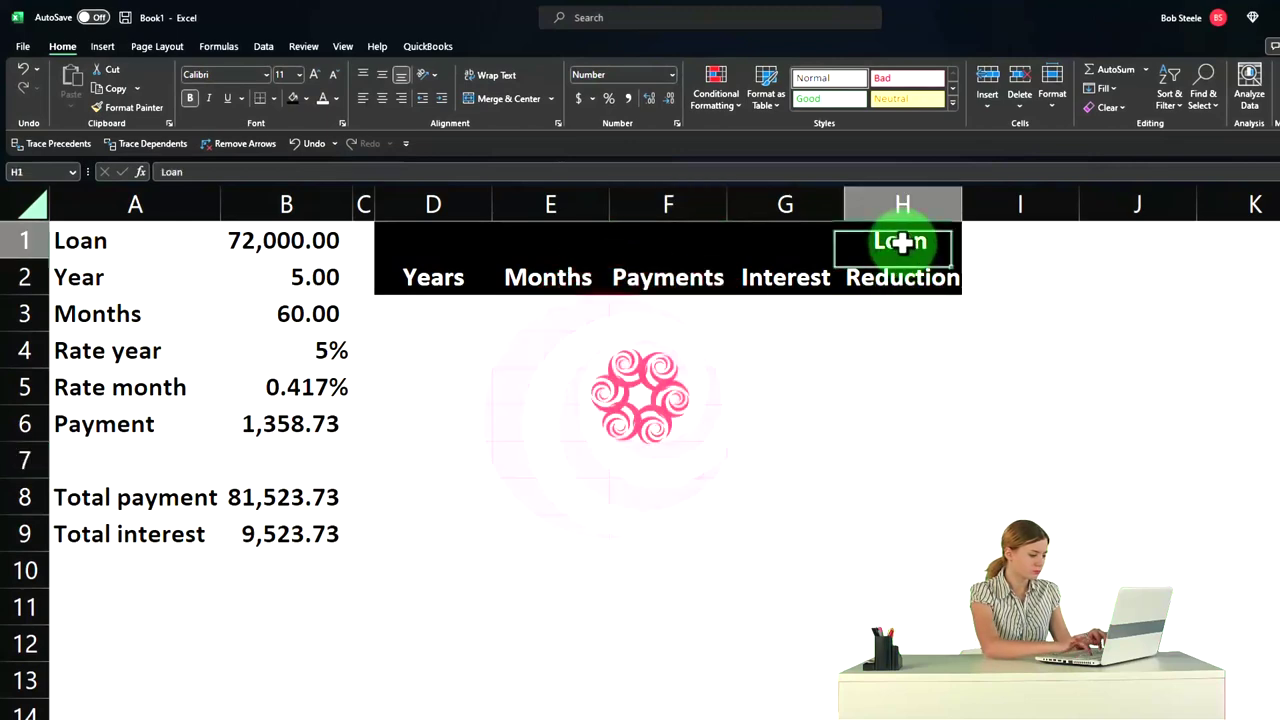
{"action": "key", "text": "Down"}
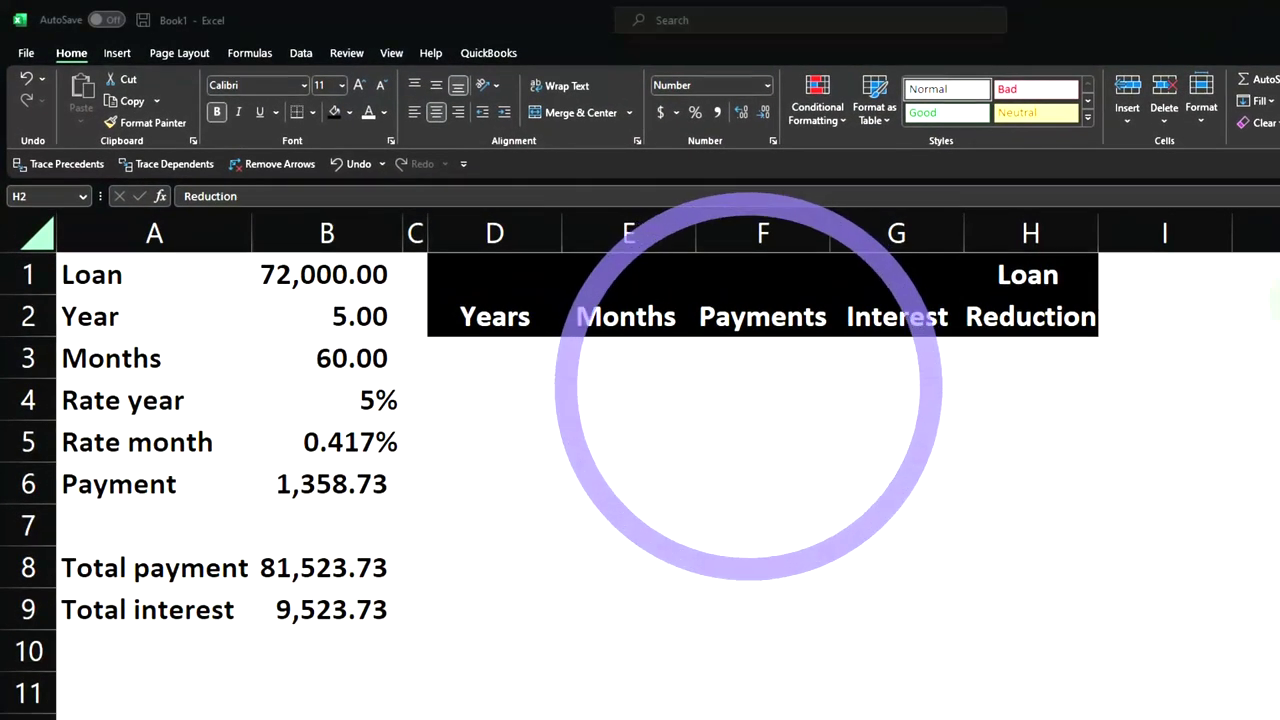
Step: Enter the starting month numbers 0, 1 and 2 in cells E3 to E5
{"action": "left_click", "coordinate": [642, 360]}
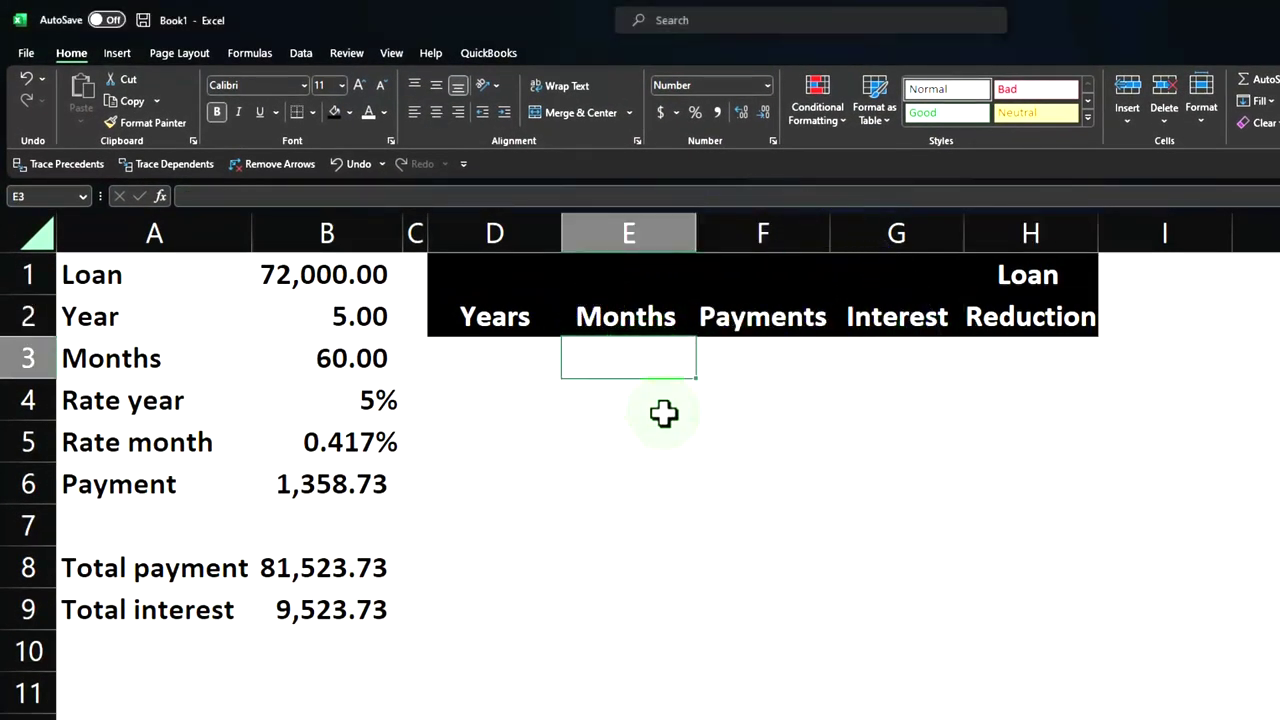
{"action": "type", "text": "0"}
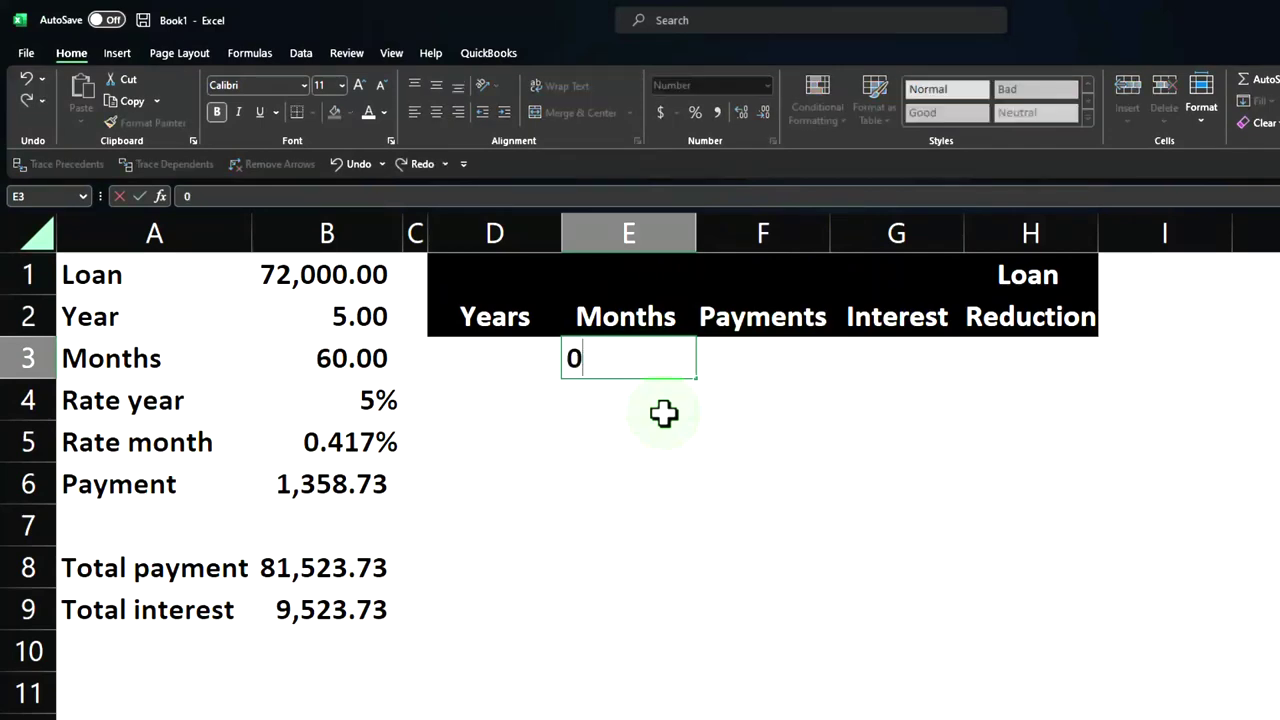
{"action": "key", "text": "Return"}
{"action": "type", "text": "1"}
{"action": "key", "text": "Return"}
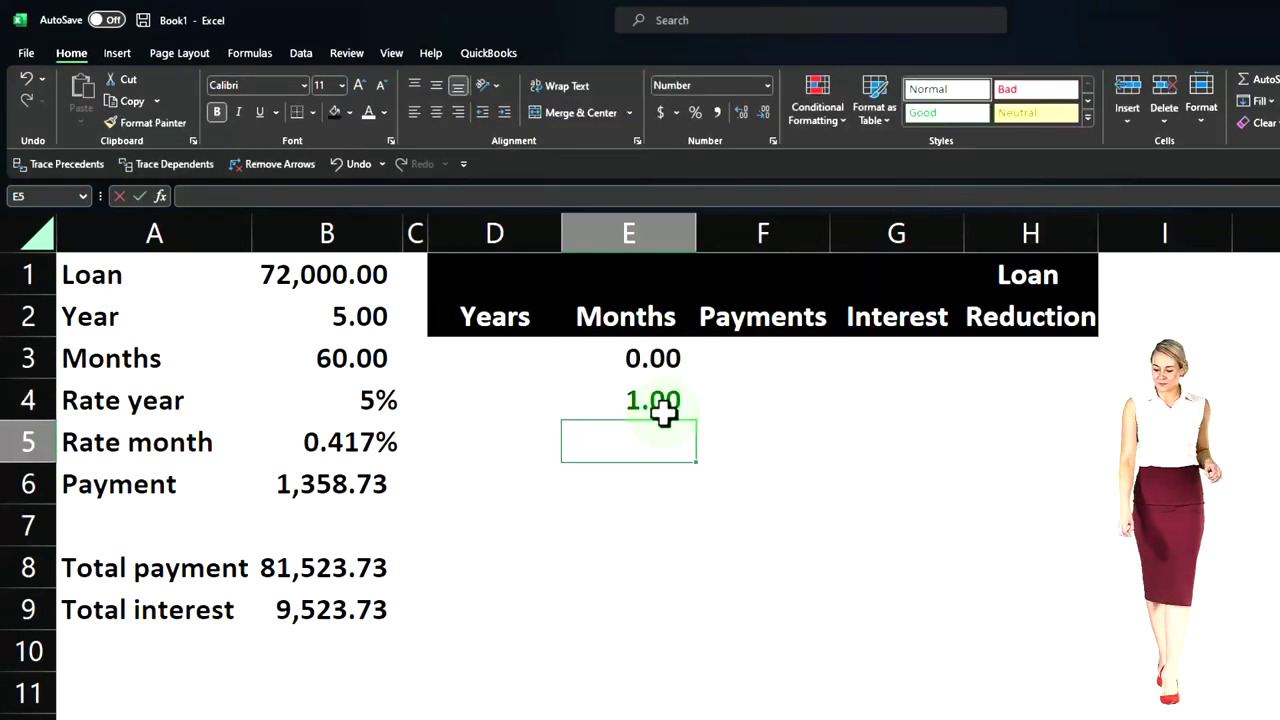
{"action": "type", "text": "2"}
{"action": "key", "text": "Return"}
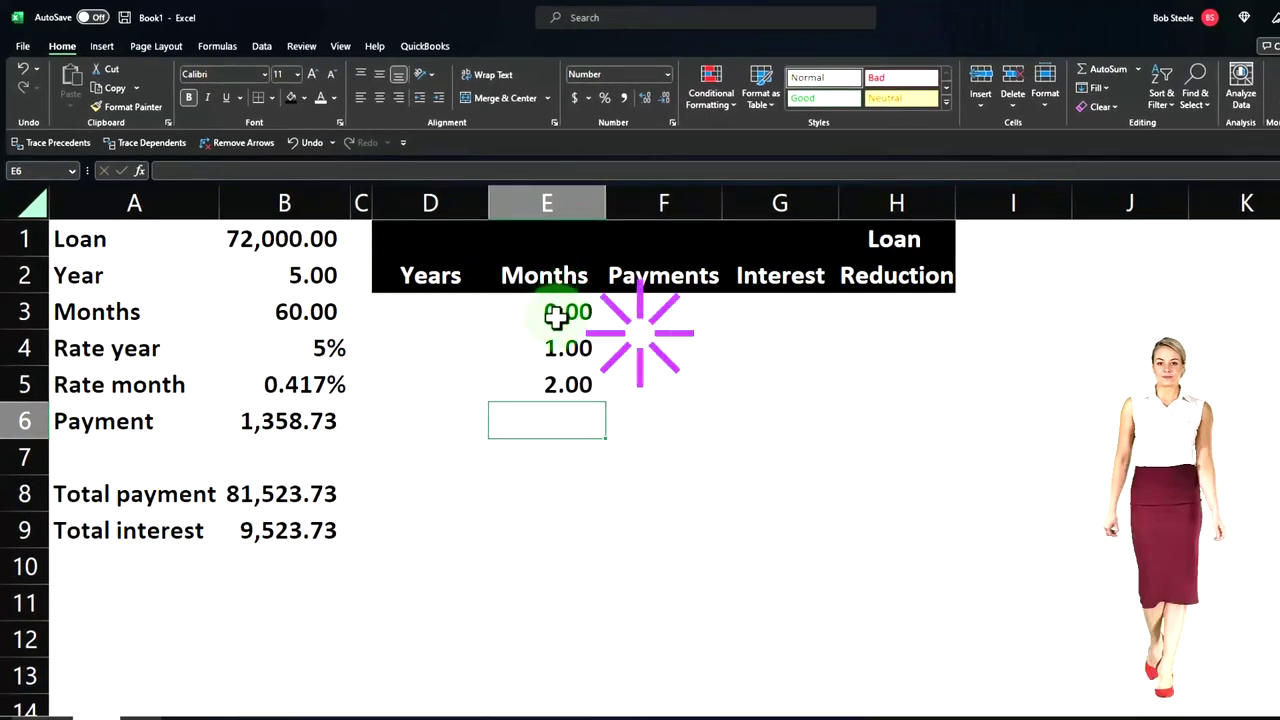
Step: Extend the month series in column E down to 60 in E63, and format it centered without decimals
{"action": "left_click_drag", "start_coordinate": [595, 326], "coordinate": [595, 403]}
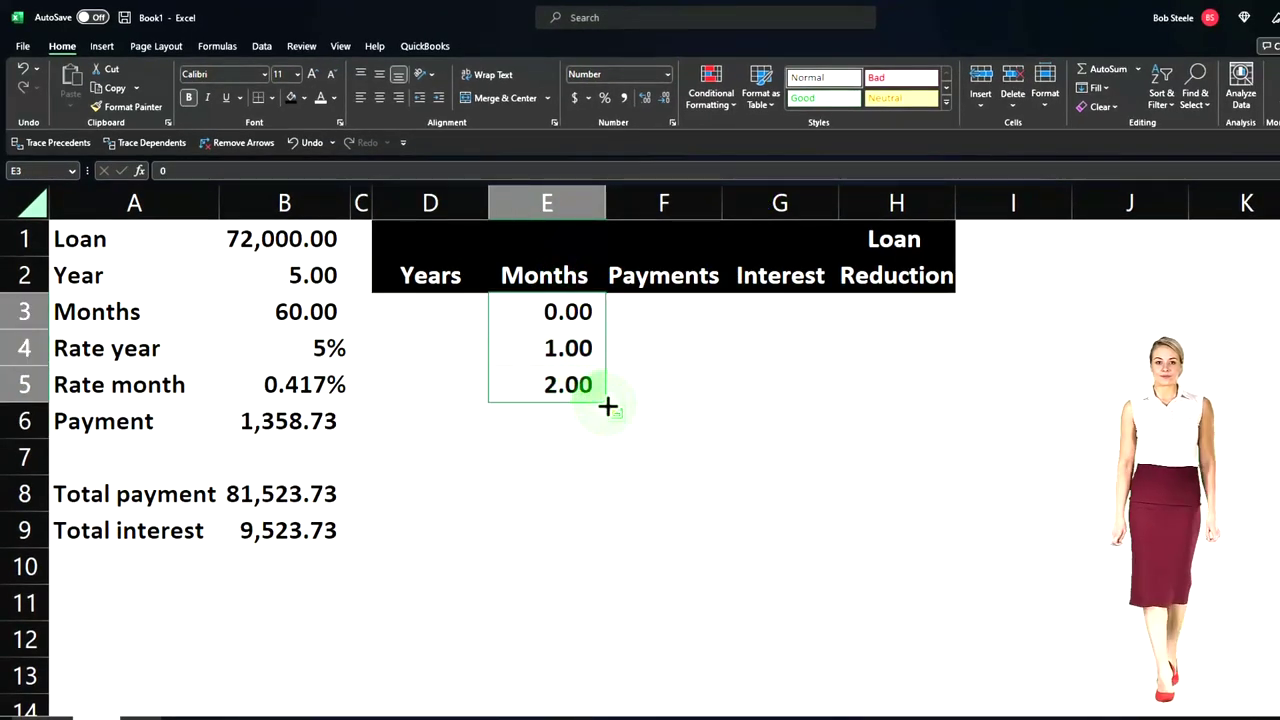
{"action": "left_click_drag", "start_coordinate": [609, 405], "coordinate": [557, 680]}
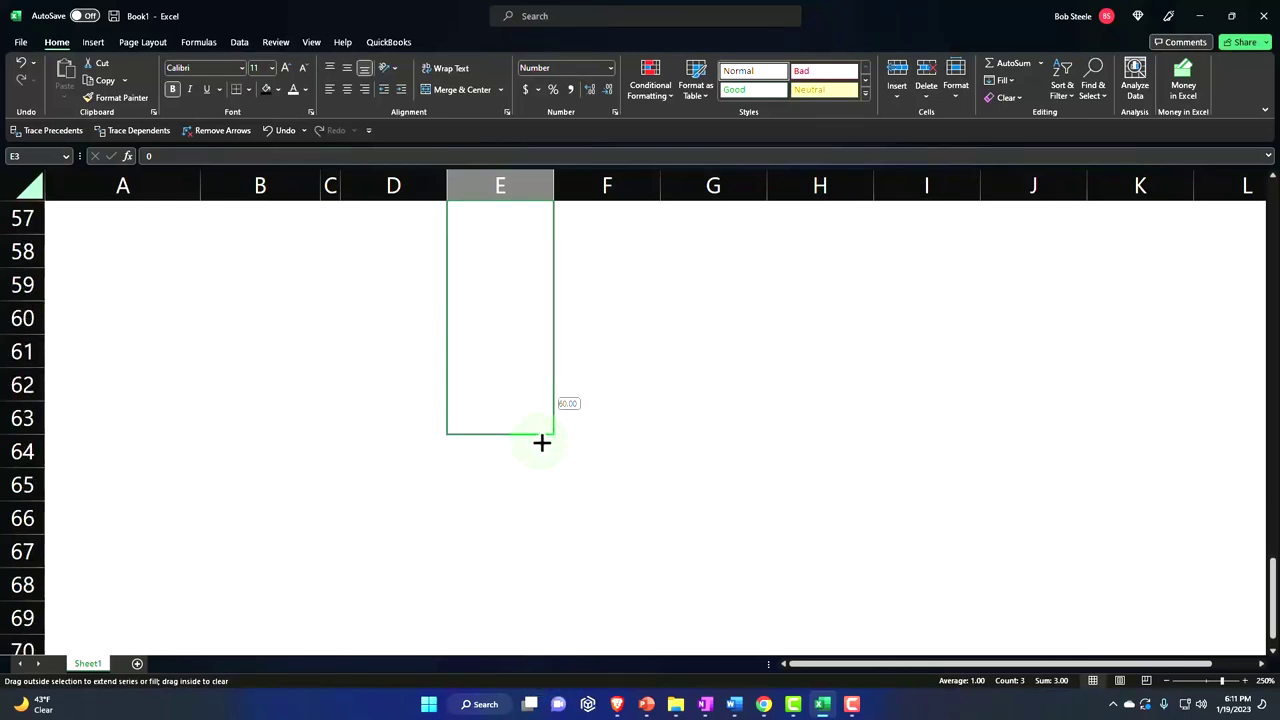
{"action": "left_click_drag", "start_coordinate": [541, 442], "coordinate": [539, 440]}
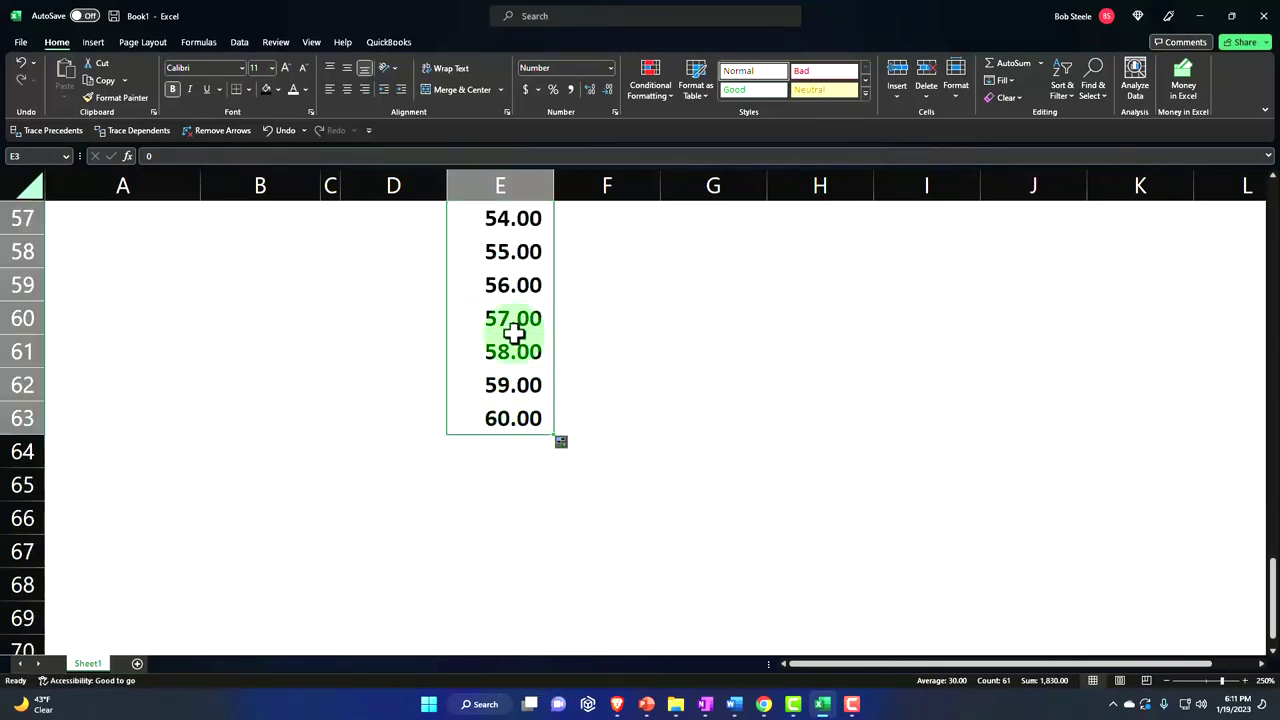
{"action": "left_click", "coordinate": [589, 89]}
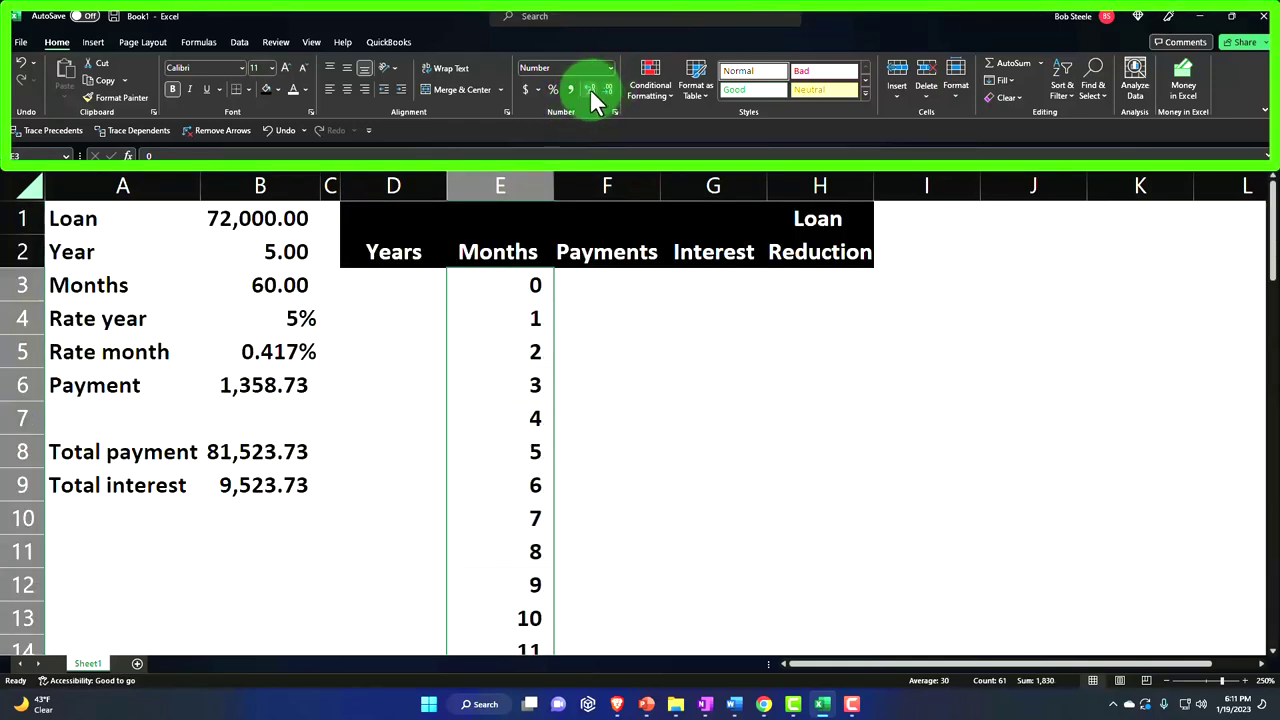
{"action": "left_click", "coordinate": [342, 88]}
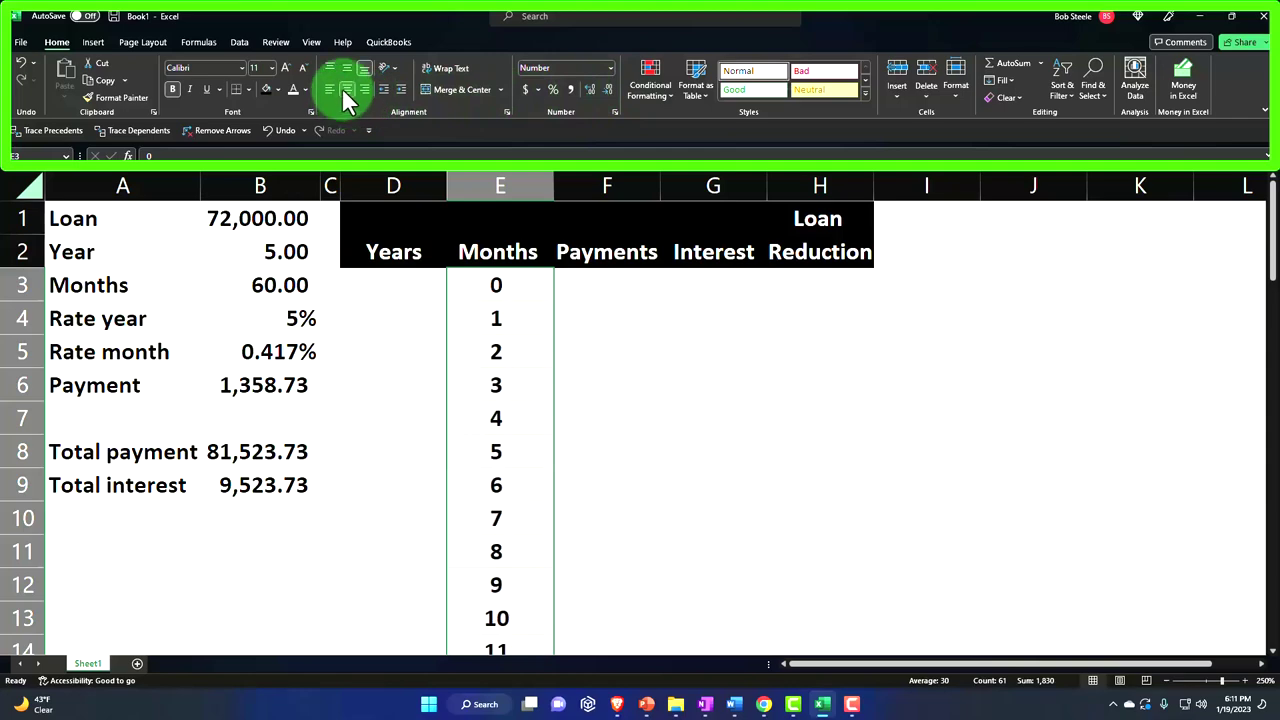
{"action": "left_click", "coordinate": [389, 289]}
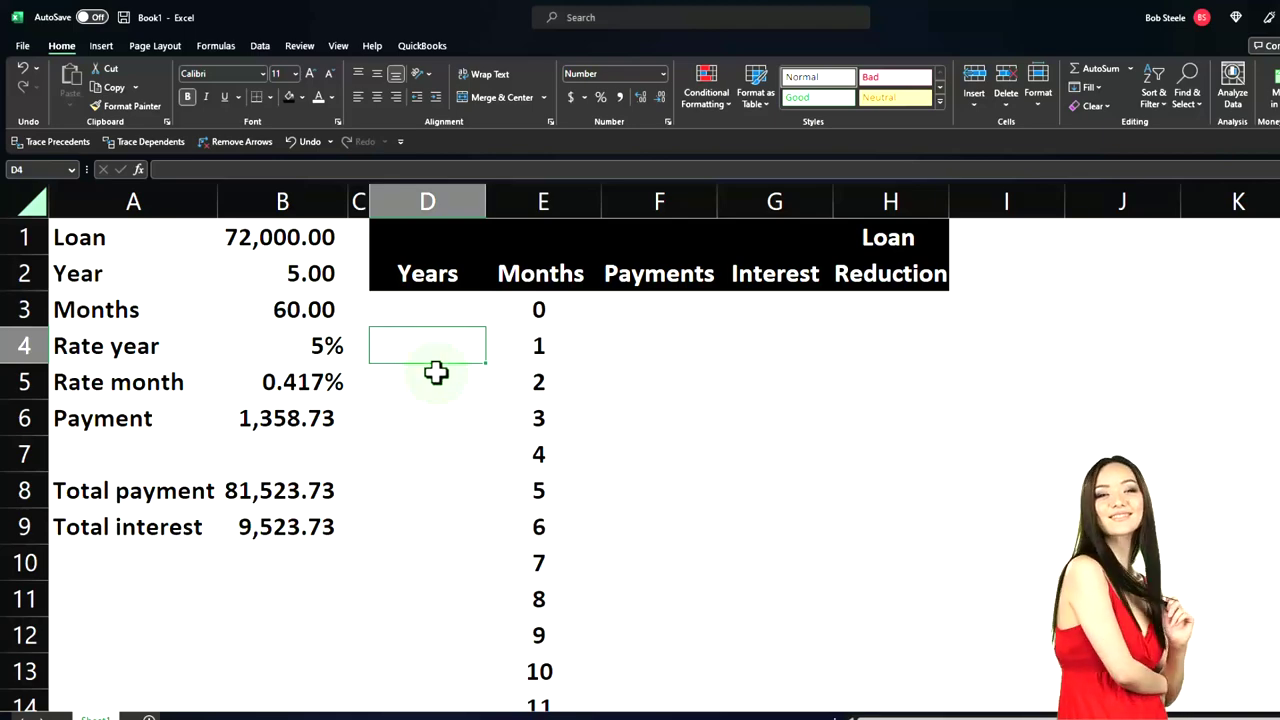
{"action": "left_click_drag", "start_coordinate": [436, 356], "coordinate": [486, 600]}
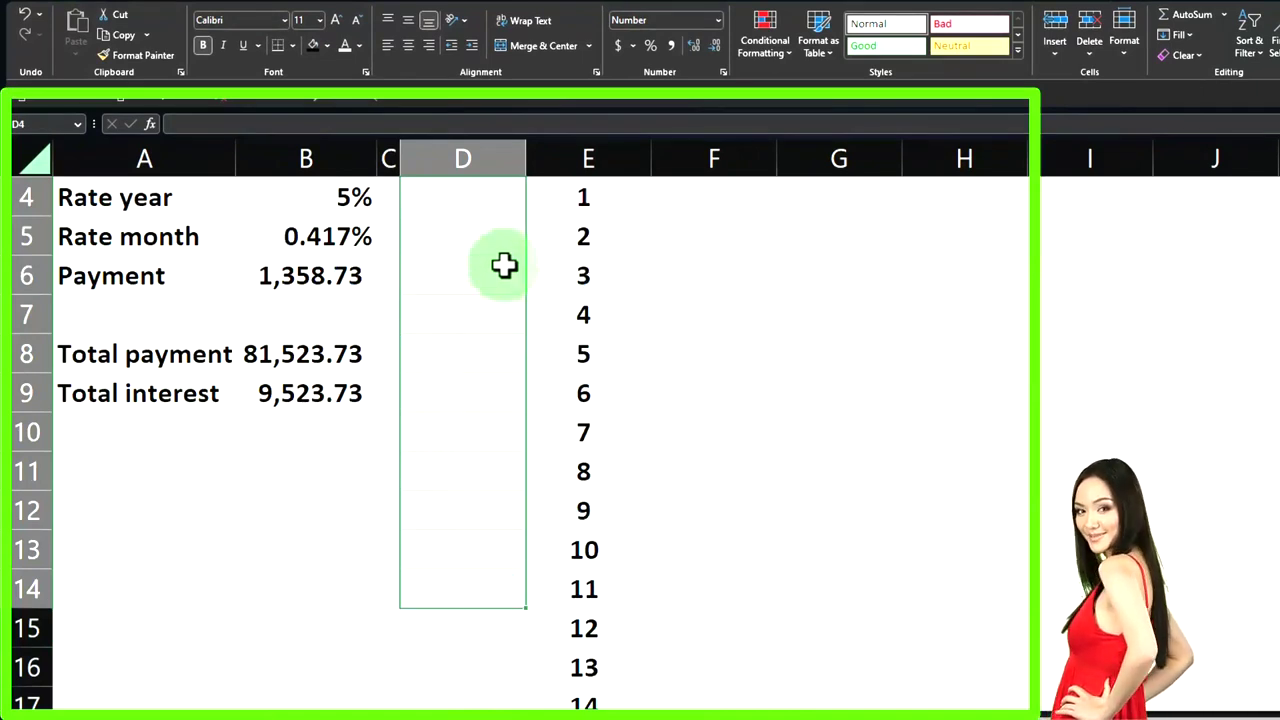
{"action": "left_click", "coordinate": [477, 235]}
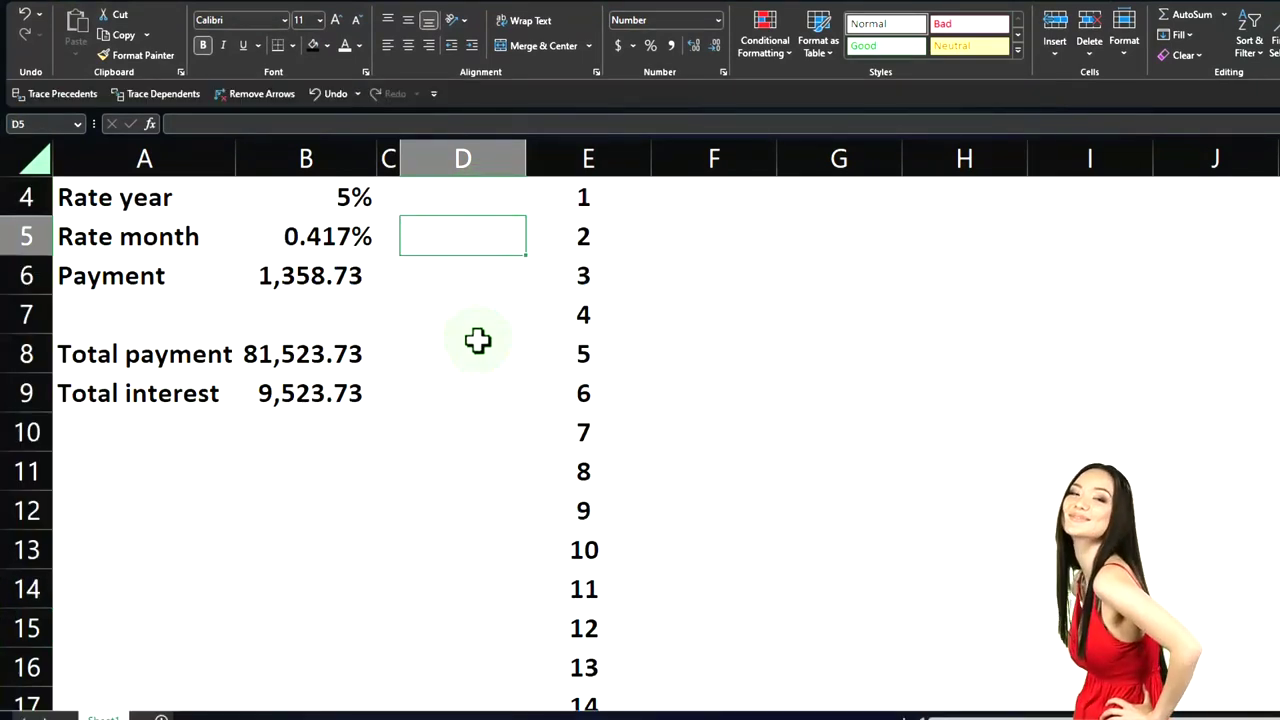
{"action": "scroll", "coordinate": [477, 335], "scroll_direction": "up", "scroll_amount": 1}
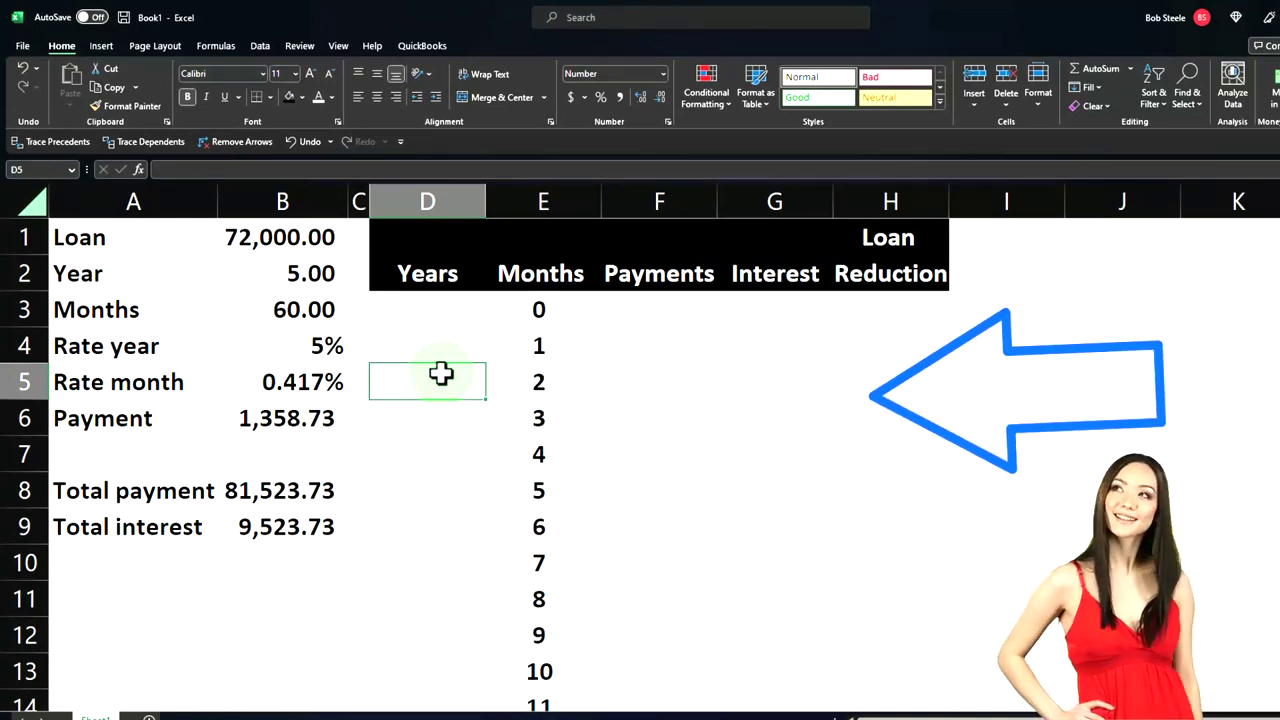
{"action": "key", "text": "Up"}
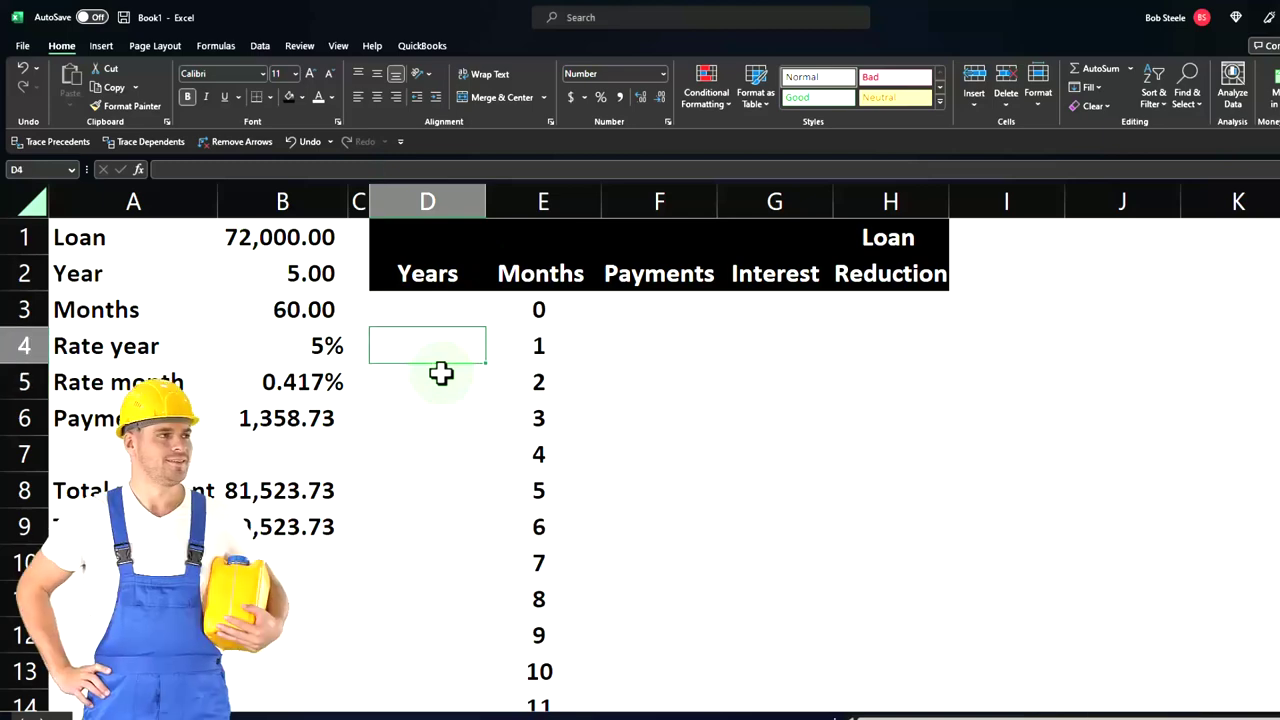
{"action": "type", "text": "=("}
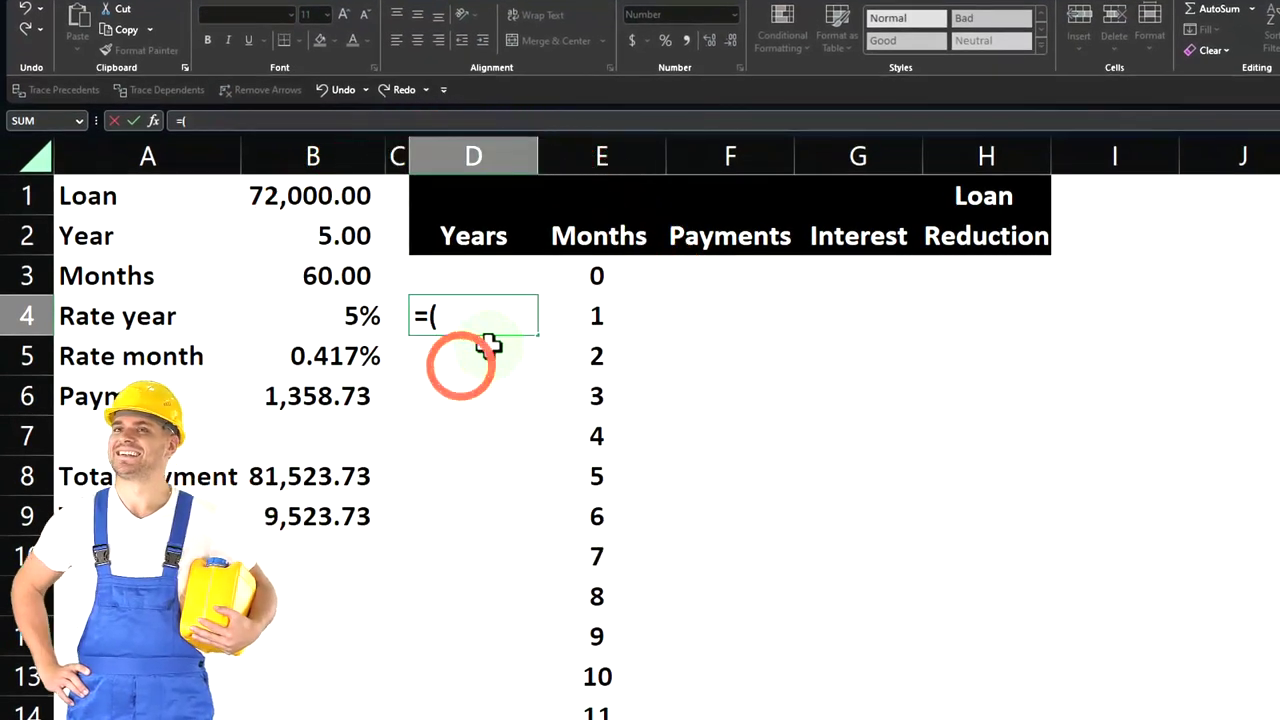
{"action": "key", "text": "Right"}
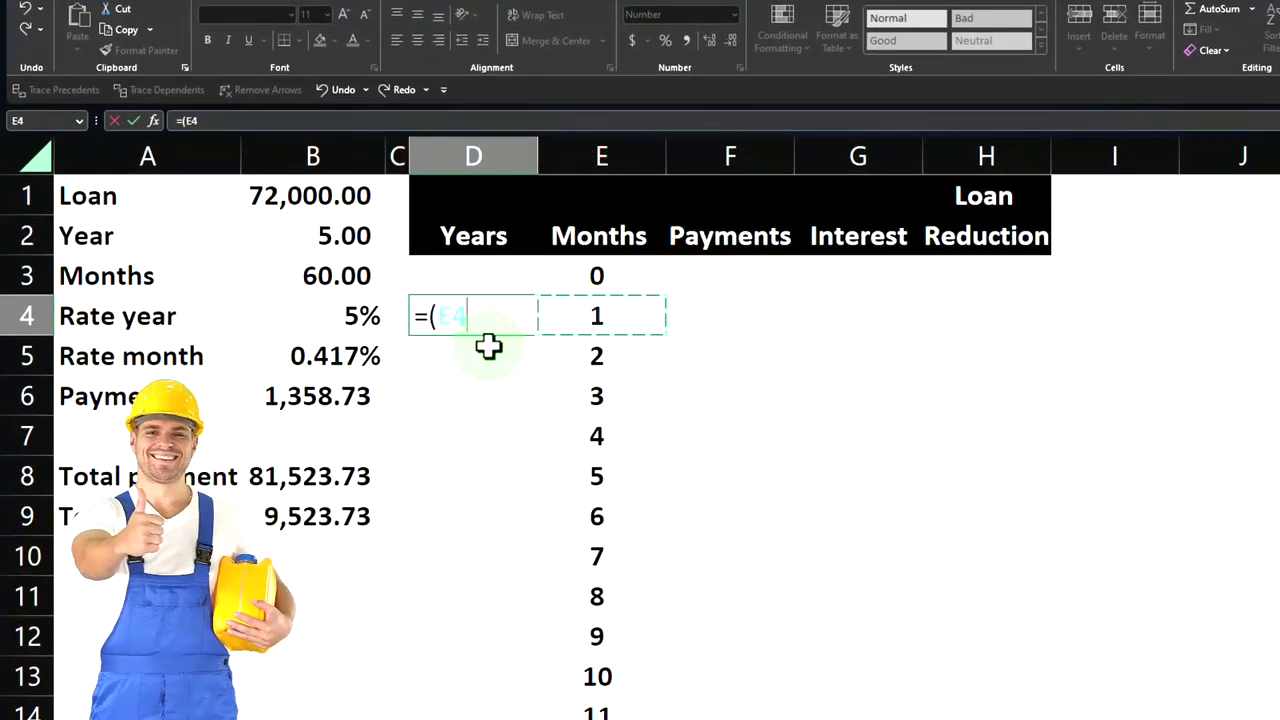
{"action": "key", "text": "BackSpace"}
{"action": "key", "text": "BackSpace"}
{"action": "key", "text": "BackSpace"}
{"action": "key", "text": "BackSpace"}
Step: Calculate the year number in cell D4 with the formula =ROUNDUP(E4/12,-0.01)
{"action": "type", "text": "ru"}
{"action": "key", "text": "BackSpace"}
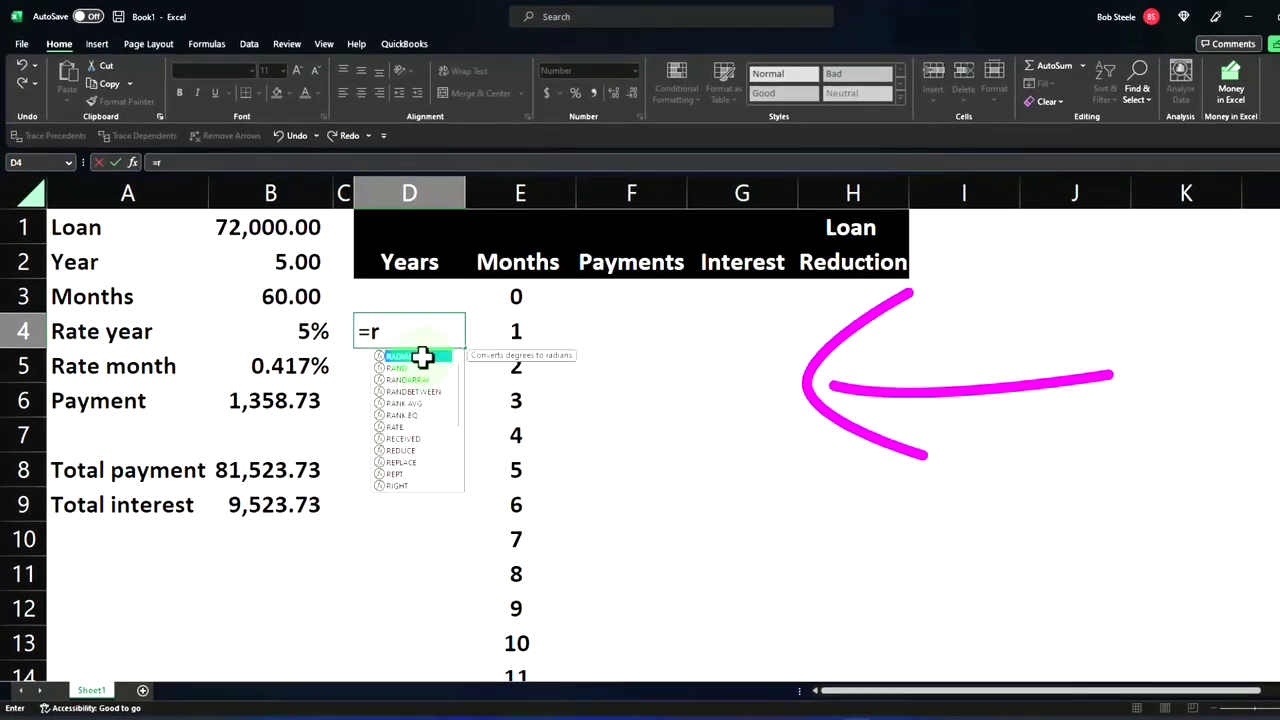
{"action": "type", "text": "oundup("}
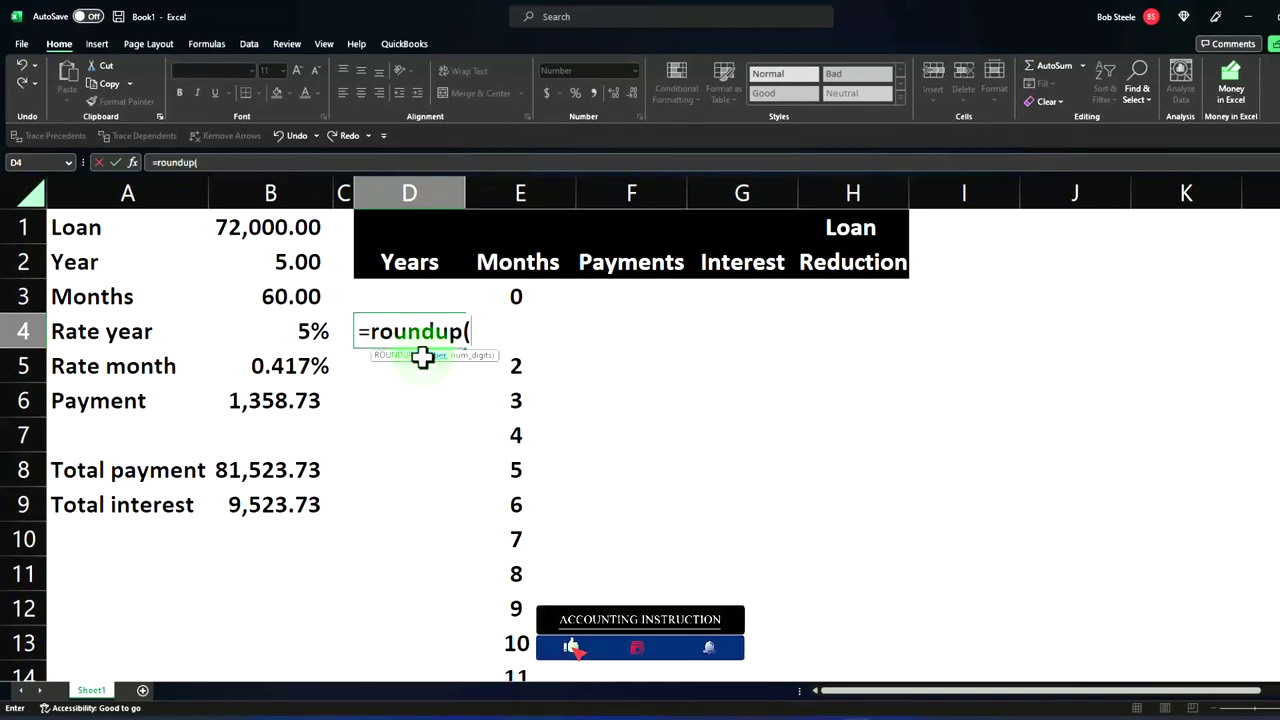
{"action": "key", "text": "Right"}
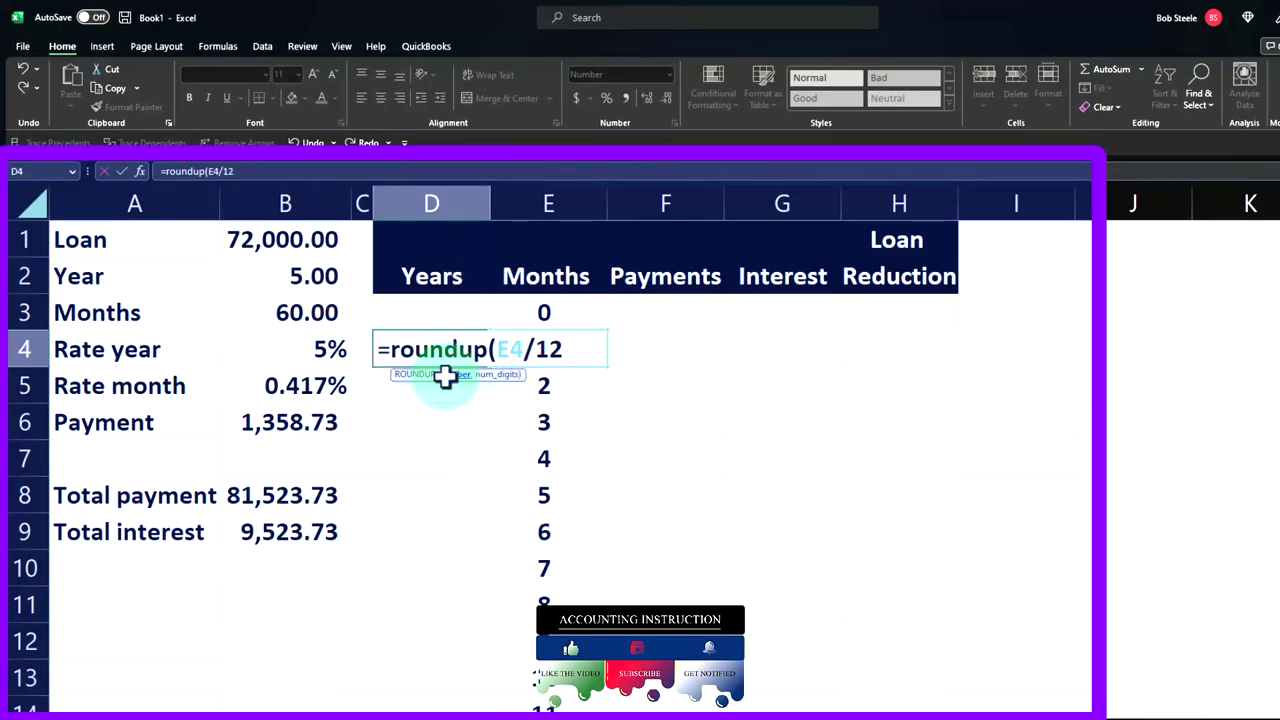
{"action": "type", "text": ","}
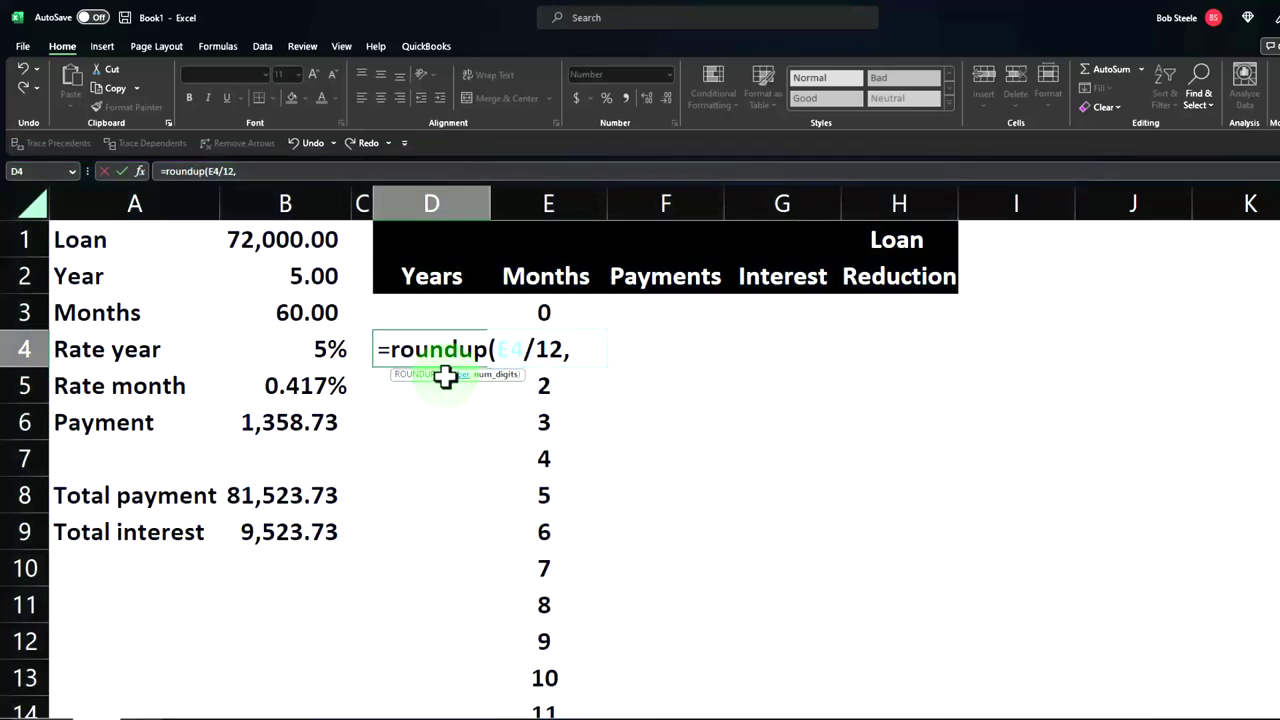
{"action": "type", "text": "-0.01"}
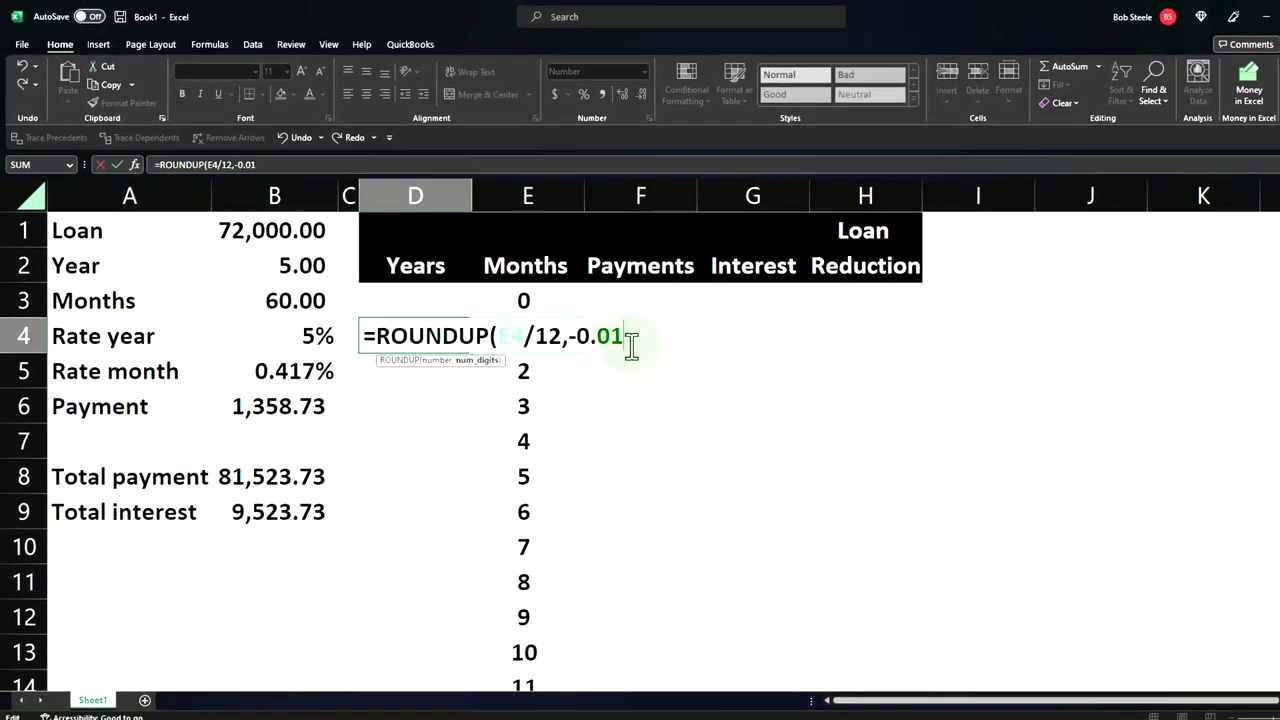
{"action": "type", "text": ")"}
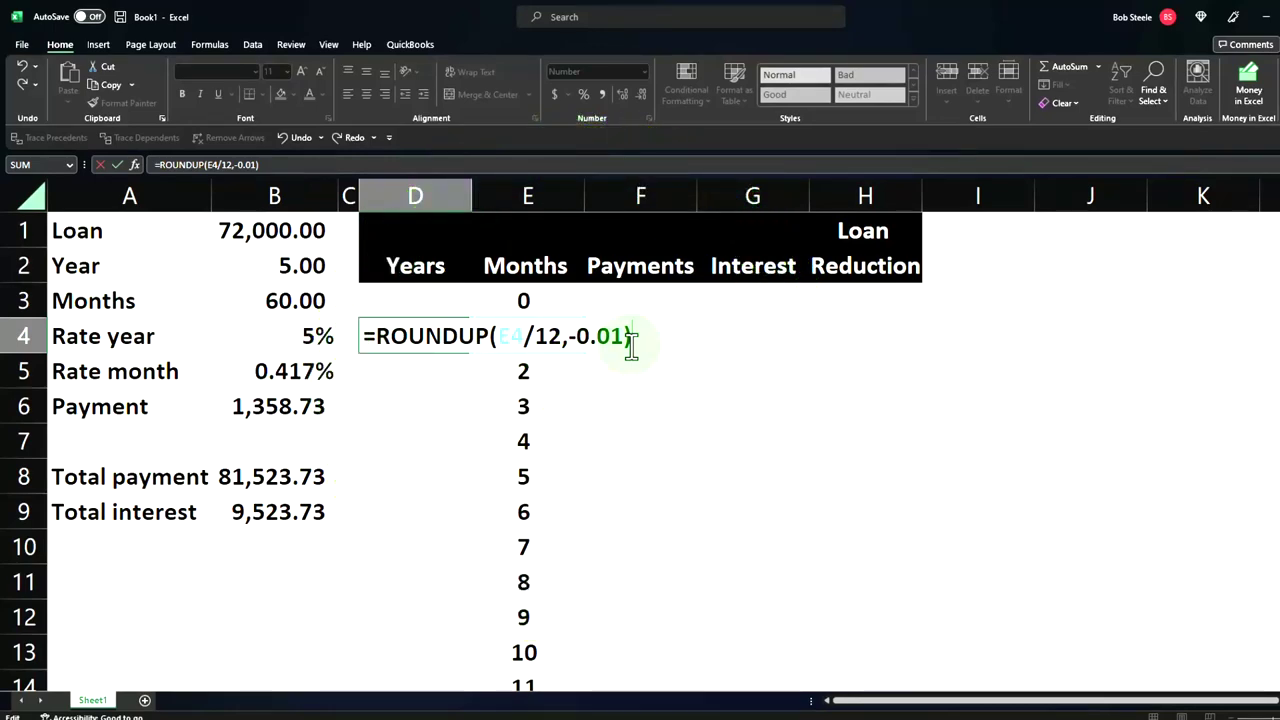
{"action": "key", "text": "Return"}
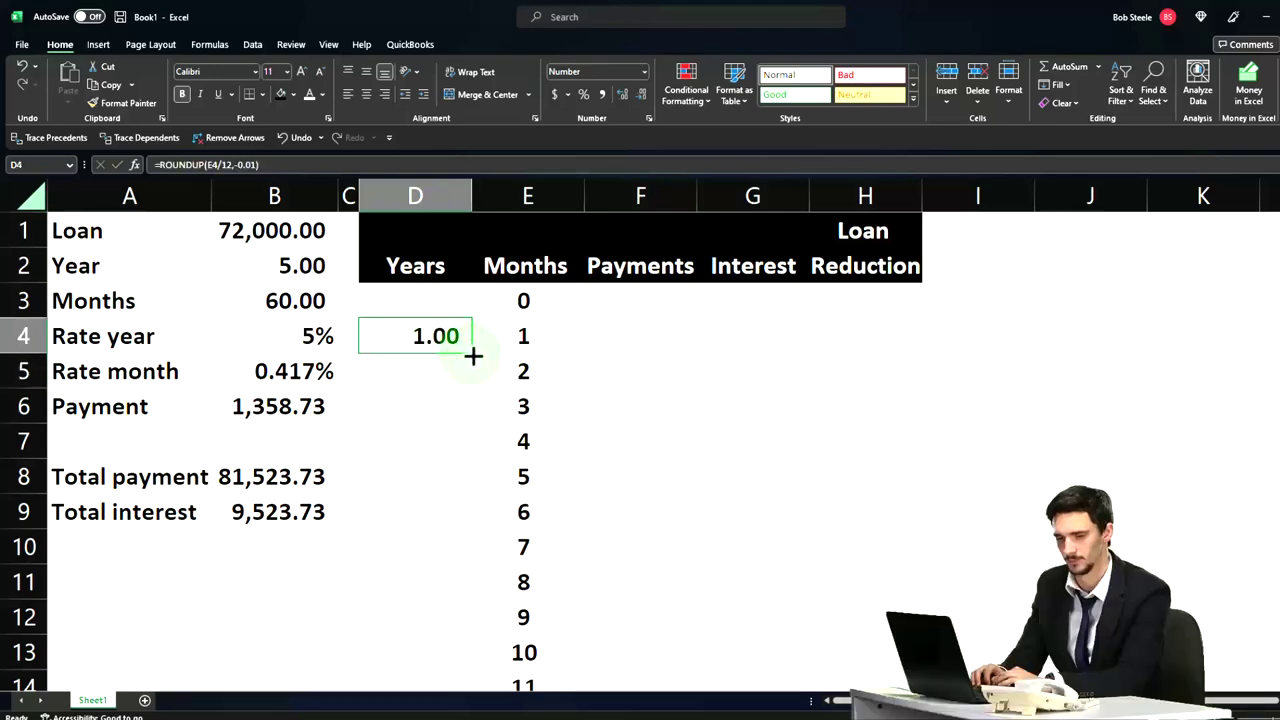
Step: Copy the year formula from D4 down the Years column to D63, alongside month 60
{"action": "left_click_drag", "start_coordinate": [473, 354], "coordinate": [449, 583]}
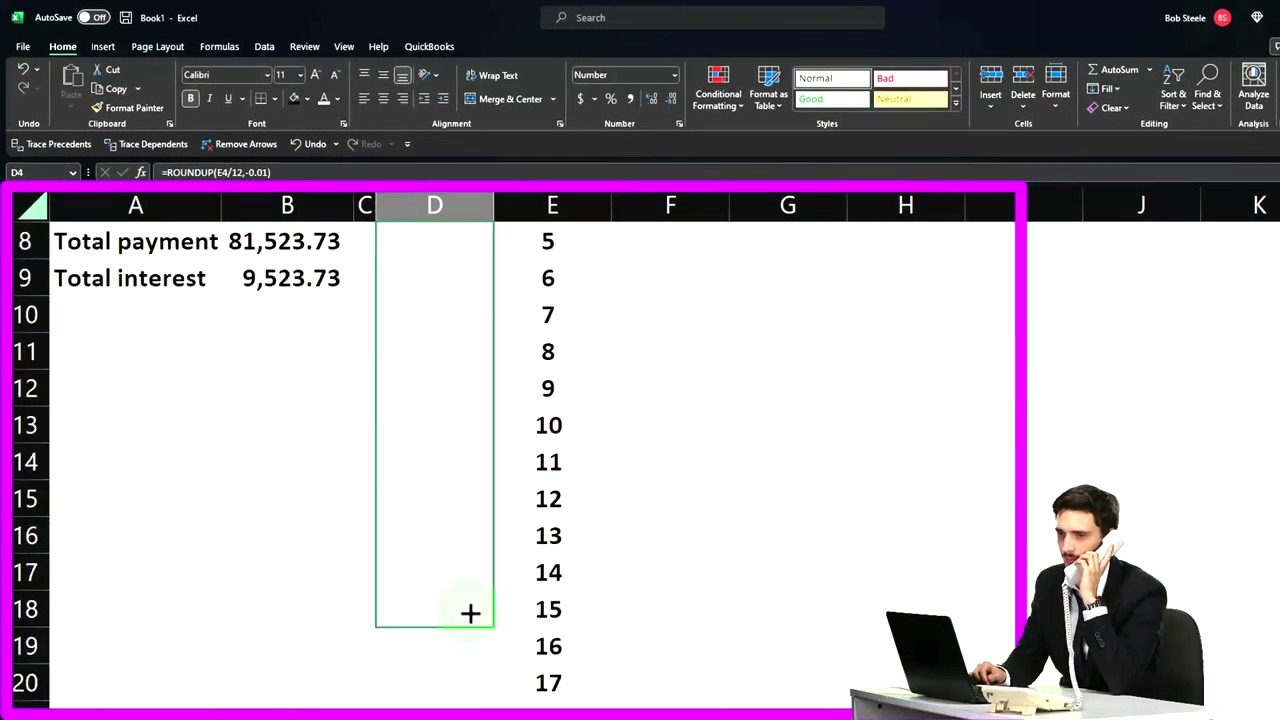
{"action": "left_click_drag", "start_coordinate": [473, 457], "coordinate": [479, 562]}
{"action": "left_click", "coordinate": [459, 528]}
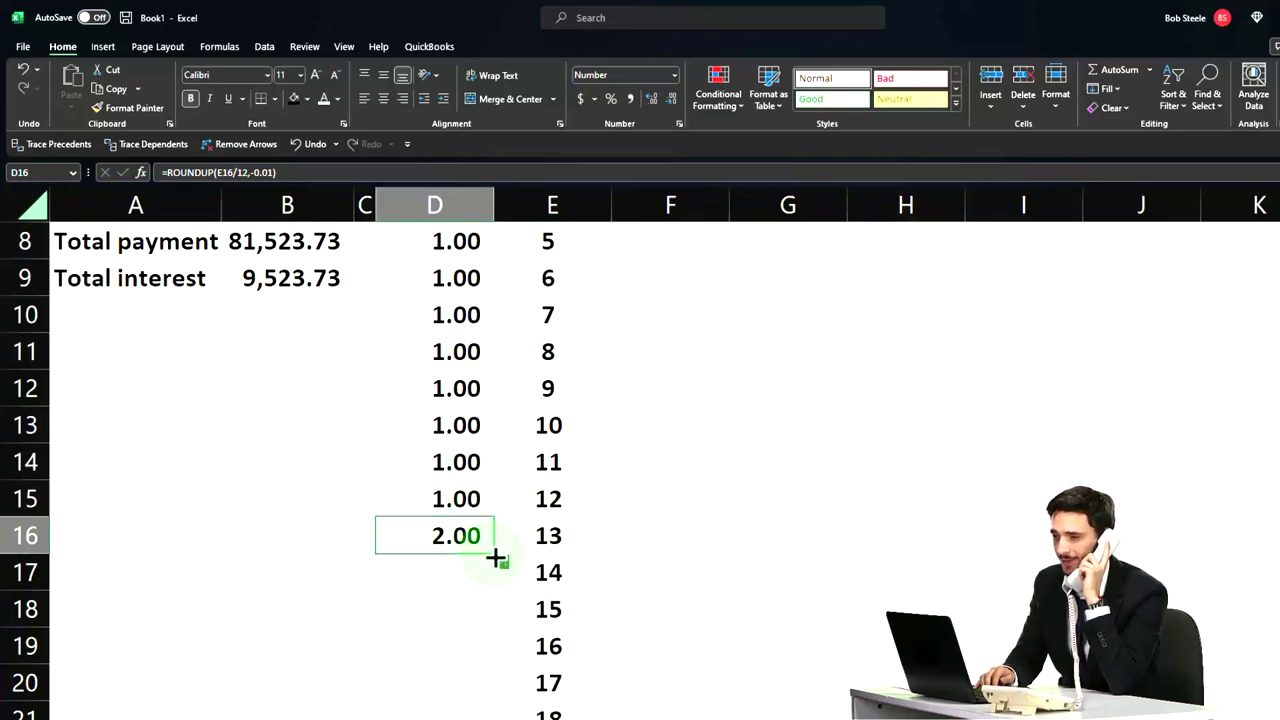
{"action": "mouse_move", "coordinate": [487, 665]}
{"action": "left_mouse_down"}
{"action": "mouse_move", "coordinate": [487, 715]}
{"action": "mouse_move", "coordinate": [470, 662]}
{"action": "mouse_move", "coordinate": [511, 580]}
{"action": "mouse_move", "coordinate": [506, 500]}
{"action": "left_mouse_up"}
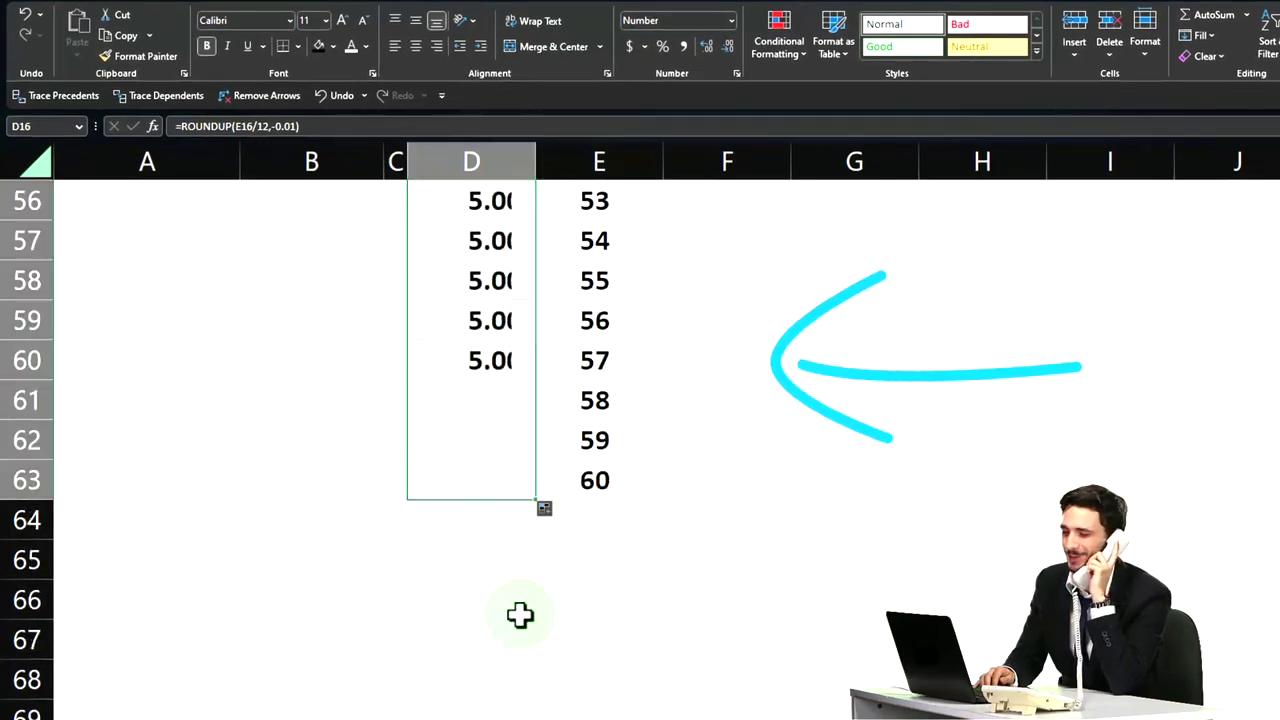
Step: Format the Years values in D3:D63 as centered numbers without decimals
{"action": "left_click", "coordinate": [519, 605]}
{"action": "left_click", "coordinate": [506, 486]}
{"action": "scroll", "coordinate": [509, 445], "scroll_direction": "up", "scroll_amount": 18}
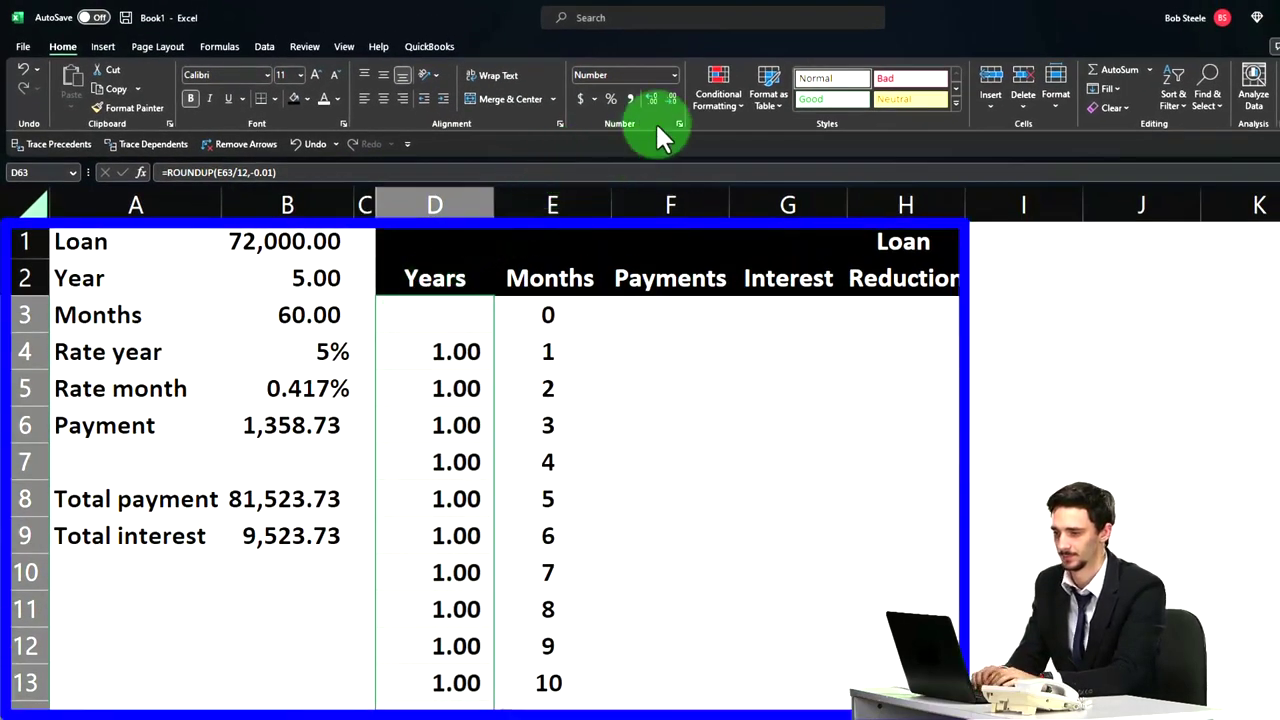
{"action": "left_click", "coordinate": [666, 99]}
{"action": "left_click", "coordinate": [663, 99]}
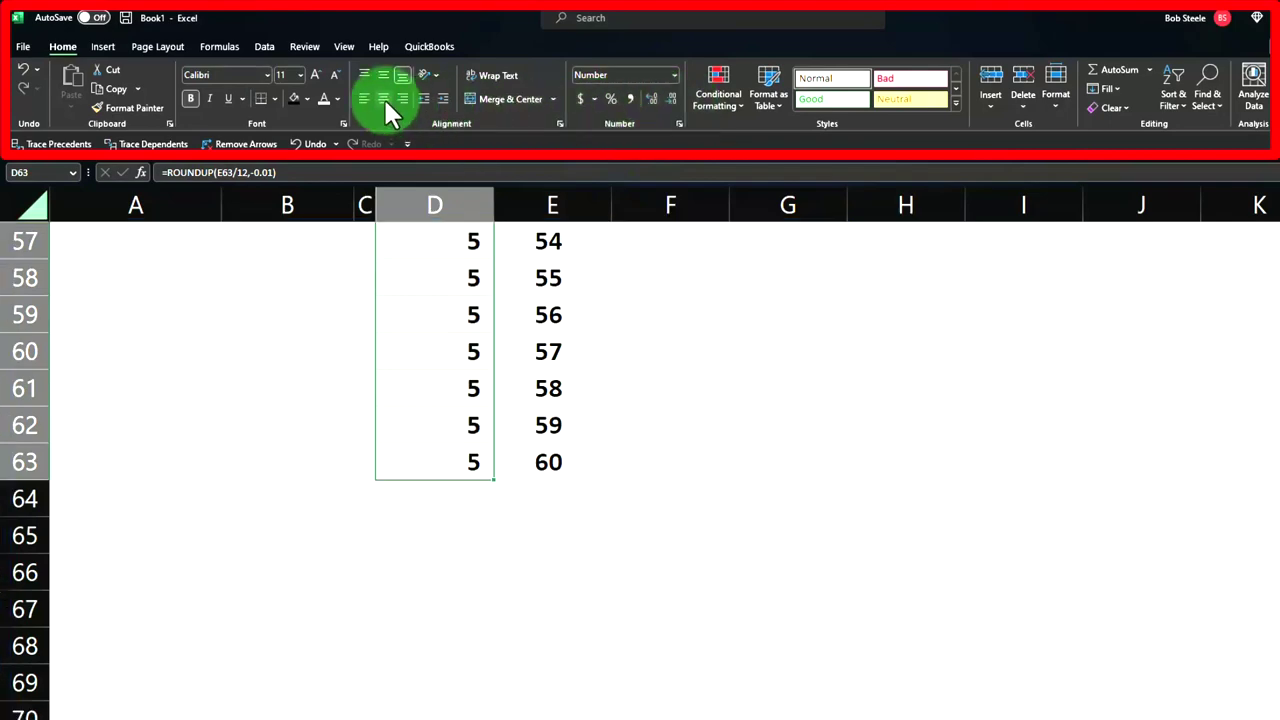
{"action": "scroll", "coordinate": [426, 333], "scroll_direction": "up", "scroll_amount": 19}
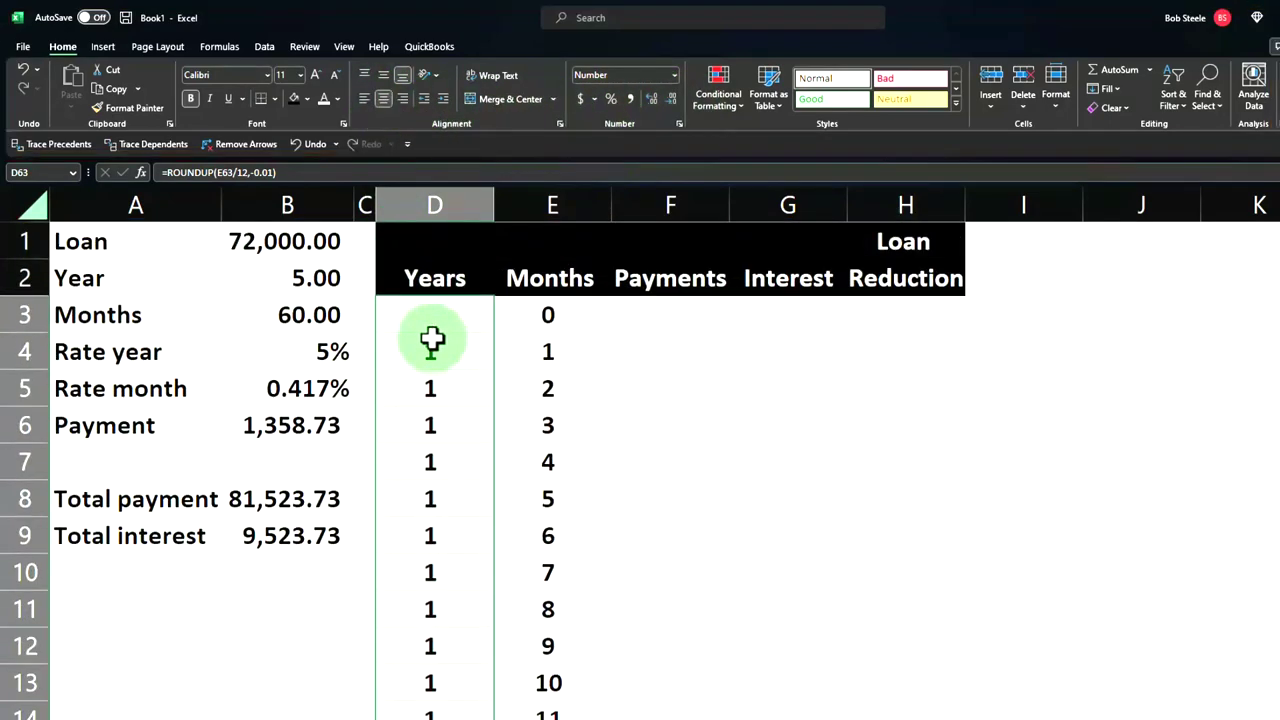
Step: Enter 0 in cell D3 as the year for month 0
{"action": "left_click", "coordinate": [441, 310]}
{"action": "type", "text": "0"}
{"action": "key", "text": "Return"}
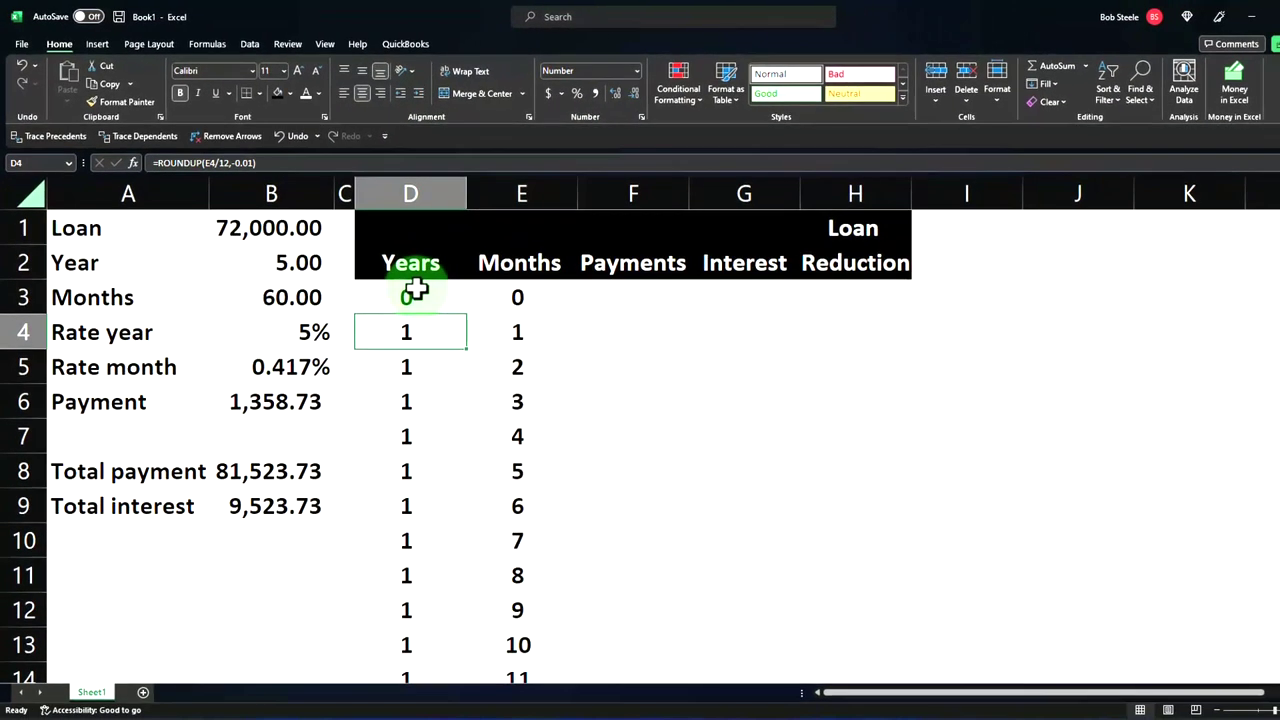
Step: Add a two-line column header in column I, with Loan in I1 and Balance in I2
{"action": "left_click", "coordinate": [640, 300]}
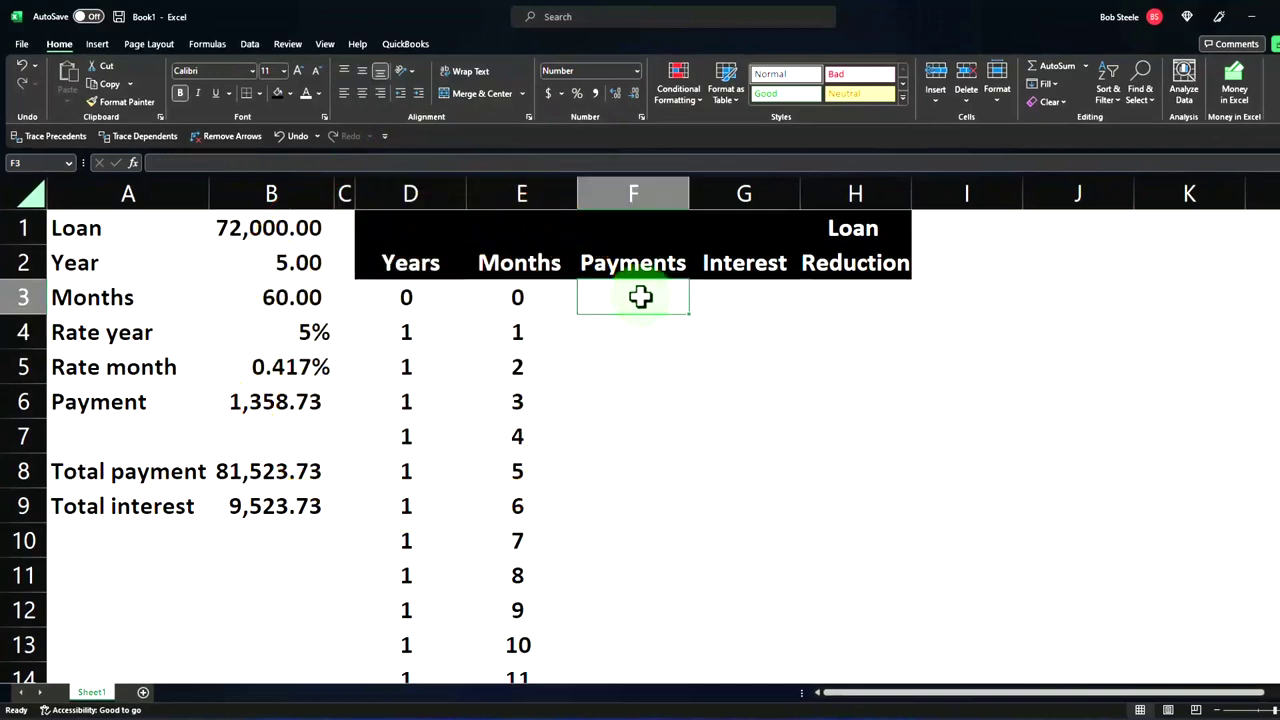
{"action": "key", "text": "Right"}
{"action": "key", "text": "Right"}
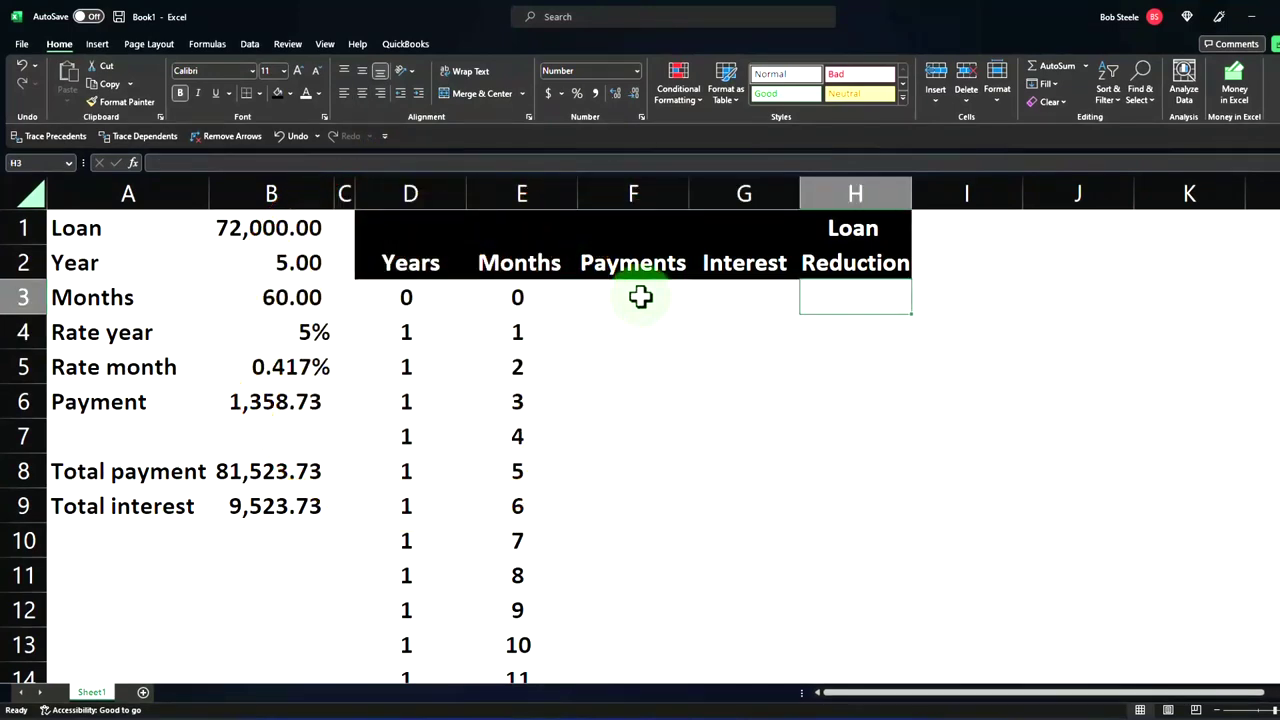
{"action": "key", "text": "Right"}
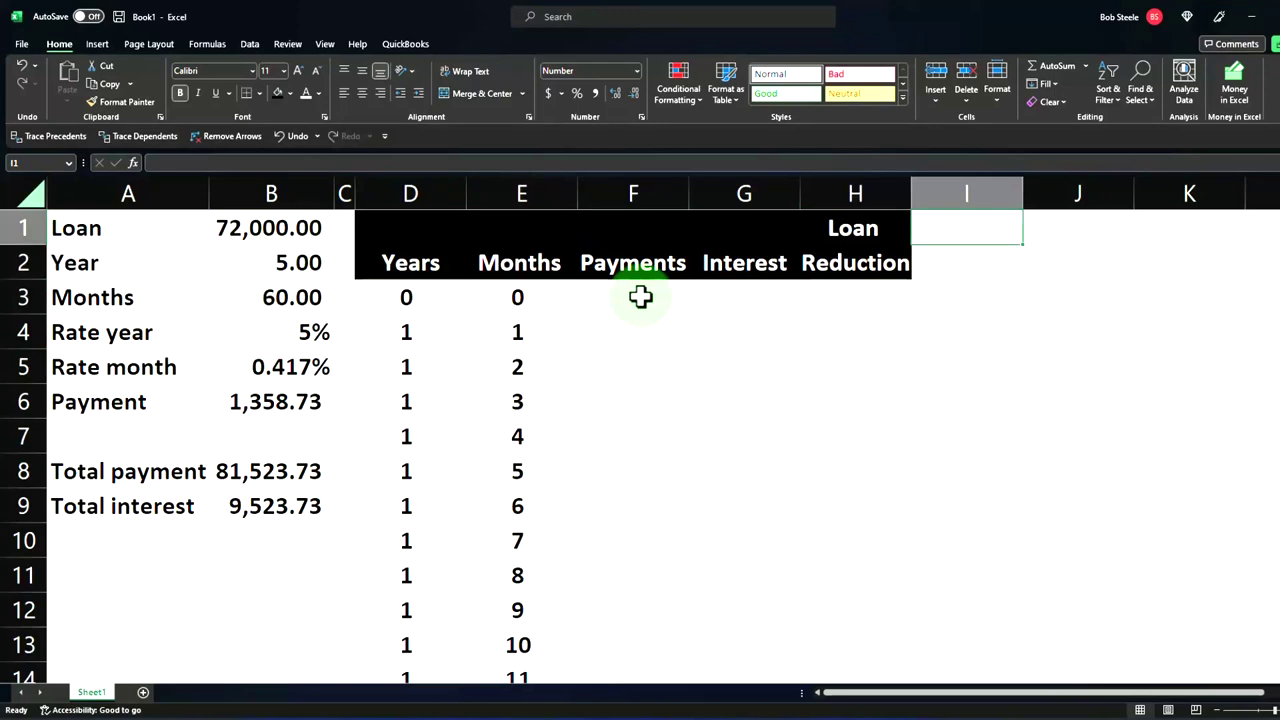
{"action": "type", "text": "Loan"}
{"action": "key", "text": "Return"}
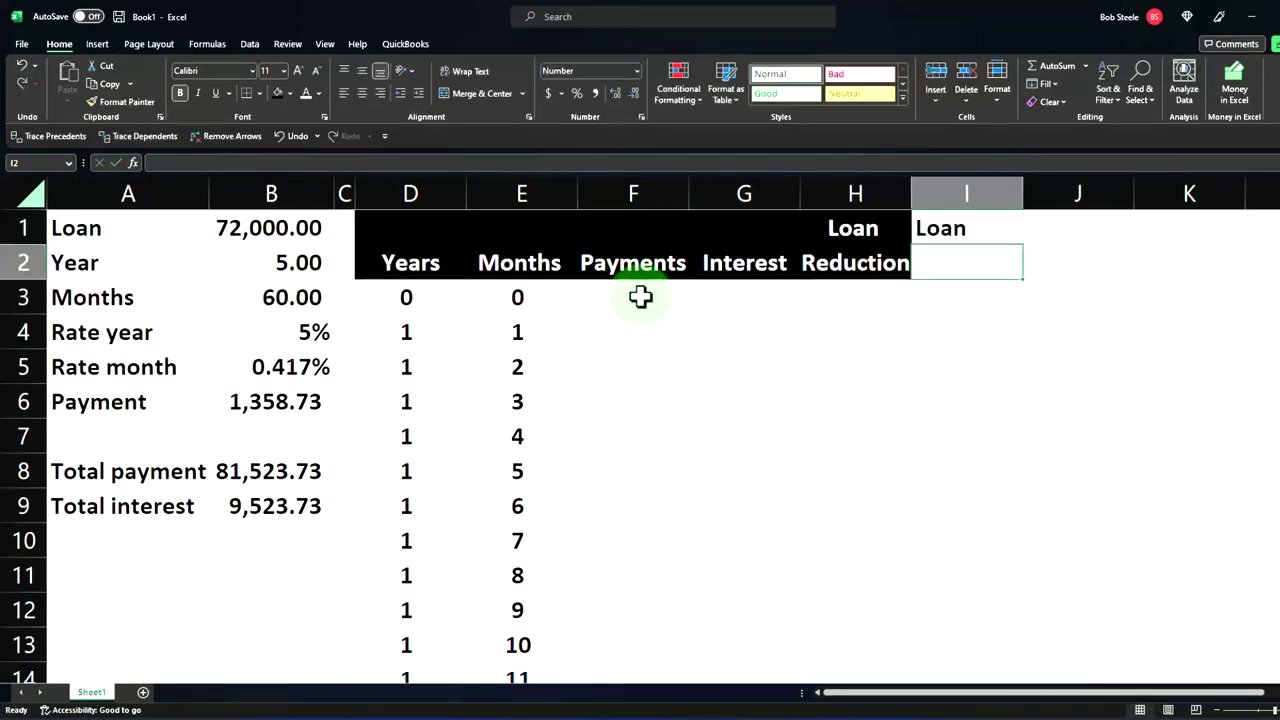
{"action": "type", "text": "Balance"}
{"action": "key", "text": "Return"}
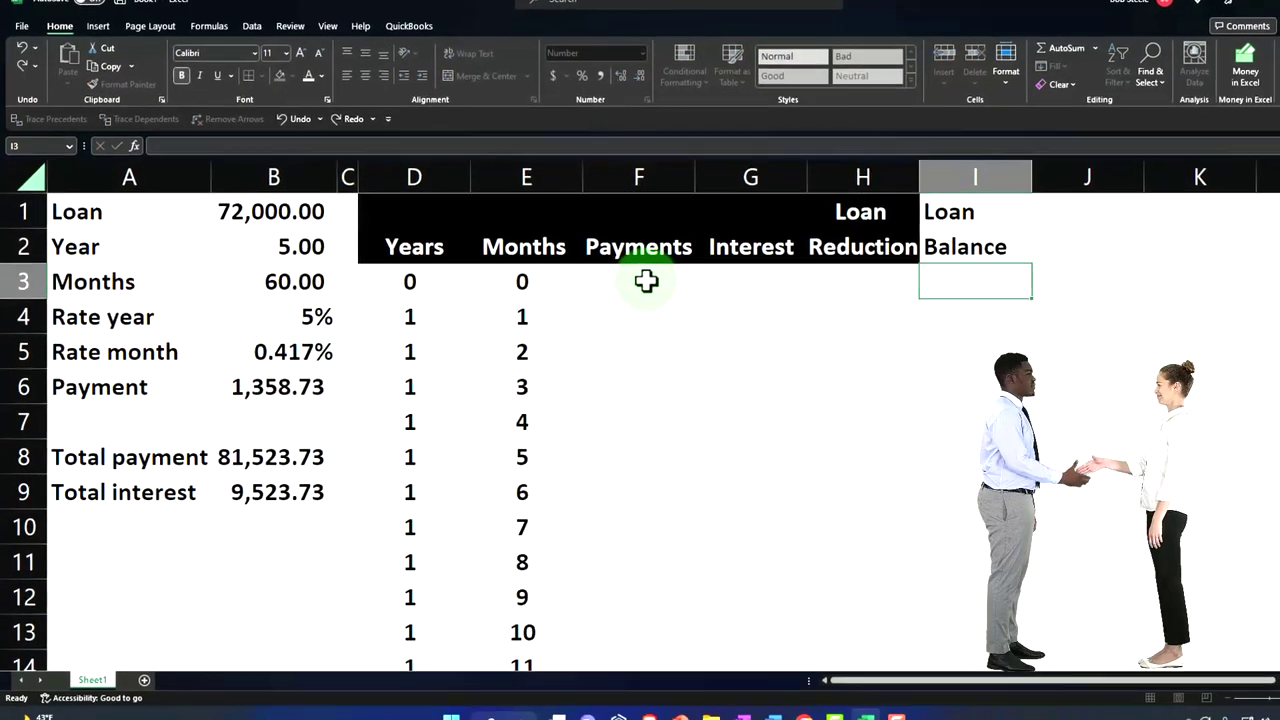
Step: Format the Loan Balance header in I1:I2 with a black fill, white font and centered text
{"action": "left_click_drag", "start_coordinate": [1018, 190], "coordinate": [1011, 214]}
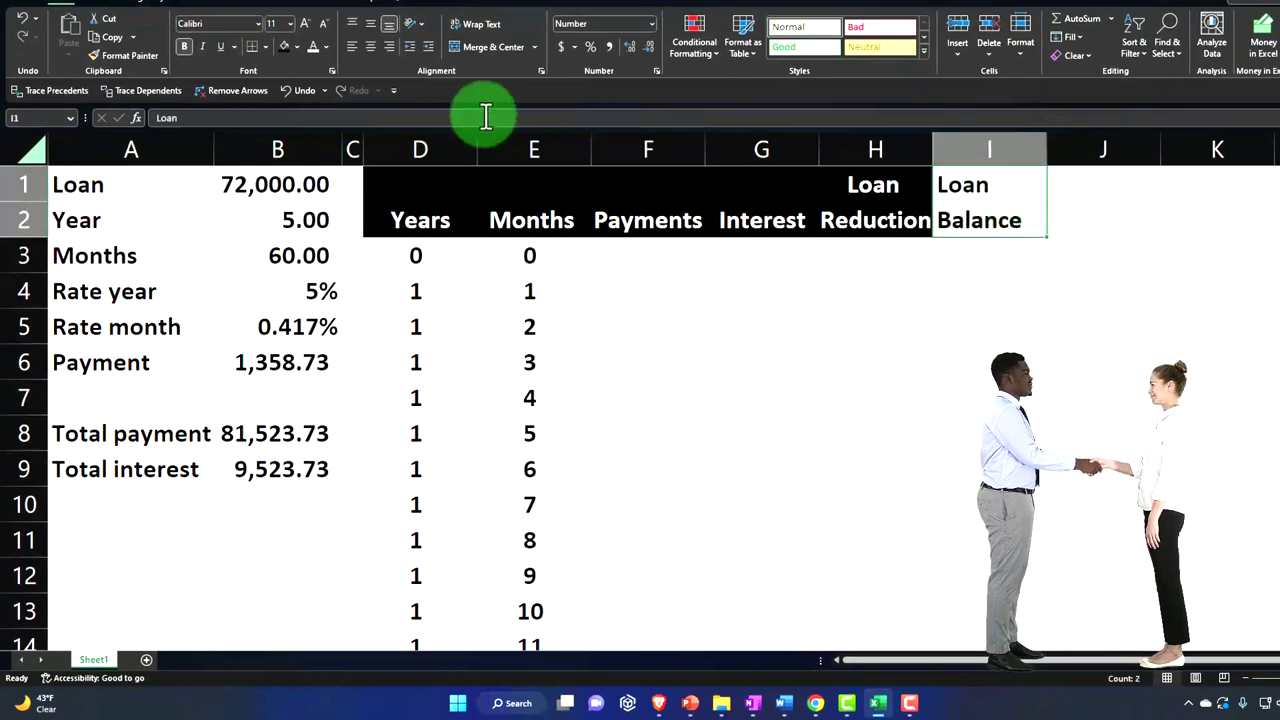
{"action": "left_click", "coordinate": [284, 47]}
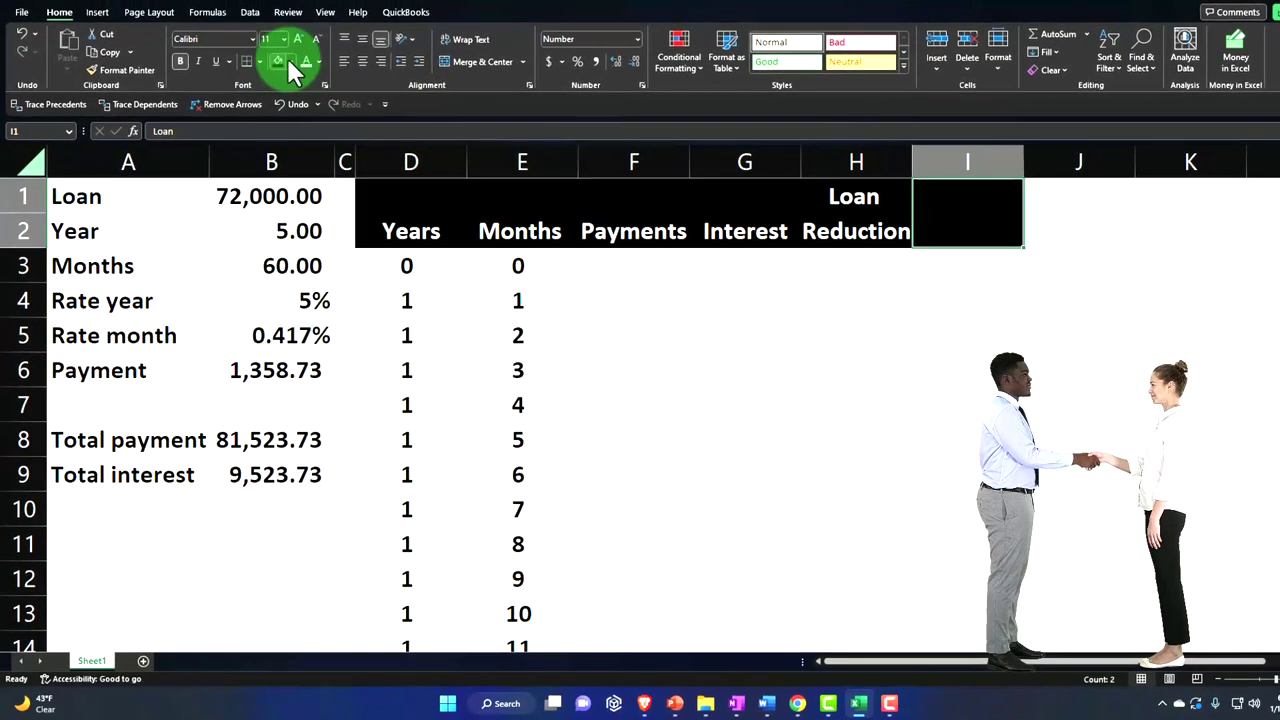
{"action": "left_click", "coordinate": [305, 62]}
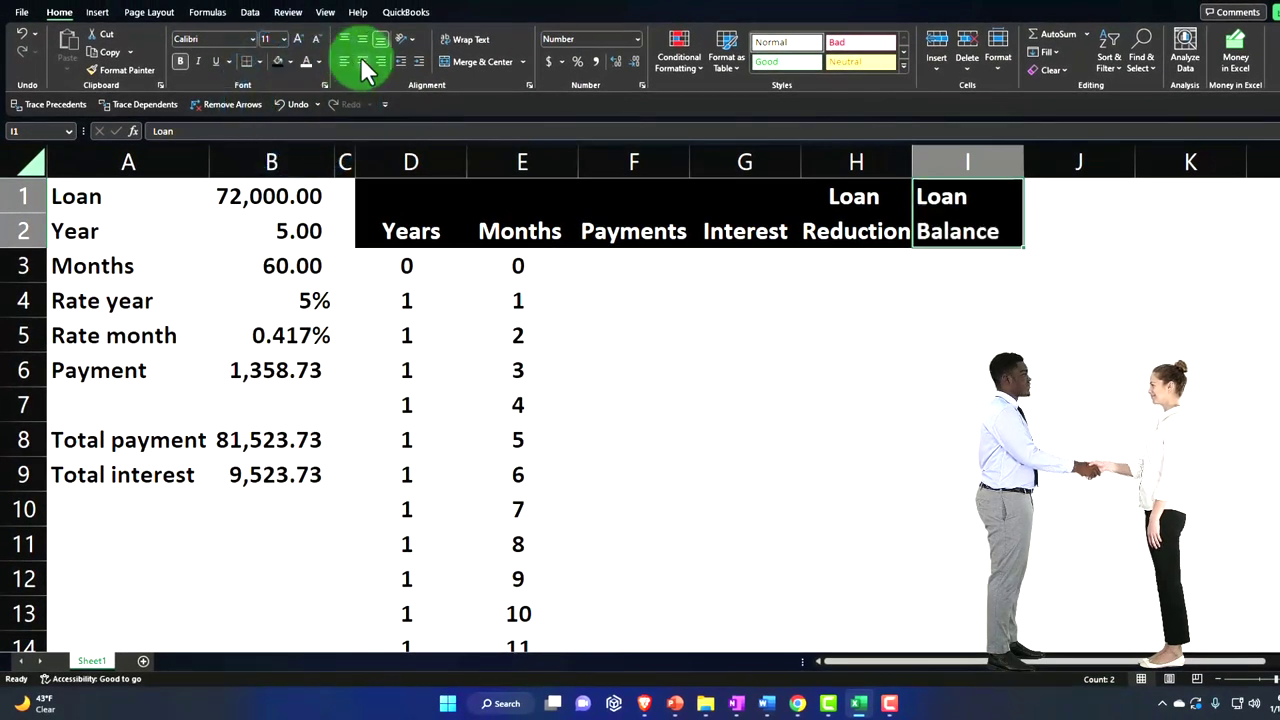
{"action": "left_click", "coordinate": [362, 62]}
{"action": "left_click", "coordinate": [630, 370]}
Step: Link the opening loan balance in cell I3 to the loan amount with =B1
{"action": "left_click", "coordinate": [967, 263]}
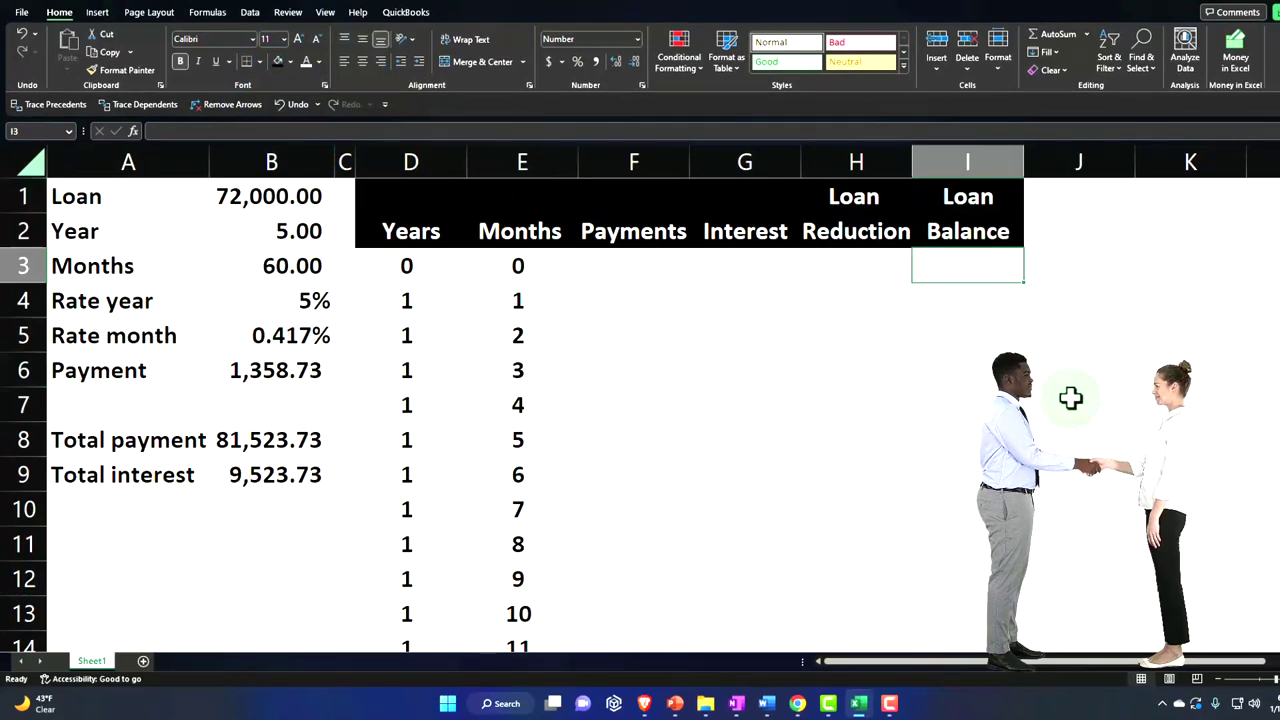
{"action": "type", "text": "="}
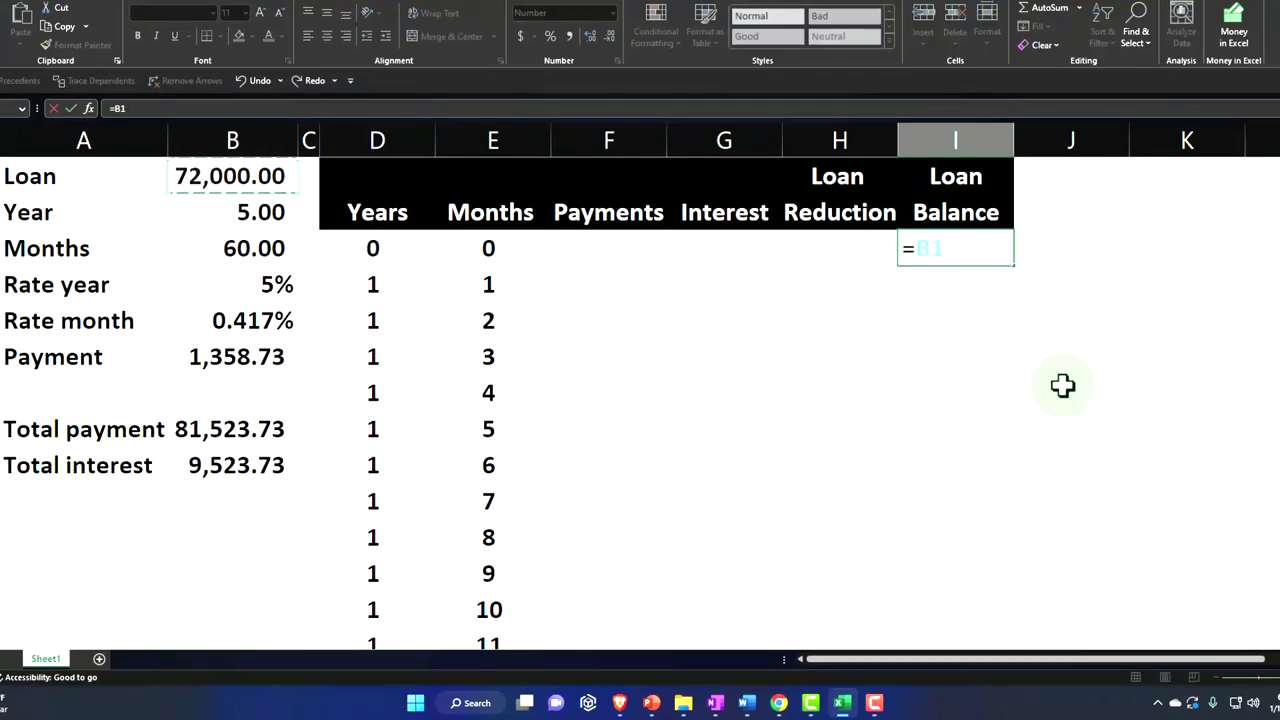
{"action": "key", "text": "Return"}
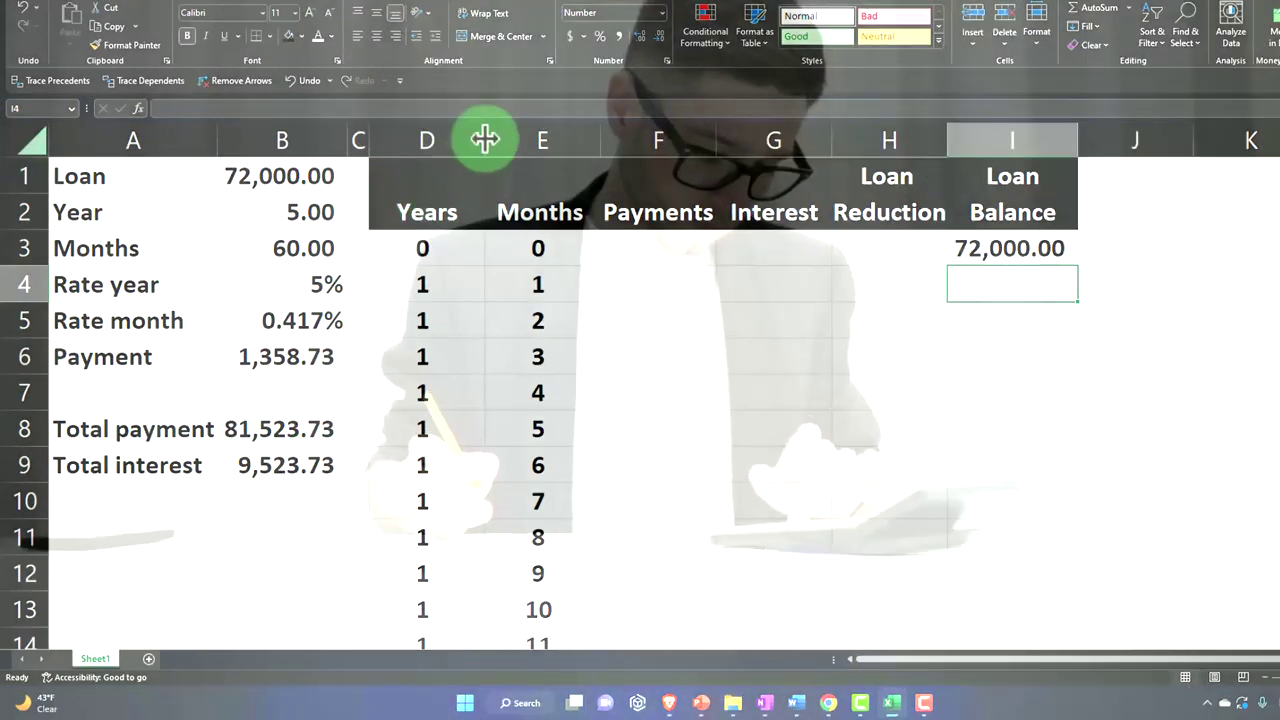
Step: Narrow the Years and Months columns, D and E, to fit their headers
{"action": "left_click", "coordinate": [500, 140]}
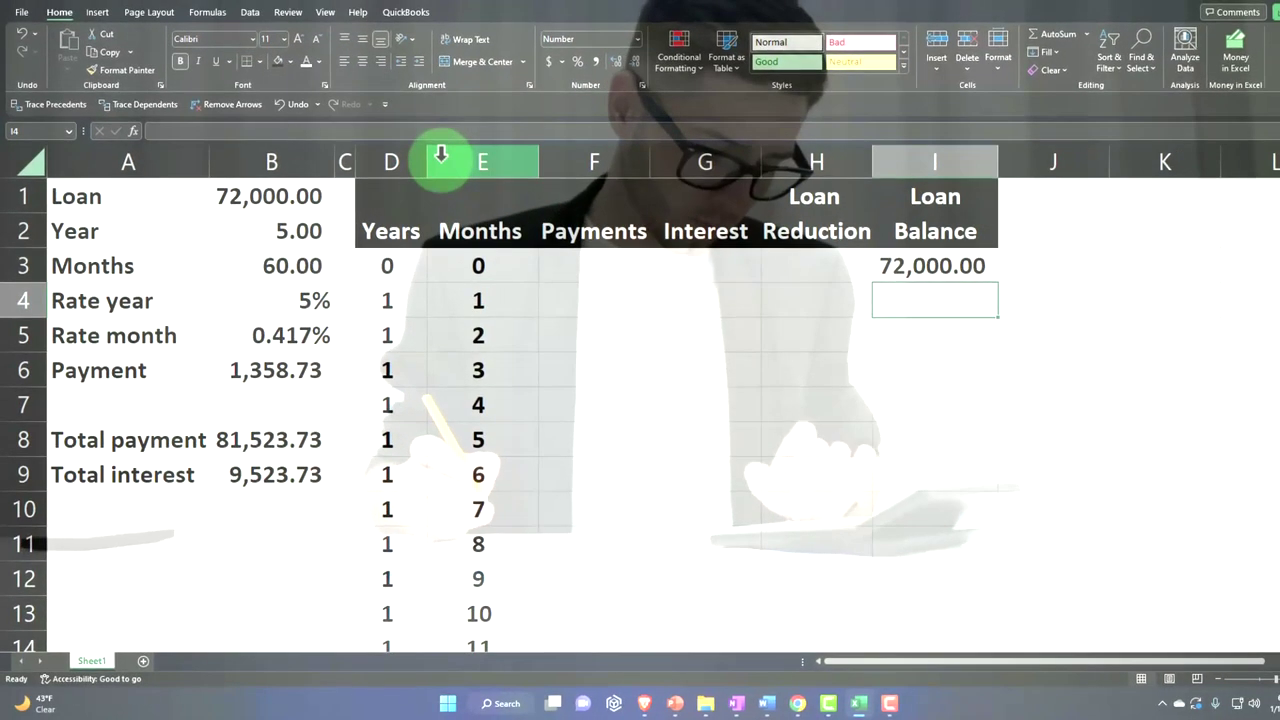
{"action": "double_click", "coordinate": [536, 157]}
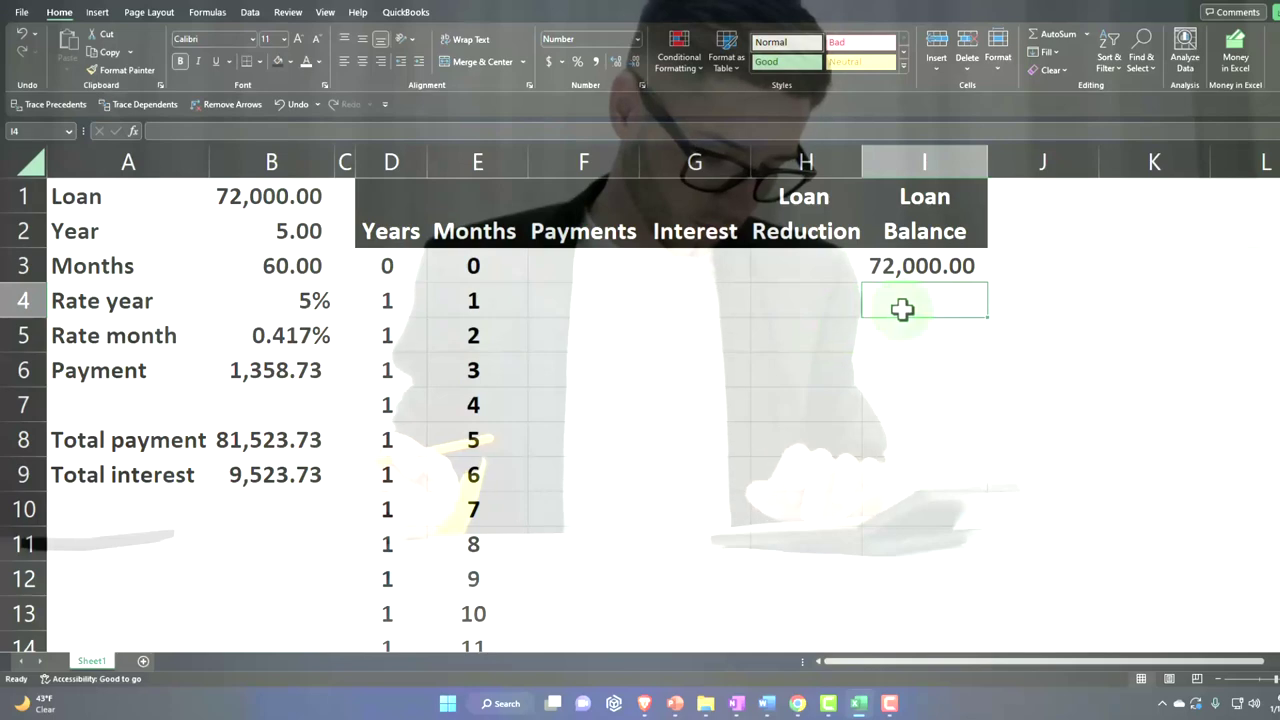
Step: Link the month 1 payment in cell F4 to the calculated loan payment with =B6
{"action": "key", "text": "Left"}
{"action": "key", "text": "Left"}
{"action": "key", "text": "Left"}
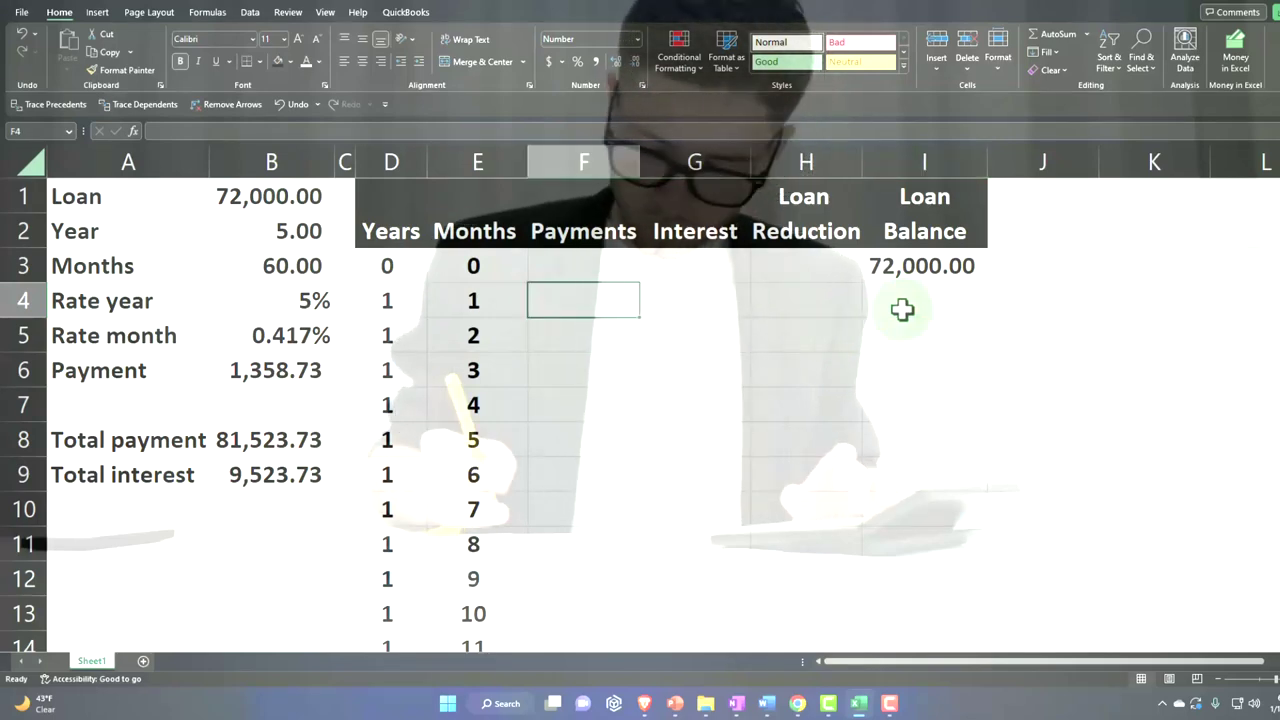
{"action": "type", "text": "="}
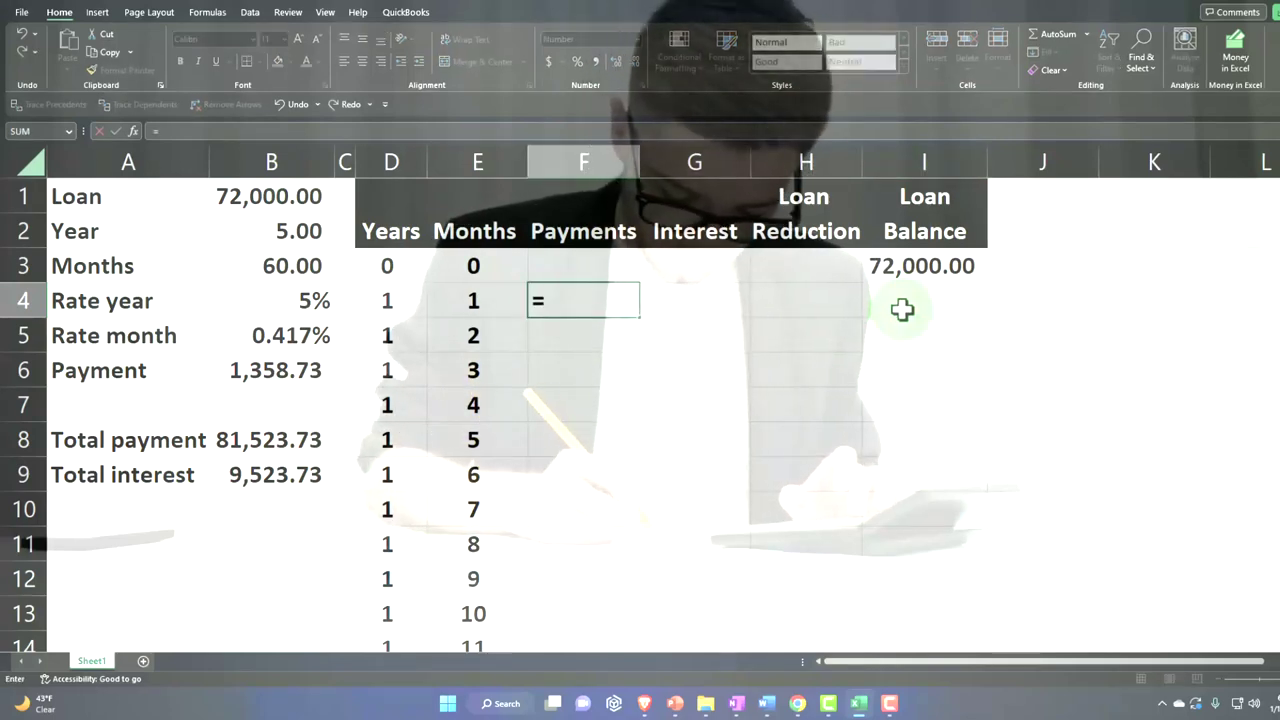
{"action": "key", "text": "Left"}
{"action": "key", "text": "Left"}
{"action": "key", "text": "Left"}
{"action": "key", "text": "Left"}
{"action": "key", "text": "Down"}
{"action": "key", "text": "Down"}
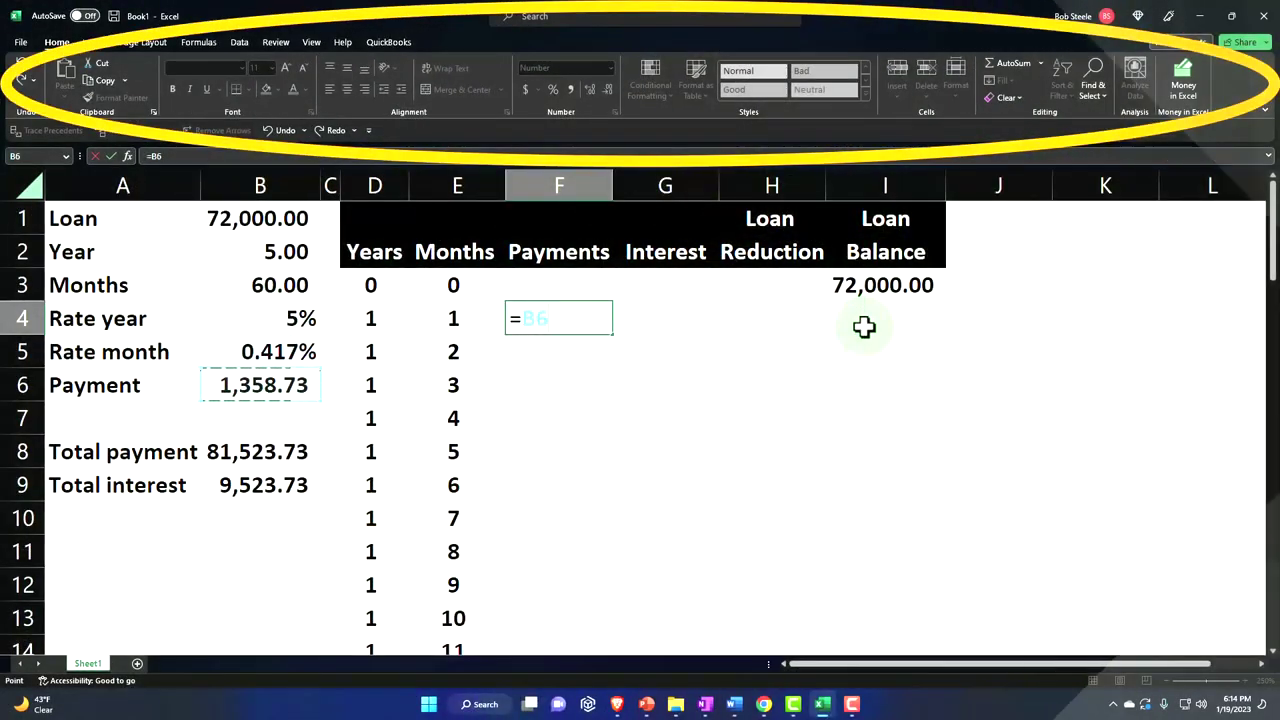
{"action": "key", "text": "Return"}
{"action": "key", "text": "Up"}
{"action": "key", "text": "Right"}
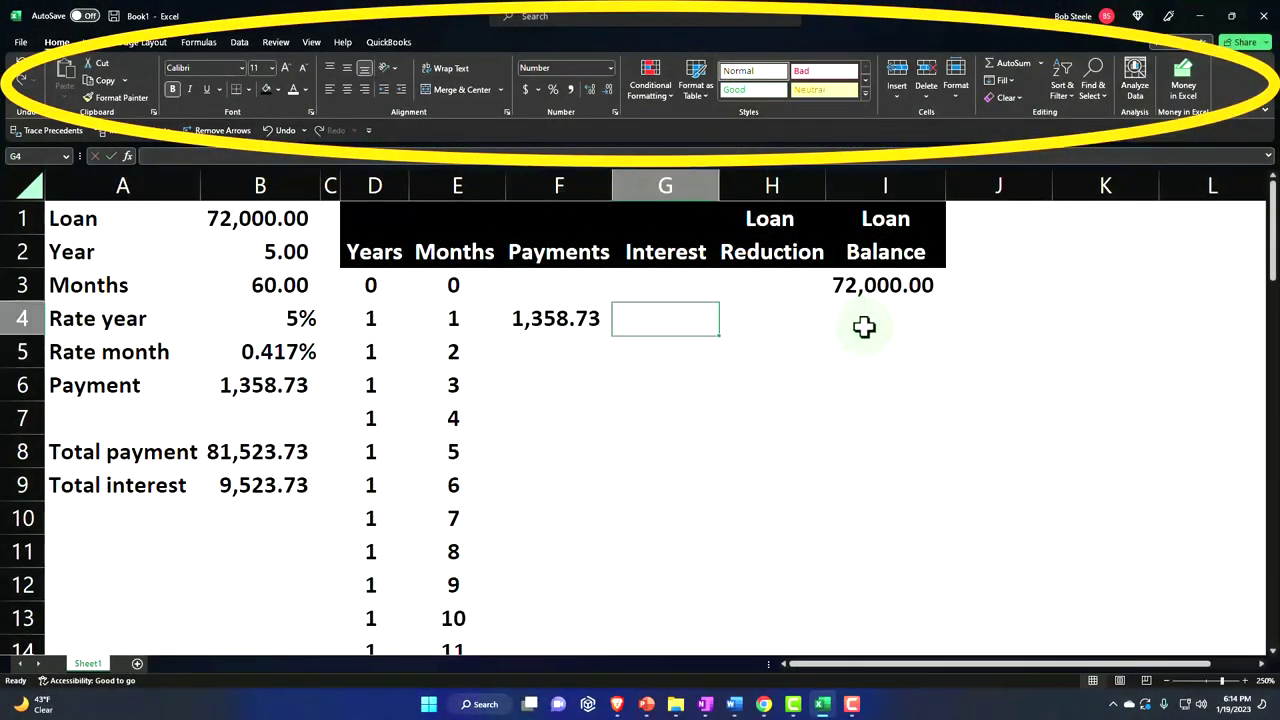
{"action": "key", "text": "Right"}
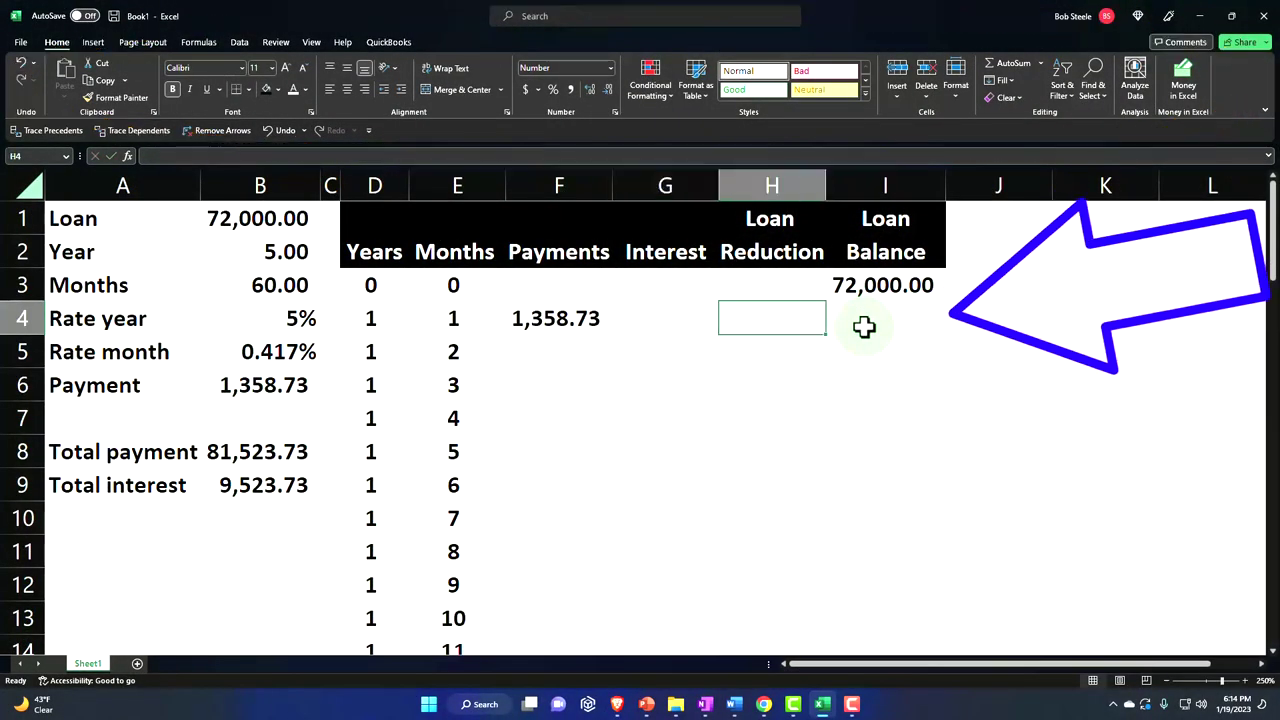
{"action": "key", "text": "Up"}
{"action": "key", "text": "Up"}
{"action": "key", "text": "Up"}
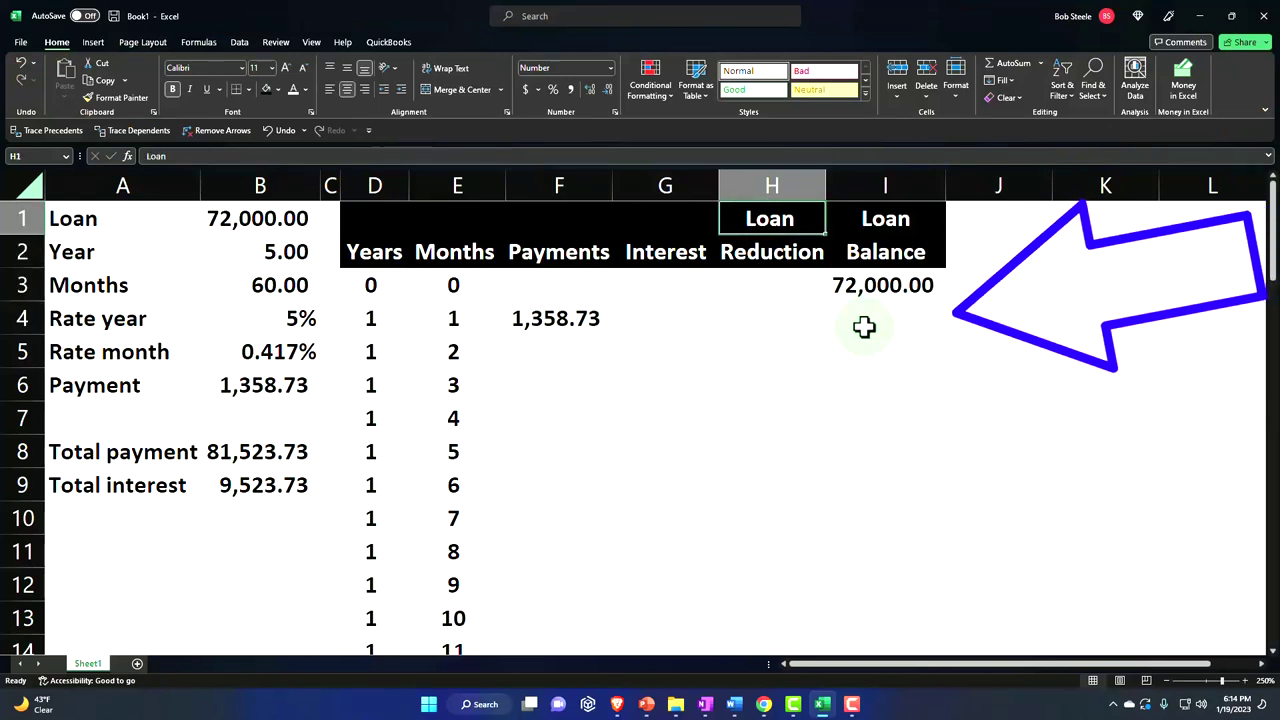
{"action": "key", "text": "Down"}
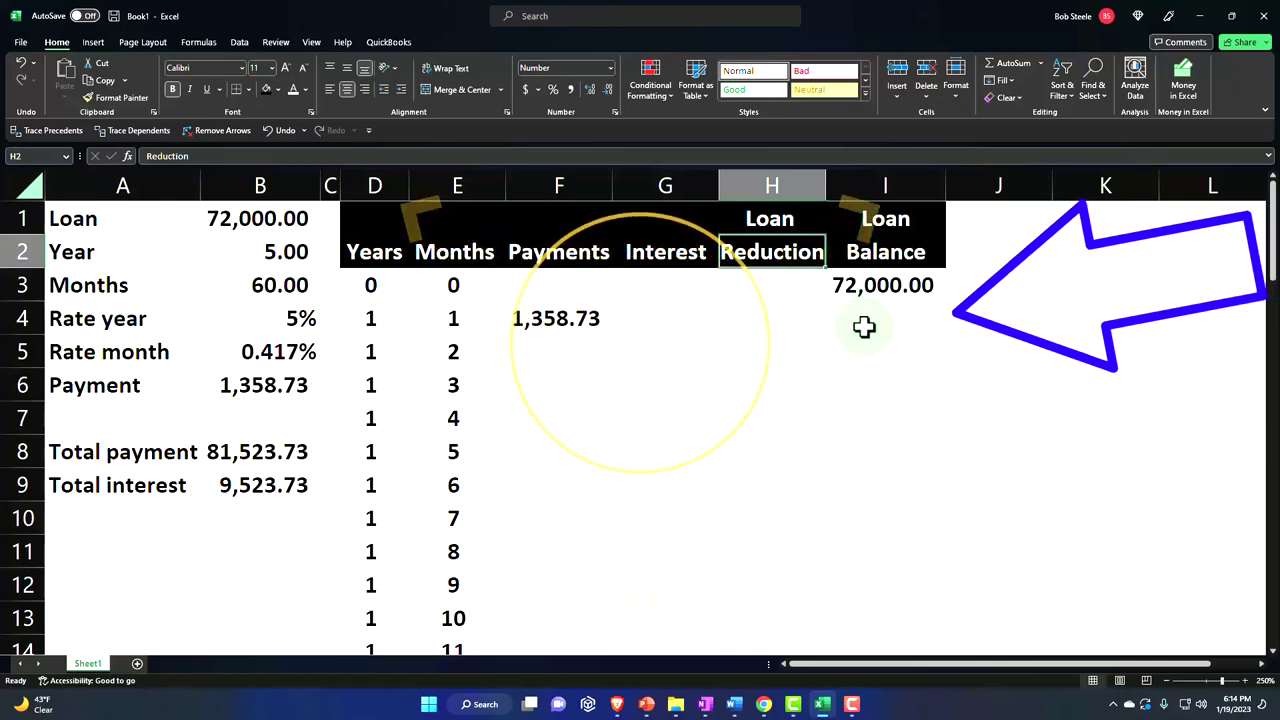
{"action": "key", "text": "Down"}
{"action": "key", "text": "Down"}
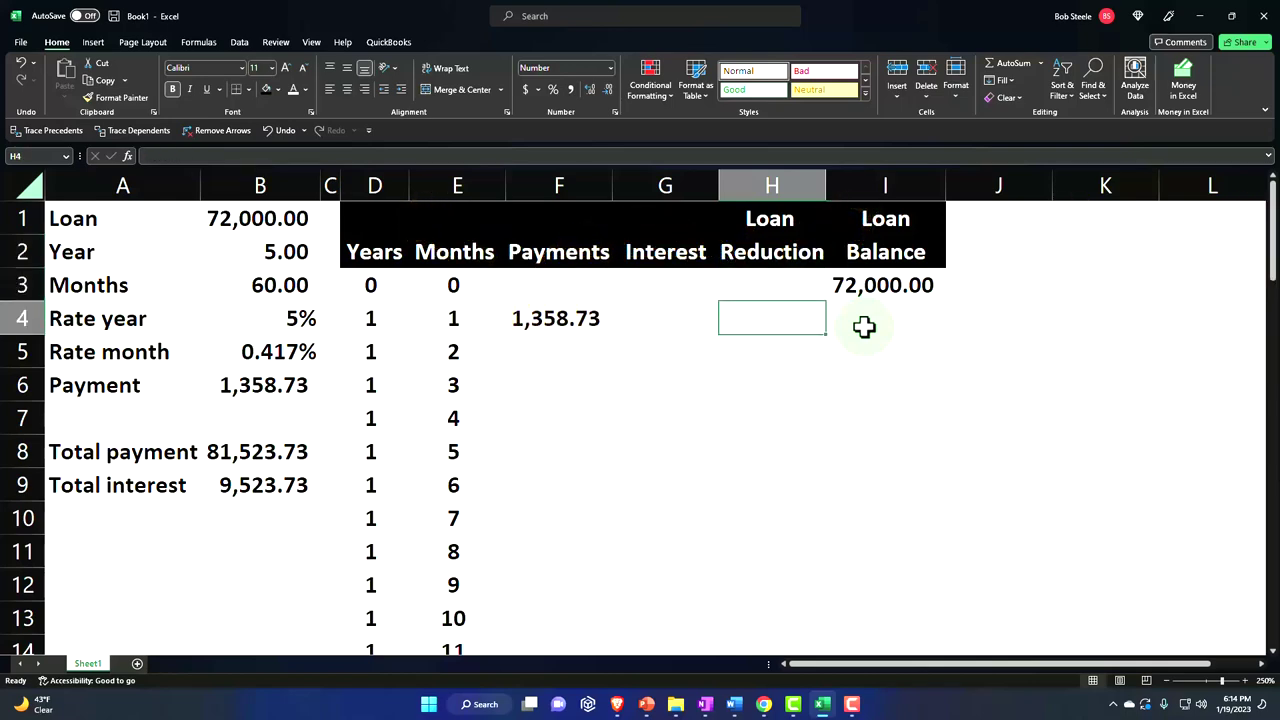
Step: Calculate the month 1 interest in cell G4 from the opening balance and yearly rate with =I3*B4/12
{"action": "key", "text": "Left"}
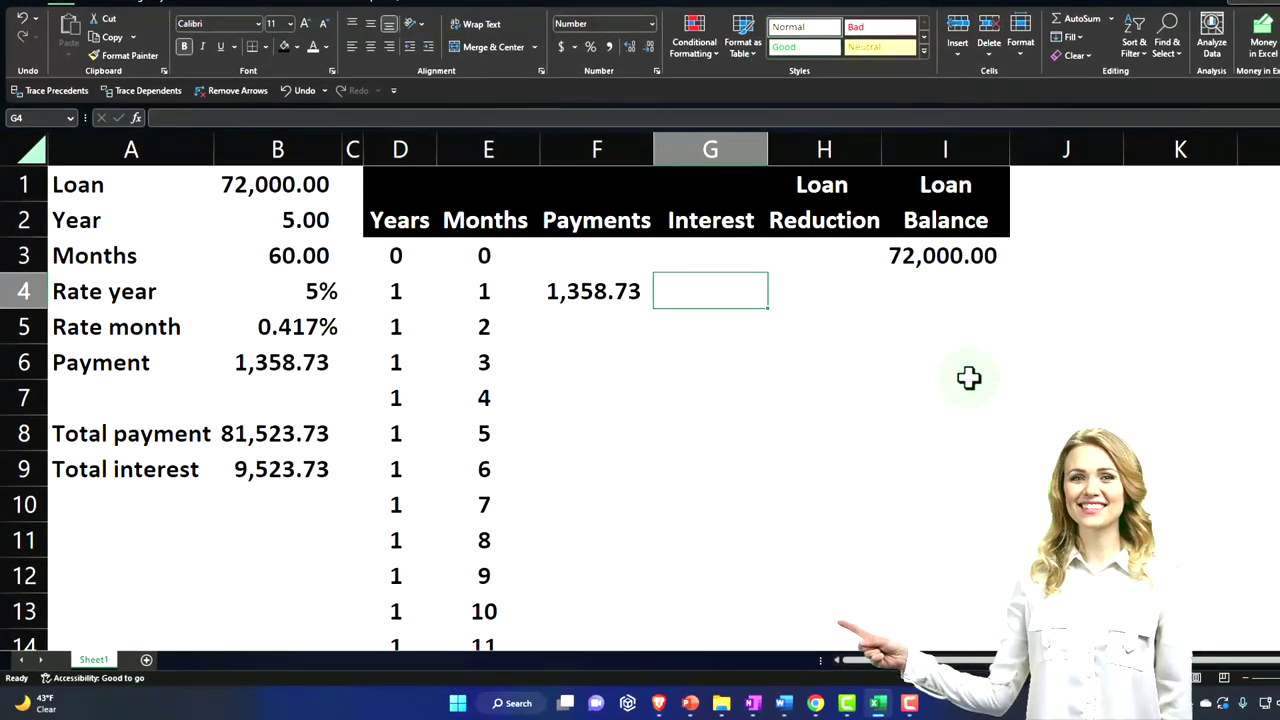
{"action": "type", "text": "="}
{"action": "key", "text": "Right"}
{"action": "key", "text": "Right"}
{"action": "key", "text": "Up"}
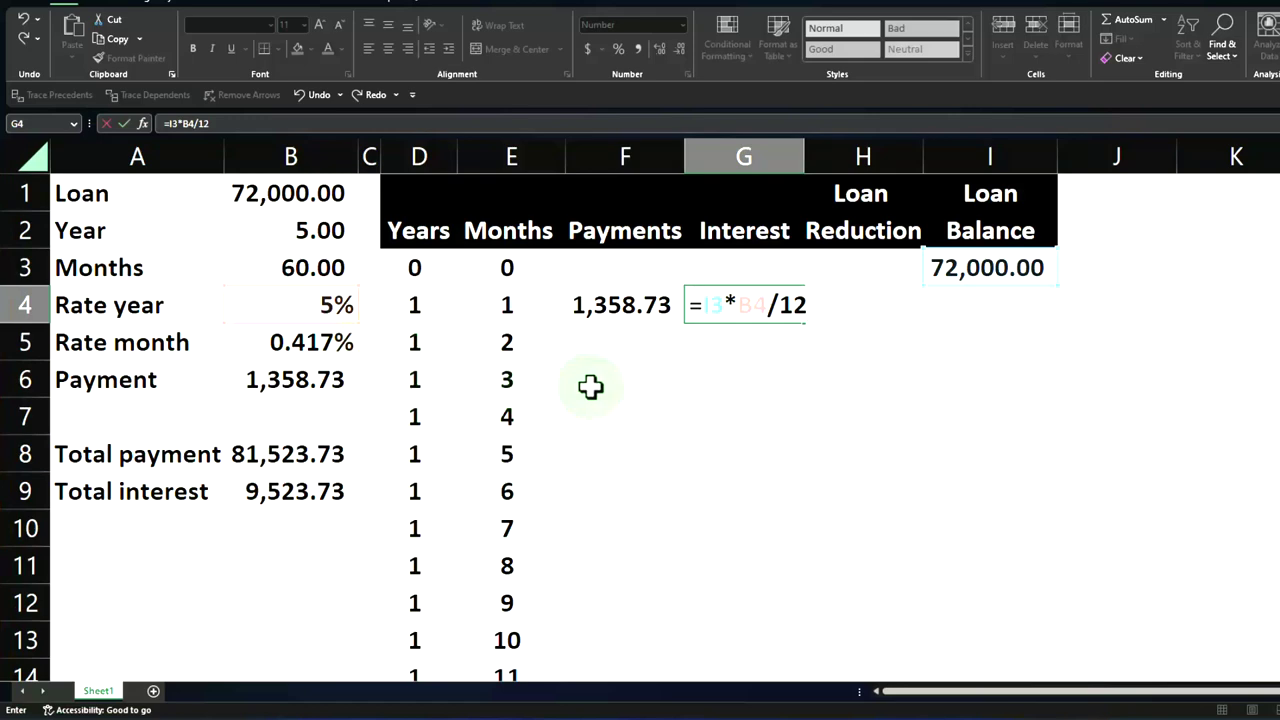
{"action": "key", "text": "Return"}
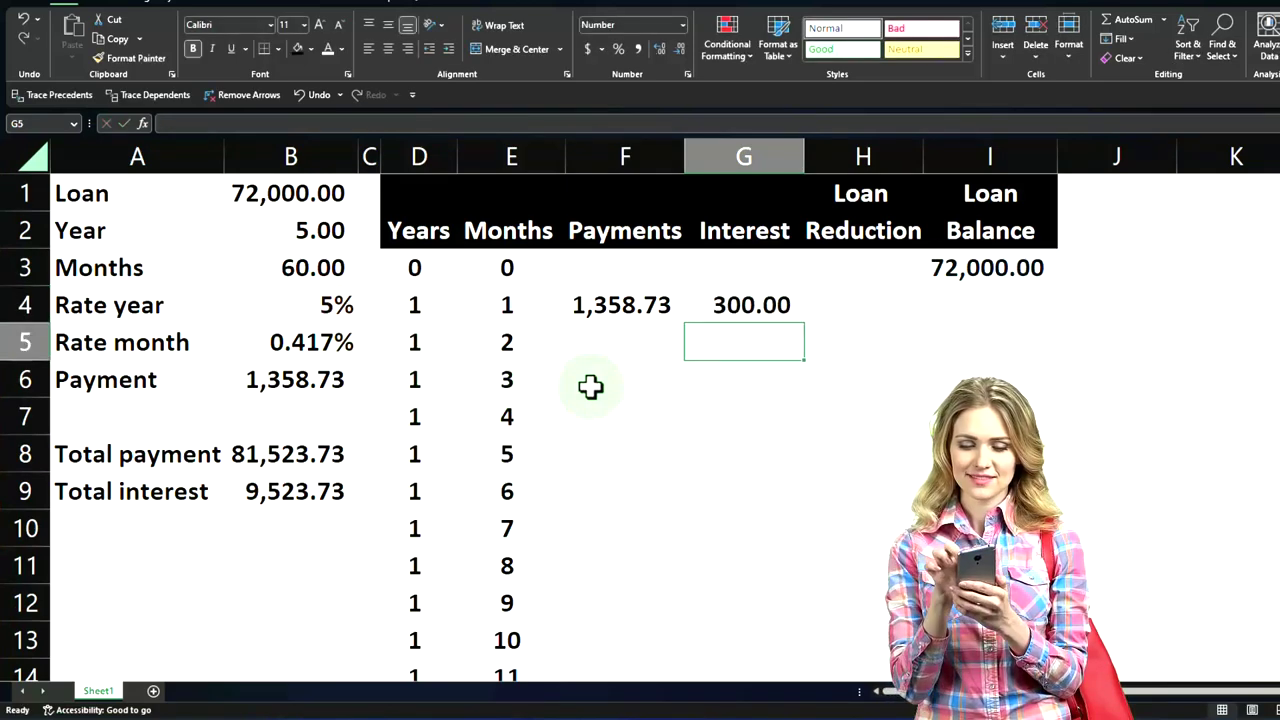
Step: Calculate the month 1 loan reduction in cell H4 as payment minus interest with =F4-G4
{"action": "key", "text": "Up"}
{"action": "key", "text": "Right"}
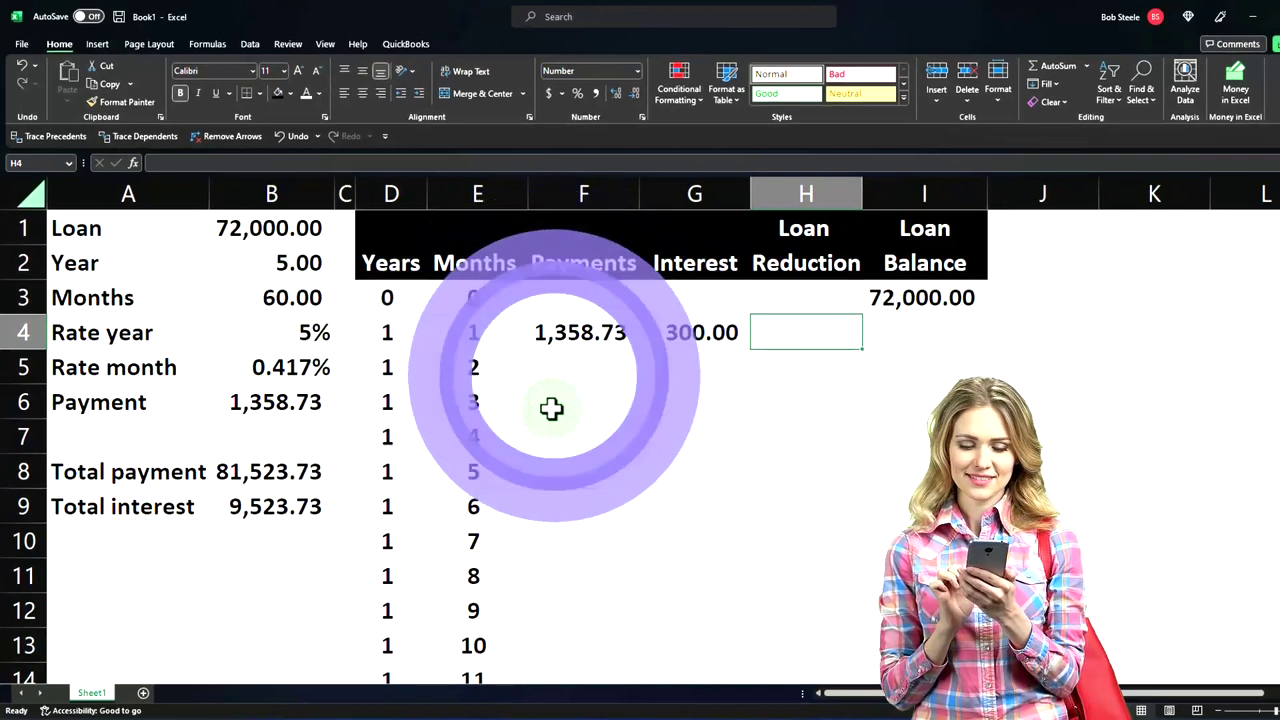
{"action": "type", "text": "="}
{"action": "key", "text": "Left"}
{"action": "key", "text": "Left"}
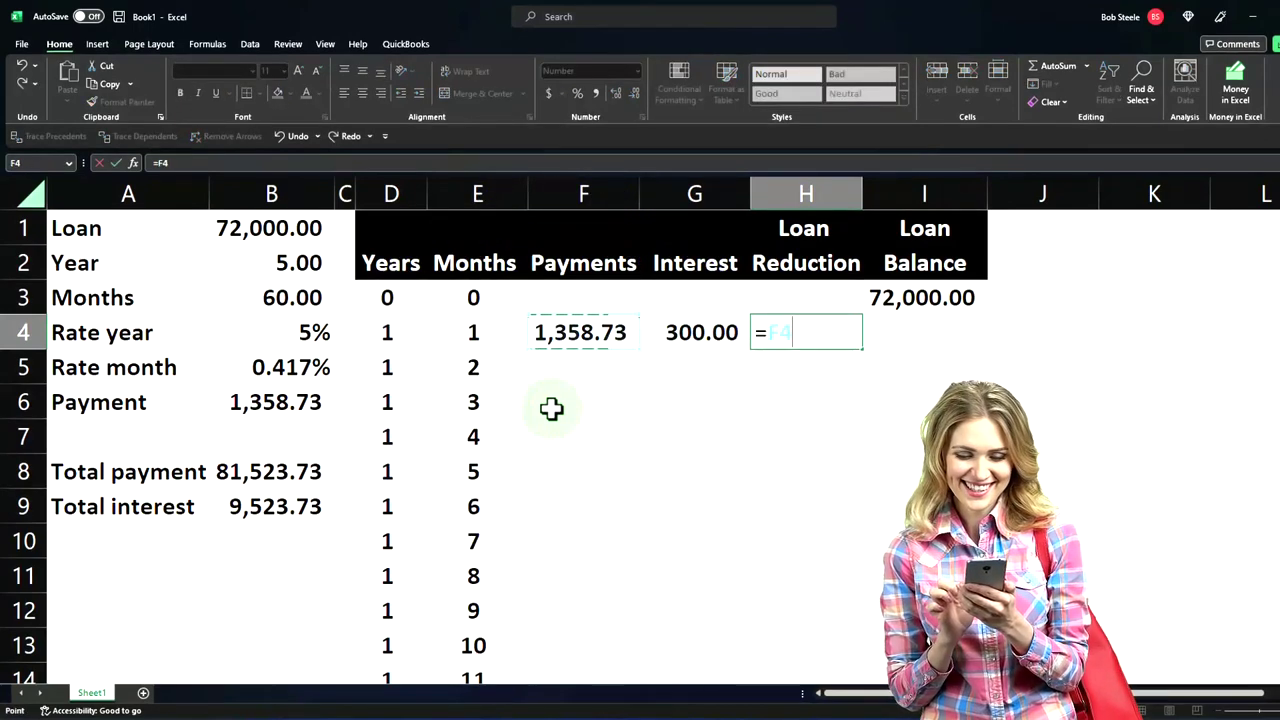
{"action": "type", "text": "-"}
{"action": "key", "text": "Left"}
{"action": "key", "text": "ctrl+Return"}
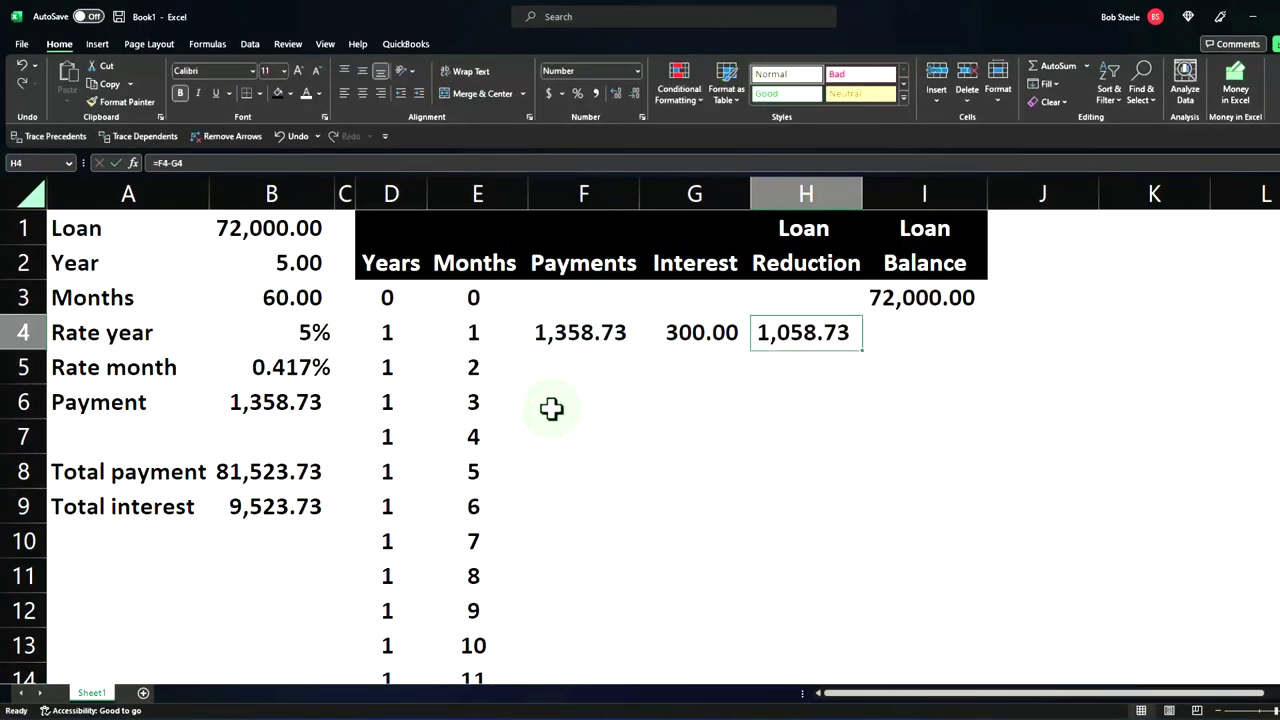
Step: Calculate the month 1 loan balance in cell I4 with =I3-H4
{"action": "key", "text": "Left"}
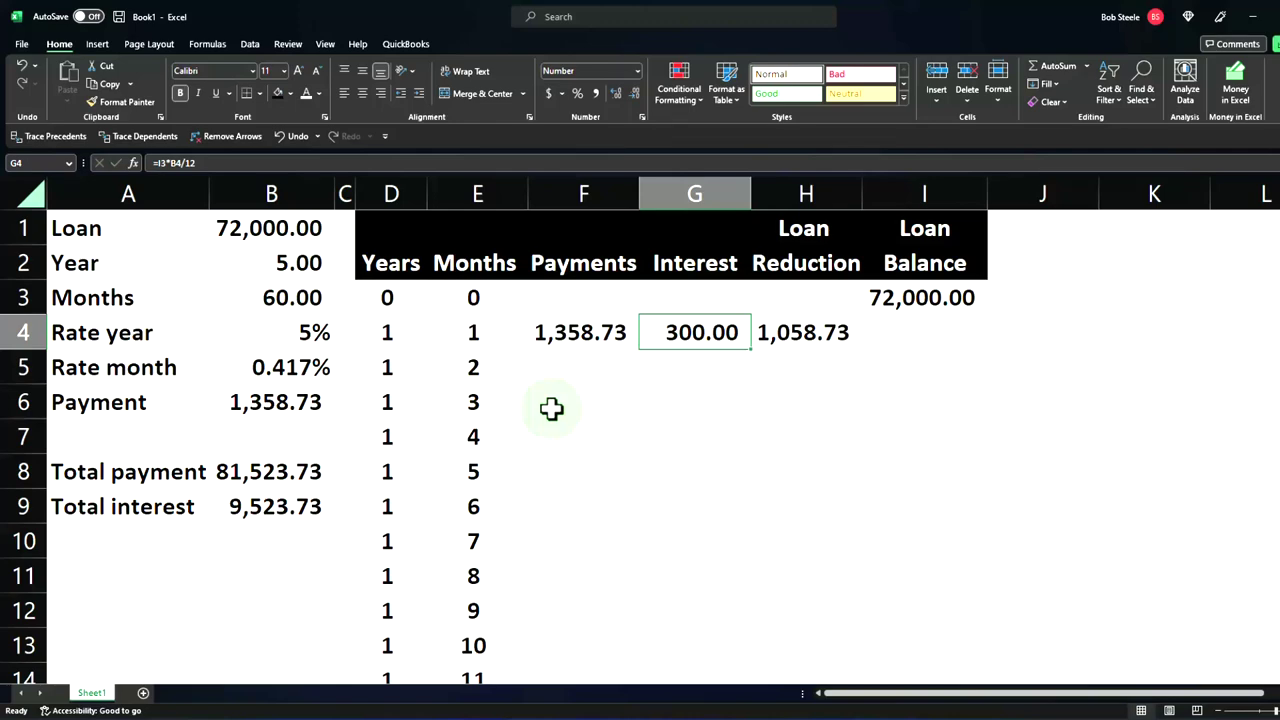
{"action": "key", "text": "Right"}
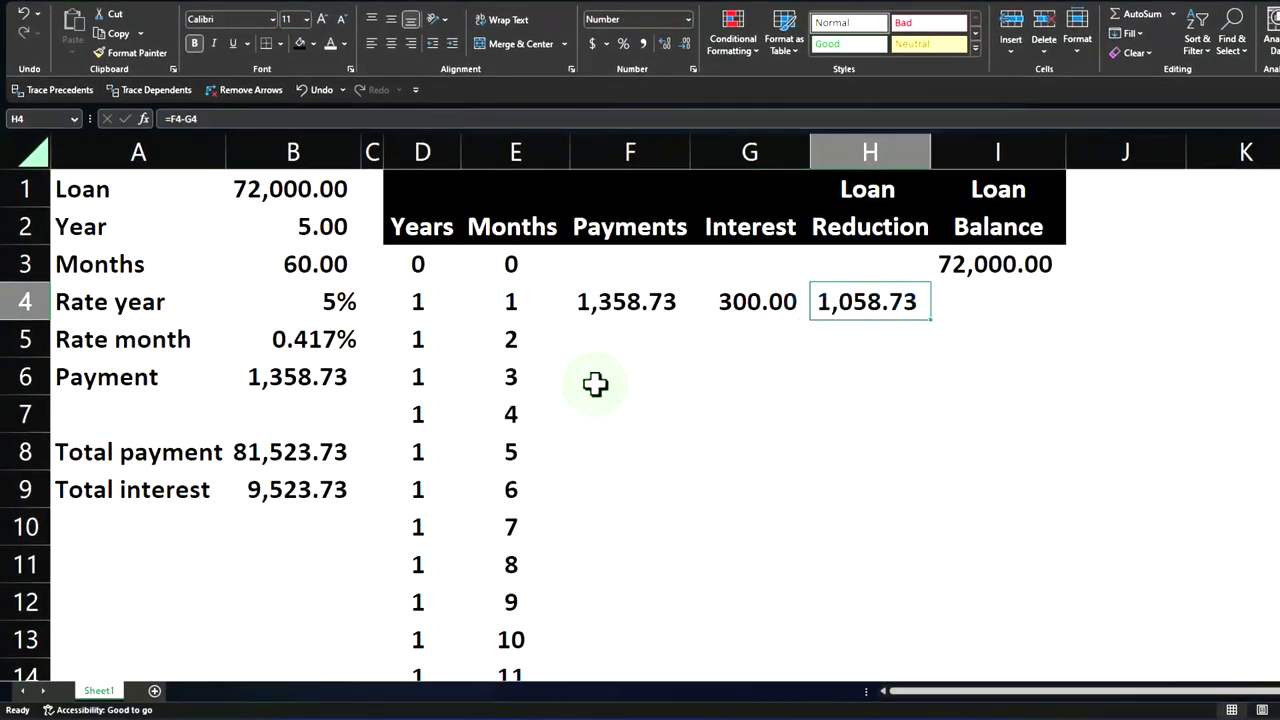
{"action": "key", "text": "Right"}
{"action": "type", "text": "="}
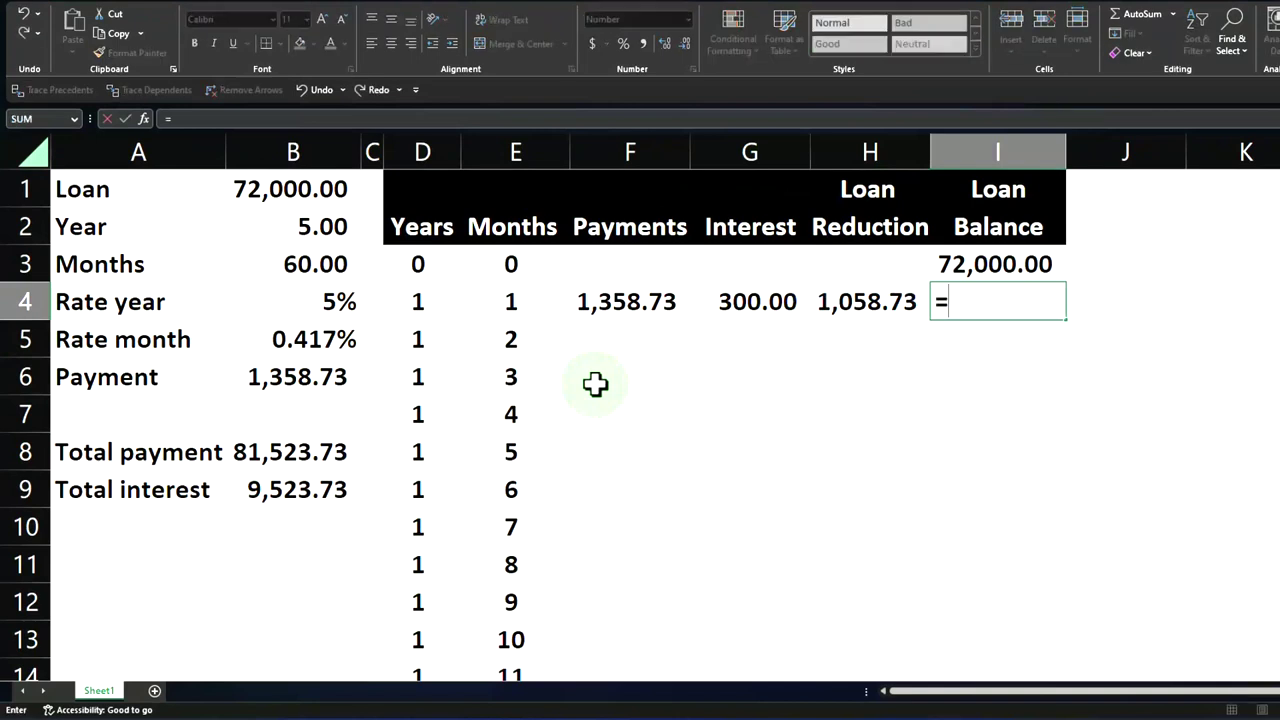
{"action": "key", "text": "Up"}
{"action": "type", "text": "-"}
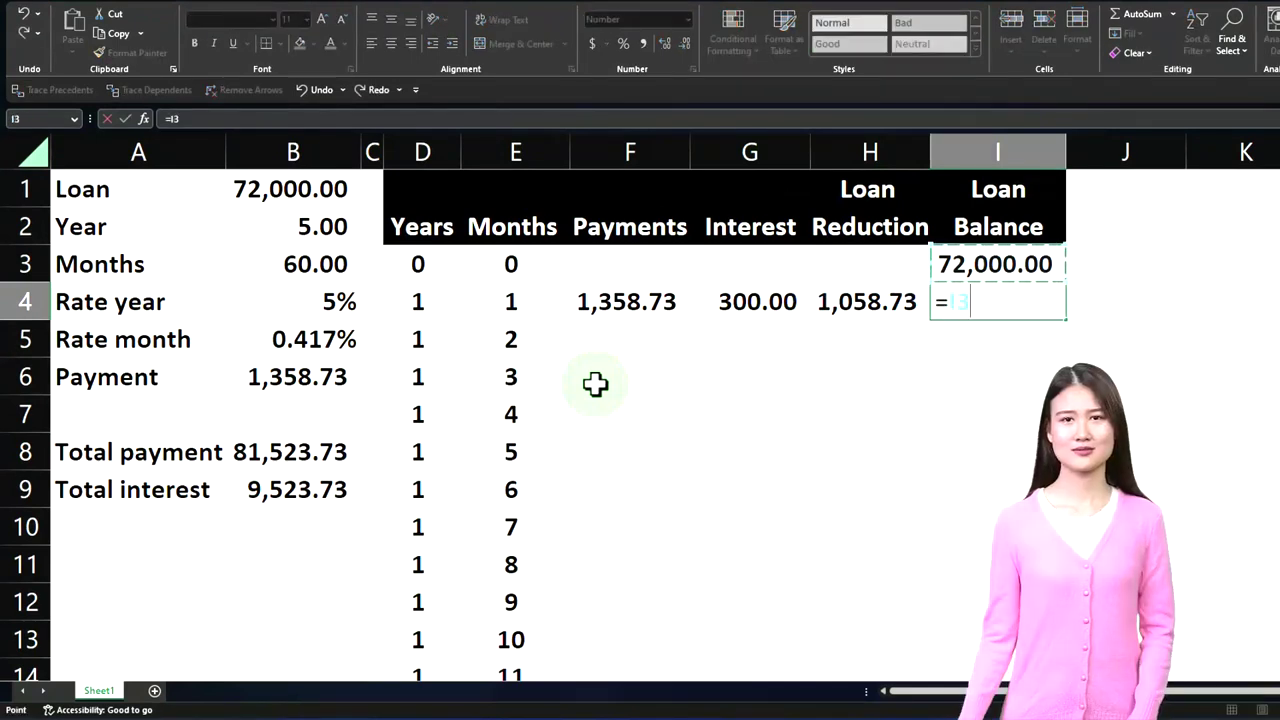
{"action": "key", "text": "Left"}
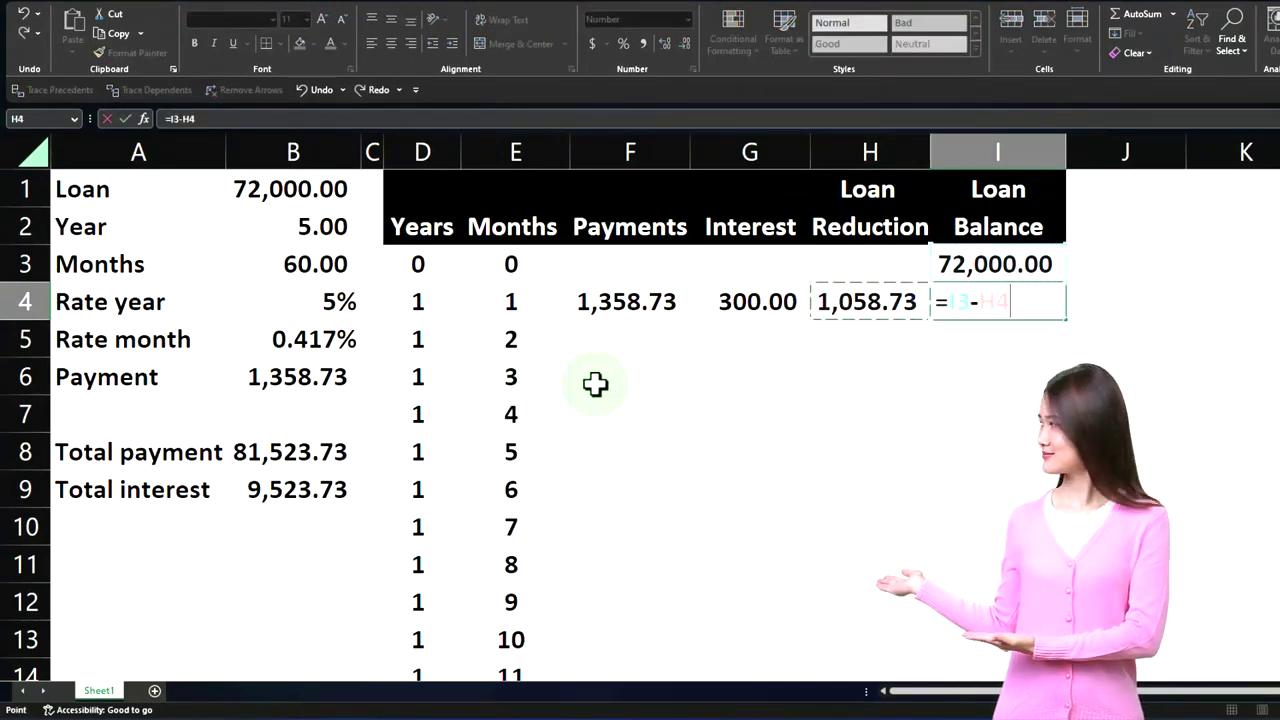
{"action": "key", "text": "Return"}
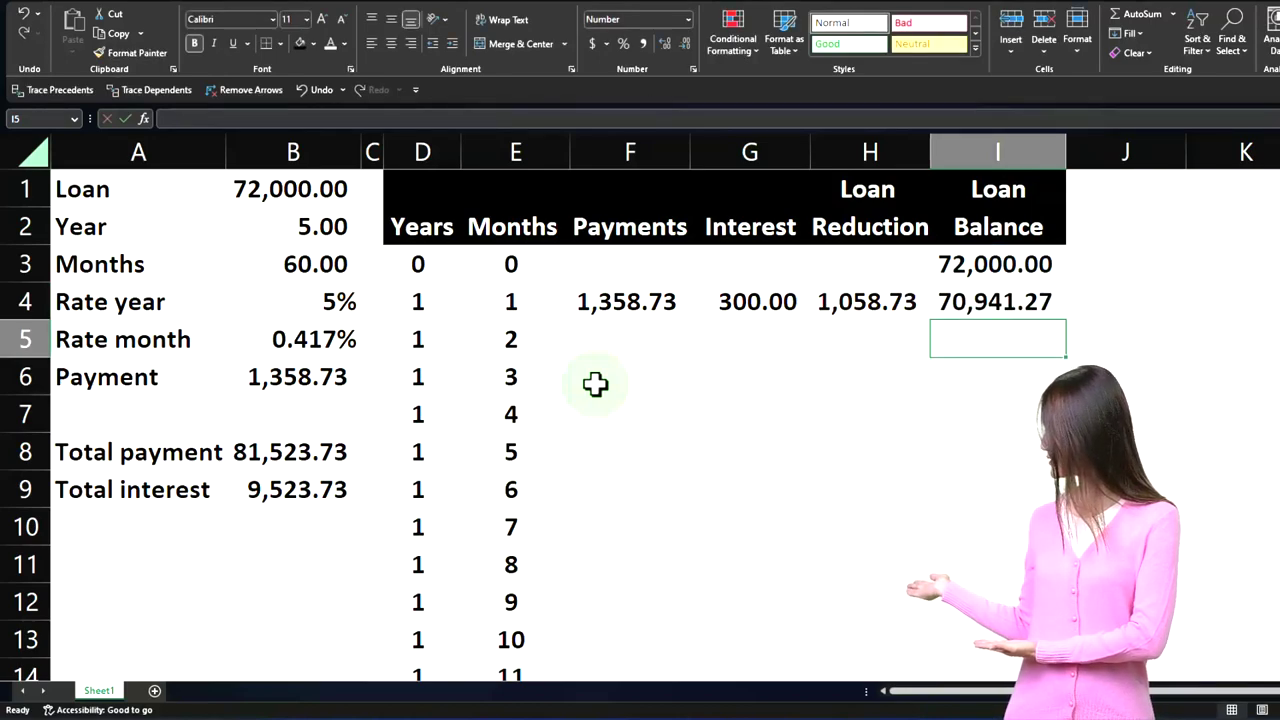
Step: Try to fill the month 1 formulas in F4:I4 down to the month 2 row
{"action": "left_click_drag", "start_coordinate": [633, 310], "coordinate": [834, 305]}
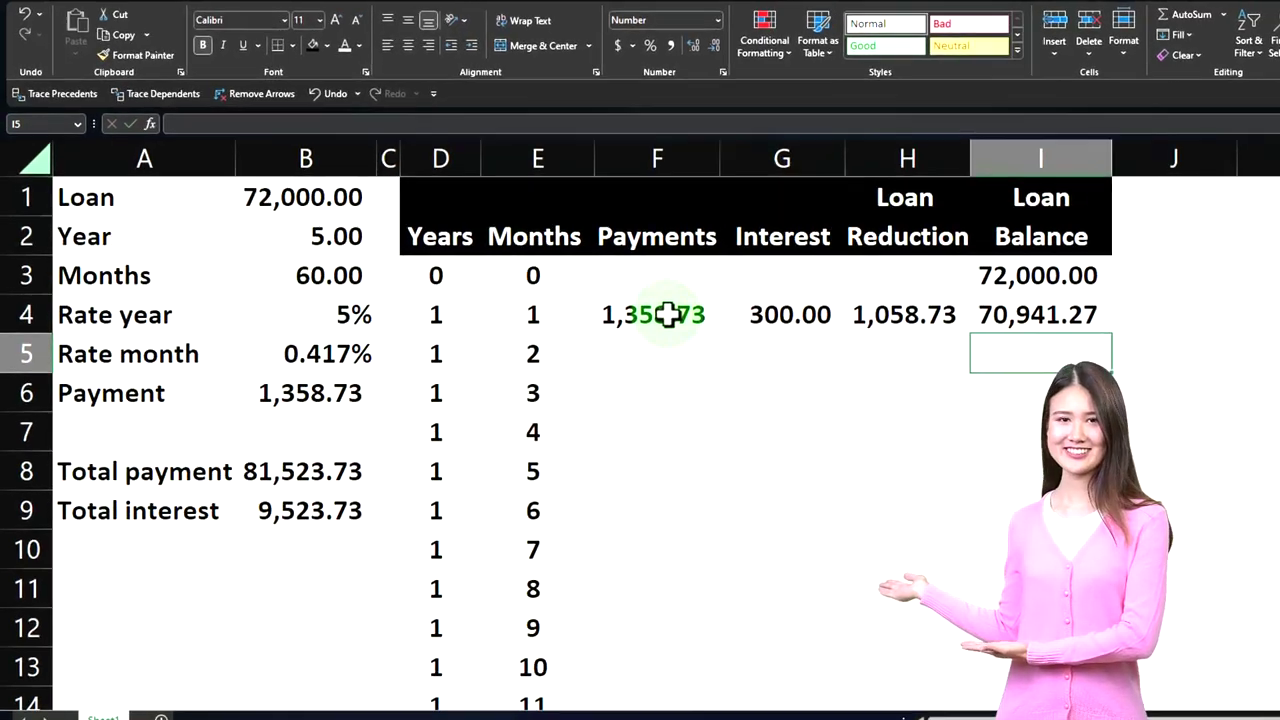
{"action": "left_click_drag", "start_coordinate": [929, 340], "coordinate": [1122, 340]}
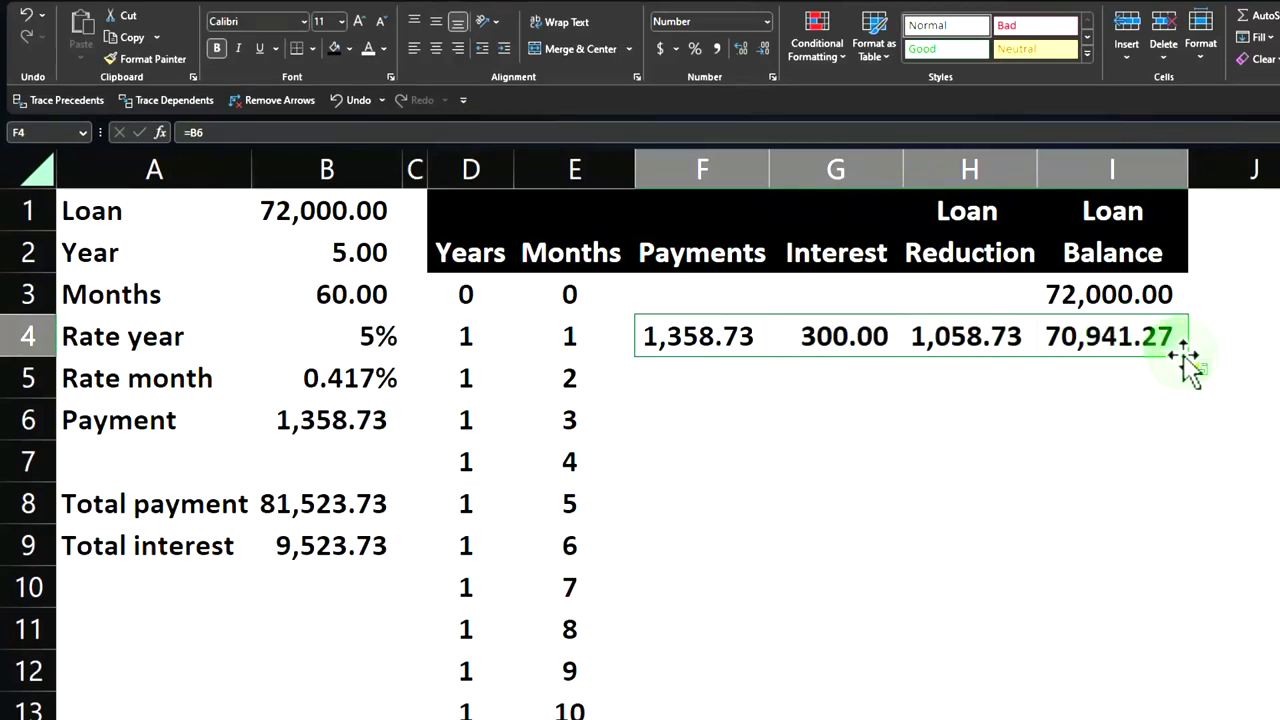
{"action": "left_click_drag", "start_coordinate": [751, 334], "coordinate": [1150, 340]}
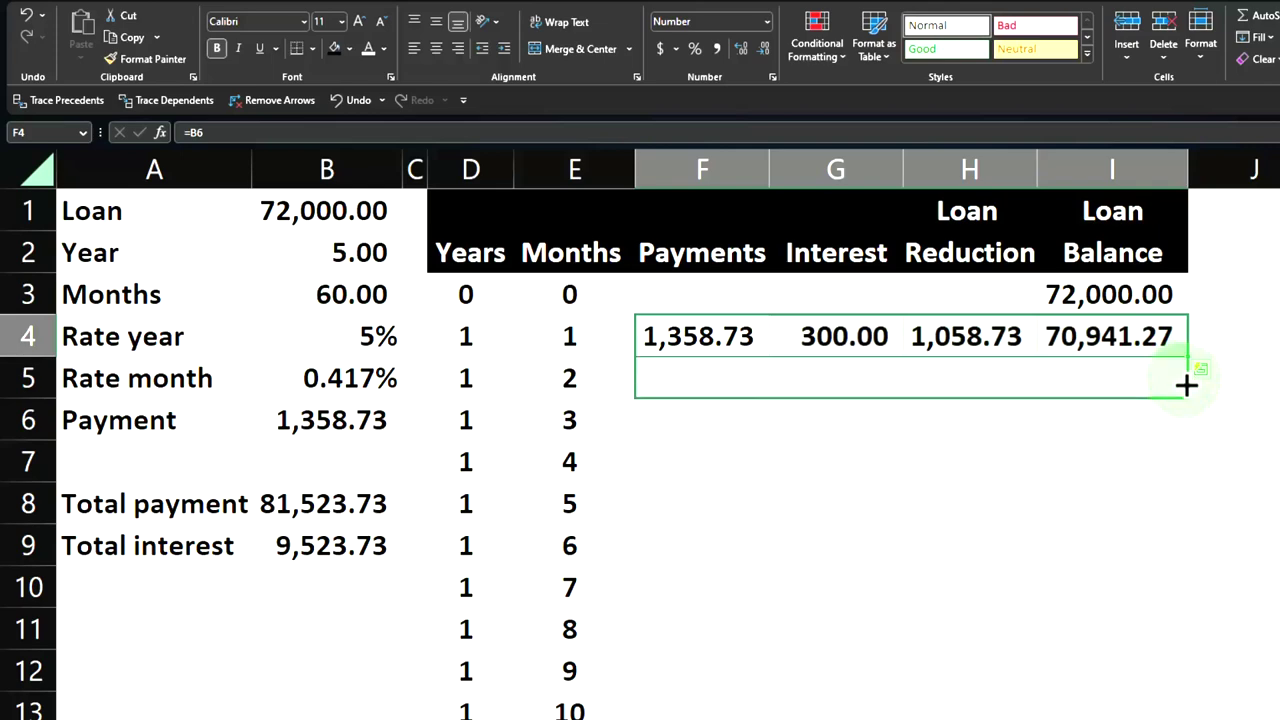
{"action": "left_click_drag", "start_coordinate": [1186, 385], "coordinate": [1187, 390]}
Step: Examine which cells the copied month 2 formulas in F5, G5, H5 and I5 refer to
{"action": "left_click", "coordinate": [700, 378]}
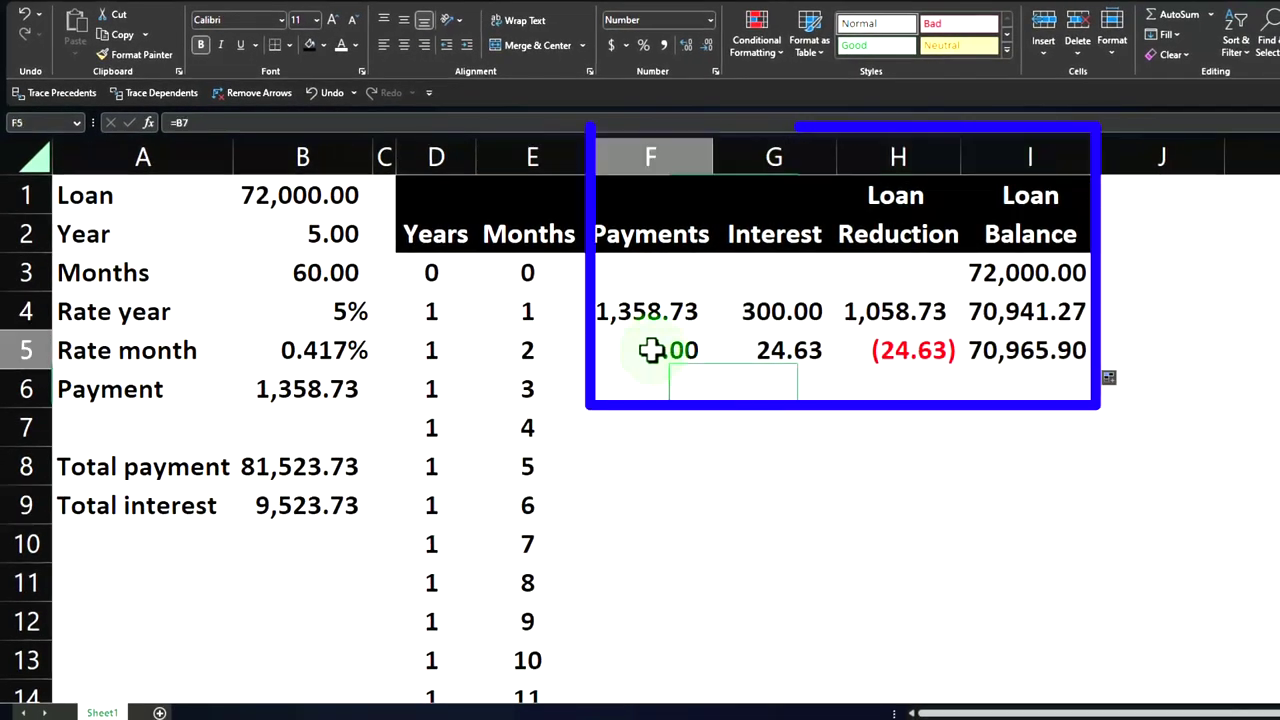
{"action": "double_click", "coordinate": [651, 349]}
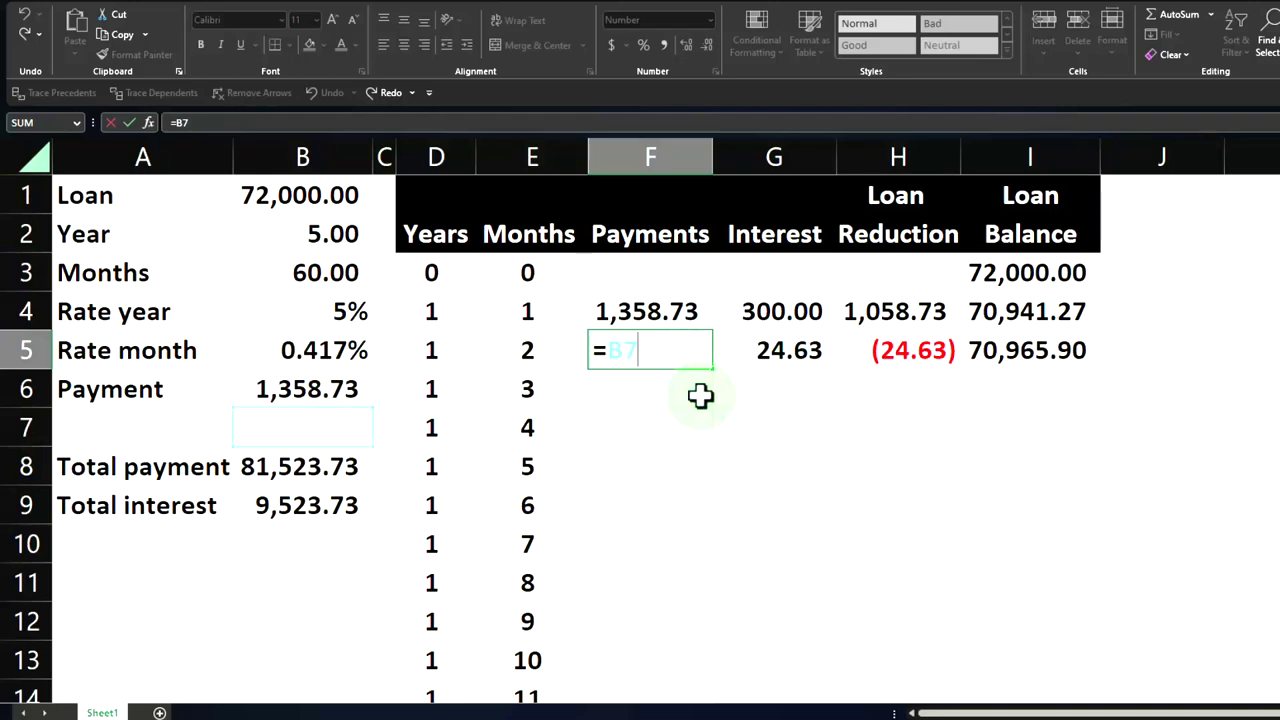
{"action": "key", "text": "Return"}
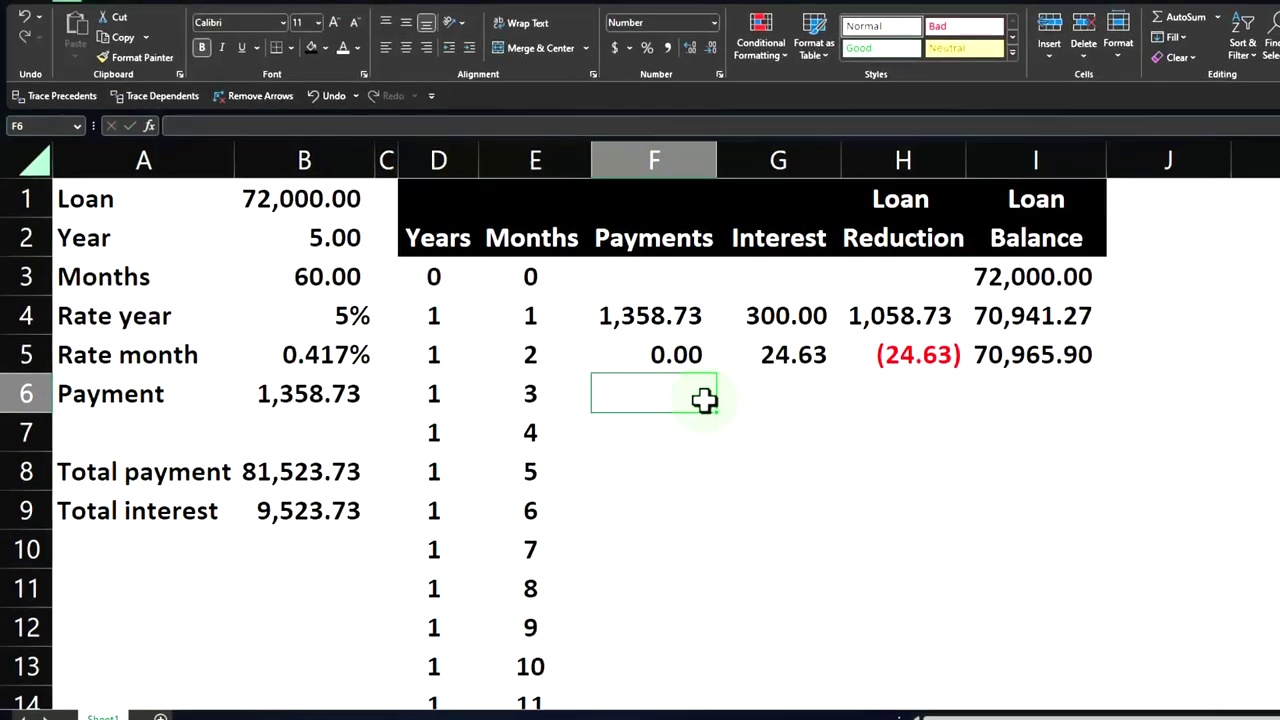
{"action": "left_click", "coordinate": [780, 351]}
{"action": "double_click", "coordinate": [781, 352]}
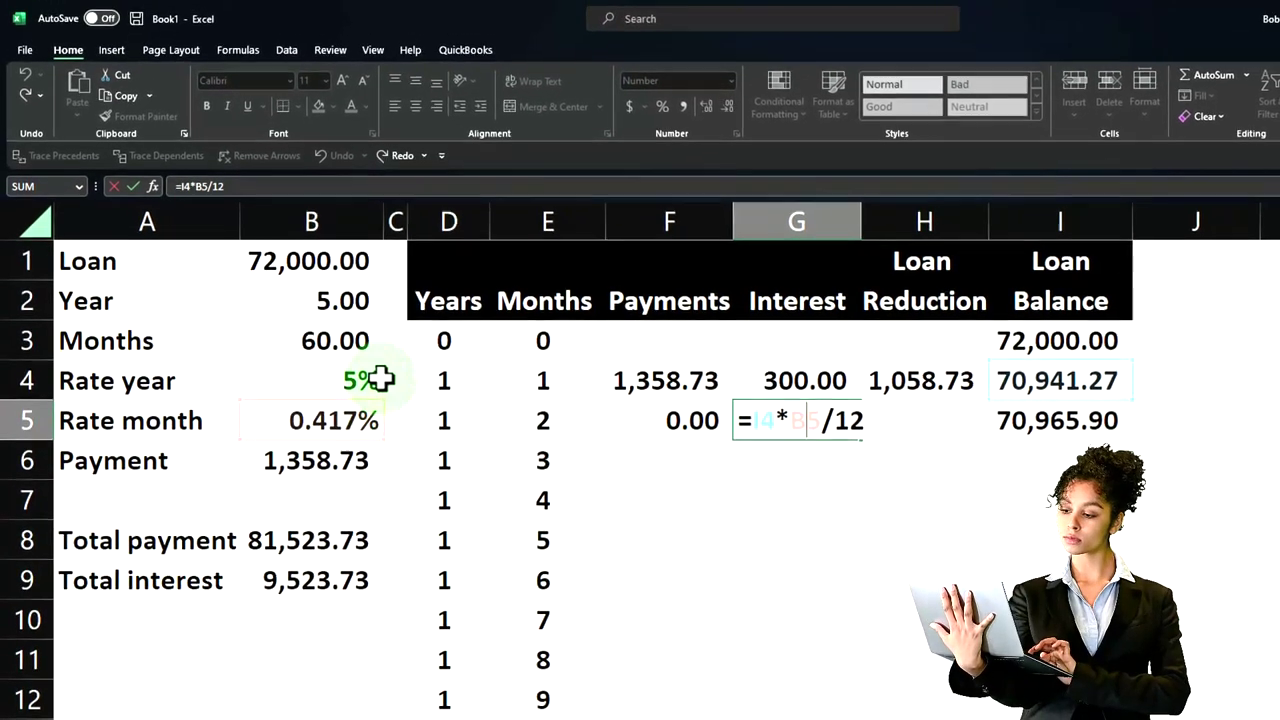
{"action": "key", "text": "Return"}
{"action": "left_click", "coordinate": [951, 420]}
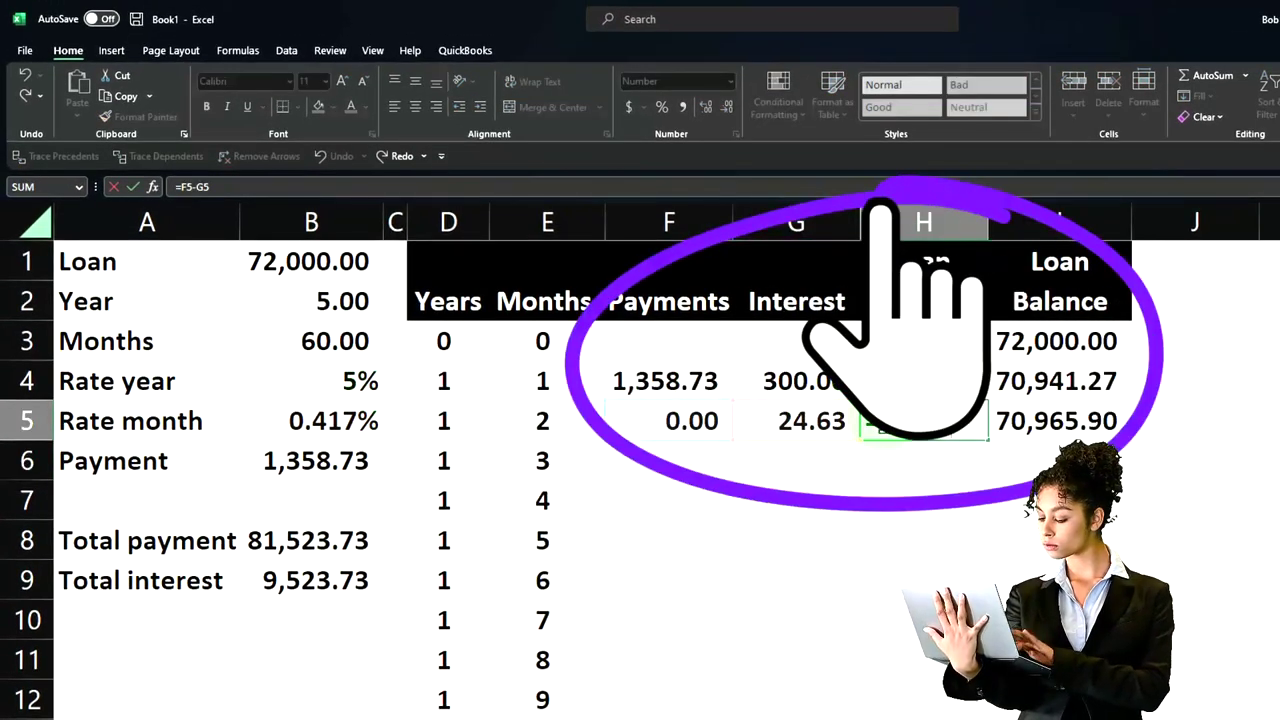
{"action": "key", "text": "Return"}
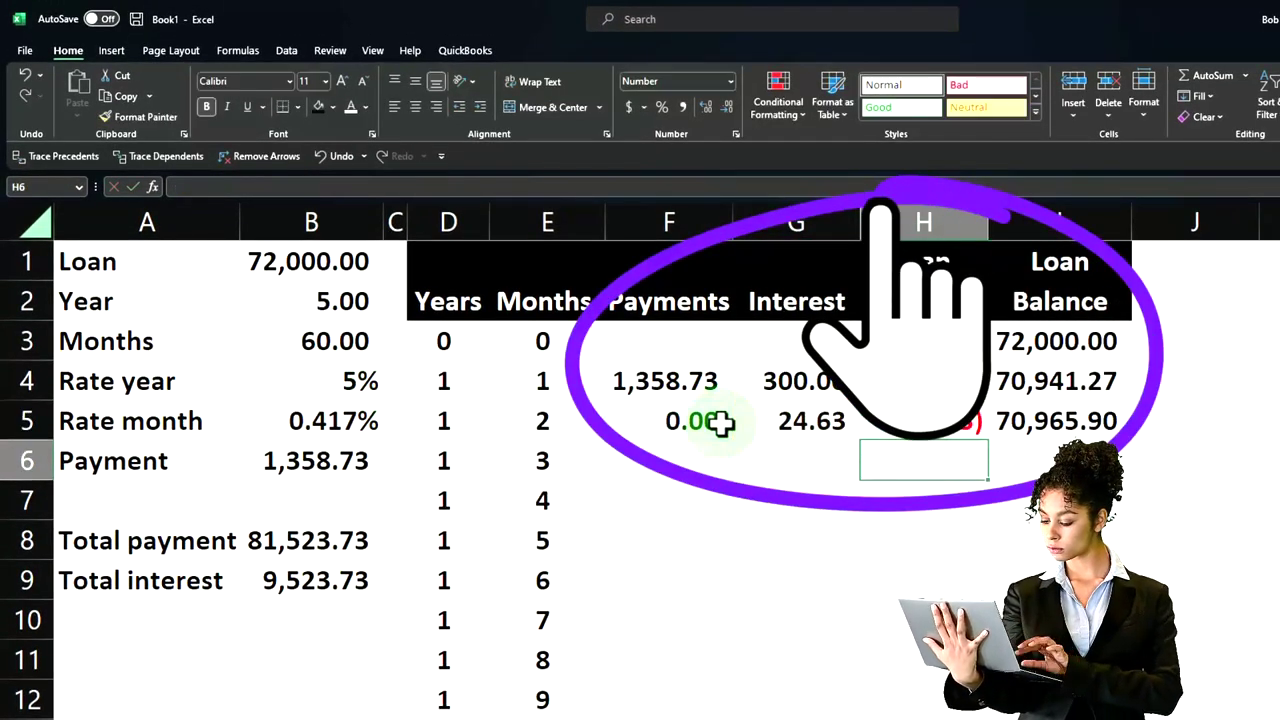
{"action": "left_click", "coordinate": [1040, 421]}
{"action": "type", "text": "=I4-H5"}
{"action": "key", "text": "Return"}
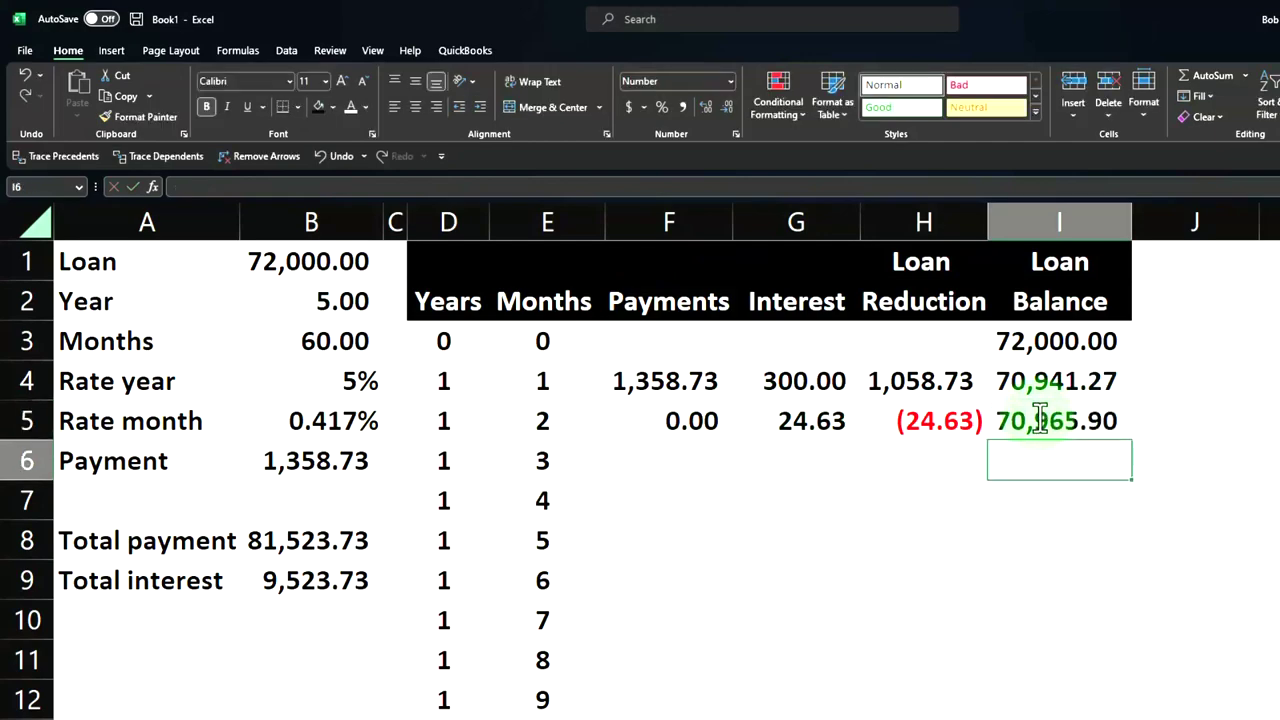
Step: Clear the copied month 2 formulas from F5:I5
{"action": "left_click_drag", "start_coordinate": [703, 421], "coordinate": [1048, 438]}
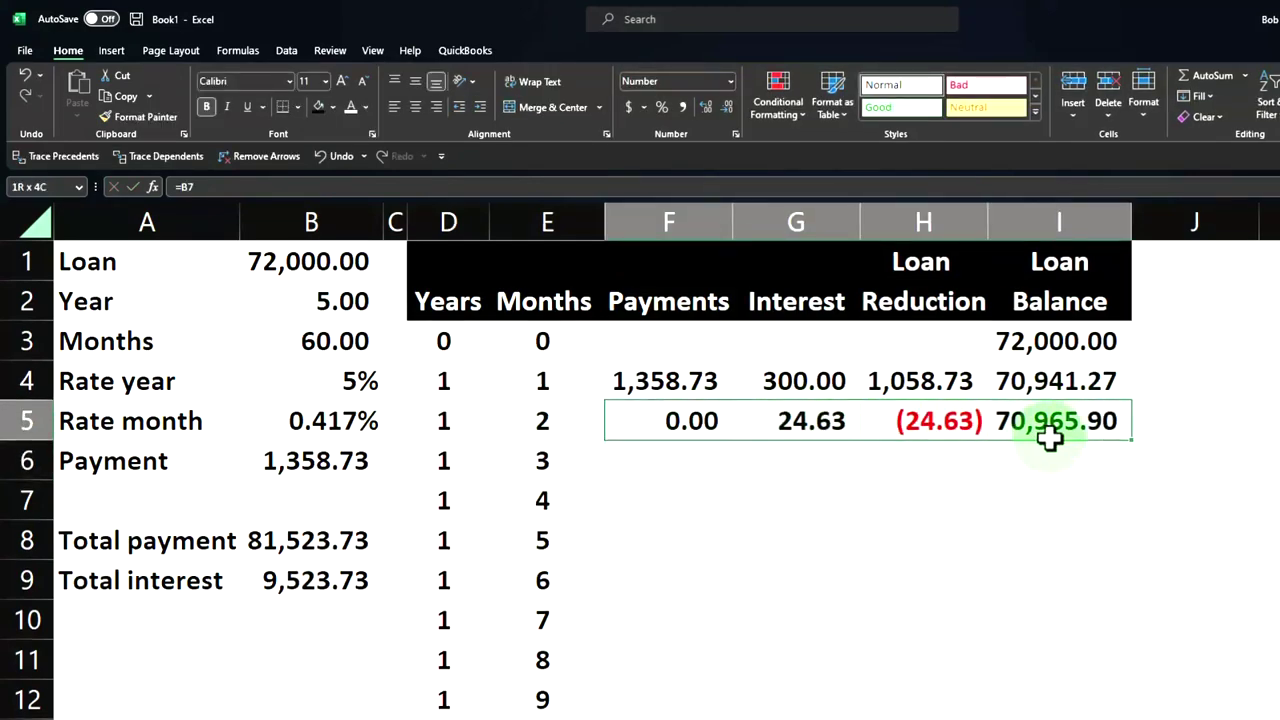
{"action": "key", "text": "Delete"}
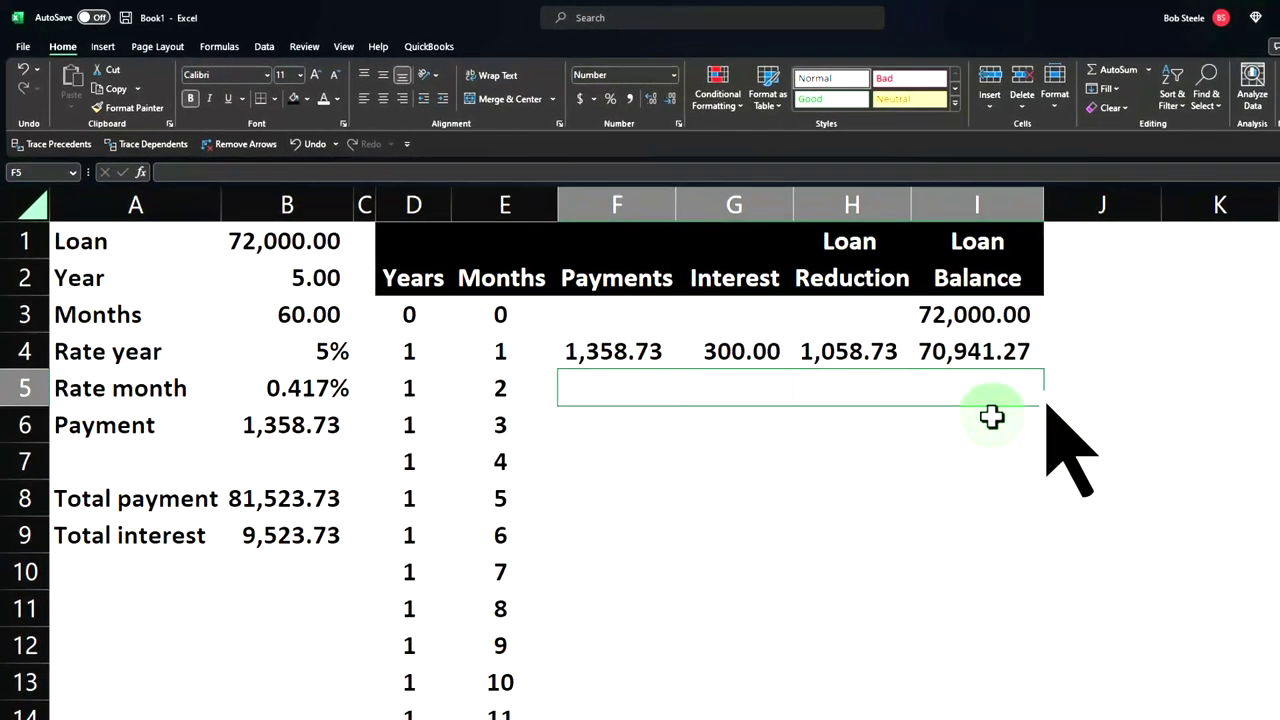
Step: Make the payment reference in cell F4 absolute so the formula reads =$B$6
{"action": "left_click", "coordinate": [632, 345]}
{"action": "type", "text": "="}
{"action": "left_click", "coordinate": [350, 427]}
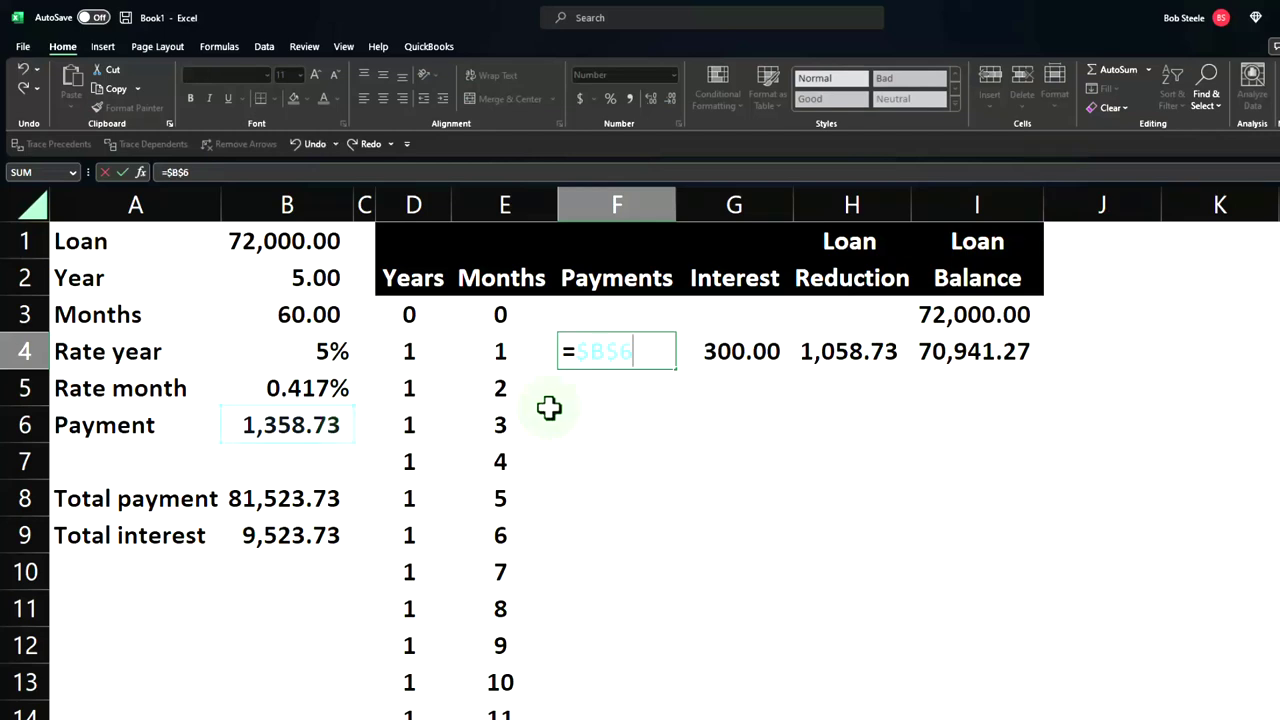
{"action": "left_click", "coordinate": [609, 354]}
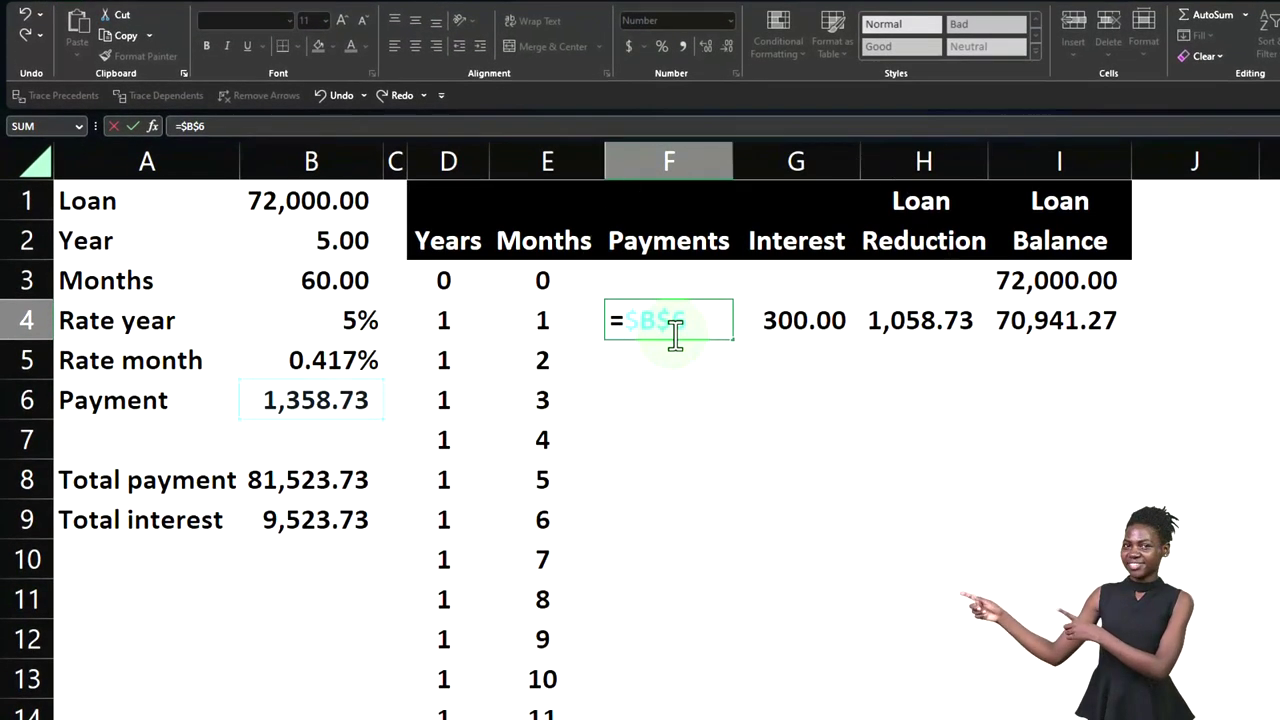
{"action": "left_click", "coordinate": [675, 337]}
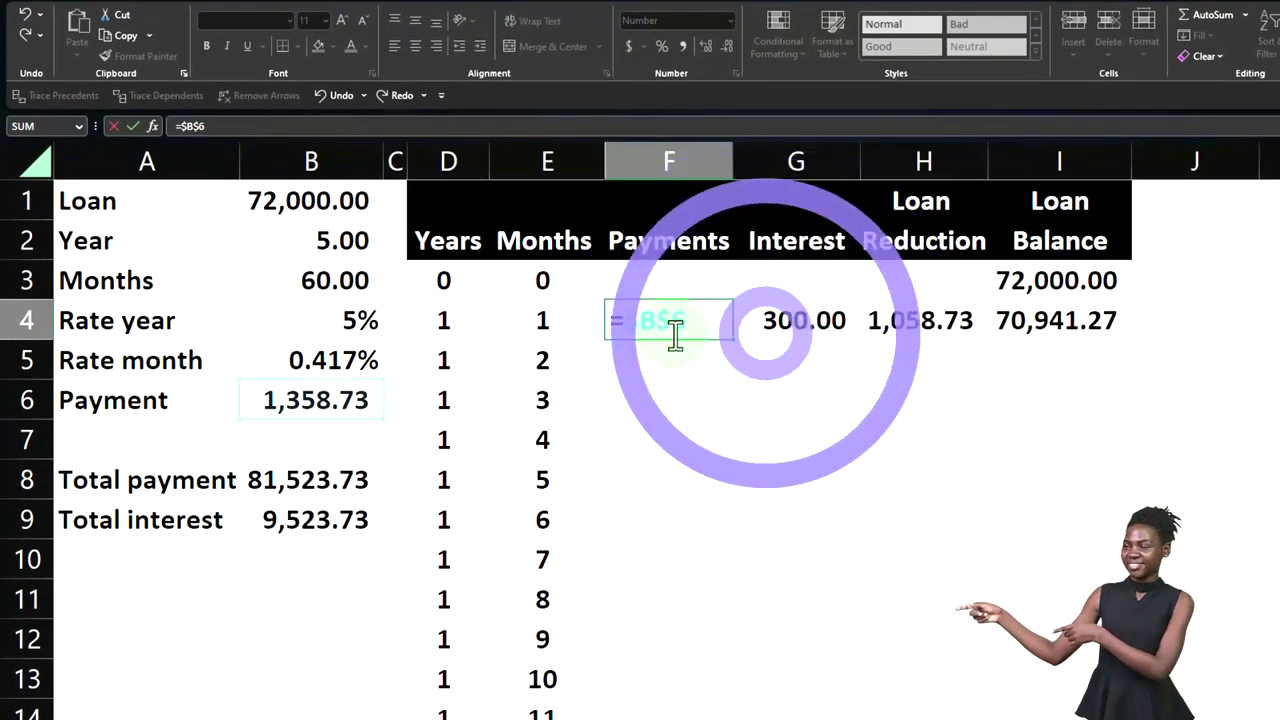
{"action": "key", "text": "Return"}
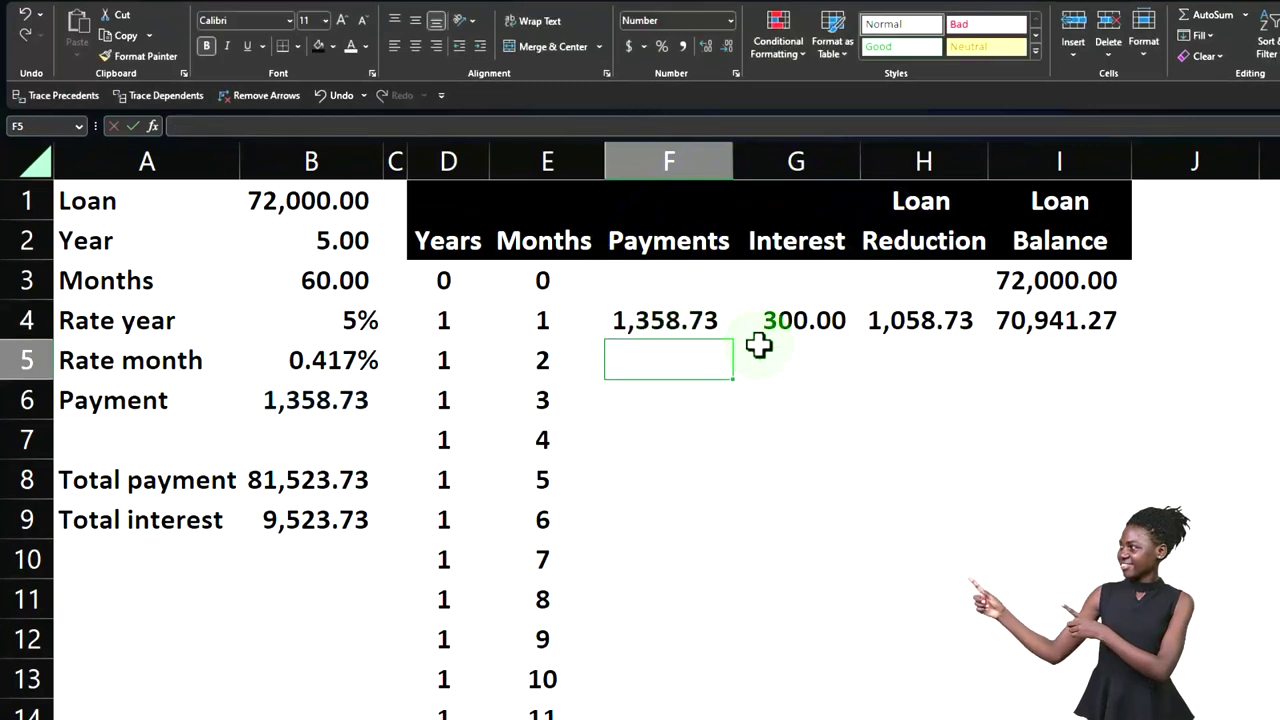
Step: Make the yearly rate reference in the interest formula in G4 absolute, giving =I3*$B$4/12
{"action": "double_click", "coordinate": [791, 320]}
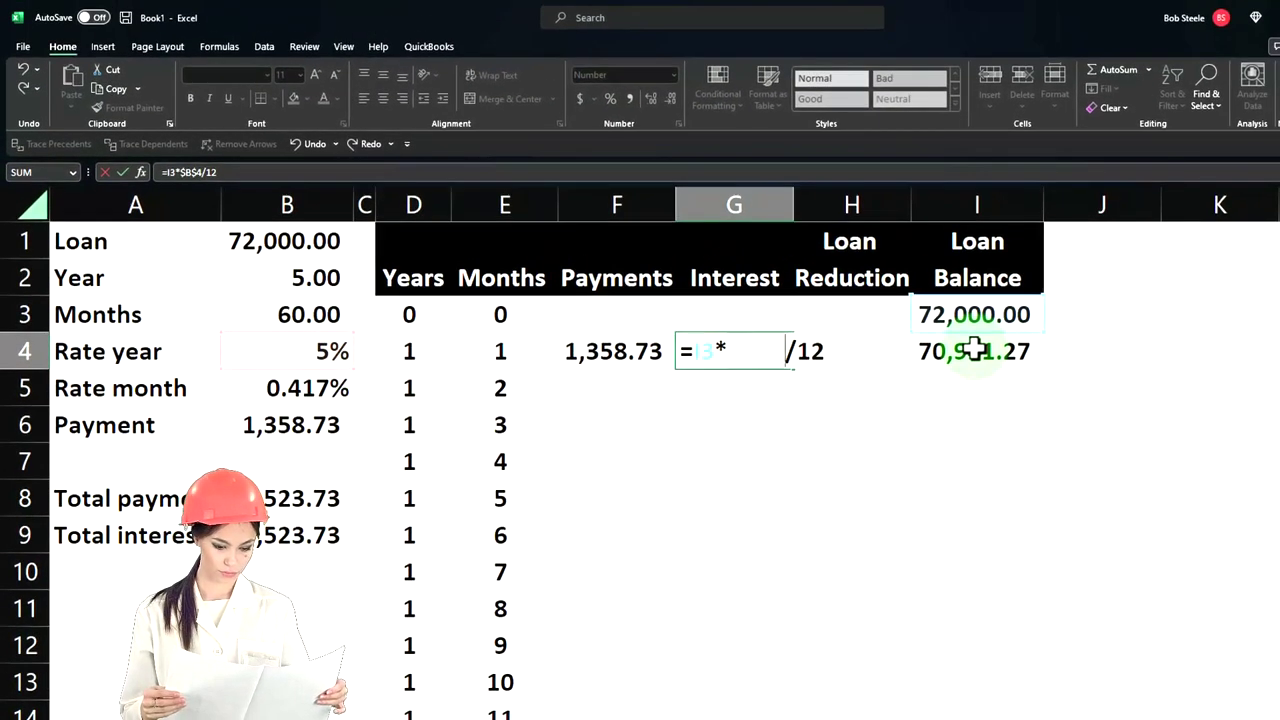
{"action": "key", "text": "Return"}
Step: Enter the month 1 loan reduction formula =F4-G4 in cell H4
{"action": "left_click", "coordinate": [884, 365]}
{"action": "type", "text": "=F4-G4"}
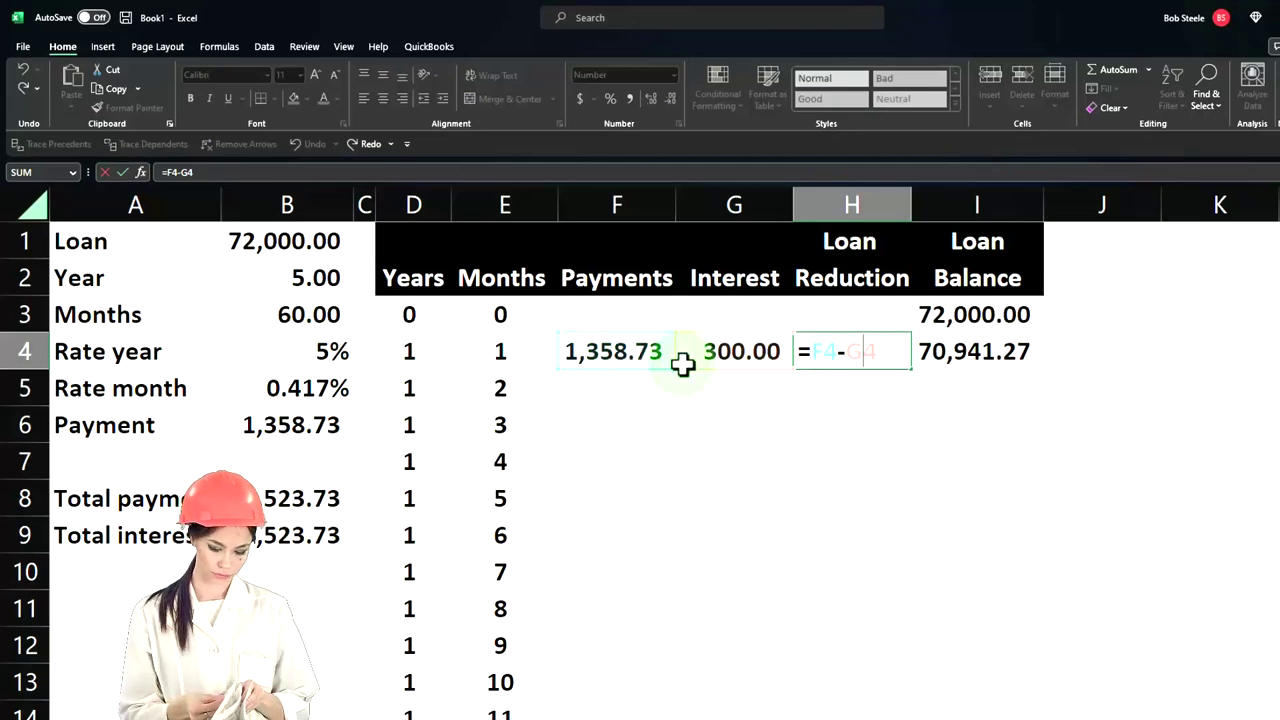
{"action": "key", "text": "Return"}
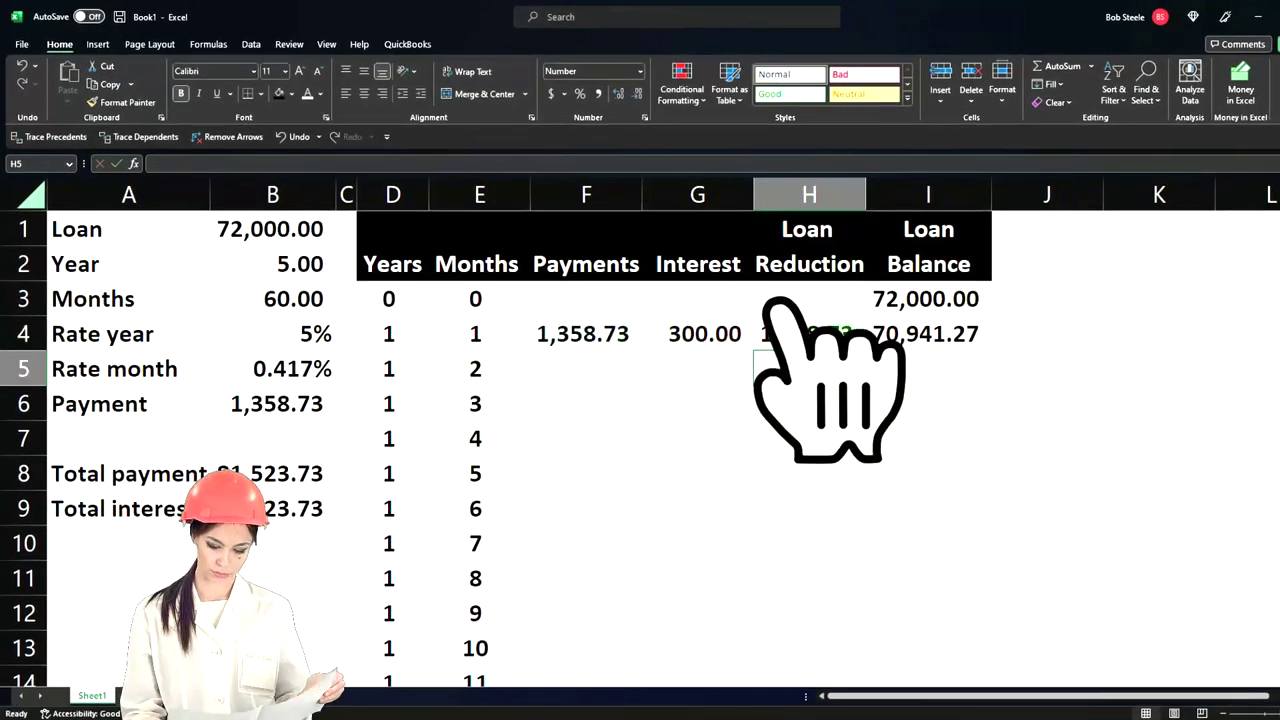
Step: Enter the month 1 loan balance formula =I3-H4 in cell I4
{"action": "left_click", "coordinate": [920, 337]}
{"action": "type", "text": "="}
{"action": "left_click", "coordinate": [918, 300]}
{"action": "type", "text": "-H4"}
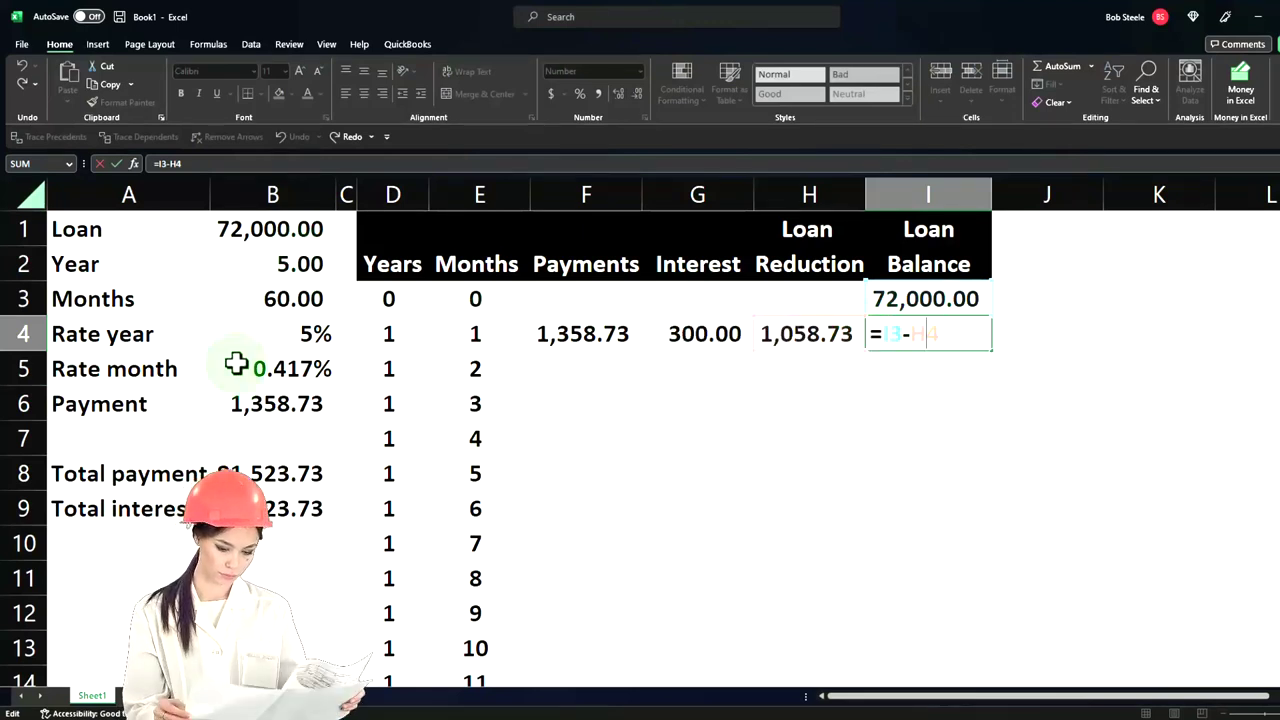
{"action": "key", "text": "Return"}
Step: Copy the month 1 formulas in F4:I4 down through month 60 in row 63 and check the final loan balance
{"action": "left_click_drag", "start_coordinate": [533, 339], "coordinate": [918, 333]}
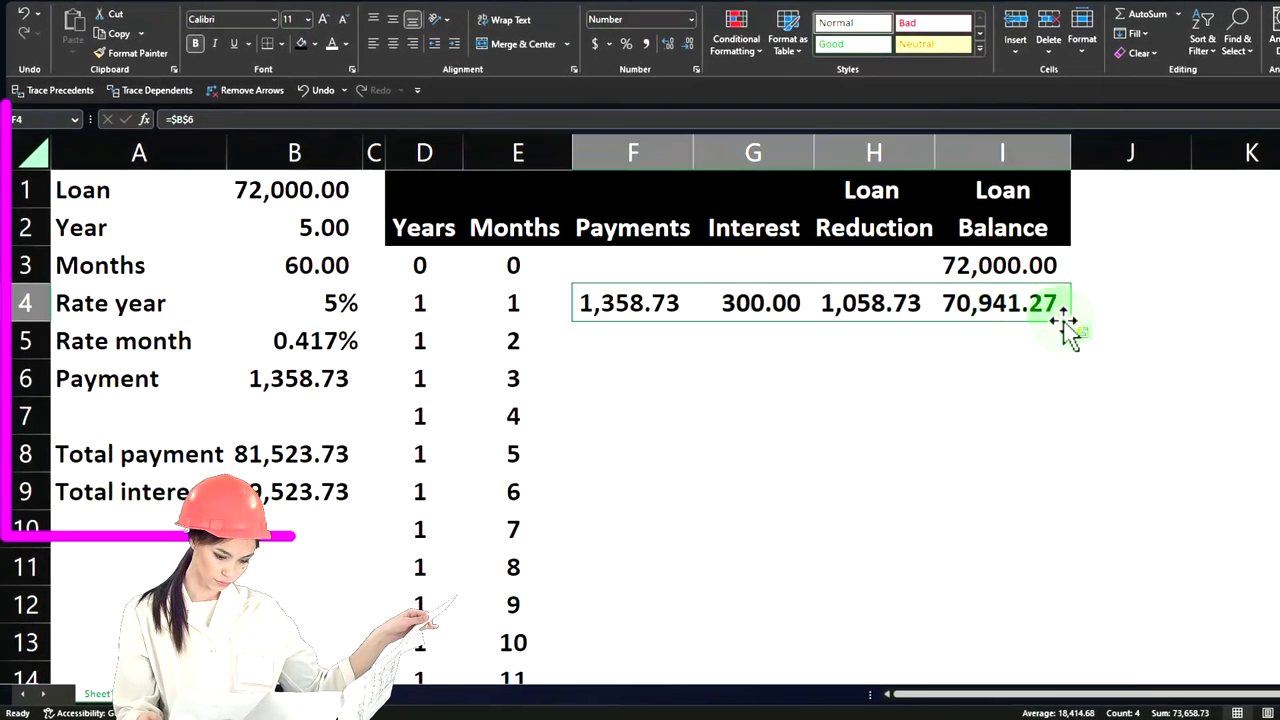
{"action": "mouse_move", "coordinate": [1073, 325]}
{"action": "left_mouse_down"}
{"action": "mouse_move", "coordinate": [1063, 707]}
{"action": "mouse_move", "coordinate": [1049, 619]}
{"action": "mouse_move", "coordinate": [1020, 657]}
{"action": "left_mouse_up"}
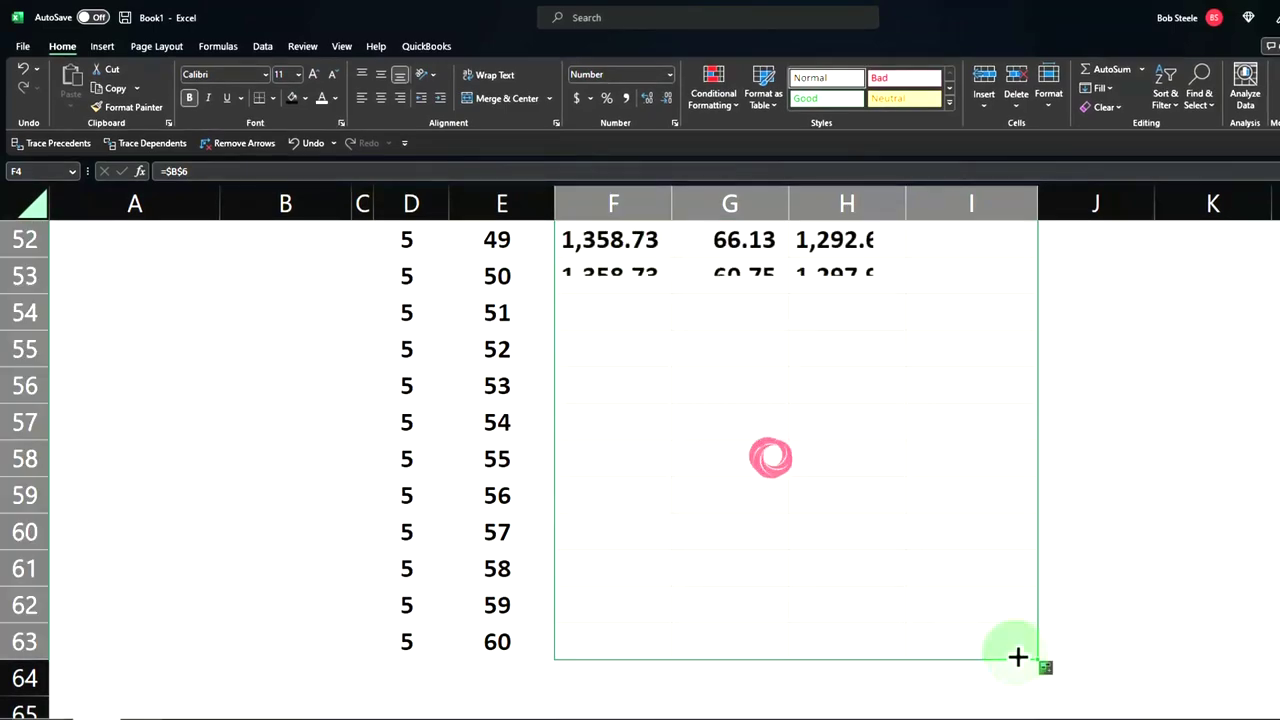
{"action": "left_click", "coordinate": [984, 612]}
{"action": "left_click", "coordinate": [957, 643]}
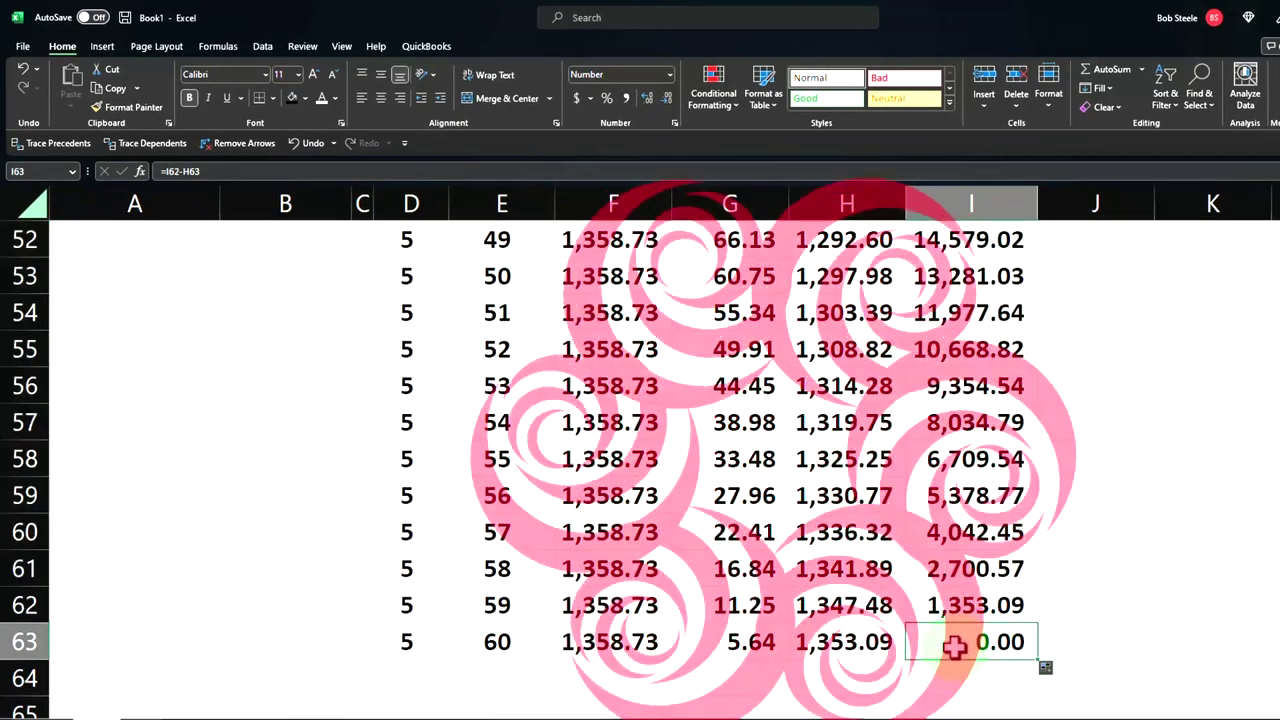
Step: Apply all borders to the amortization table body in D3:I63
{"action": "scroll", "coordinate": [714, 571], "scroll_direction": "up", "scroll_amount": 17}
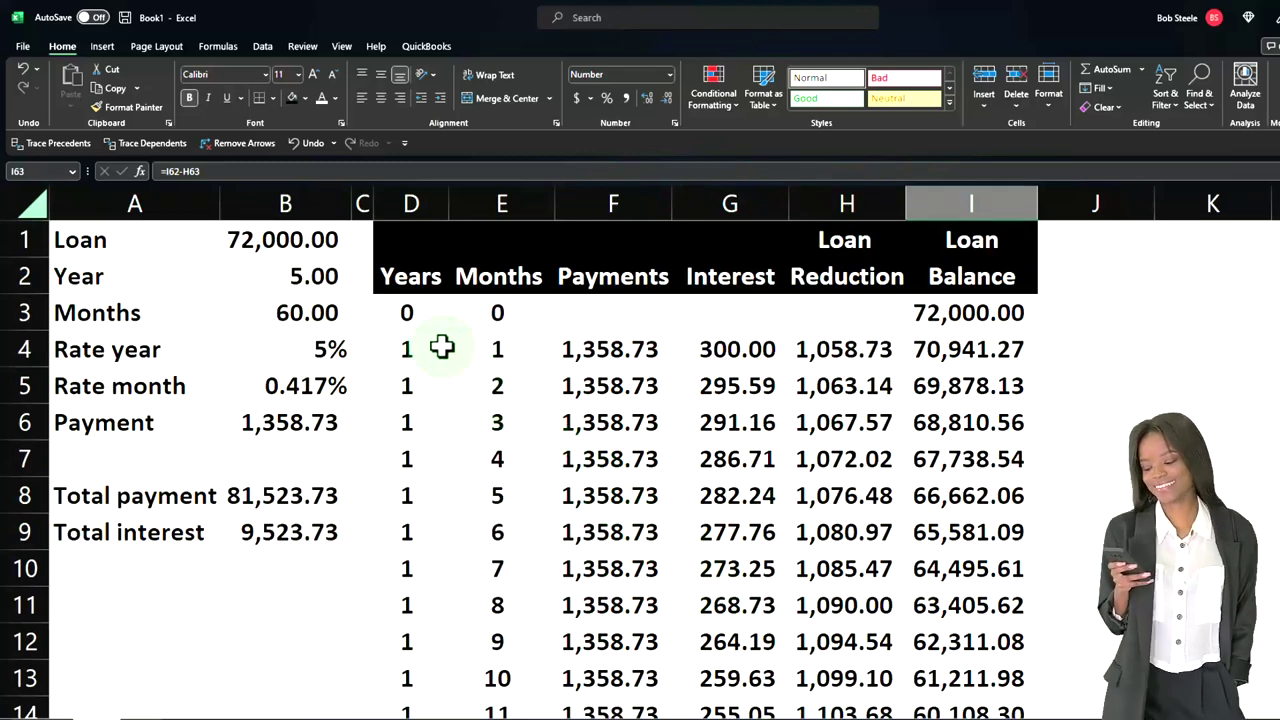
{"action": "left_click_drag", "start_coordinate": [403, 314], "coordinate": [920, 630]}
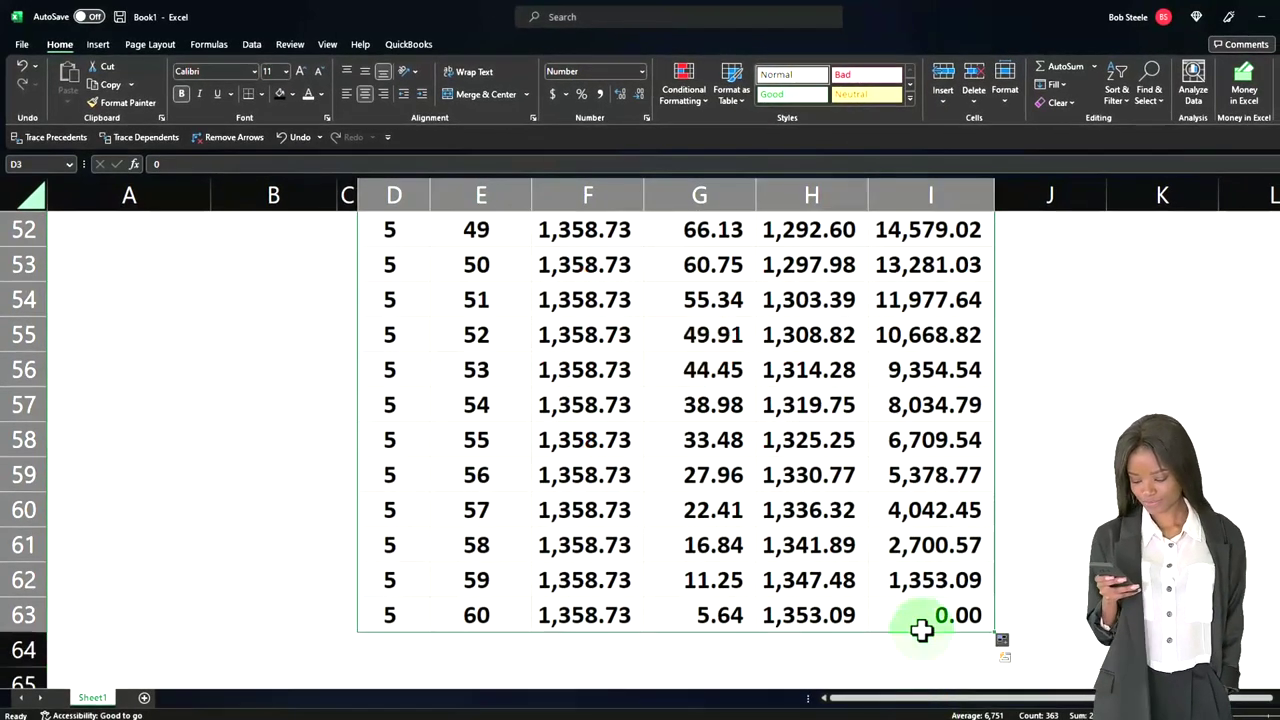
{"action": "scroll", "coordinate": [540, 476], "scroll_direction": "up", "scroll_amount": 9}
{"action": "scroll", "coordinate": [540, 472], "scroll_direction": "up", "scroll_amount": 8}
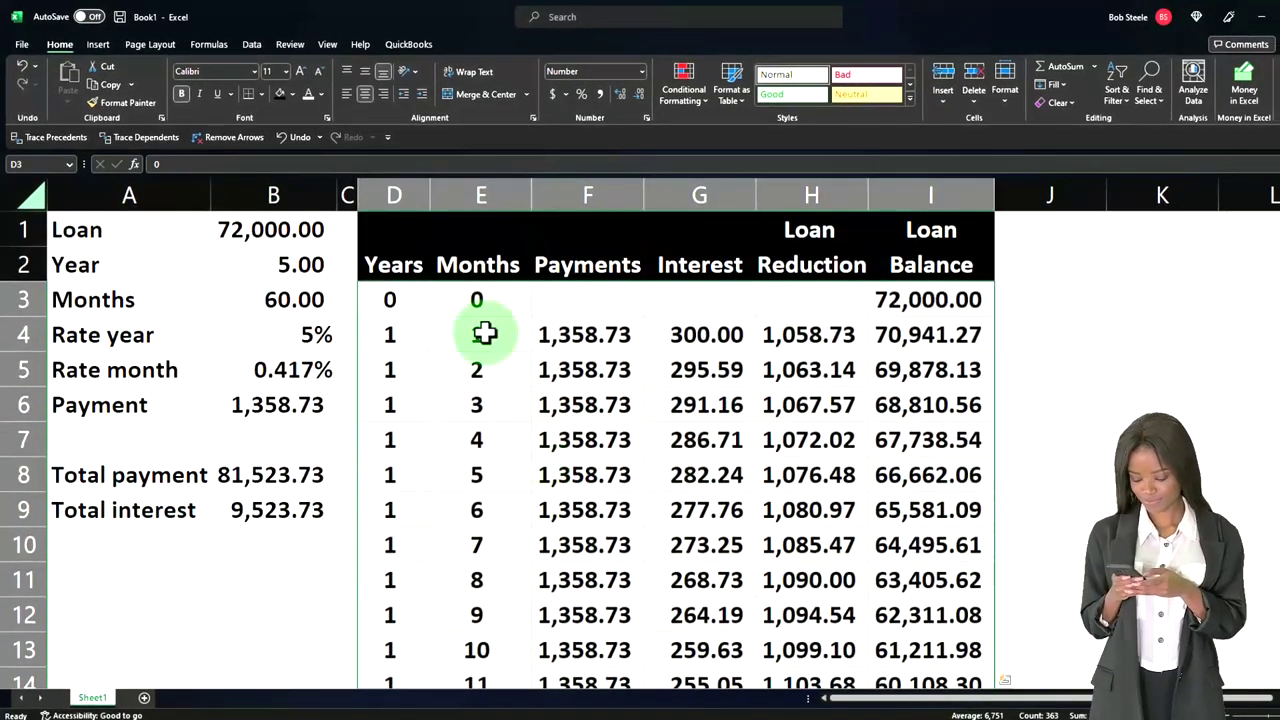
{"action": "left_click", "coordinate": [264, 94]}
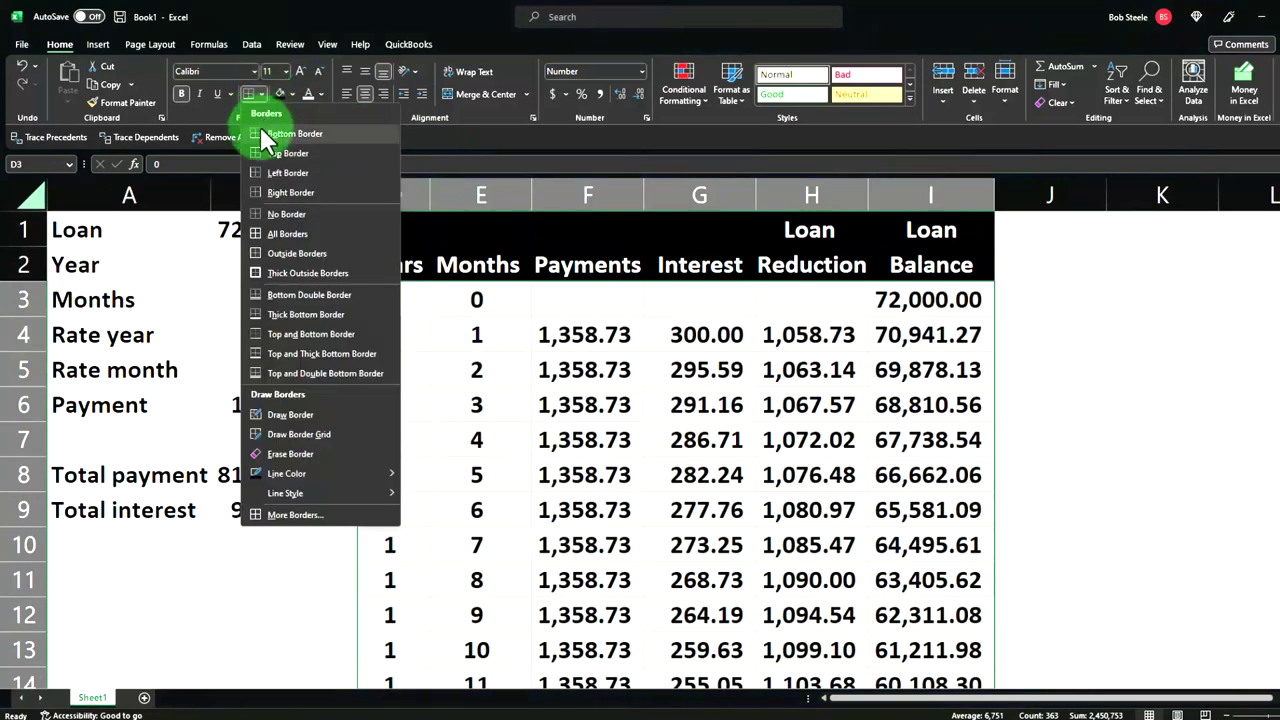
{"action": "left_click", "coordinate": [266, 224]}
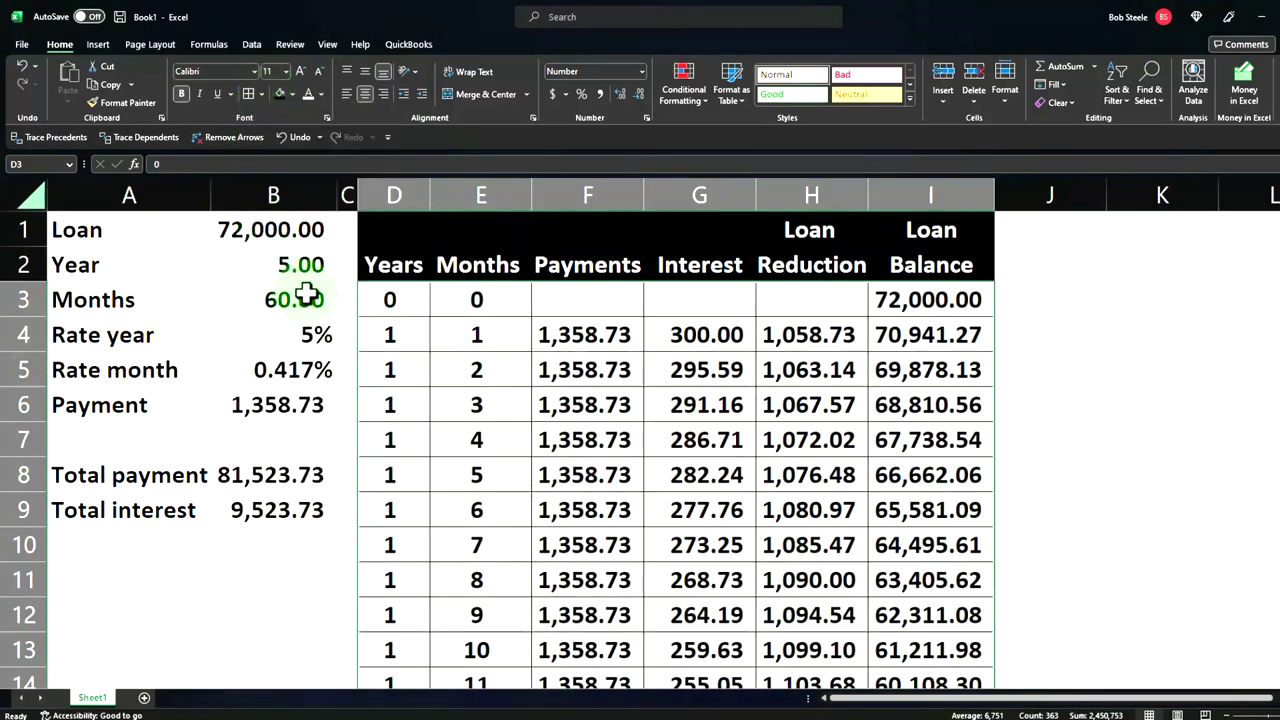
Step: Apply all borders to the loan input block A1:B6 and the totals block A8:B9
{"action": "left_click", "coordinate": [202, 295]}
{"action": "left_click_drag", "start_coordinate": [171, 234], "coordinate": [251, 400]}
{"action": "left_click_drag", "start_coordinate": [196, 478], "coordinate": [240, 505]}
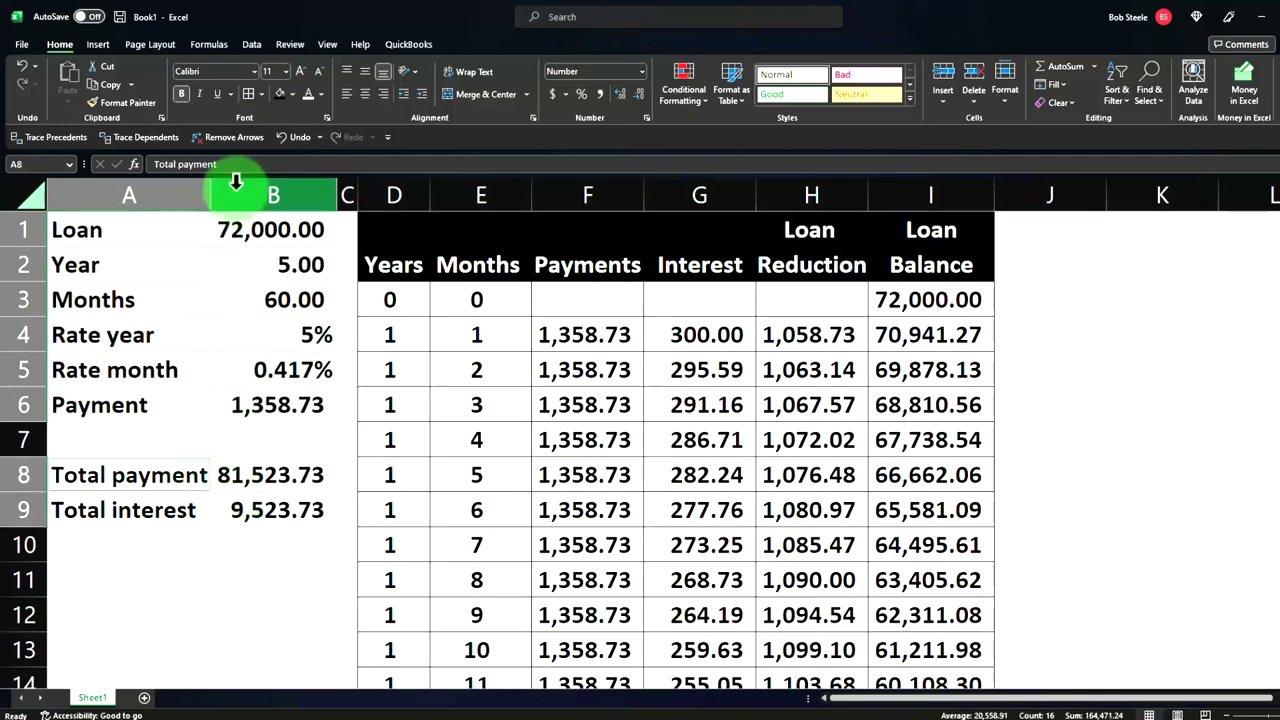
{"action": "left_click", "coordinate": [248, 94]}
Step: Review the interest, payment and loan reduction formulas in G5, G4, F4 and H4
{"action": "left_click", "coordinate": [700, 370]}
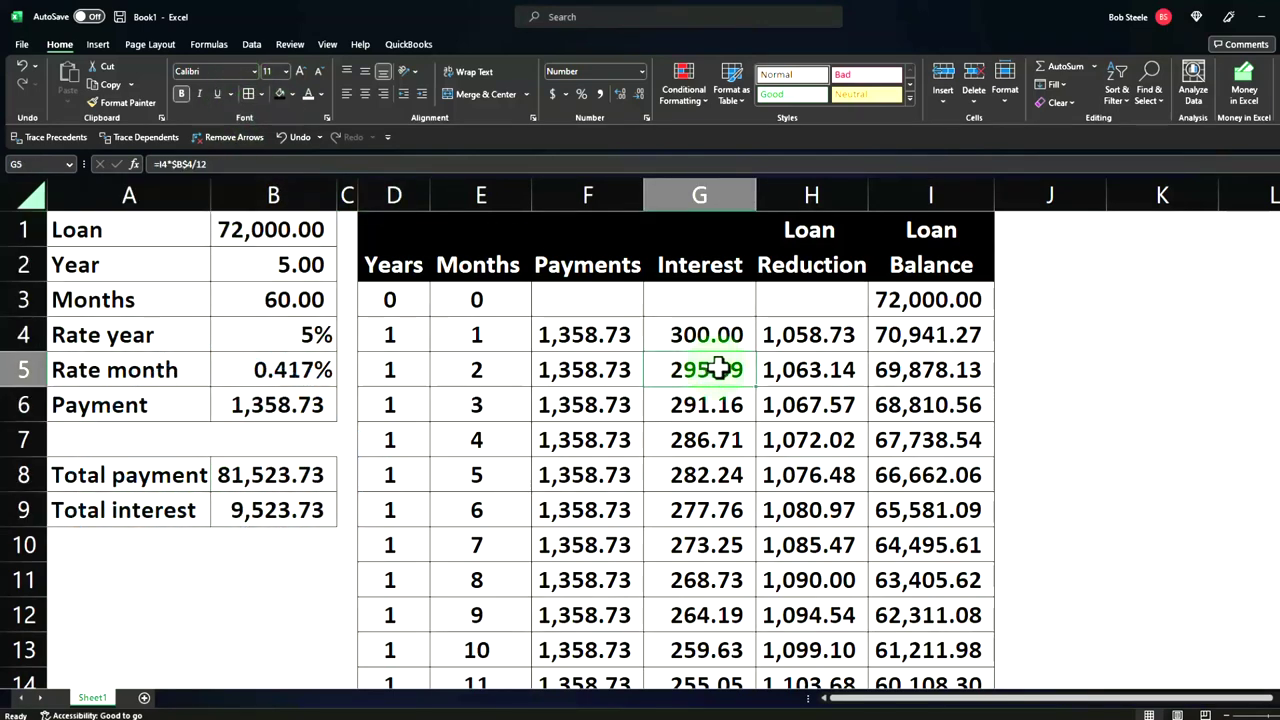
{"action": "left_click", "coordinate": [696, 336]}
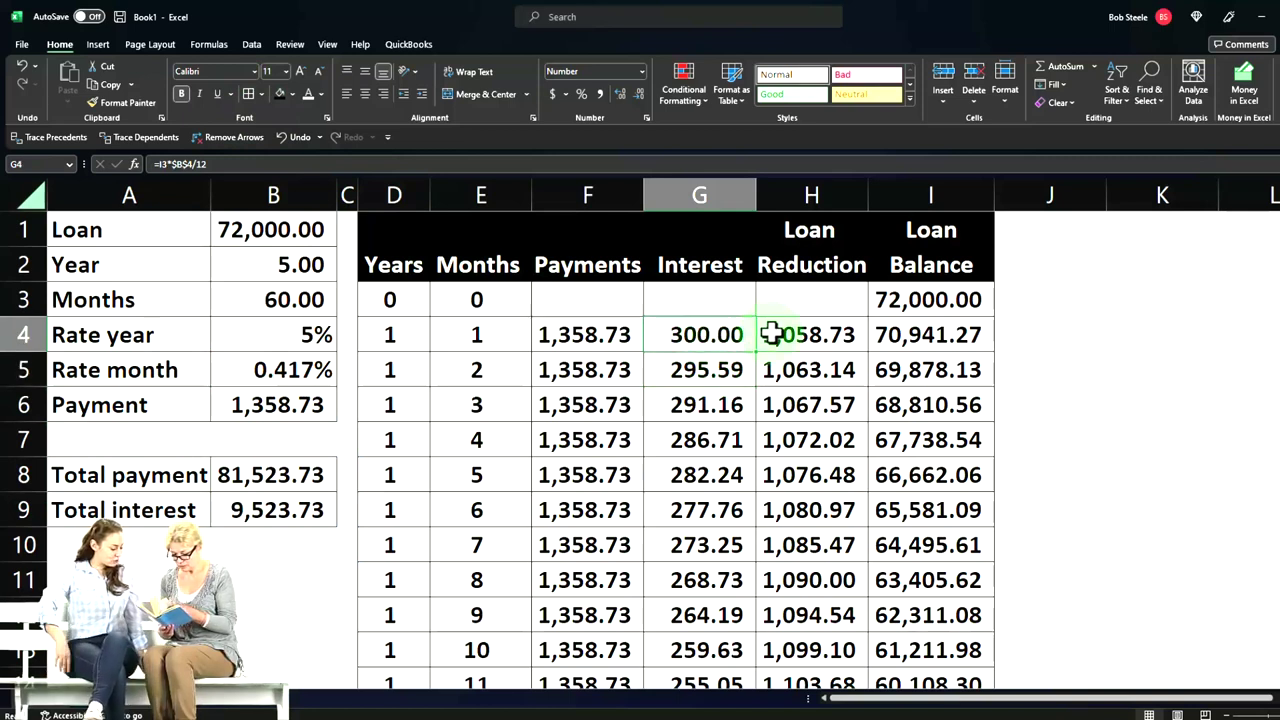
{"action": "key", "text": "Left"}
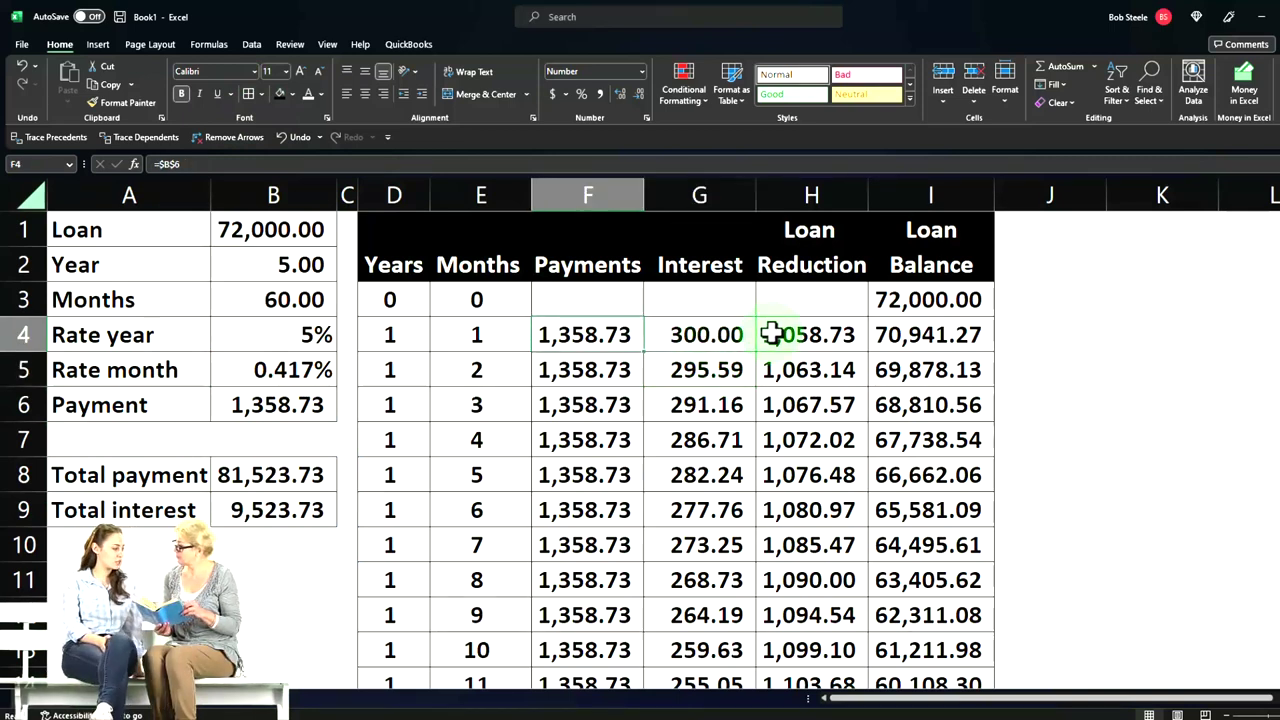
{"action": "key", "text": "Right"}
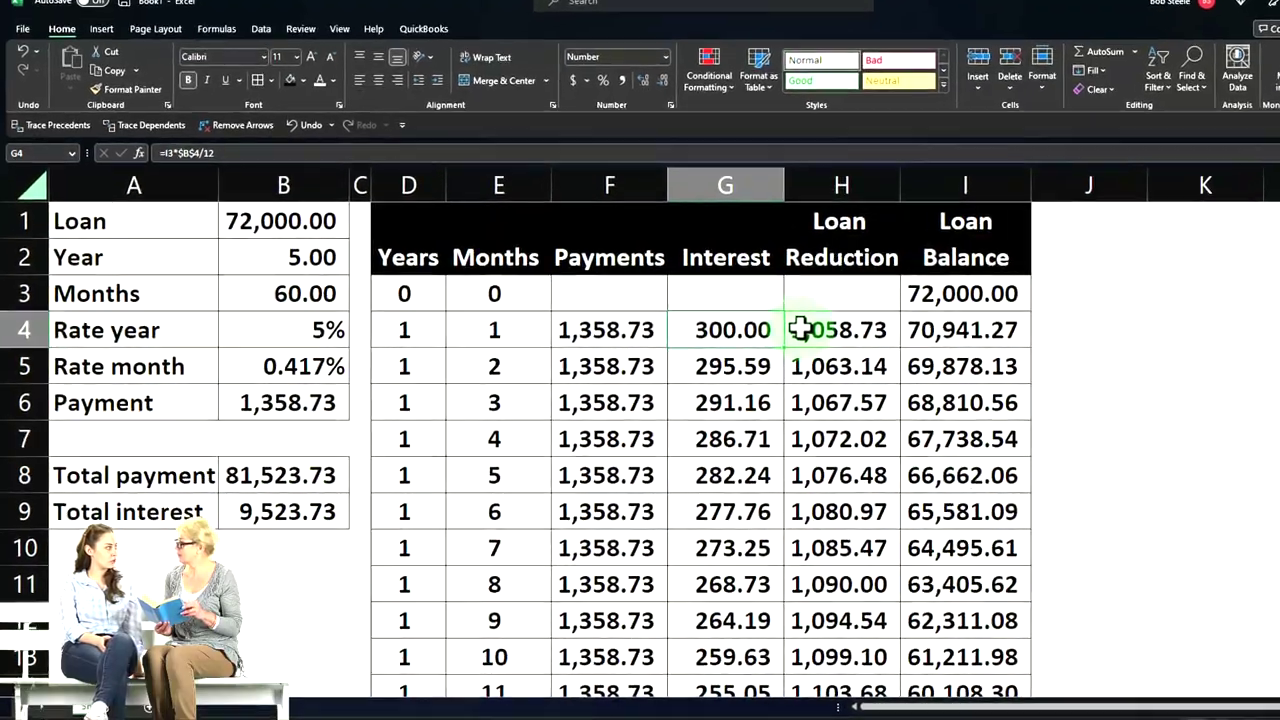
{"action": "key", "text": "Right"}
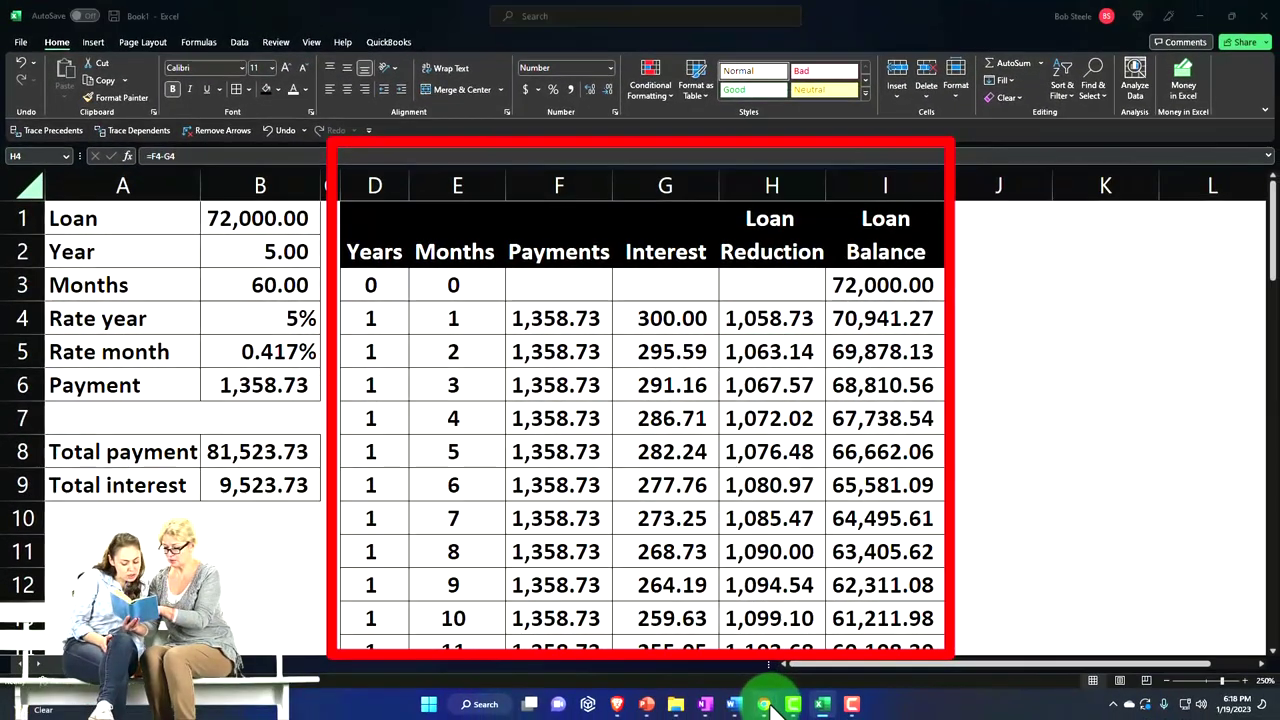
Step: Switch to the CalculatorSoup amortization schedule in Chrome and compare its 60-payment table with the worksheet
{"action": "mouse_move", "coordinate": [764, 700]}
{"action": "mouse_move", "coordinate": [908, 660]}
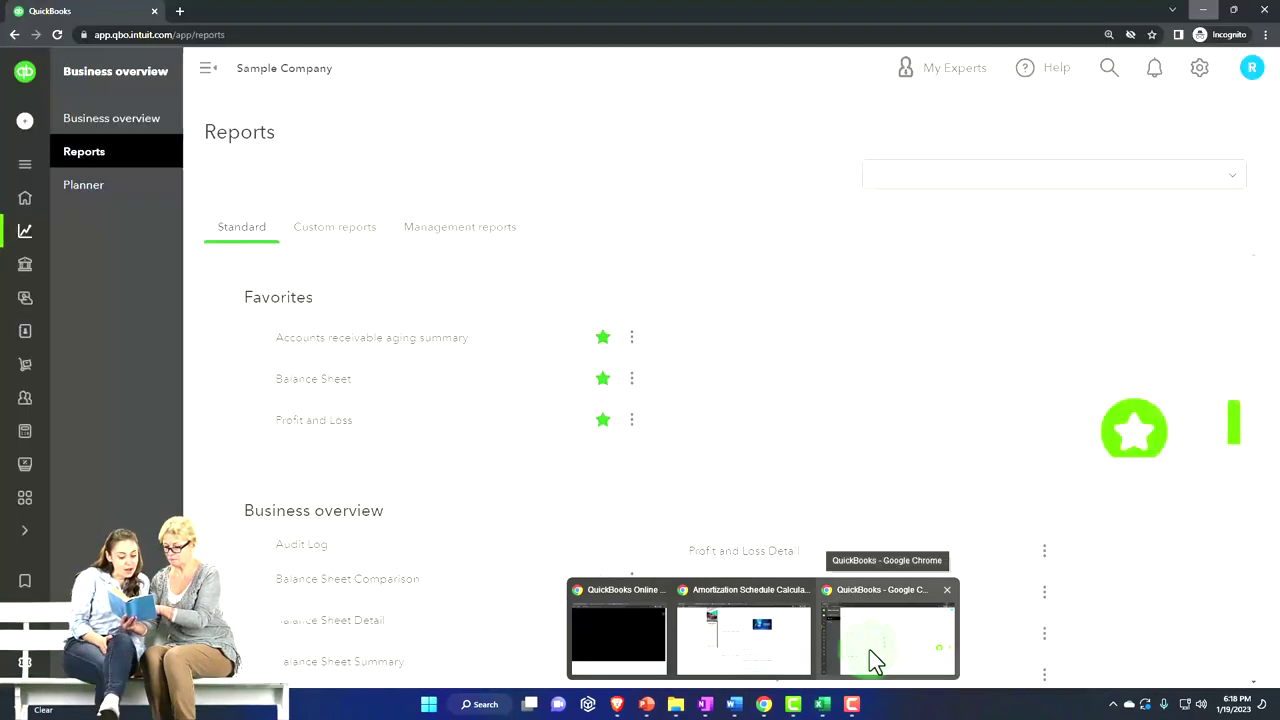
{"action": "left_click", "coordinate": [760, 665]}
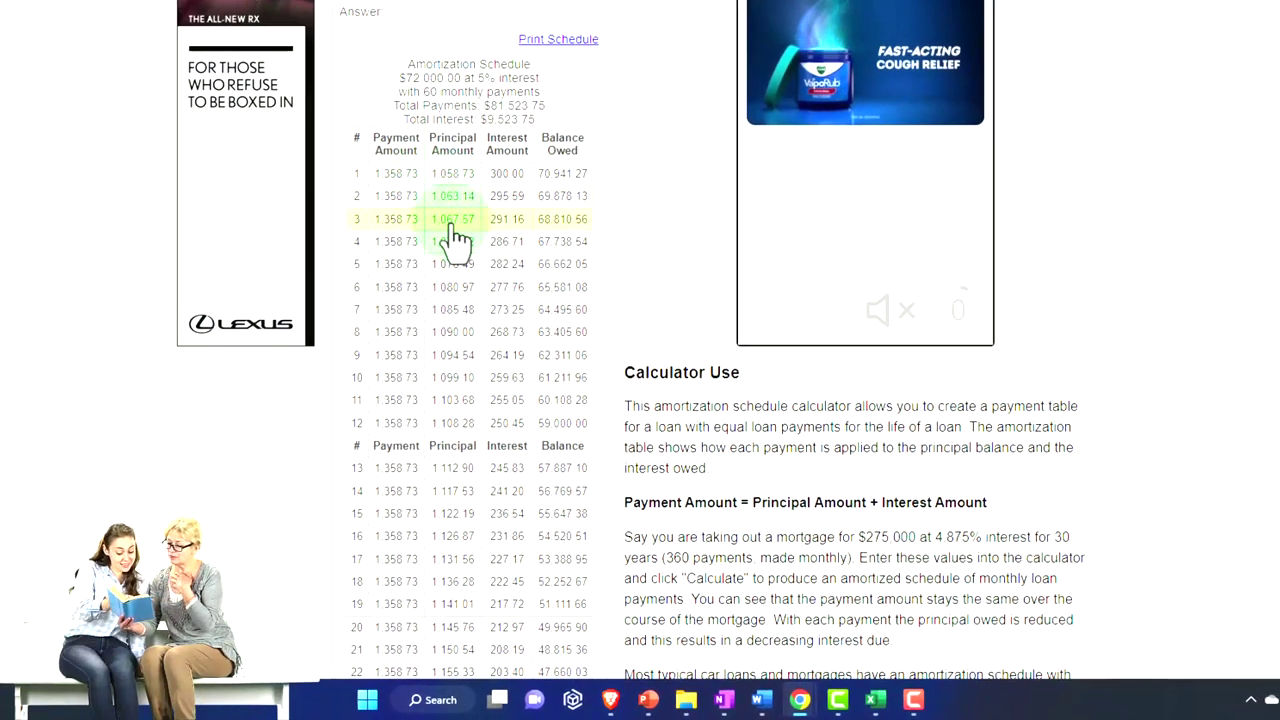
{"action": "scroll", "coordinate": [455, 237], "scroll_direction": "down", "scroll_amount": 8}
{"action": "scroll", "coordinate": [491, 334], "scroll_direction": "up", "scroll_amount": 3}
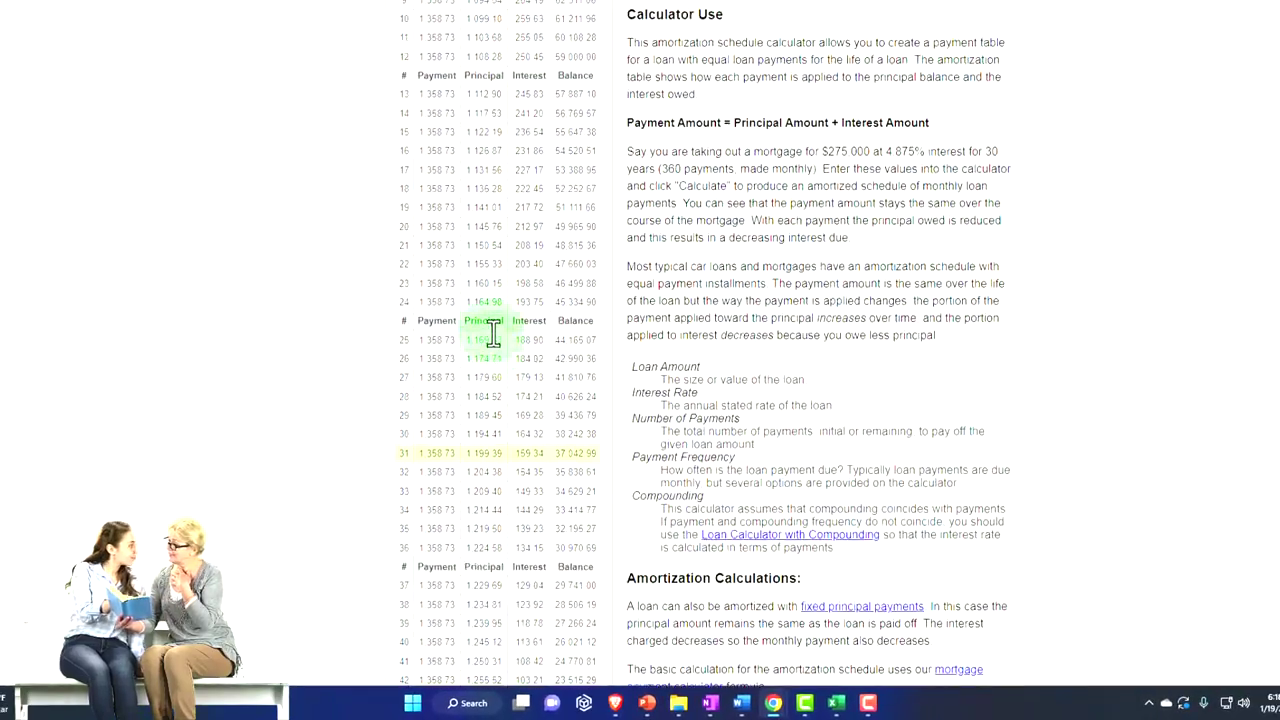
{"action": "scroll", "coordinate": [493, 334], "scroll_direction": "up", "scroll_amount": 6}
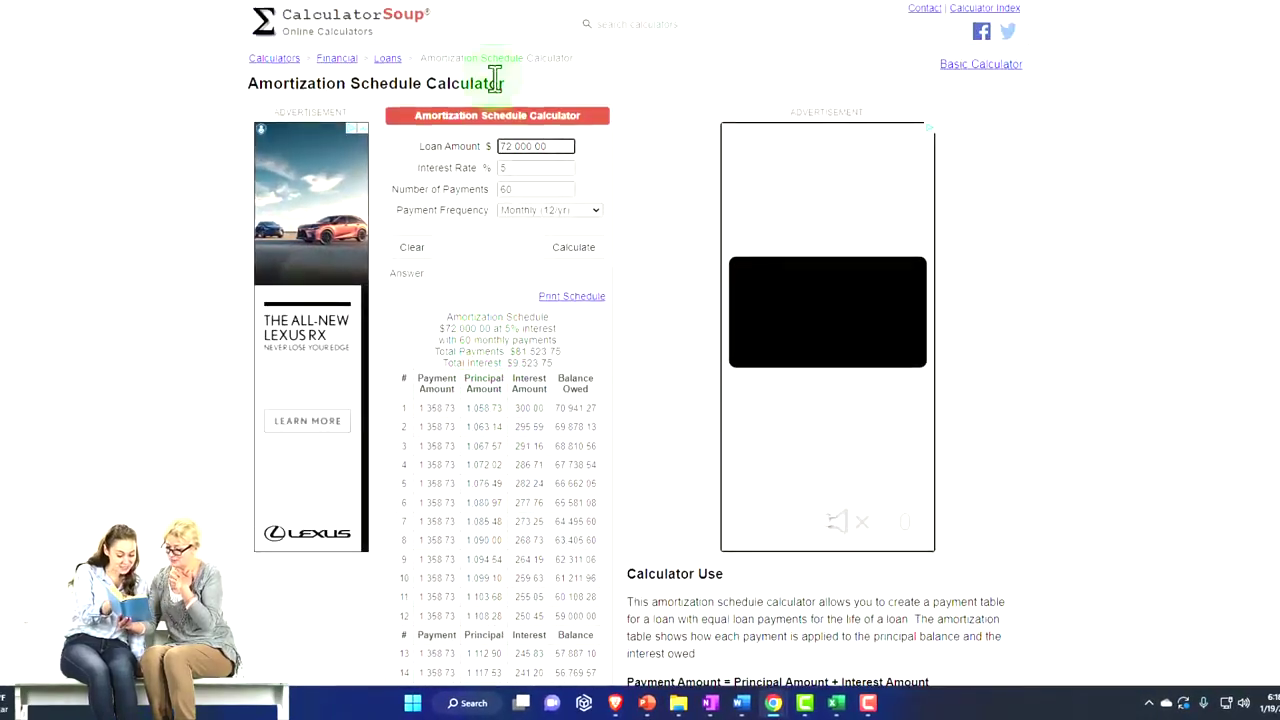
Step: Switch to the Get Great Guitars company in QuickBooks, passing its Profit and Loss and Balance Sheet reports, and start a new expense
{"action": "left_click", "coordinate": [410, 12]}
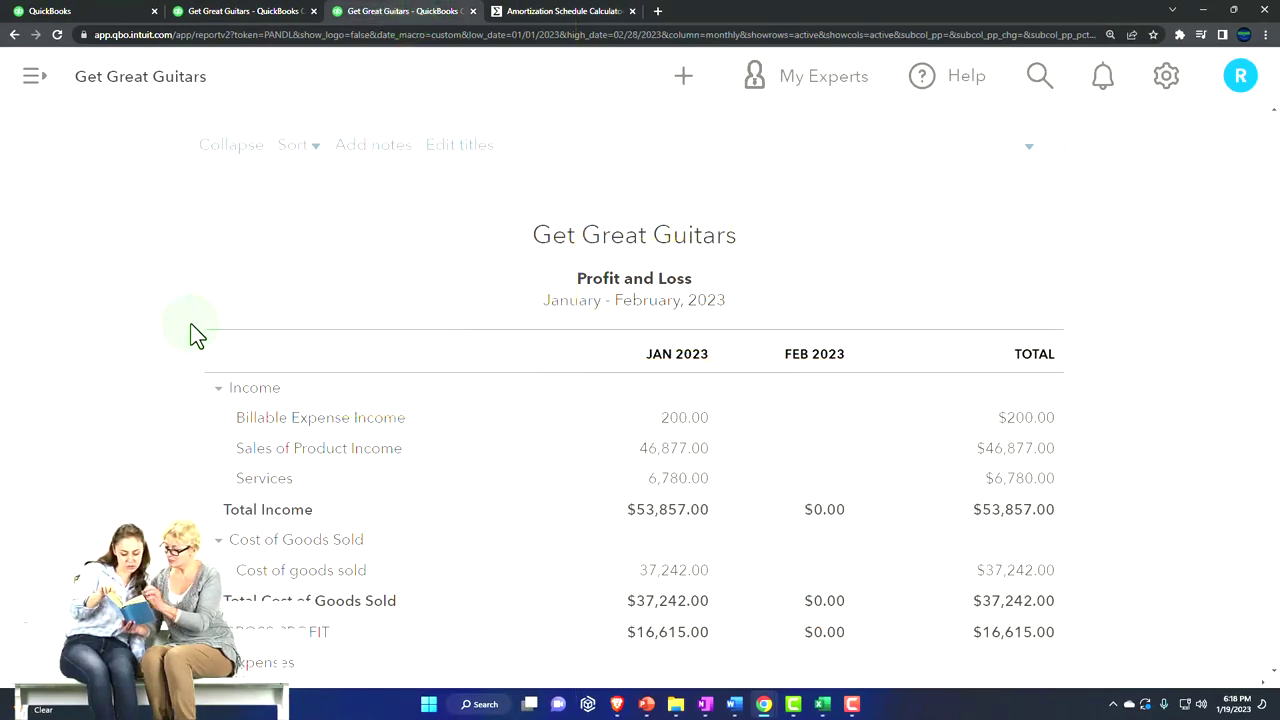
{"action": "left_click", "coordinate": [268, 14]}
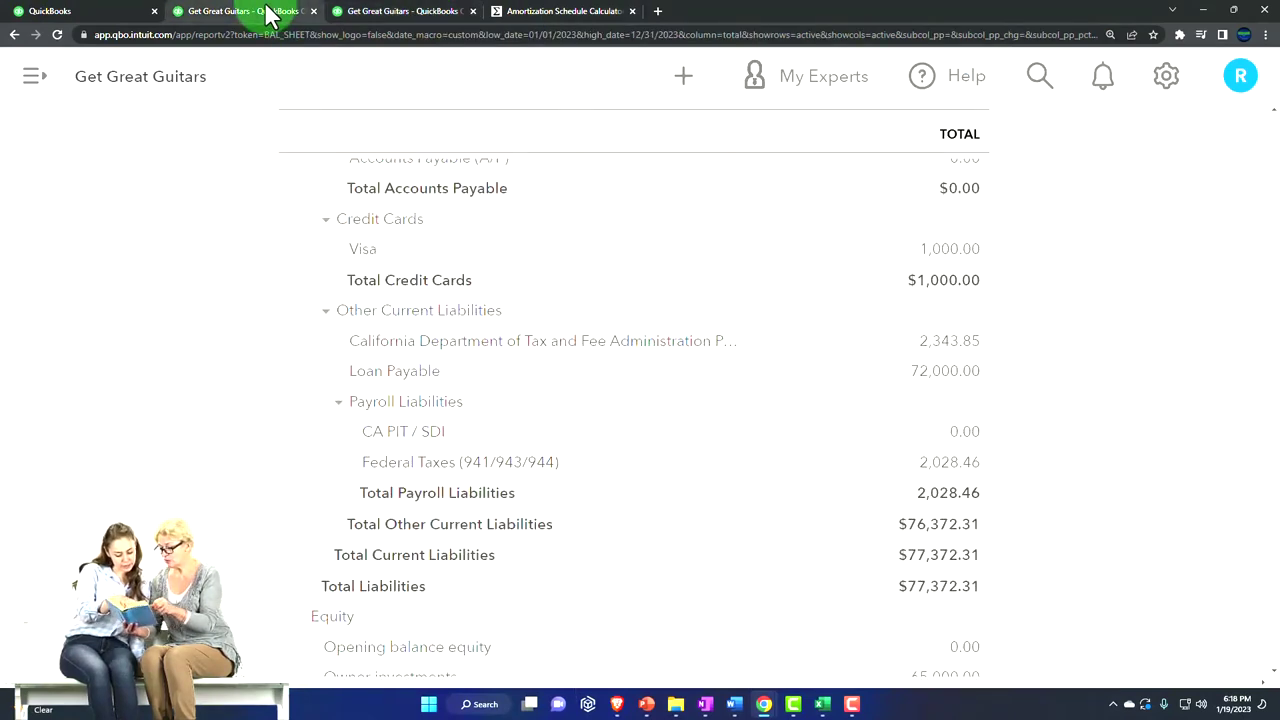
{"action": "left_click", "coordinate": [88, 11]}
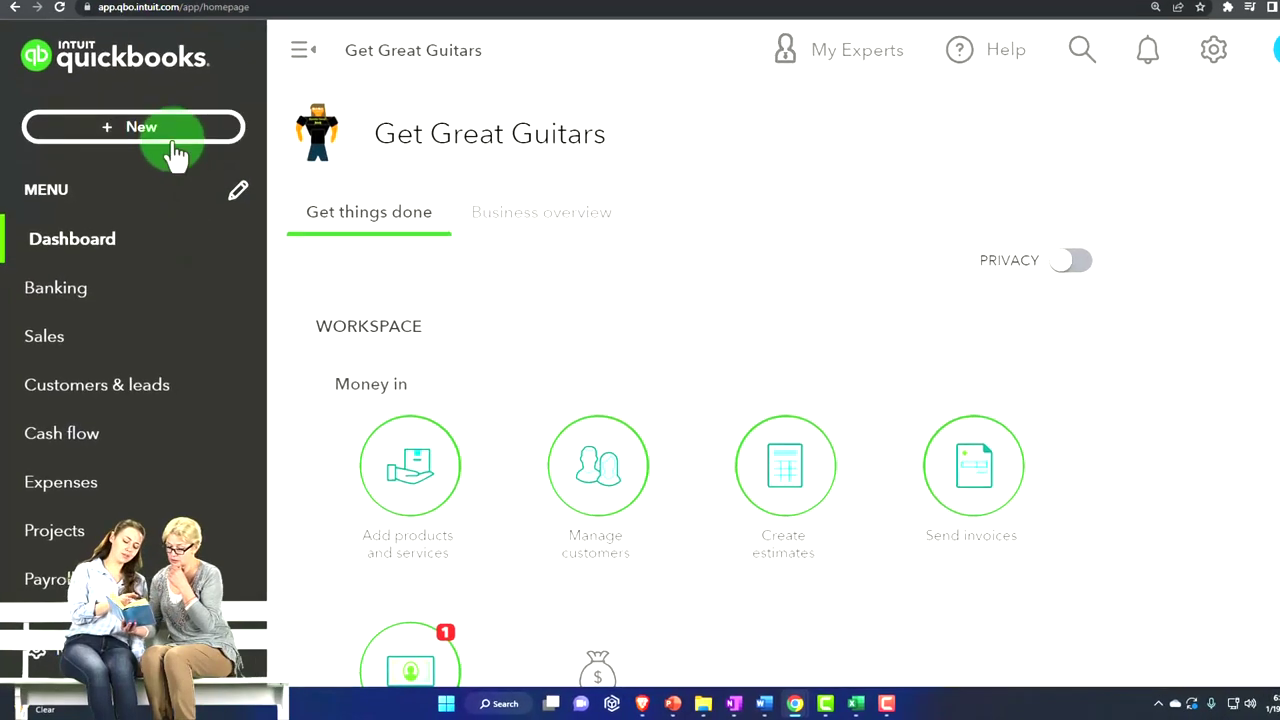
{"action": "left_click", "coordinate": [172, 150]}
{"action": "left_click", "coordinate": [118, 250]}
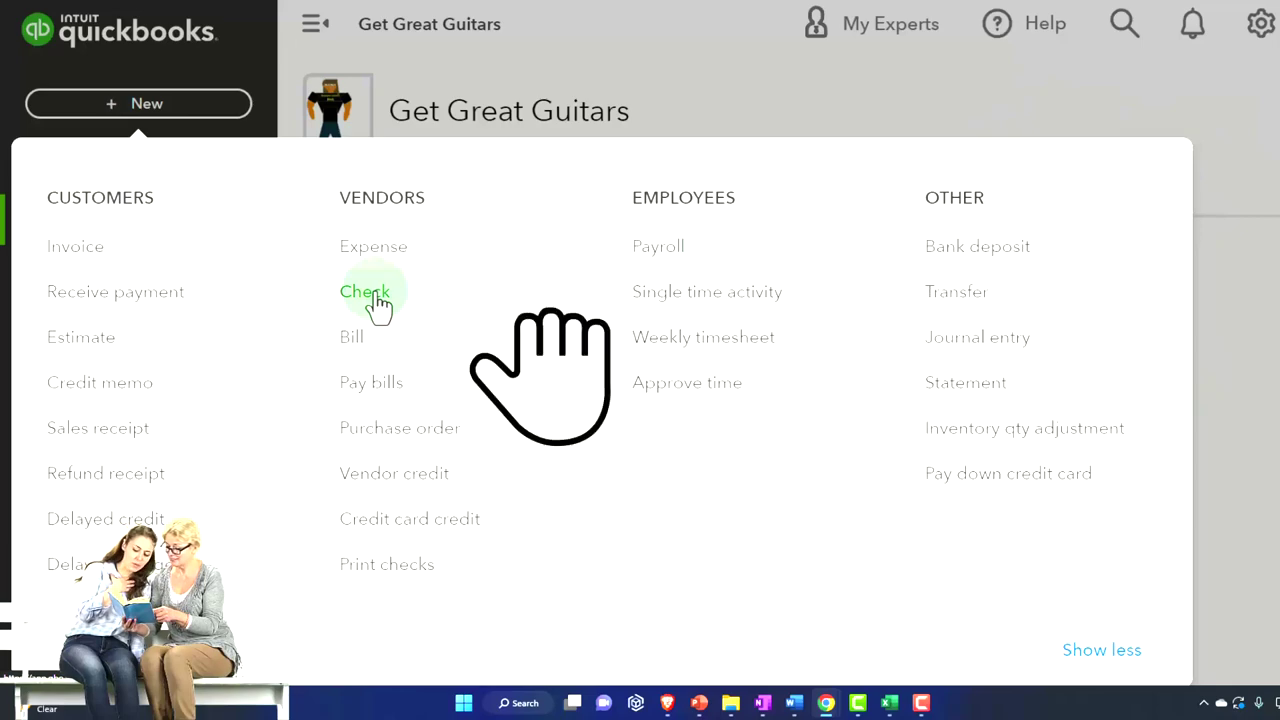
{"action": "left_click", "coordinate": [376, 262]}
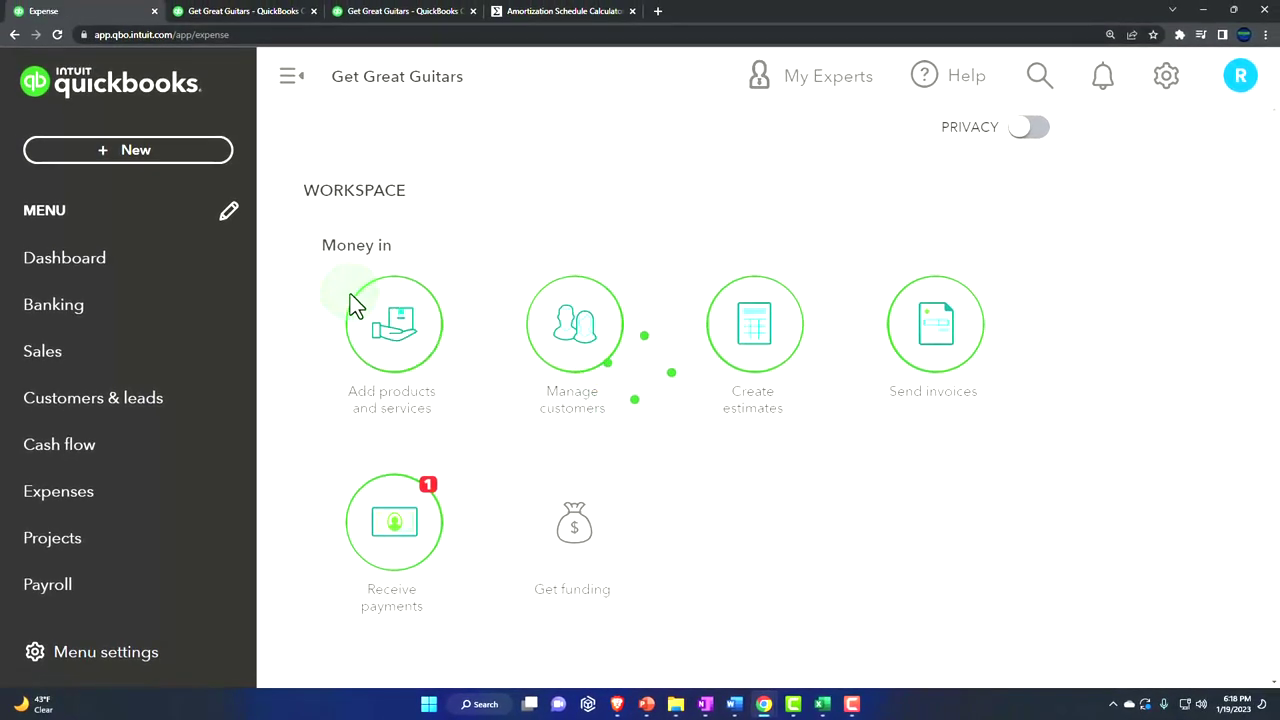
Step: Expand the expense's category details and set the first line's category to Interest paid
{"action": "scroll", "coordinate": [357, 306], "scroll_direction": "down", "scroll_amount": 3}
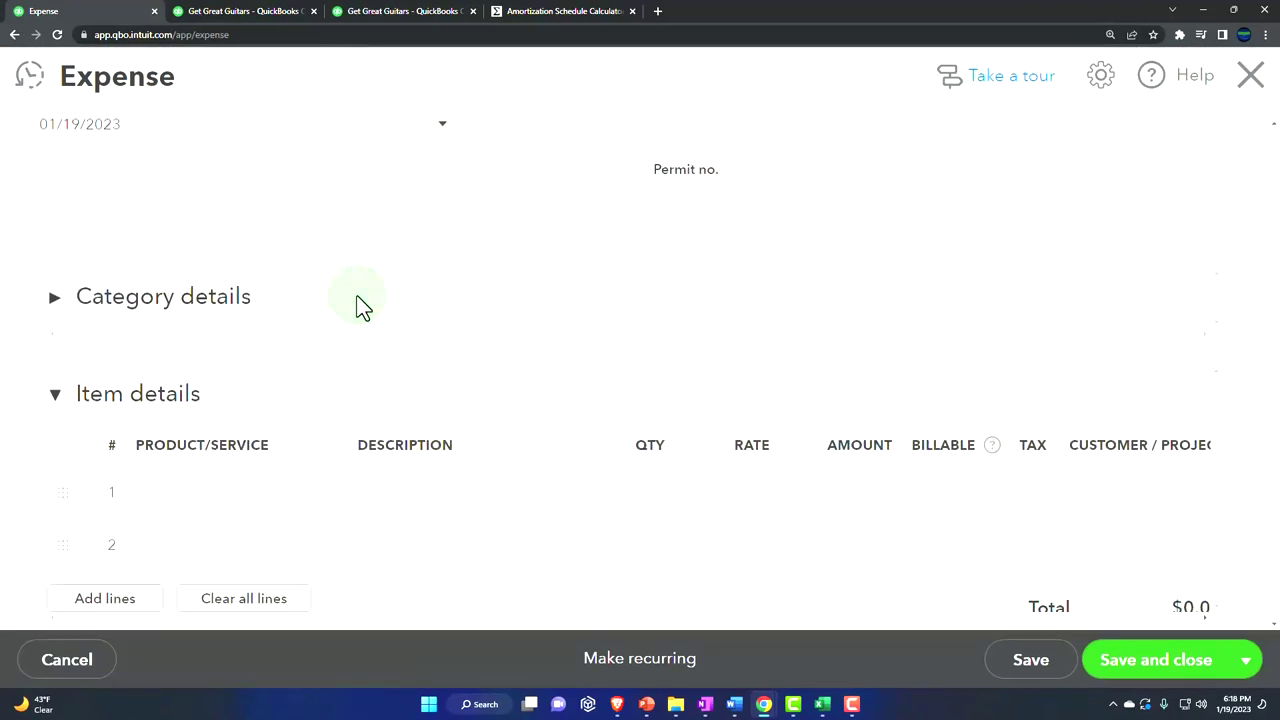
{"action": "left_click", "coordinate": [55, 165]}
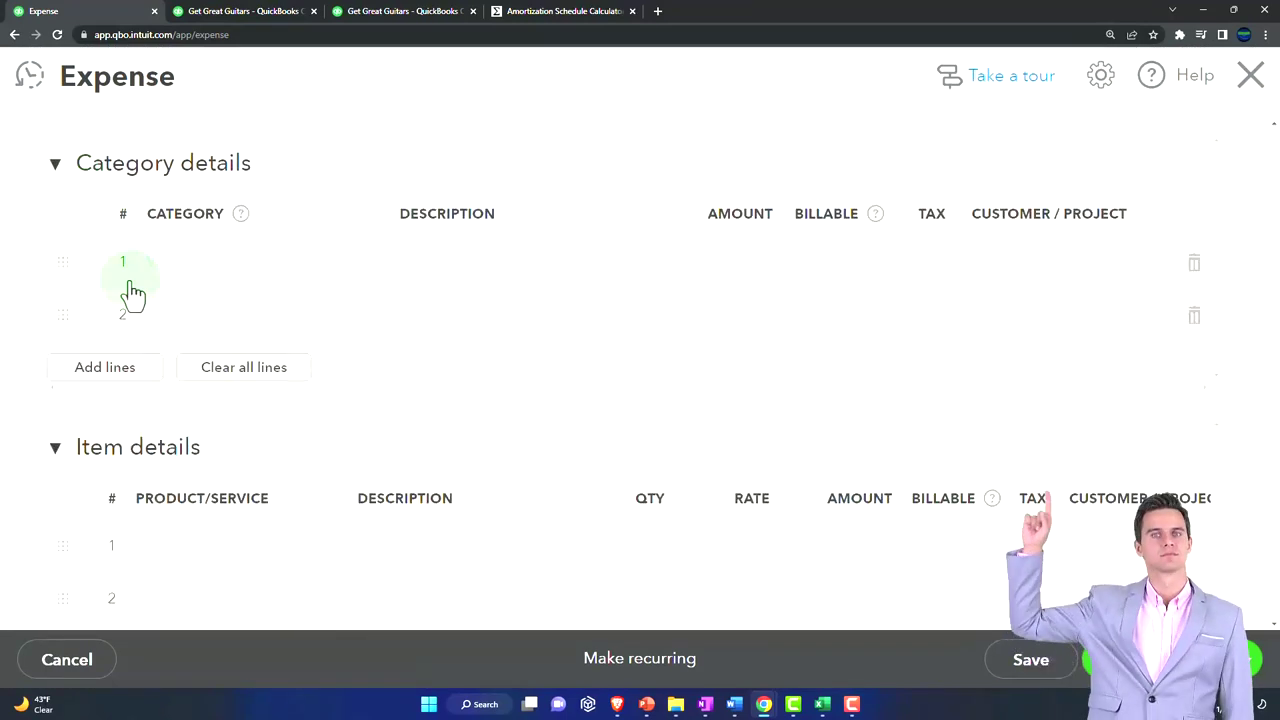
{"action": "left_click", "coordinate": [372, 268]}
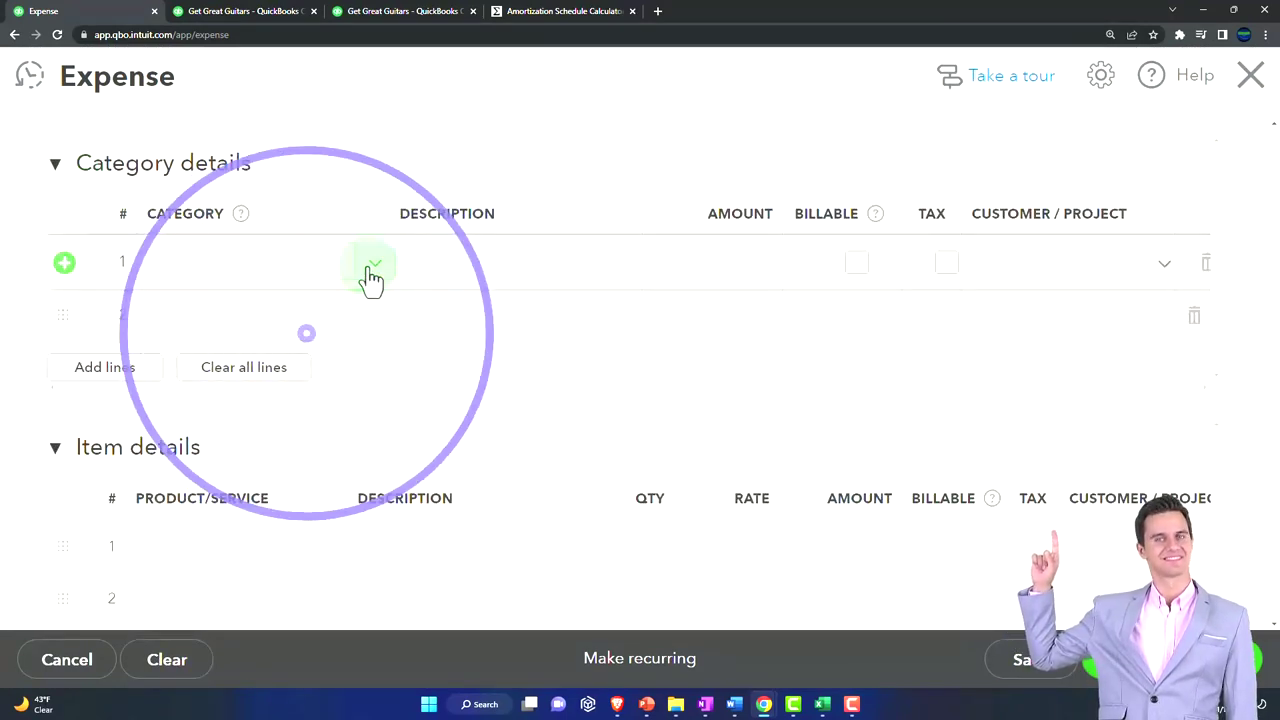
{"action": "left_click", "coordinate": [240, 280]}
{"action": "type", "text": "int"}
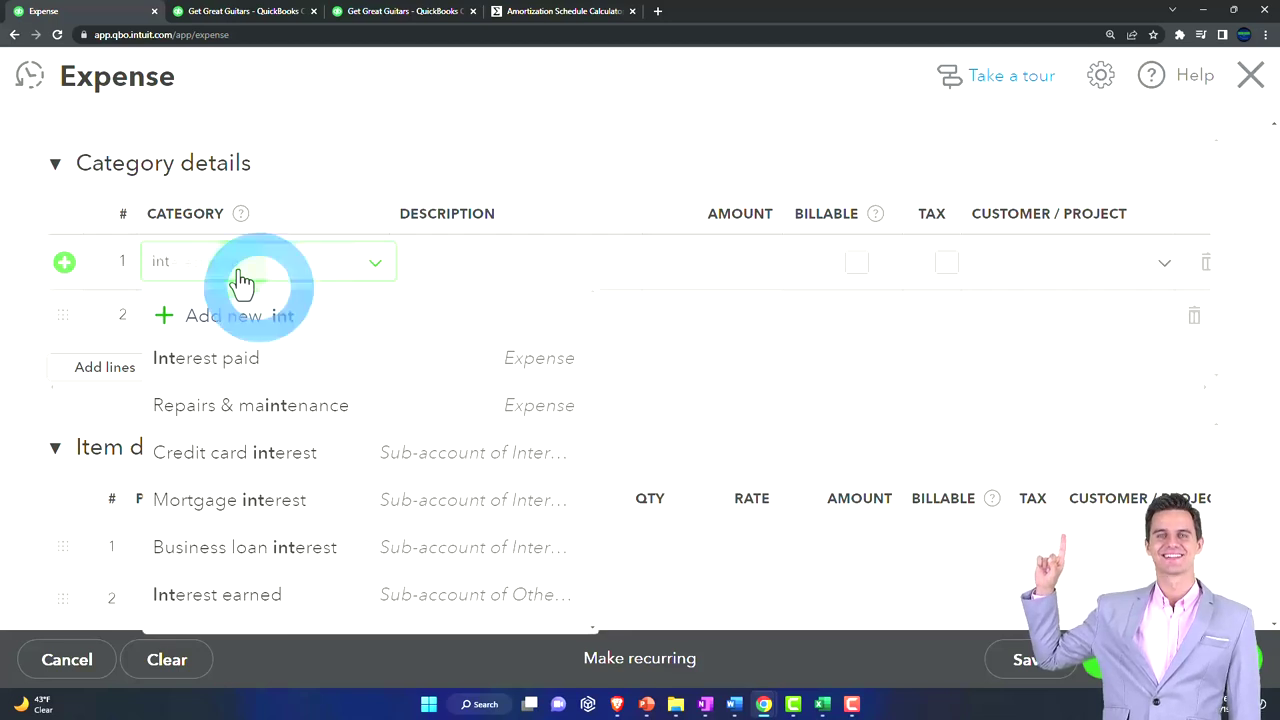
{"action": "left_click", "coordinate": [229, 360]}
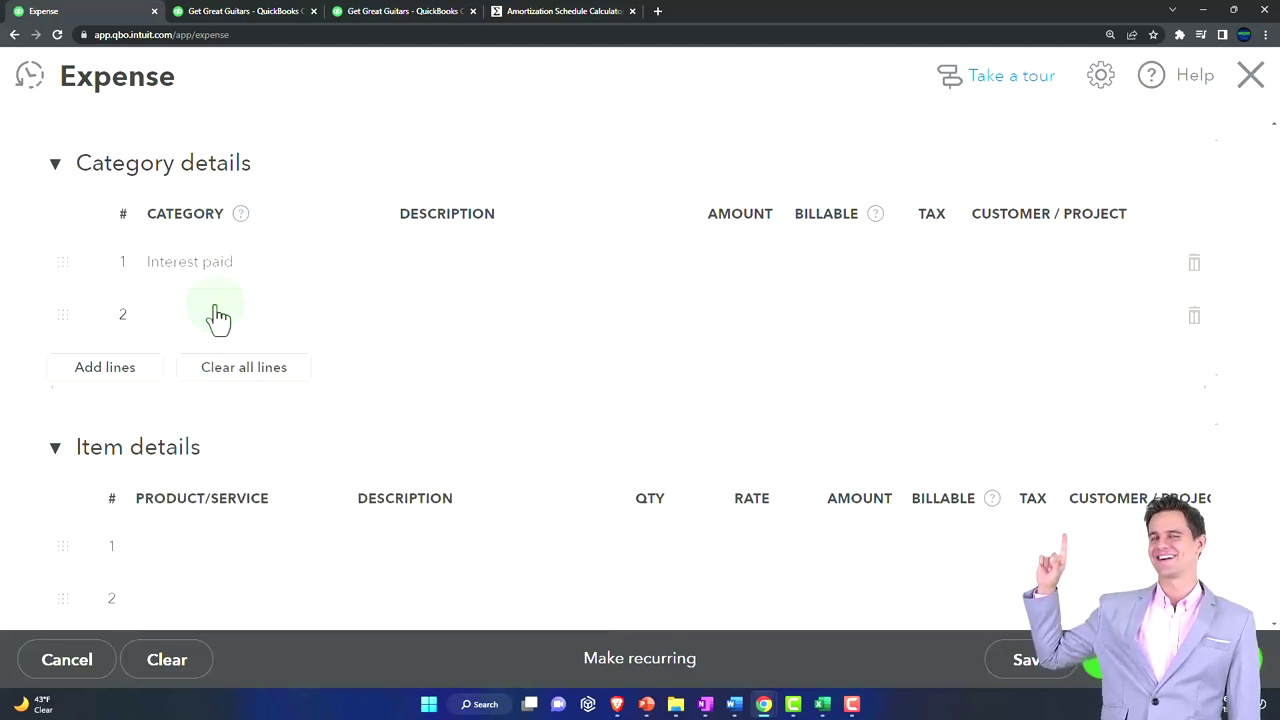
Step: Set the second category line of the expense to Loan Payable
{"action": "left_click", "coordinate": [218, 318]}
{"action": "type", "text": "loa"}
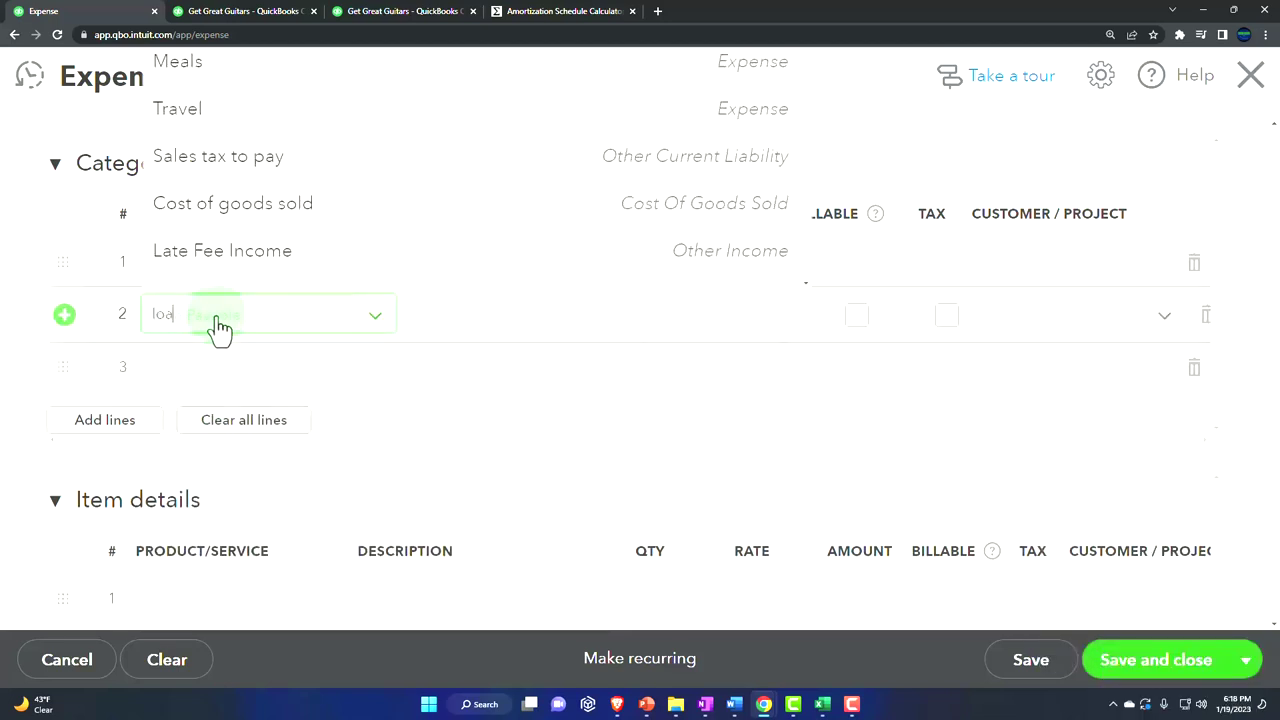
{"action": "left_click", "coordinate": [225, 411]}
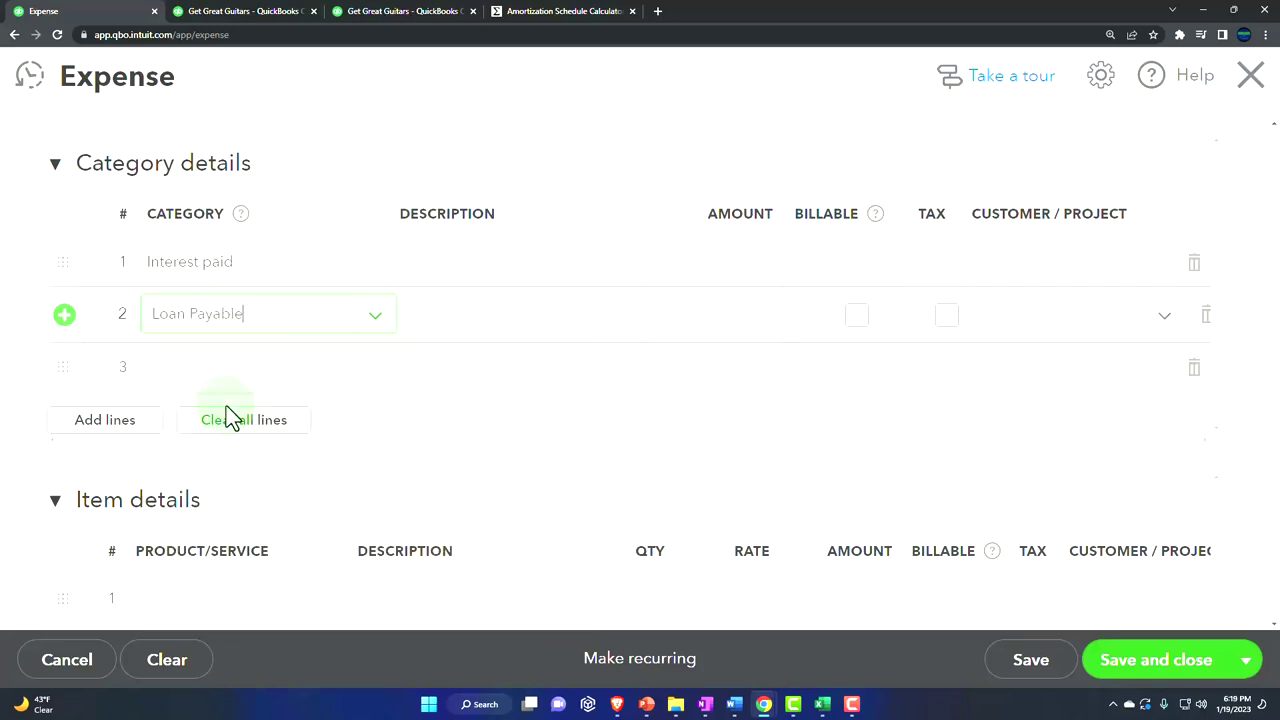
Step: Open the amount fields of the Interest paid and Loan Payable lines, and switch to the Excel amortization table to look up month 1
{"action": "left_click", "coordinate": [759, 278]}
{"action": "left_click", "coordinate": [755, 310]}
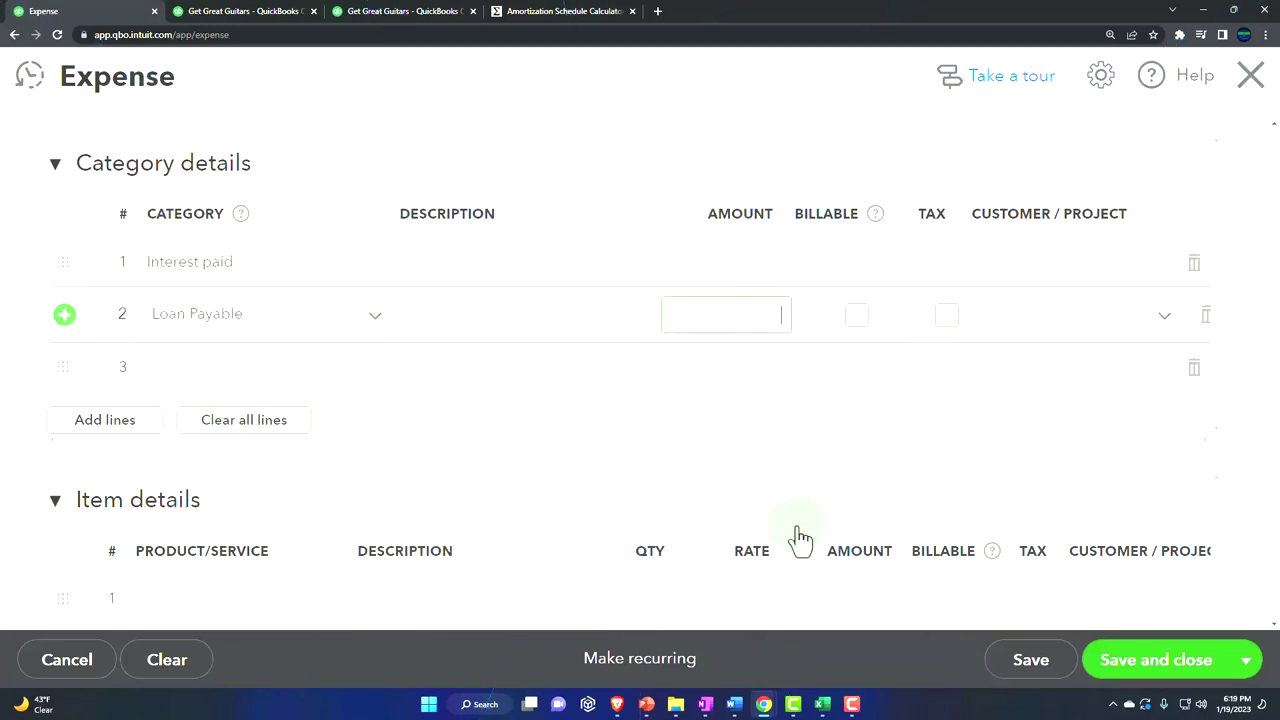
{"action": "left_click", "coordinate": [822, 704]}
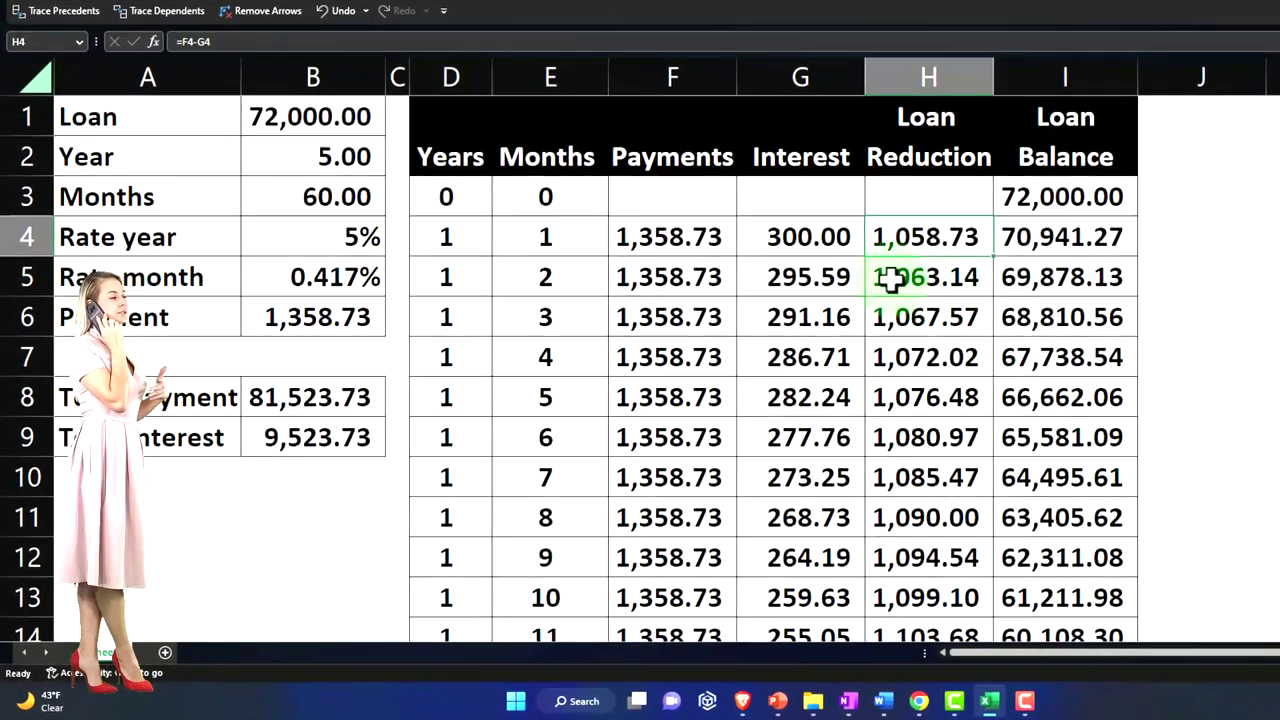
Step: Examine the interest and loan reduction split of the first monthly payments and compare it with later rows of the amortization table
{"action": "left_click_drag", "start_coordinate": [768, 294], "coordinate": [818, 422]}
{"action": "left_click_drag", "start_coordinate": [907, 390], "coordinate": [907, 390]}
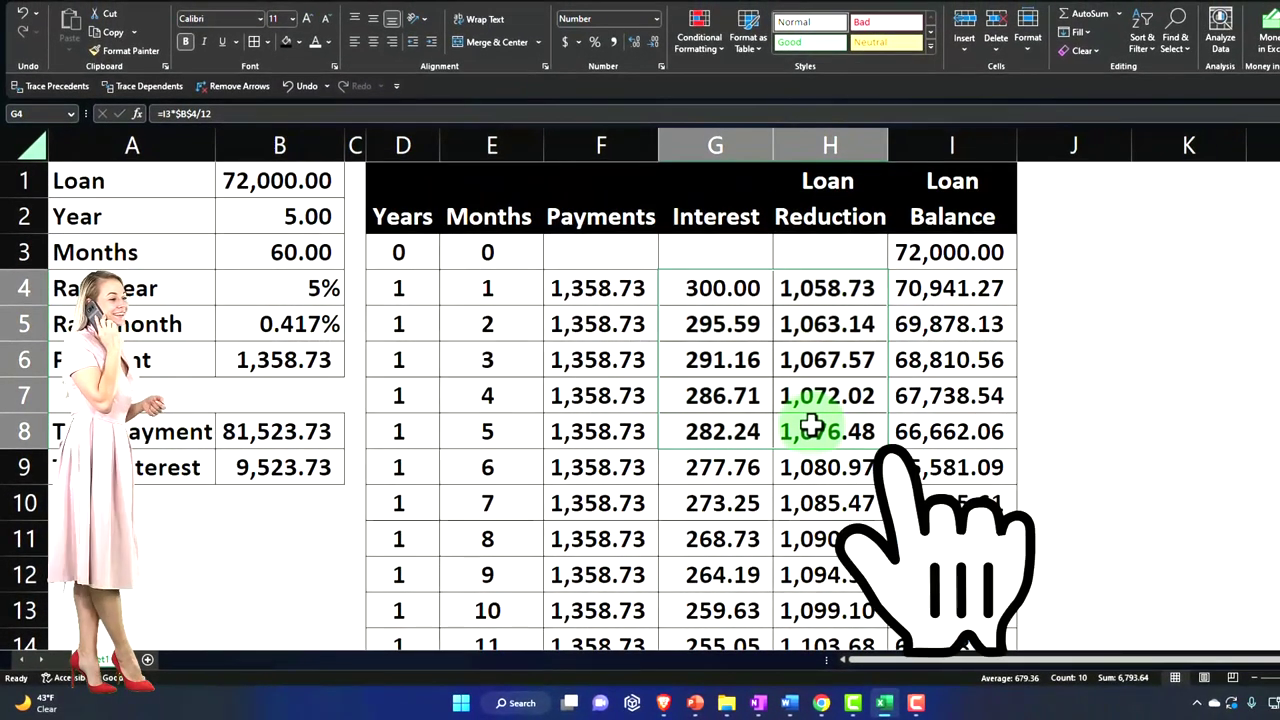
{"action": "left_click_drag", "start_coordinate": [735, 288], "coordinate": [808, 395]}
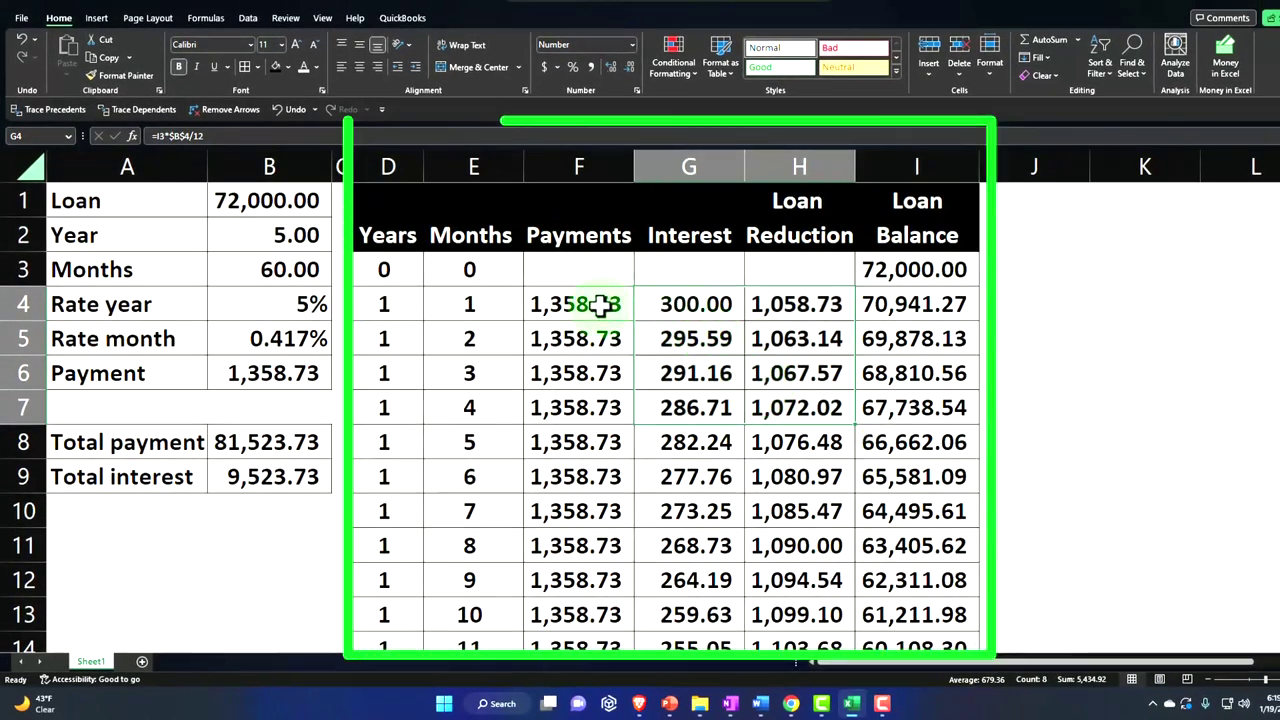
{"action": "left_click_drag", "start_coordinate": [600, 305], "coordinate": [865, 304]}
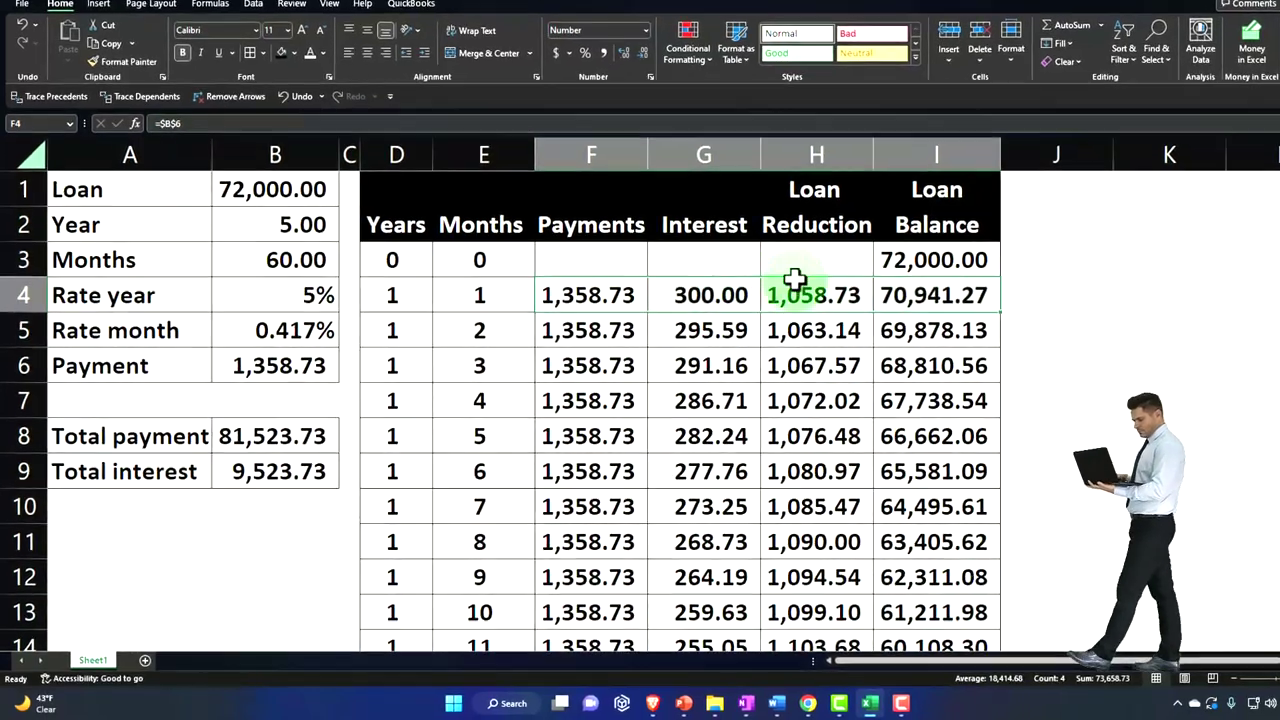
{"action": "left_click", "coordinate": [899, 273]}
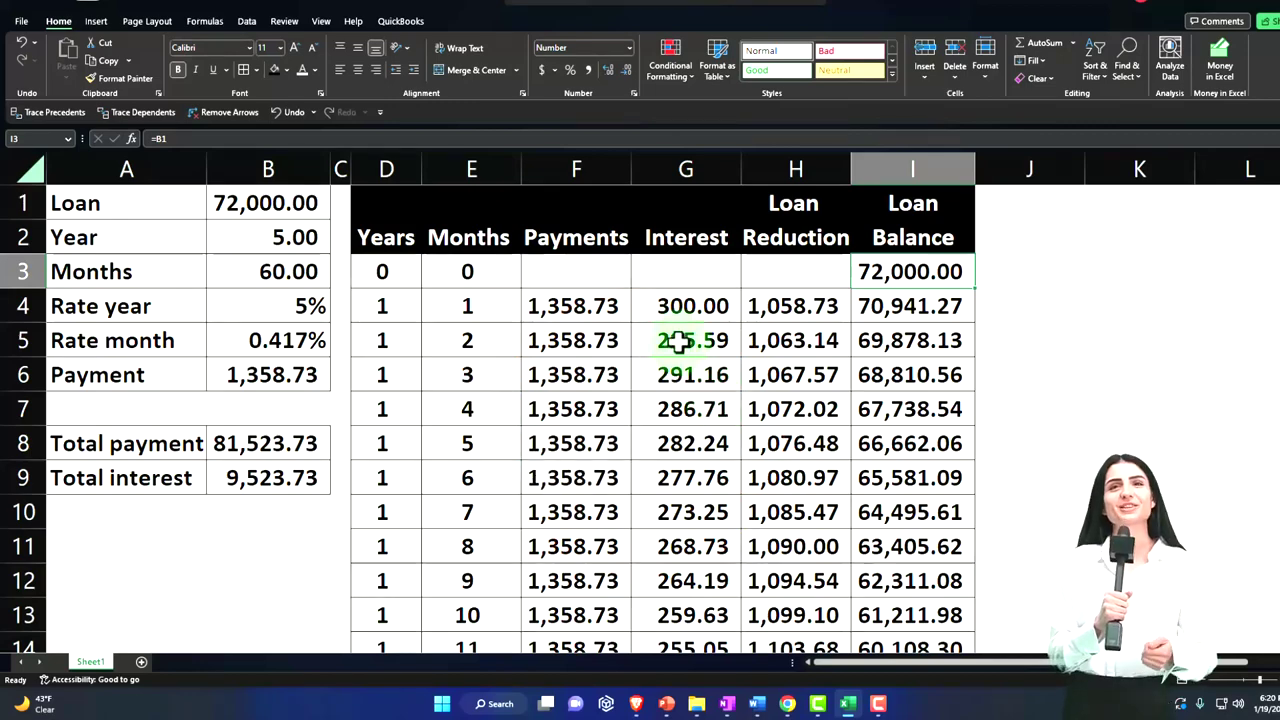
{"action": "scroll", "coordinate": [572, 410], "scroll_direction": "down", "scroll_amount": 2}
{"action": "scroll", "coordinate": [578, 418], "scroll_direction": "down", "scroll_amount": 1}
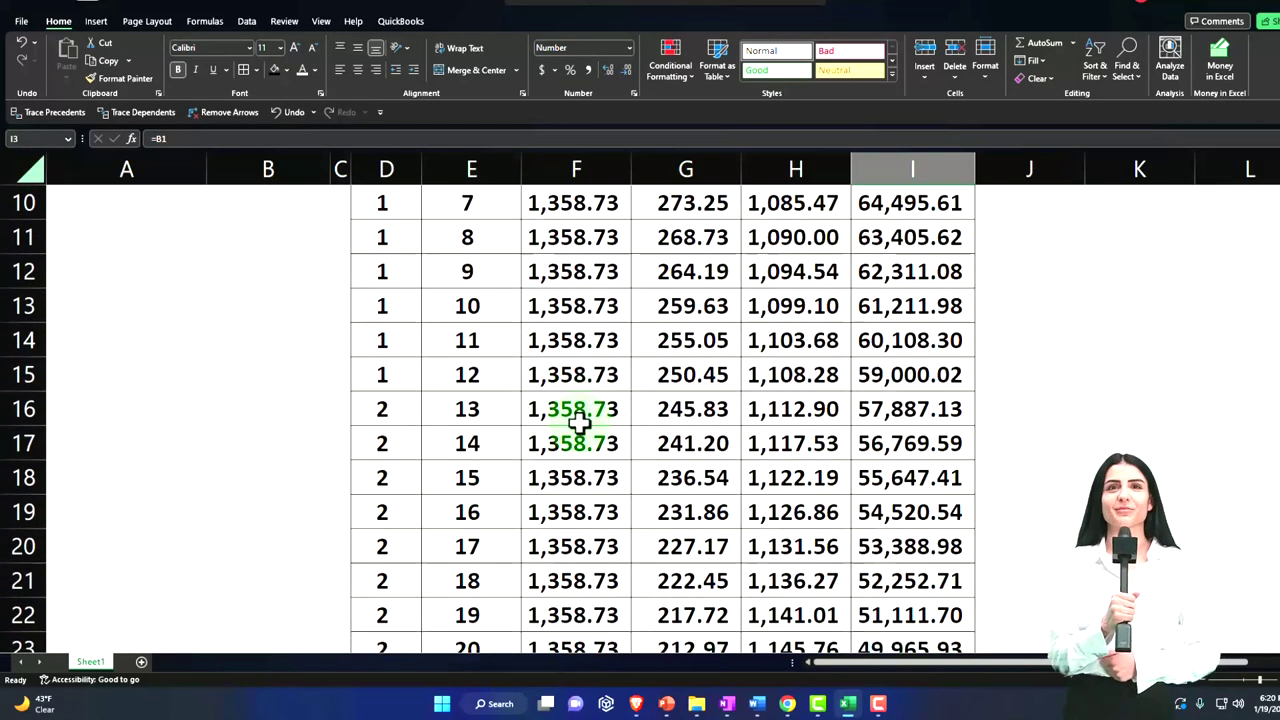
{"action": "scroll", "coordinate": [578, 422], "scroll_direction": "up", "scroll_amount": 1}
{"action": "scroll", "coordinate": [578, 422], "scroll_direction": "up", "scroll_amount": 2}
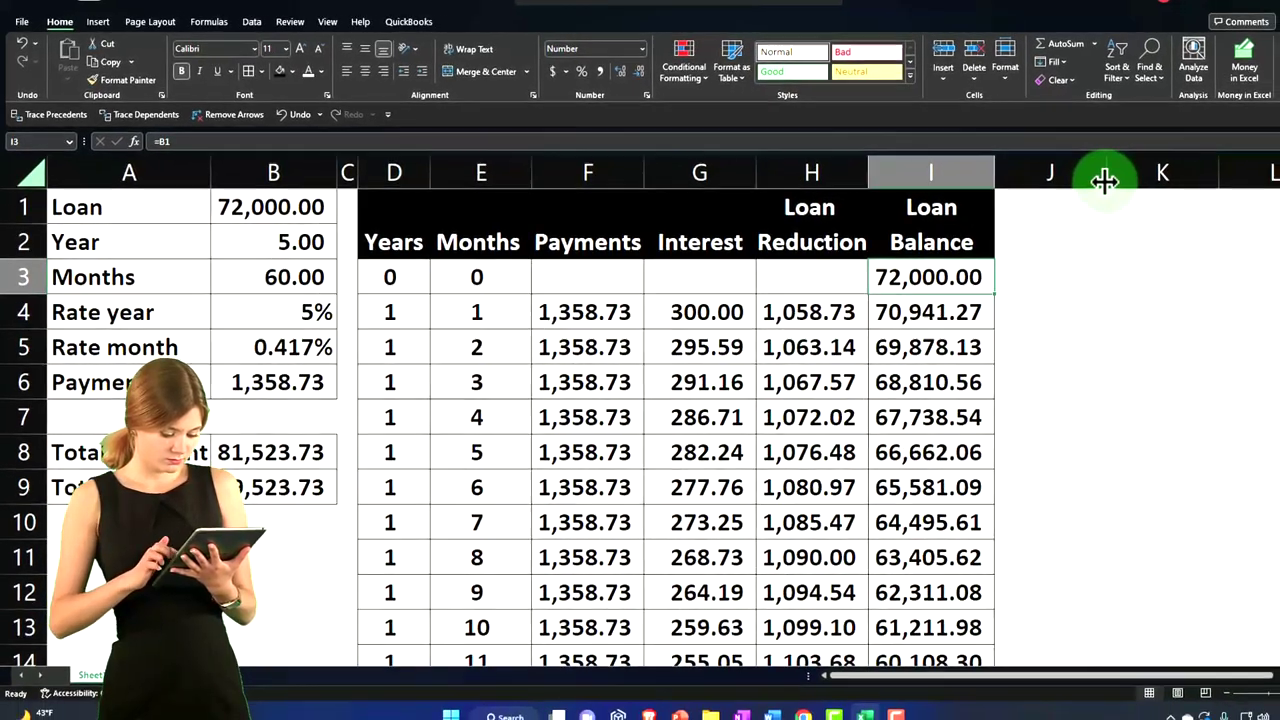
Step: Narrow column J and calculate one year of loan payments in K4 with the formula =B6*12
{"action": "left_click_drag", "start_coordinate": [1143, 180], "coordinate": [1104, 185]}
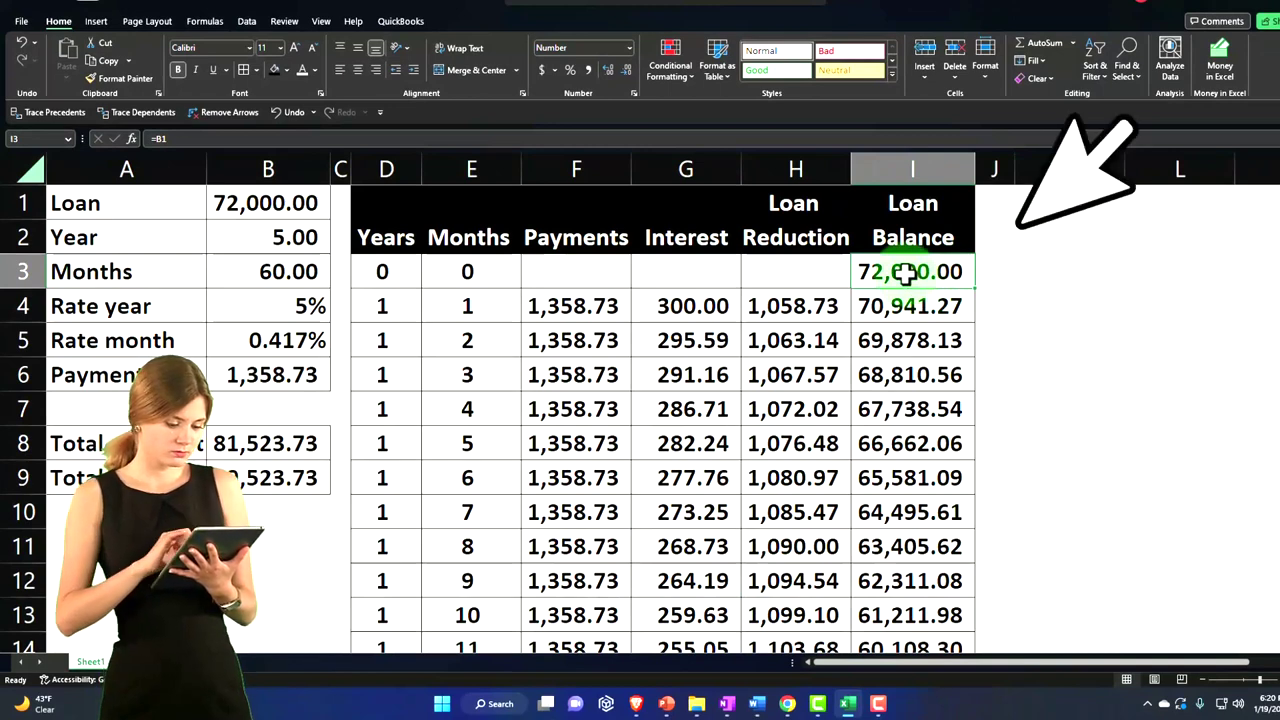
{"action": "left_click", "coordinate": [1051, 294]}
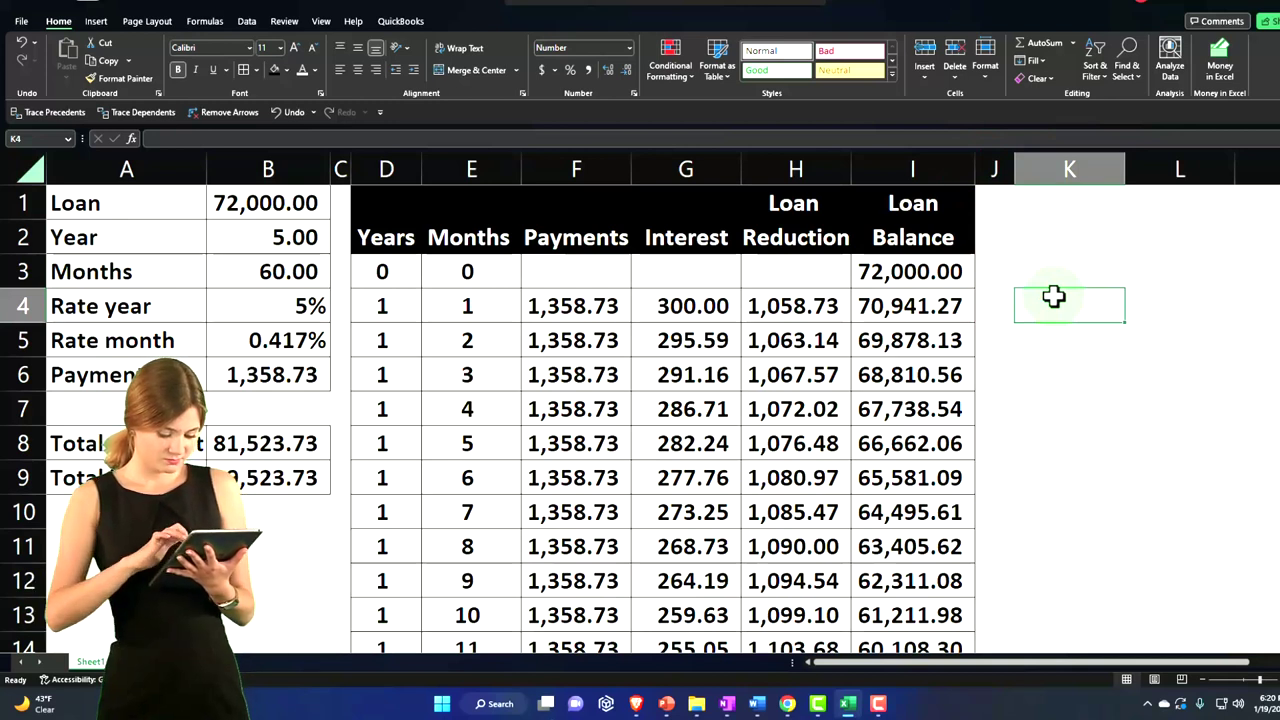
{"action": "type", "text": "="}
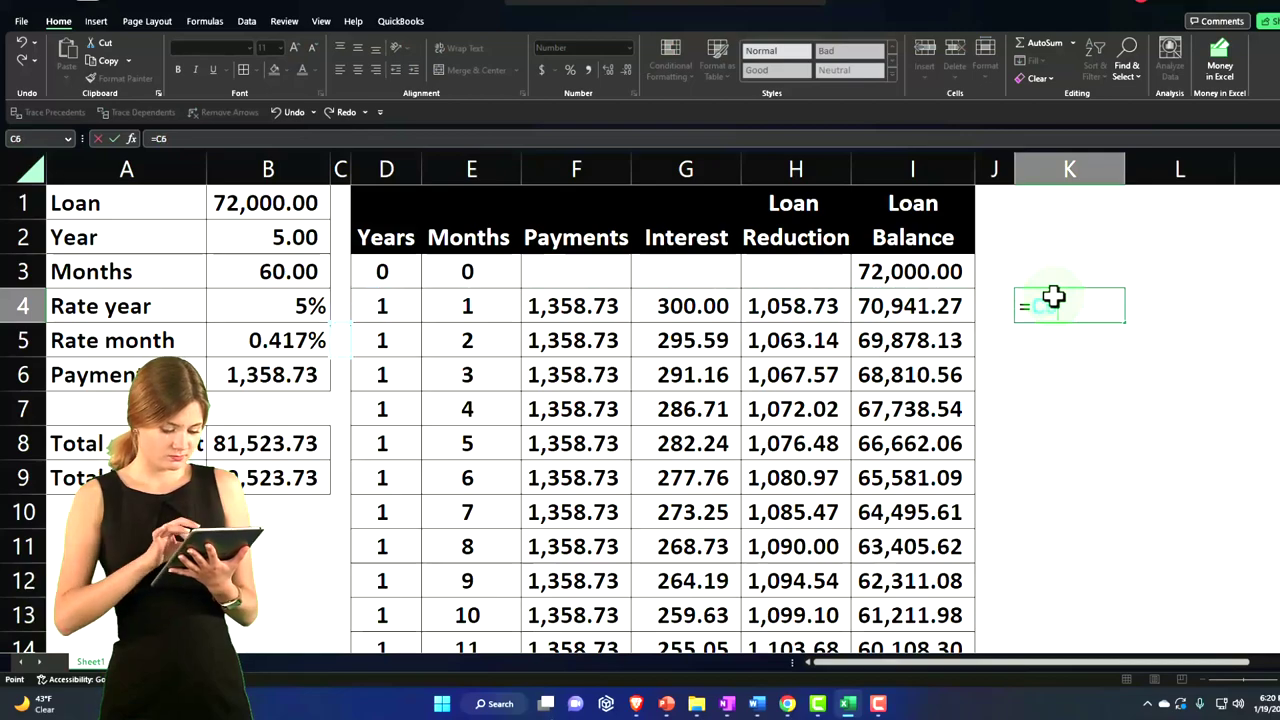
{"action": "type", "text": "*12"}
{"action": "key", "text": "Return"}
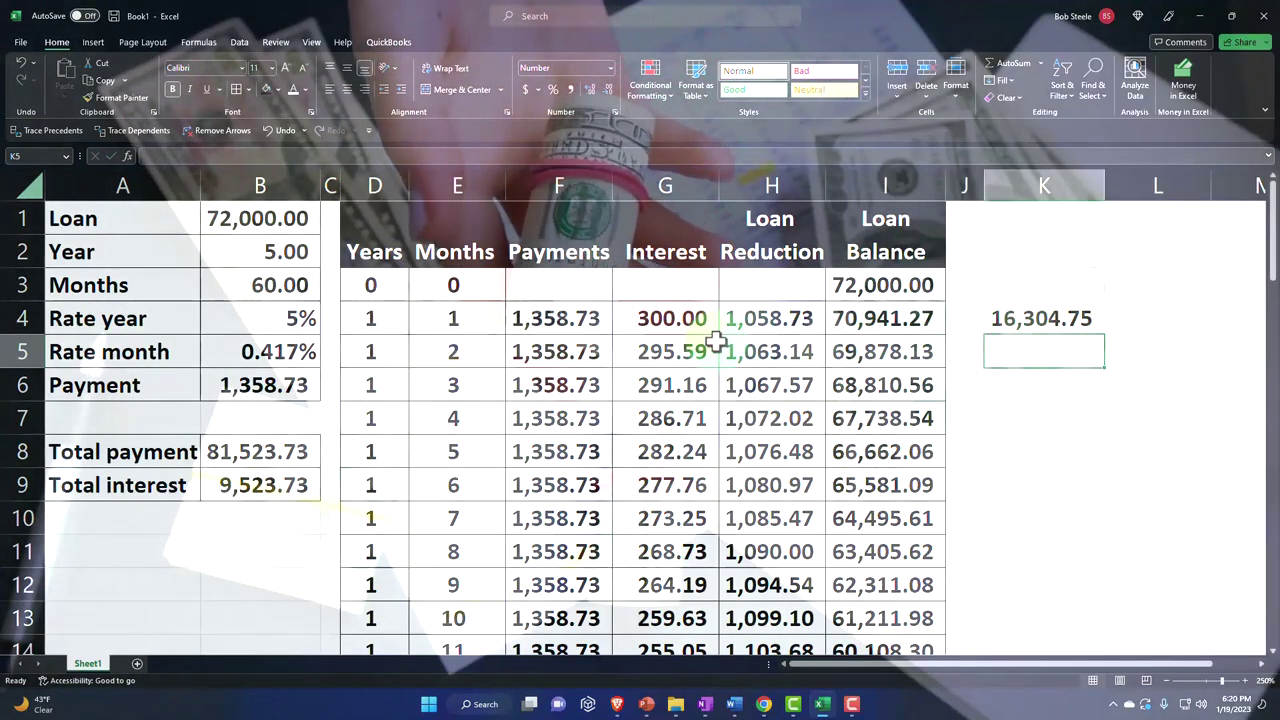
Step: Sum the first twelve months of loan reduction (H4:H15) in K5
{"action": "type", "text": "=sum("}
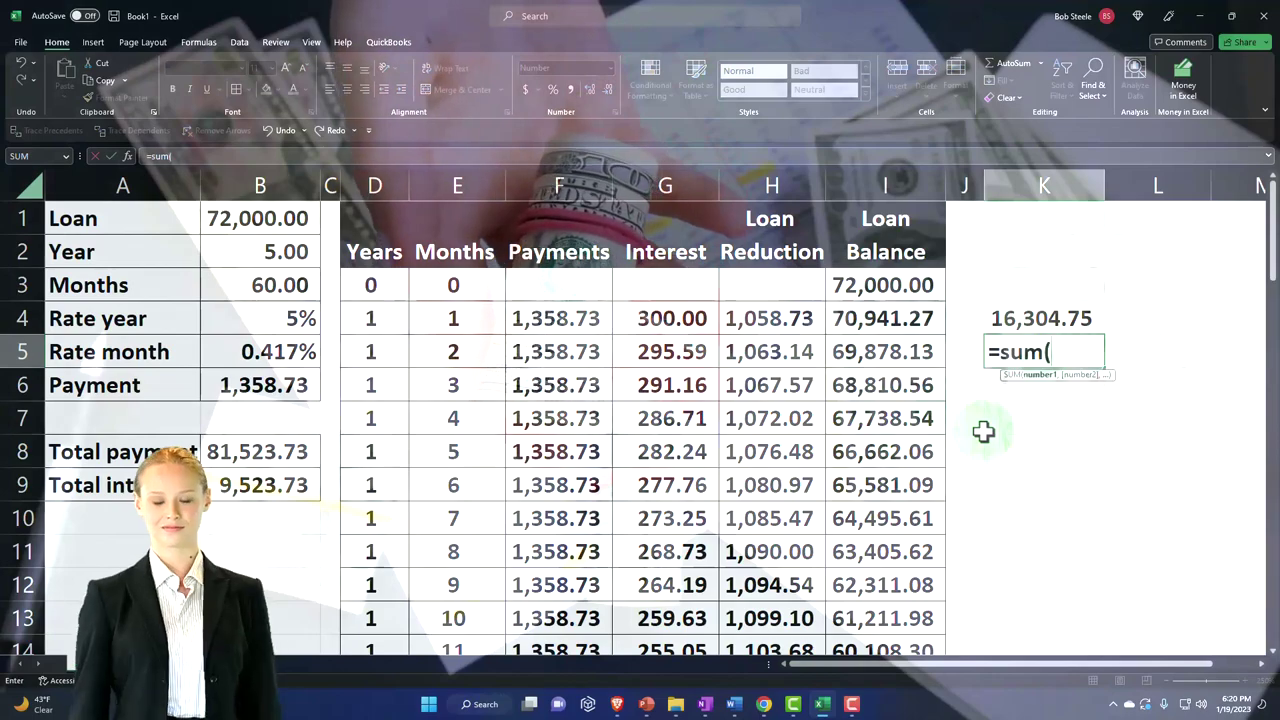
{"action": "key", "text": "Left"}
{"action": "key", "text": "Left"}
{"action": "key", "text": "Left"}
{"action": "key", "text": "Up"}
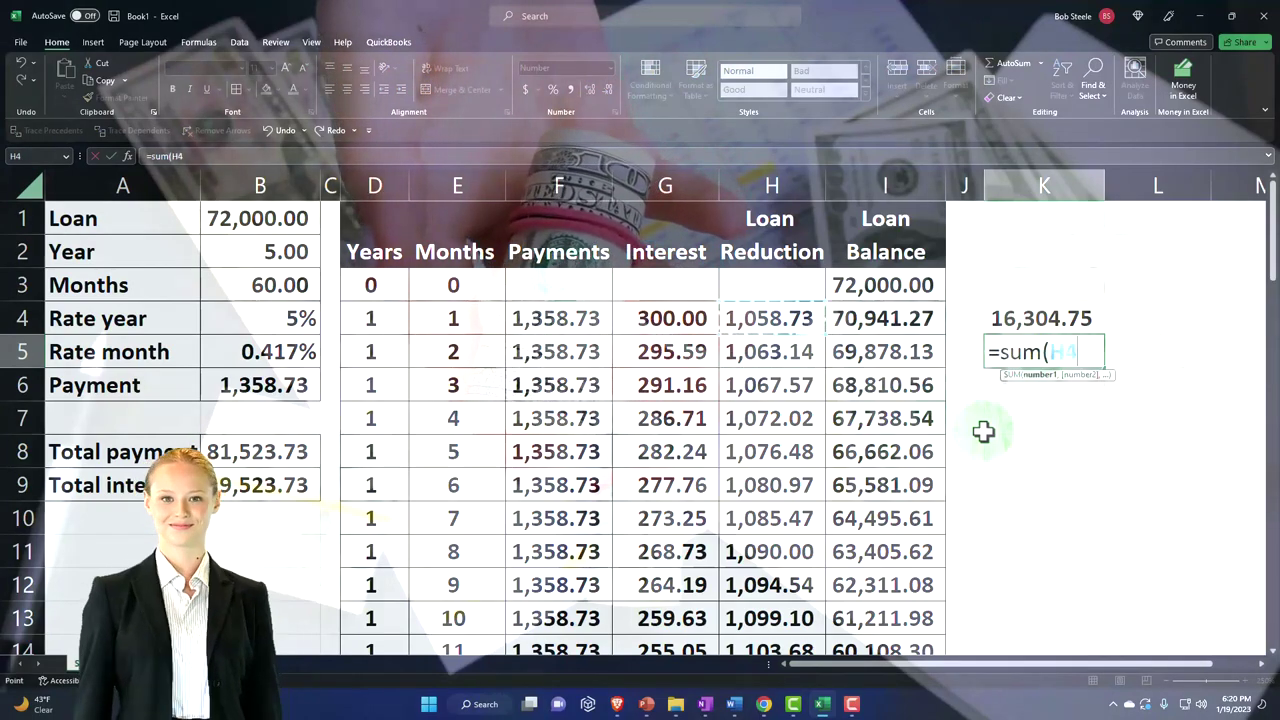
{"action": "key", "text": "shift+Down"}
{"action": "key", "text": "shift+Down"}
{"action": "key", "text": "shift+Down"}
{"action": "key", "text": "shift+Down"}
{"action": "key", "text": "shift+Down"}
{"action": "key", "text": "shift+Down"}
{"action": "key", "text": "shift+Down"}
{"action": "key", "text": "shift+Down"}
{"action": "key", "text": "shift+Down"}
{"action": "key", "text": "shift+Down"}
{"action": "key", "text": "shift+Down"}
{"action": "key", "text": "shift+Down"}
{"action": "key", "text": "shift+Down"}
{"action": "key", "text": "shift+Down"}
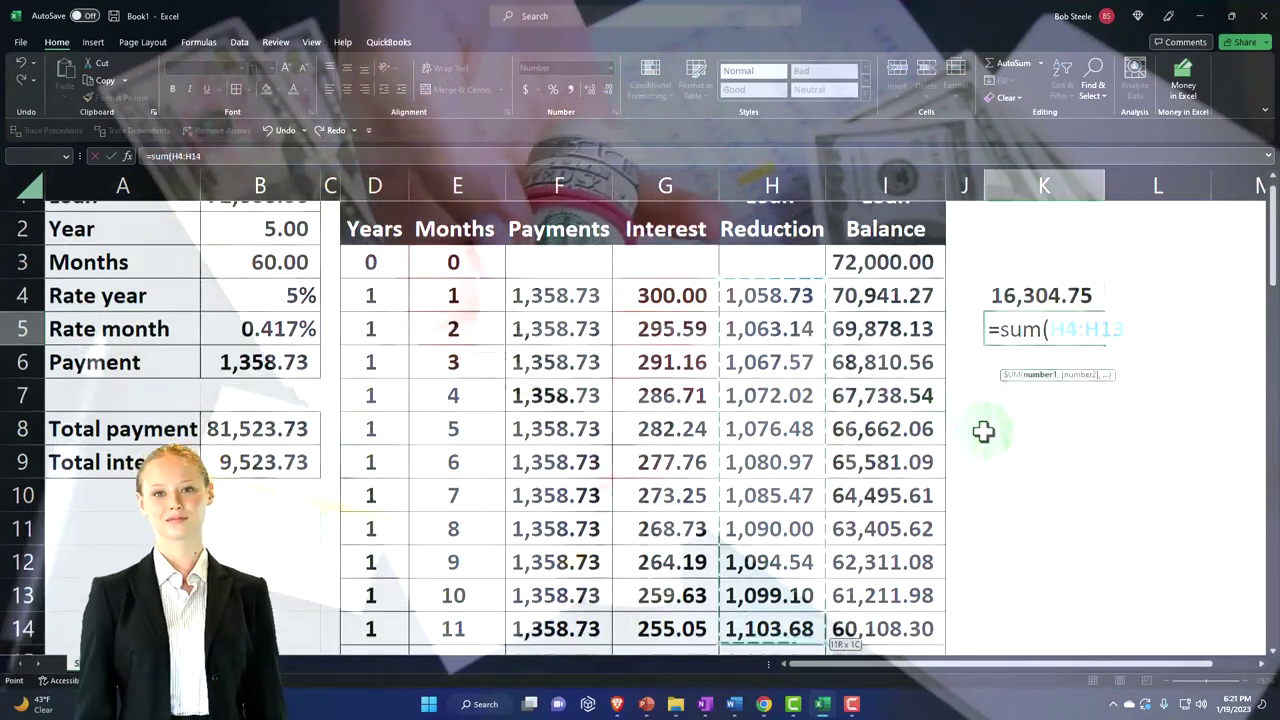
{"action": "key", "text": "shift+Up"}
{"action": "key", "text": "shift+Up"}
{"action": "key", "text": "shift+Up"}
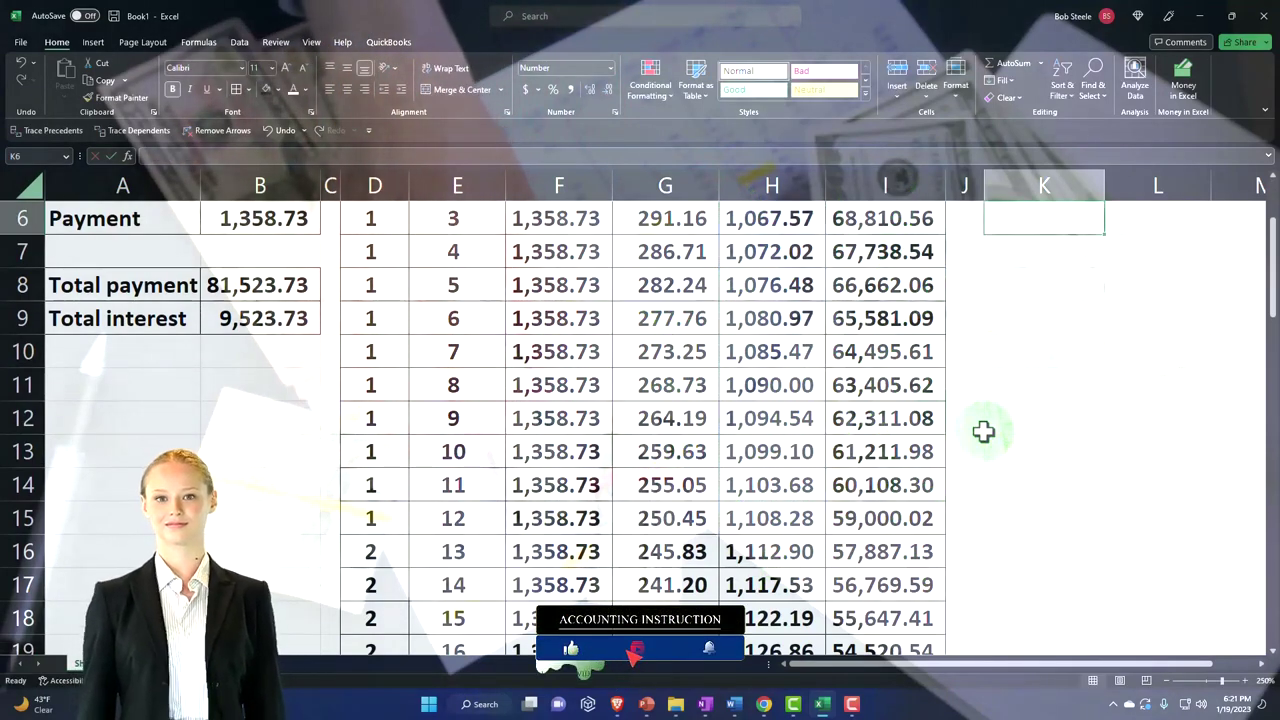
{"action": "key", "text": "Return"}
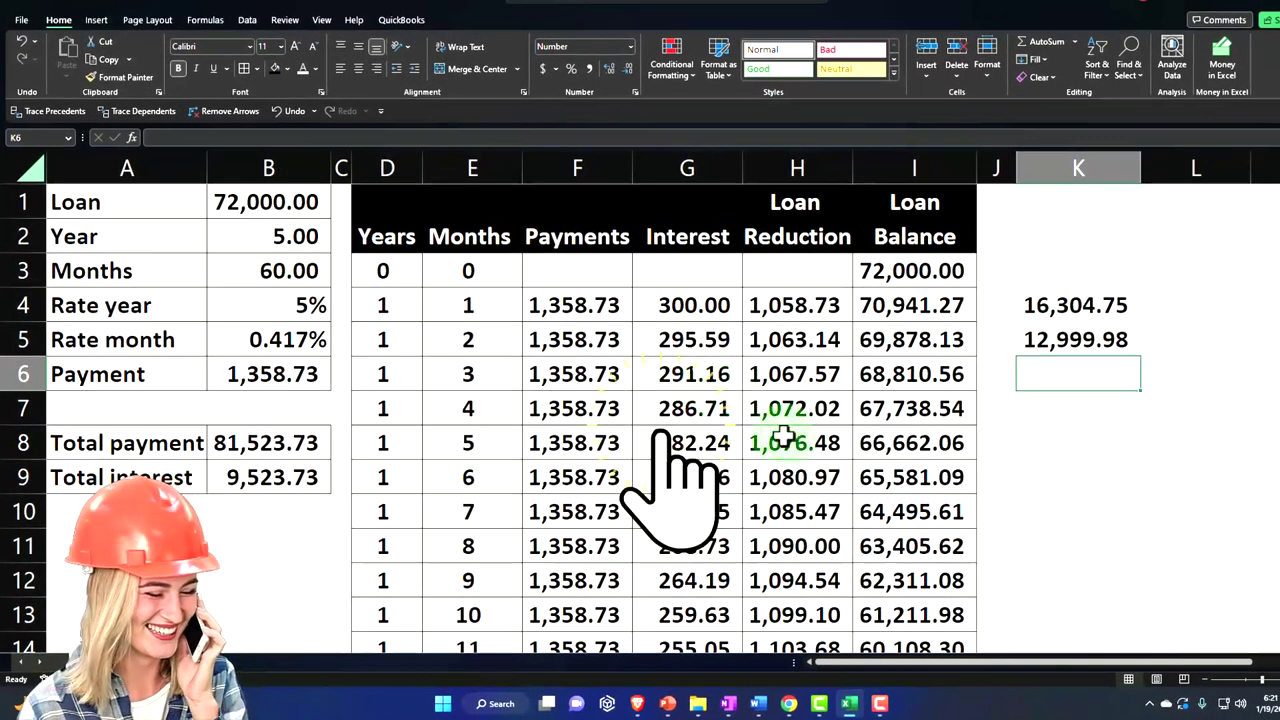
Step: Calculate the balance after one year in K6 by subtracting K5 from the starting loan balance in I3
{"action": "key", "text": "Up"}
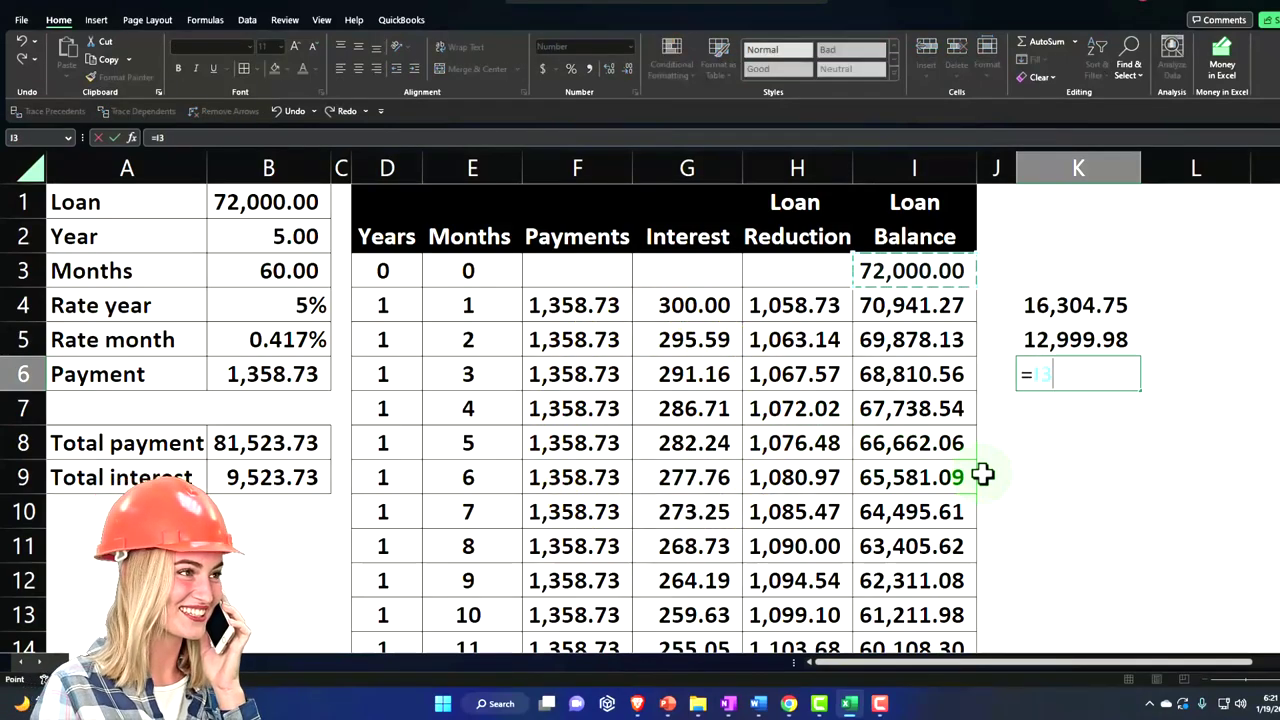
{"action": "key", "text": "Up"}
{"action": "key", "text": "Return"}
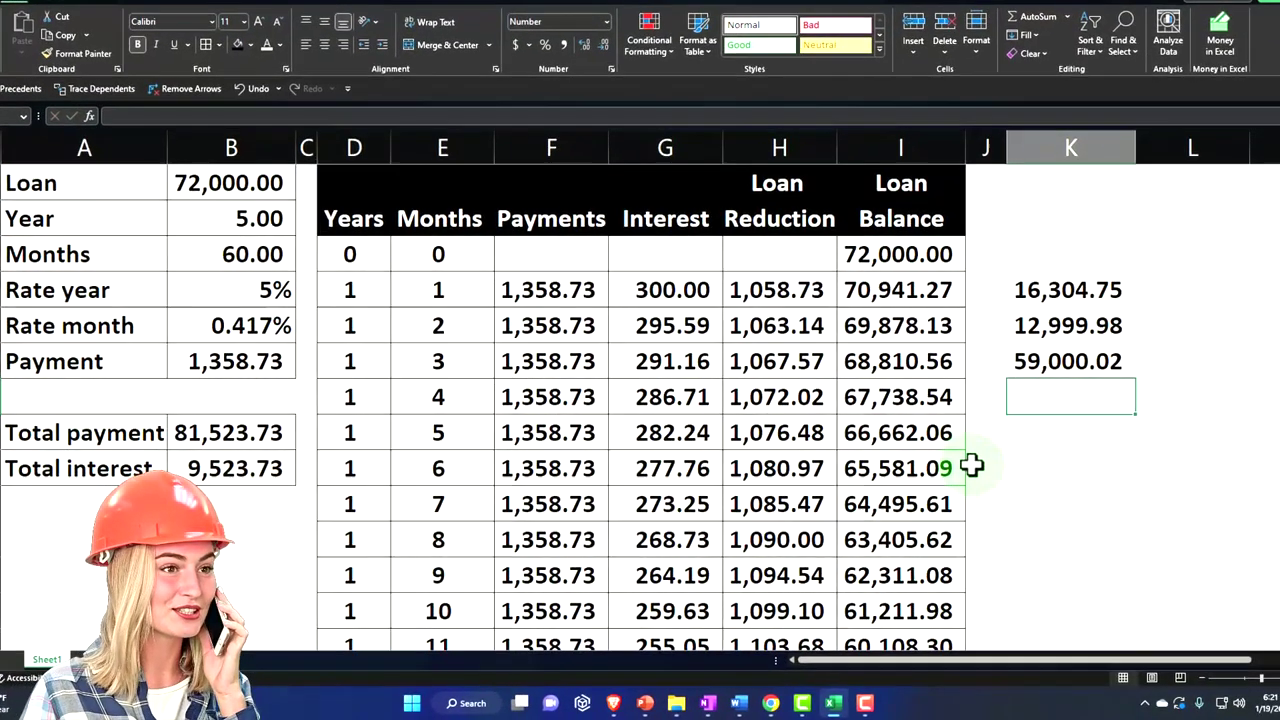
Step: Compare the result with the month 12 loan balance and clear the scratch calculations in K4:K6
{"action": "scroll", "coordinate": [976, 476], "scroll_direction": "down", "scroll_amount": 1}
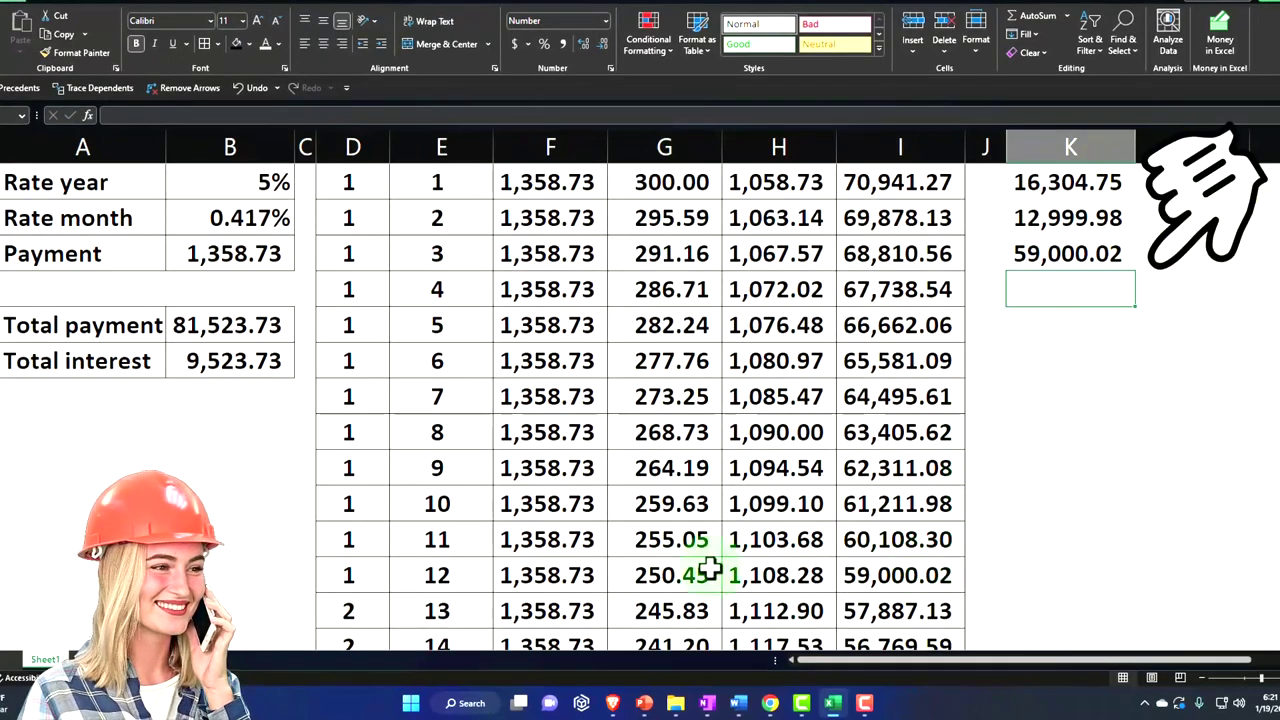
{"action": "left_click", "coordinate": [893, 577]}
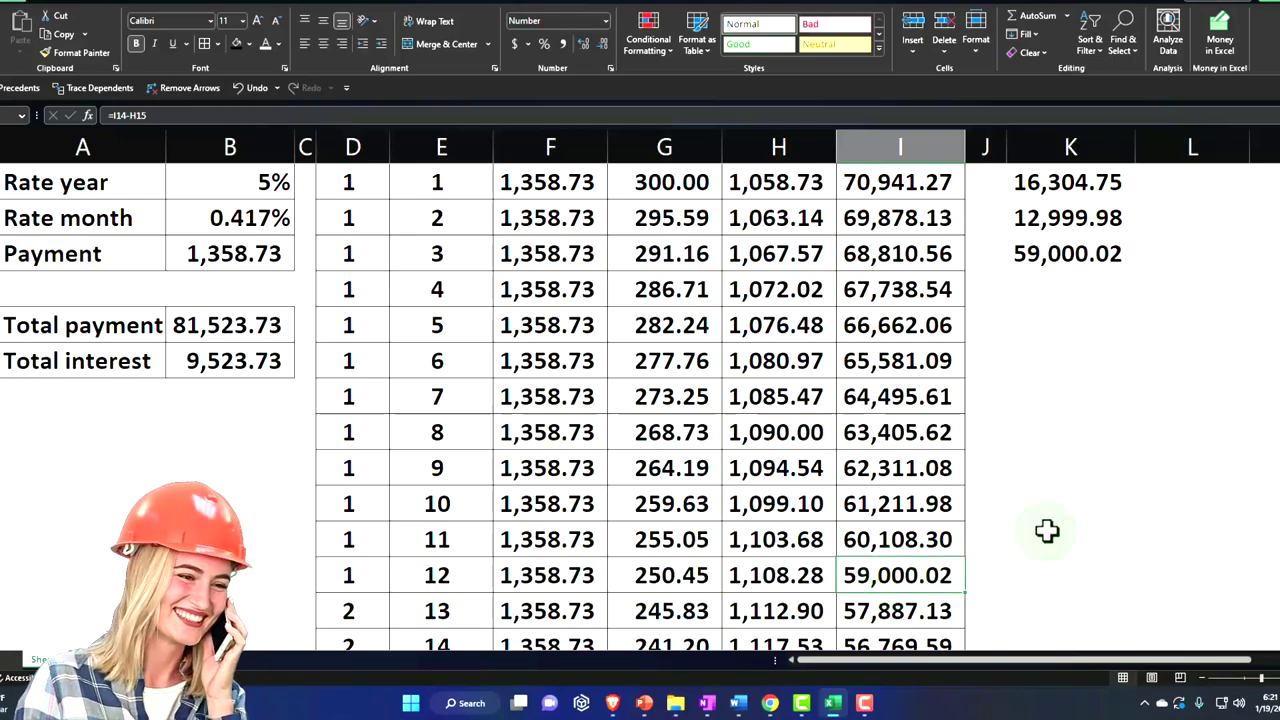
{"action": "scroll", "coordinate": [1050, 500], "scroll_direction": "up", "scroll_amount": 1}
{"action": "left_click_drag", "start_coordinate": [1057, 290], "coordinate": [1058, 360]}
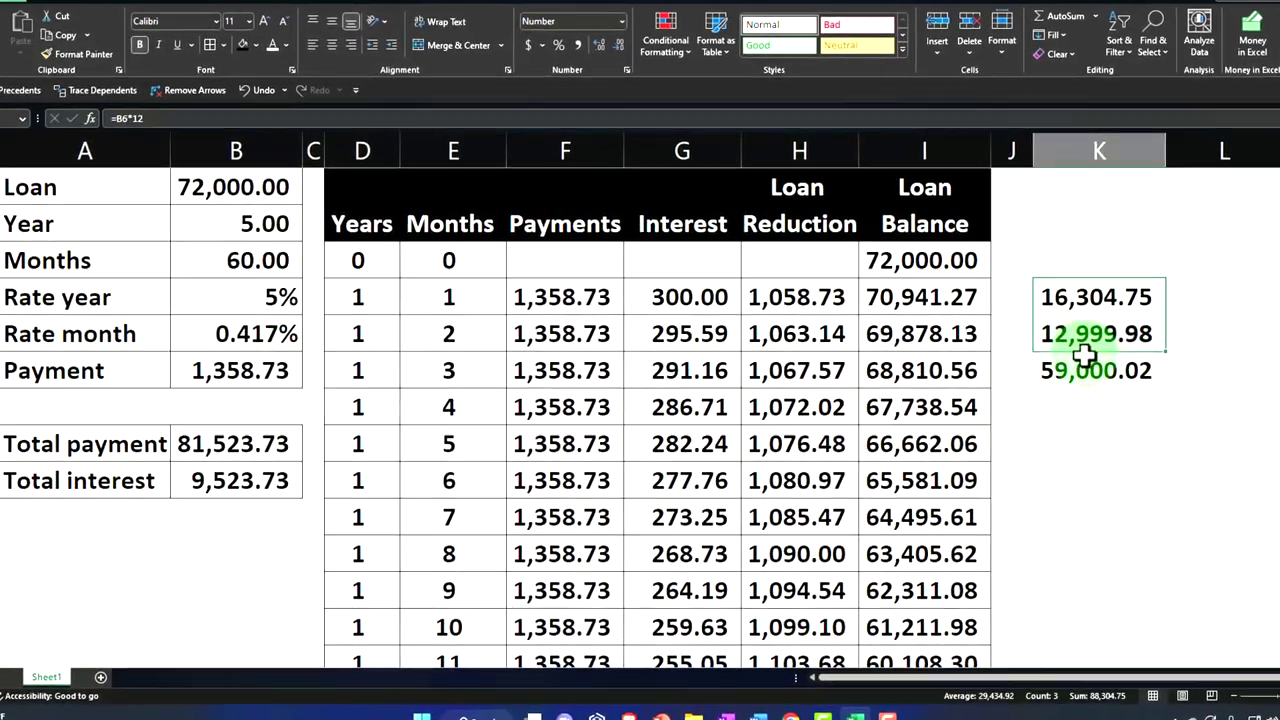
{"action": "key", "text": "Delete"}
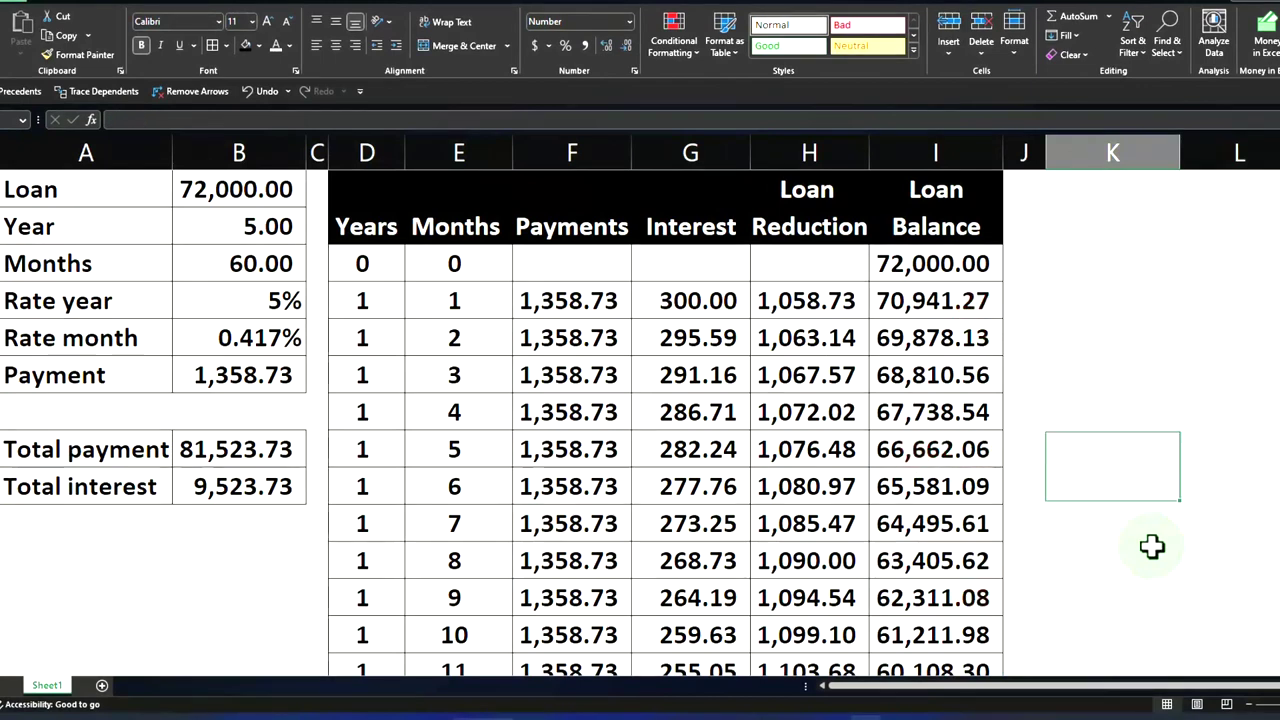
Step: Enter 0 for Payments, Interest and Loan Reduction in the month 0 row (F3:H3)
{"action": "left_click", "coordinate": [572, 266]}
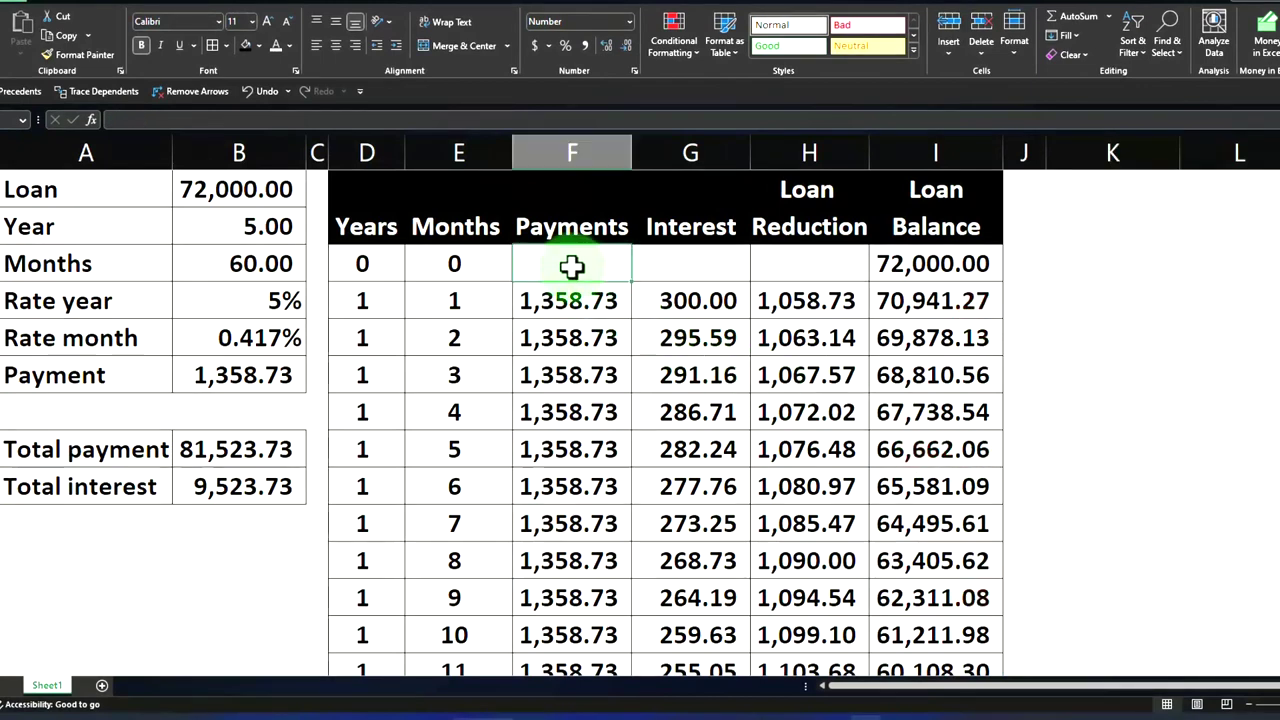
{"action": "type", "text": "0"}
{"action": "key", "text": "Tab"}
{"action": "type", "text": "0"}
{"action": "key", "text": "Tab"}
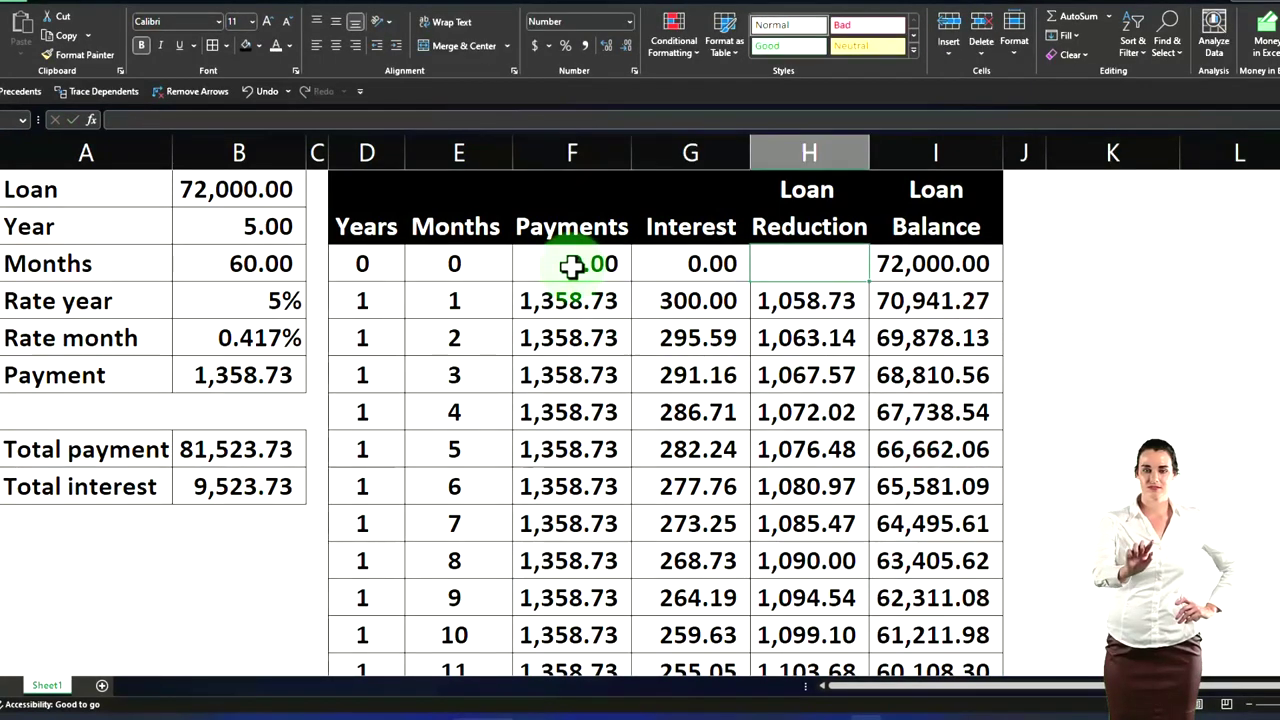
{"action": "type", "text": "0"}
{"action": "key", "text": "Tab"}
{"action": "left_click", "coordinate": [520, 316]}
{"action": "left_click", "coordinate": [368, 230]}
{"action": "left_click_drag", "start_coordinate": [385, 248], "coordinate": [905, 585]}
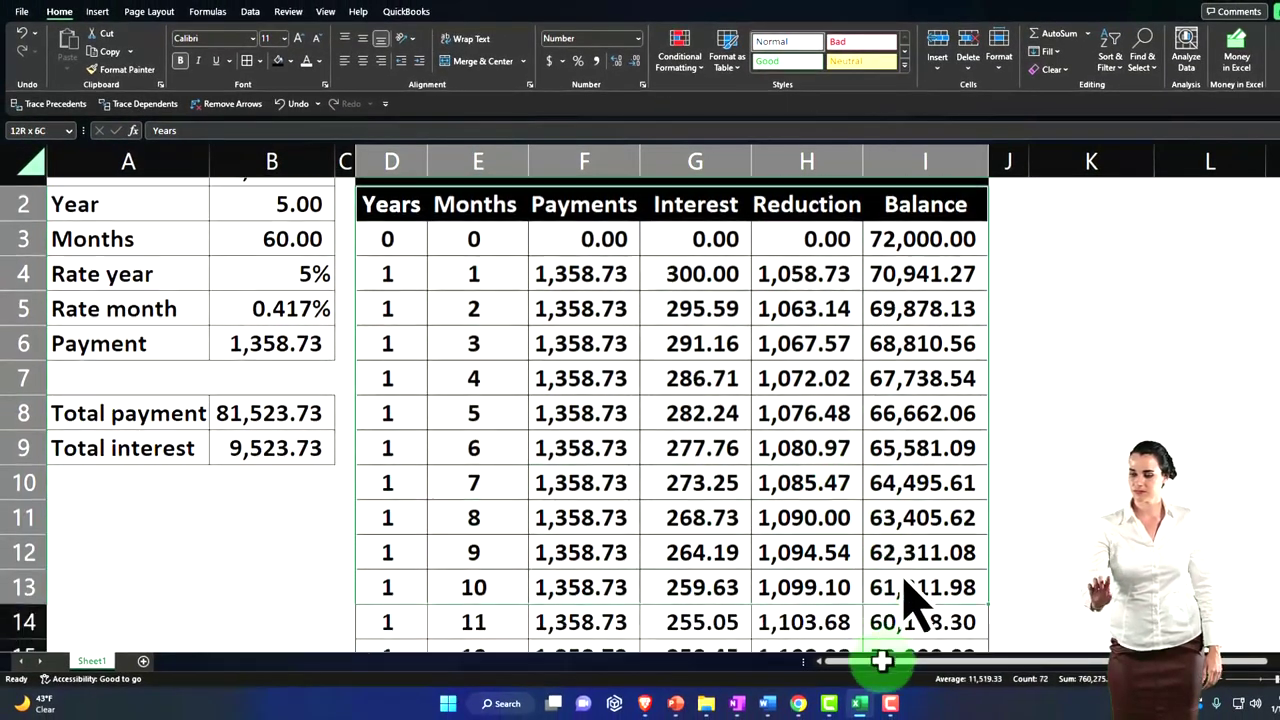
{"action": "left_click_drag", "start_coordinate": [878, 672], "coordinate": [875, 587]}
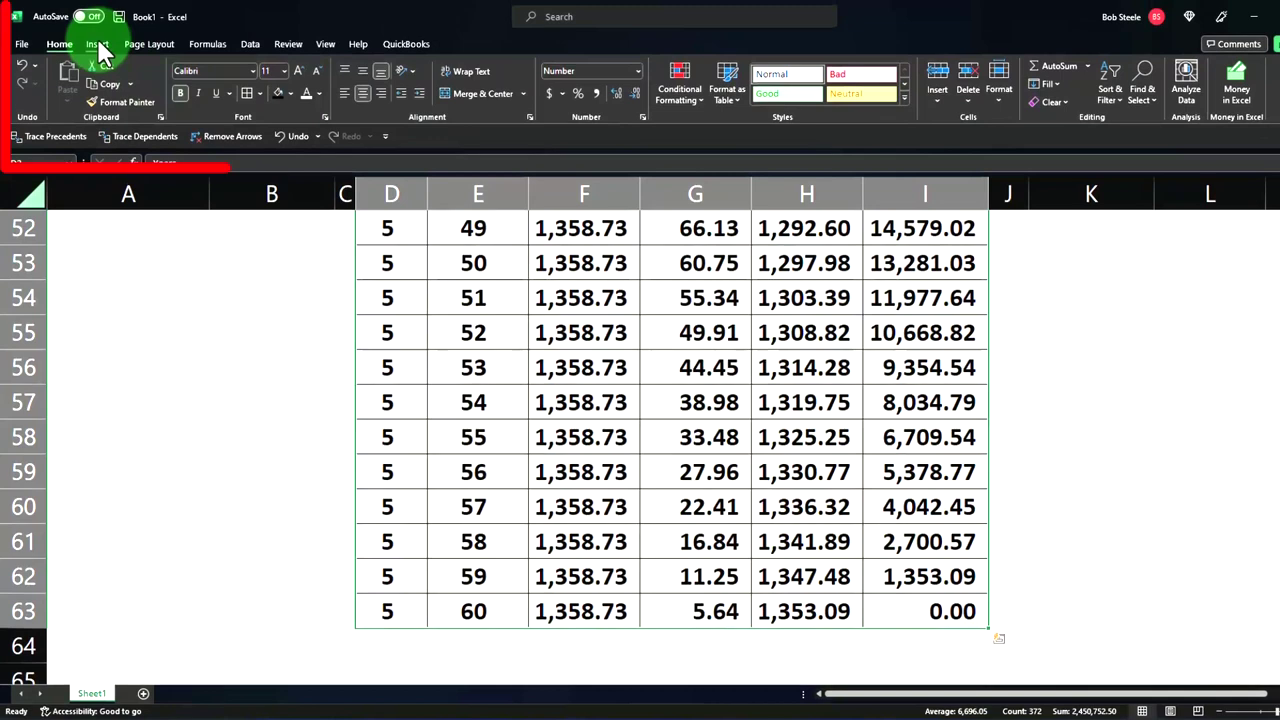
{"action": "left_click", "coordinate": [97, 11]}
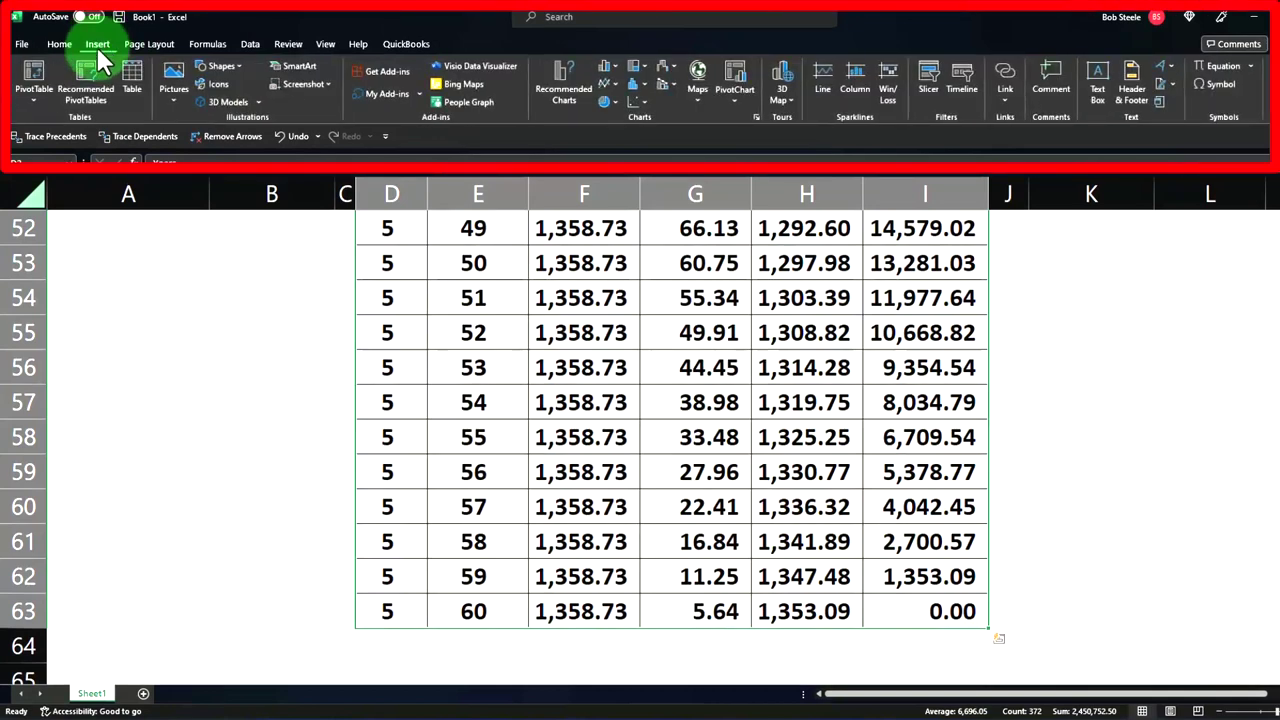
{"action": "left_click", "coordinate": [35, 88]}
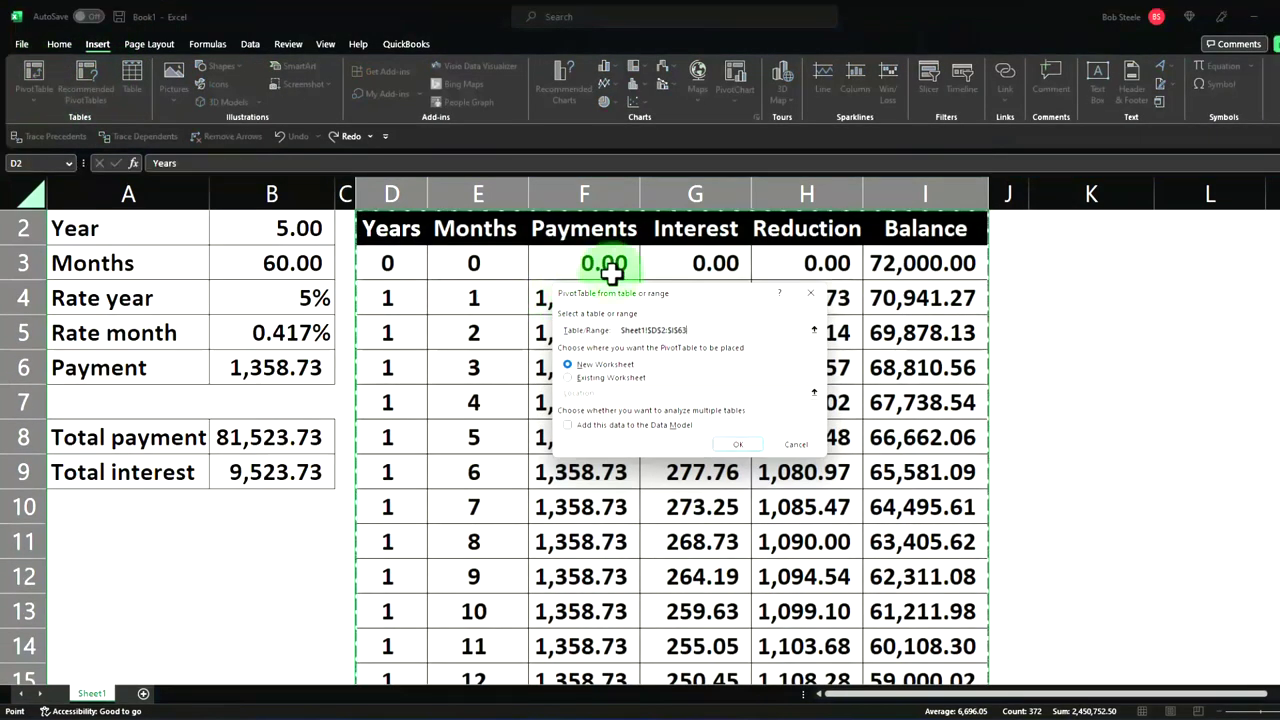
{"action": "left_click_drag", "start_coordinate": [631, 298], "coordinate": [707, 303]}
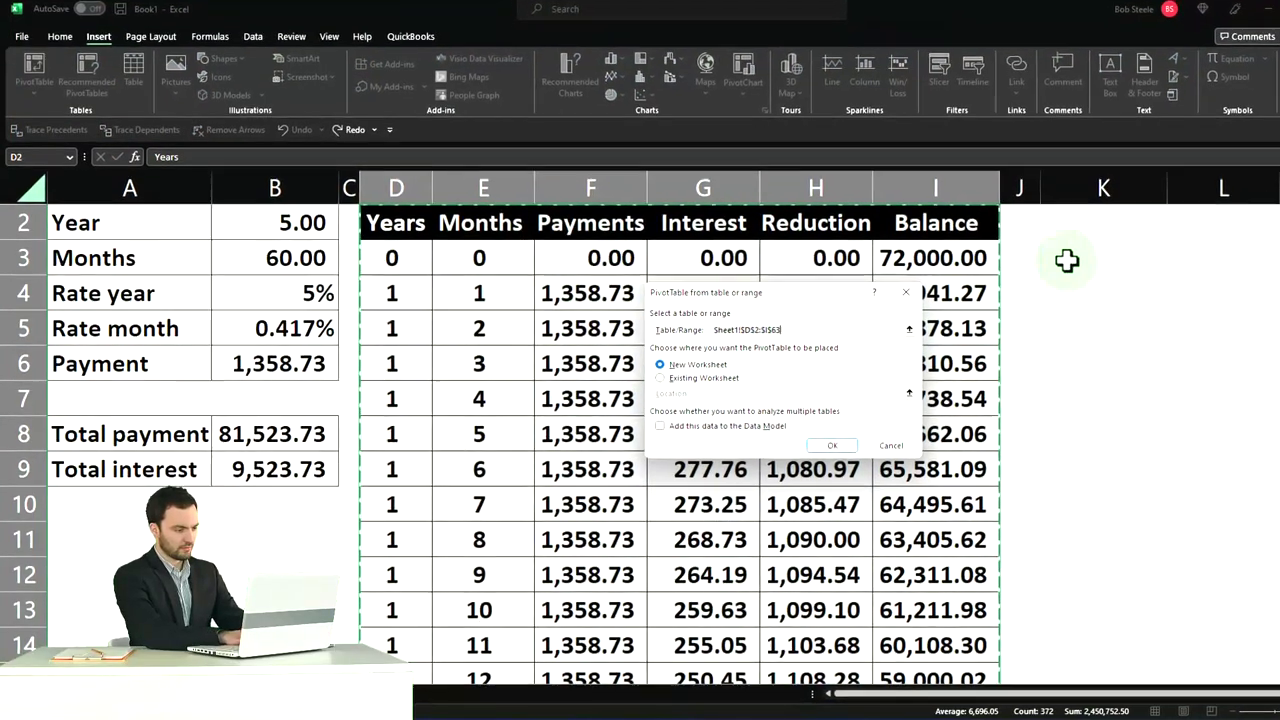
{"action": "left_click", "coordinate": [1066, 236]}
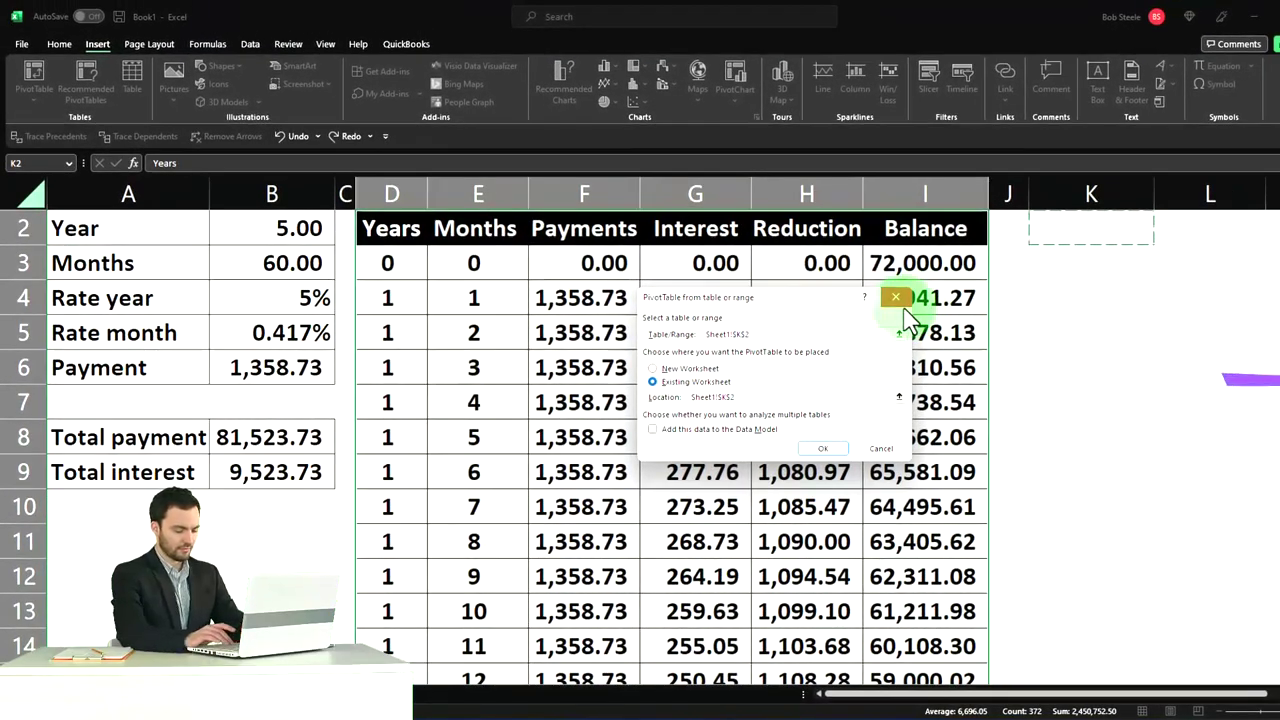
{"action": "key", "text": "Escape"}
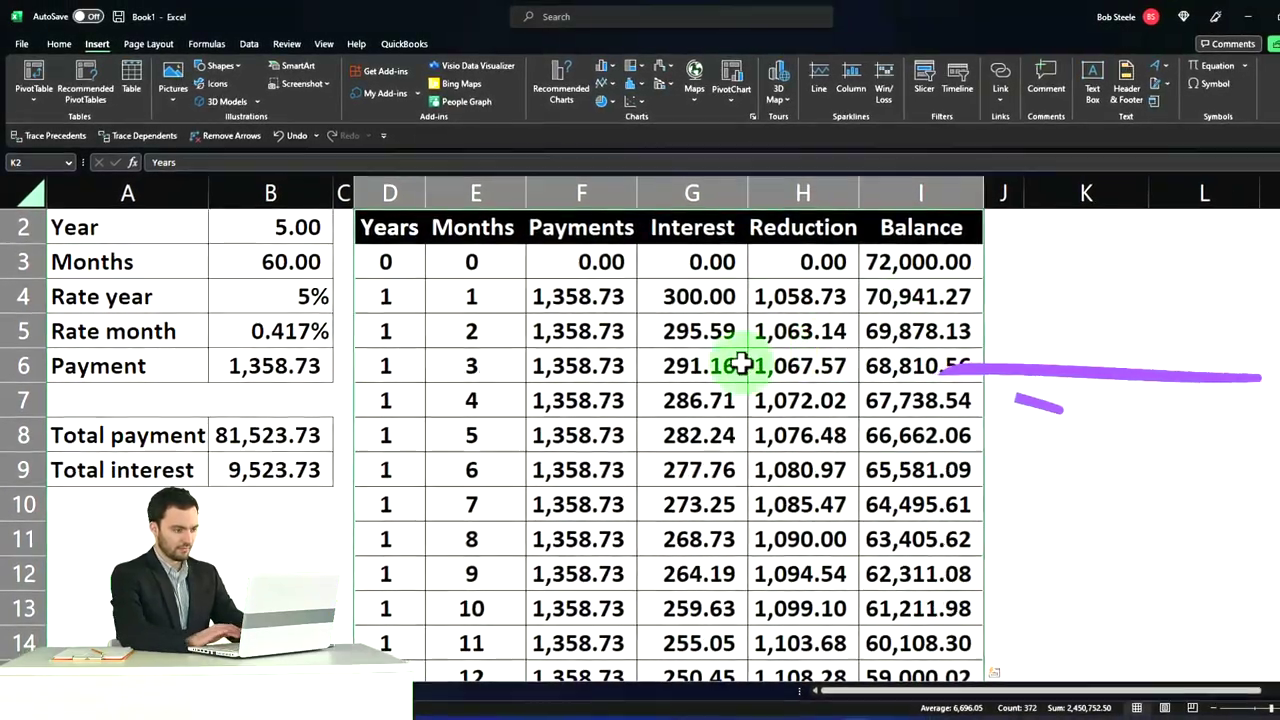
Step: Insert a PivotTable from the amortization range D2:I63 on the existing worksheet at K2
{"action": "left_click_drag", "start_coordinate": [385, 226], "coordinate": [876, 588]}
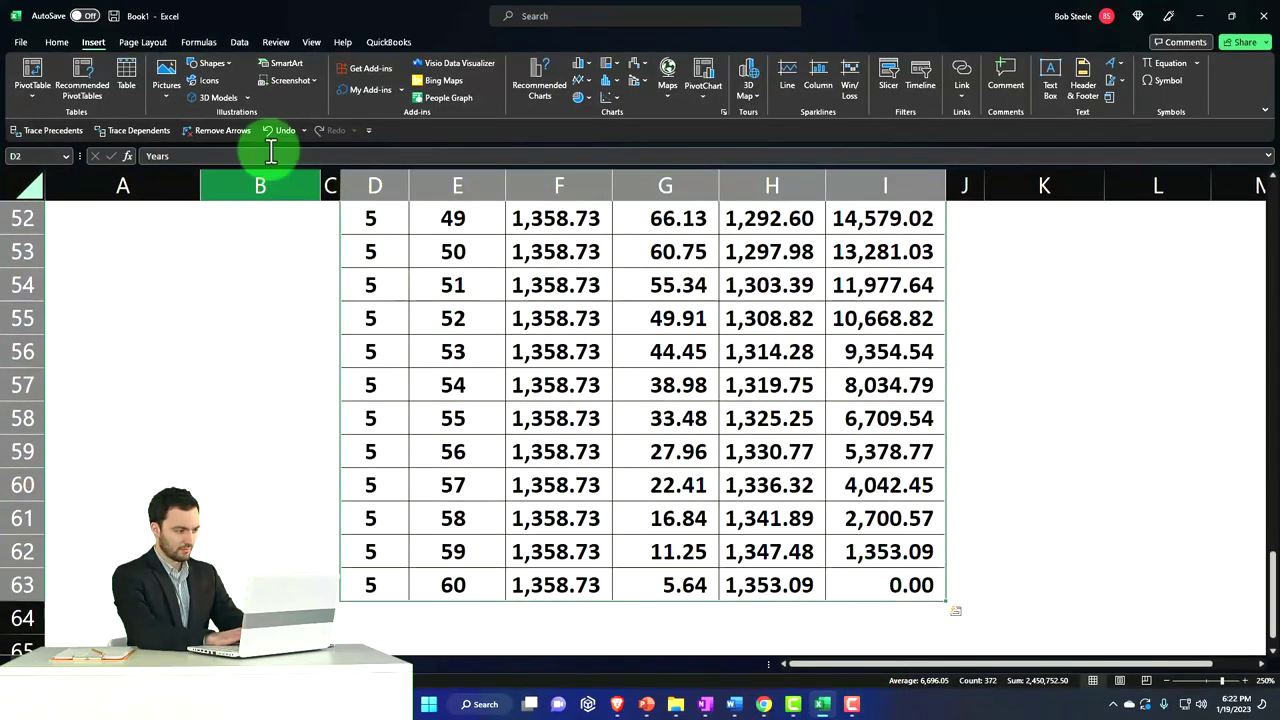
{"action": "left_click", "coordinate": [33, 70]}
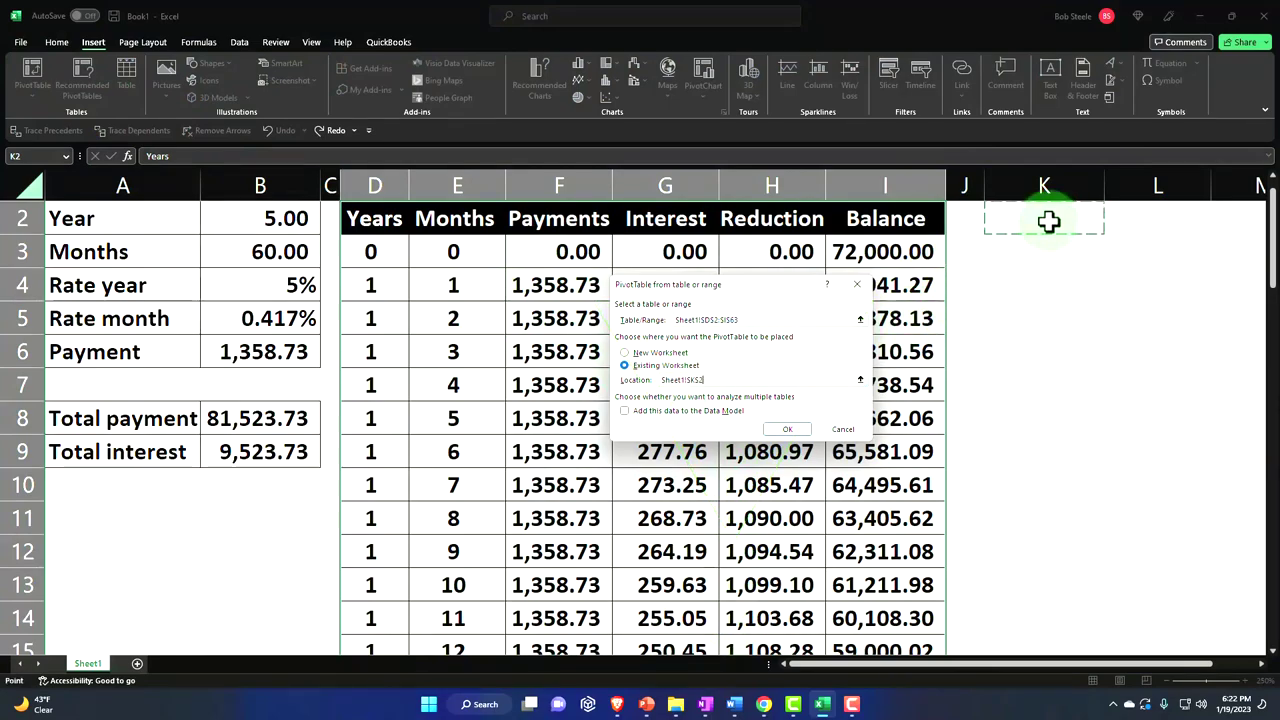
{"action": "left_click", "coordinate": [795, 431]}
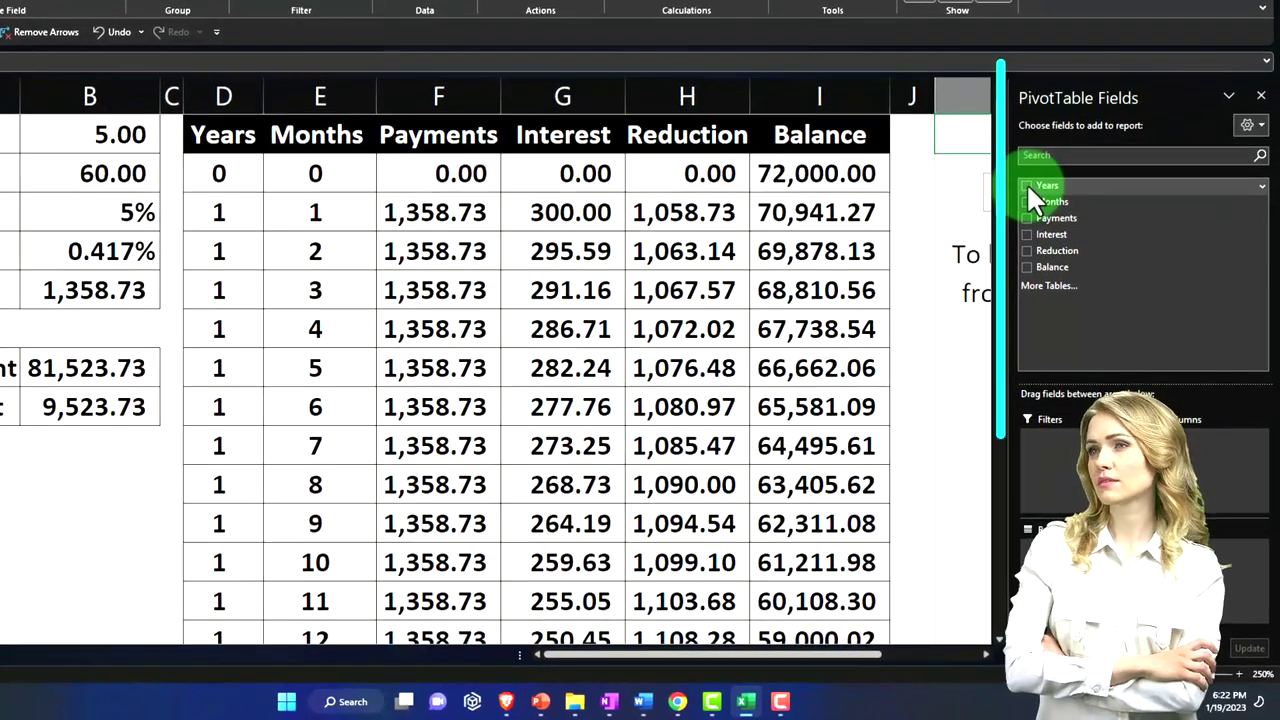
Step: Add the Years, Payments, Interest, Reduction and Balance fields to the PivotTable
{"action": "left_click", "coordinate": [1027, 186]}
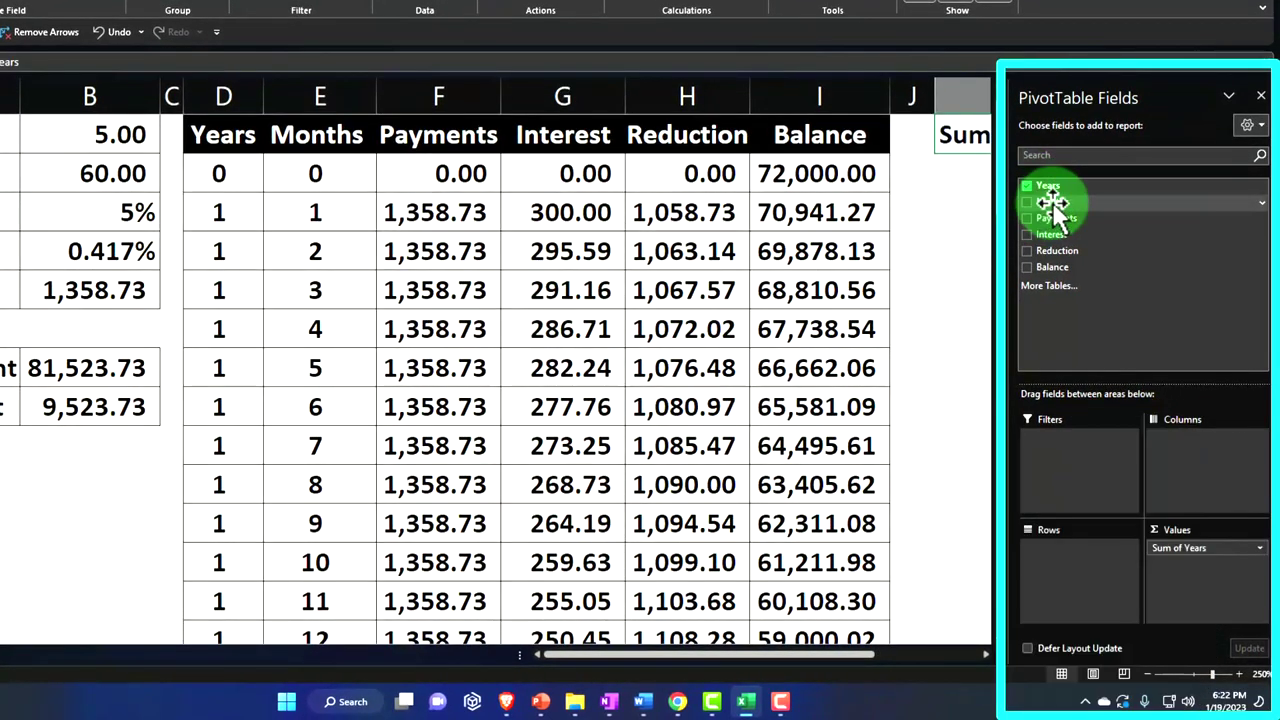
{"action": "left_click_drag", "start_coordinate": [1053, 205], "coordinate": [1043, 225]}
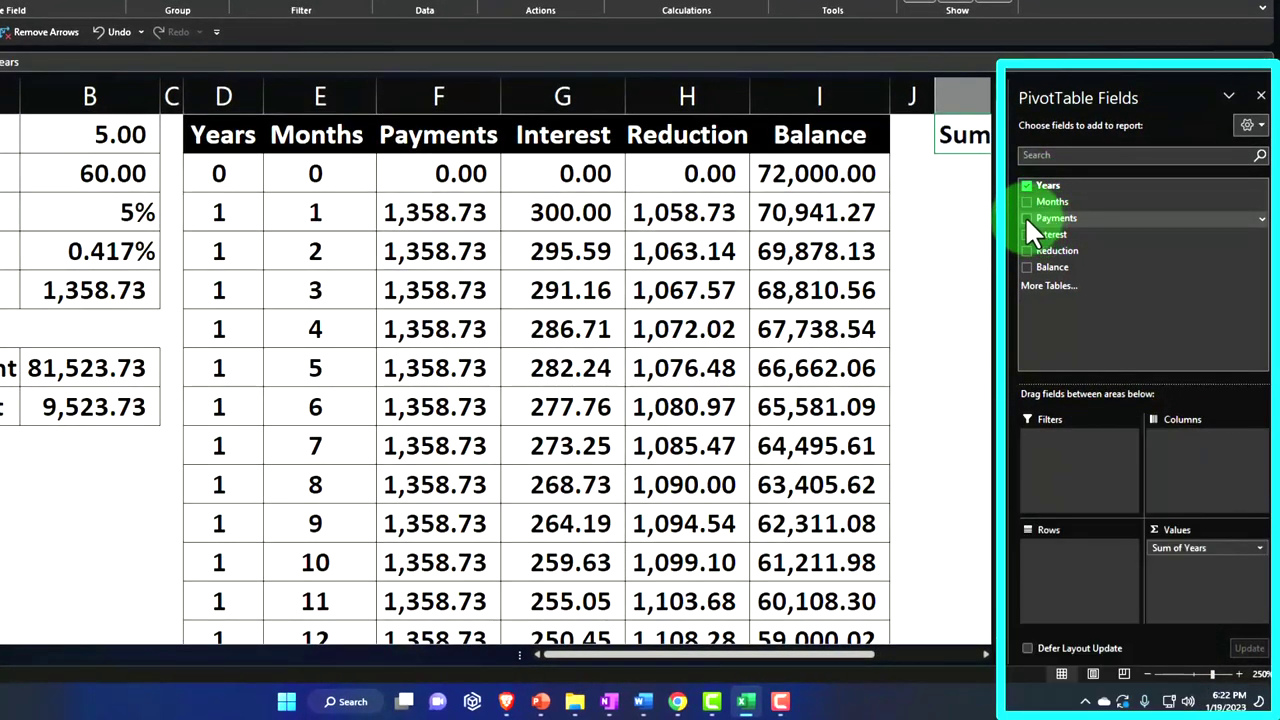
{"action": "left_click", "coordinate": [1026, 218]}
{"action": "left_click", "coordinate": [1026, 234]}
{"action": "left_click", "coordinate": [1027, 251]}
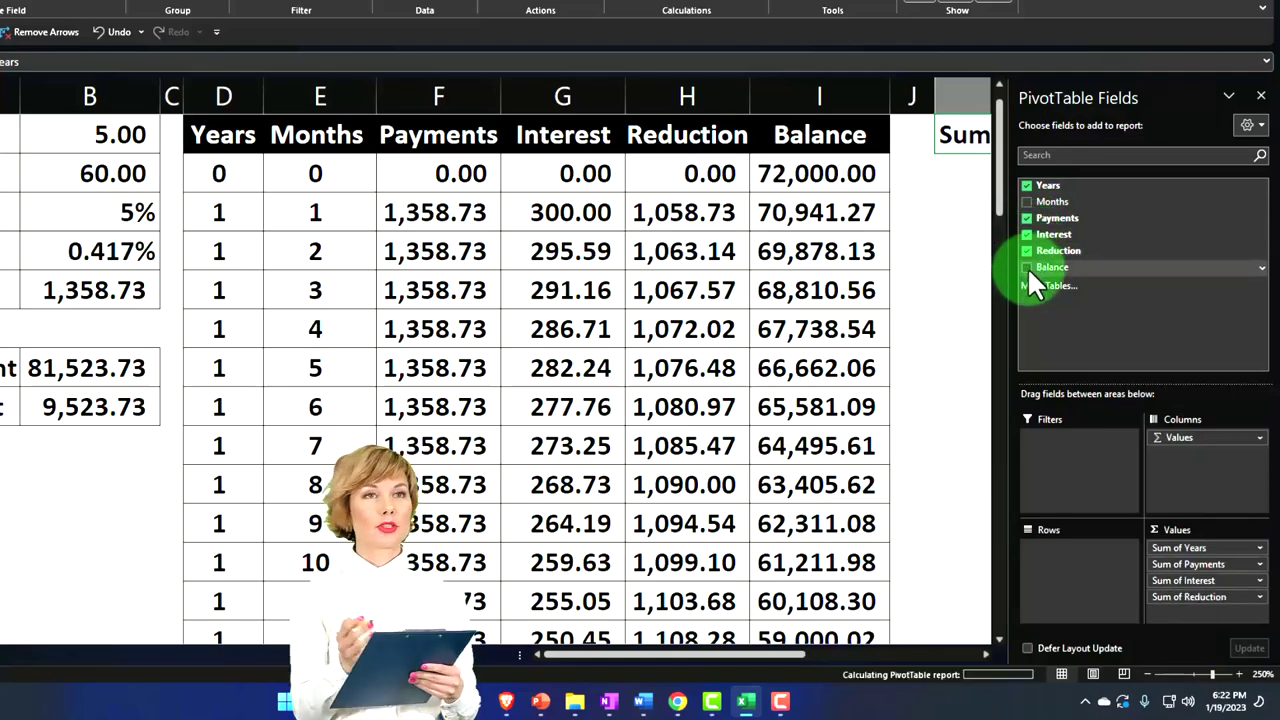
{"action": "left_click", "coordinate": [1027, 267]}
Step: Move the Years field from the PivotTable's Values area to Rows so the amounts are grouped by year
{"action": "left_click_drag", "start_coordinate": [740, 654], "coordinate": [935, 656]}
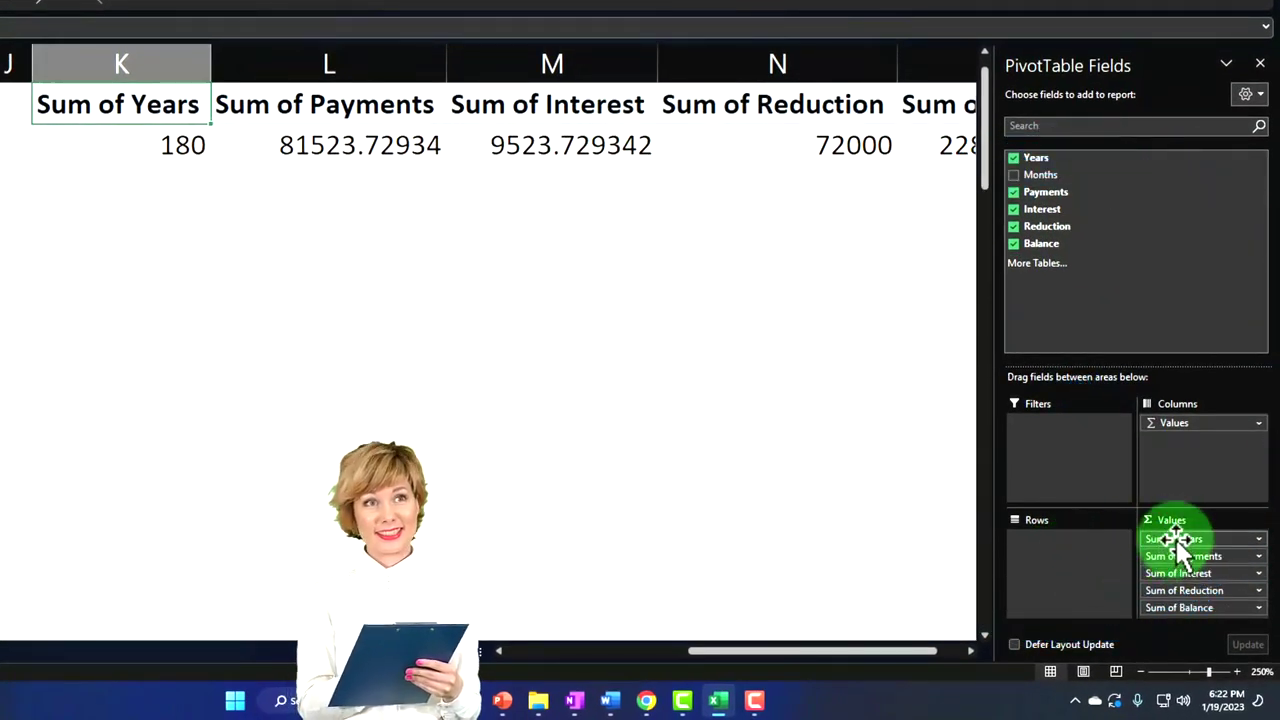
{"action": "left_click_drag", "start_coordinate": [1175, 541], "coordinate": [1106, 548]}
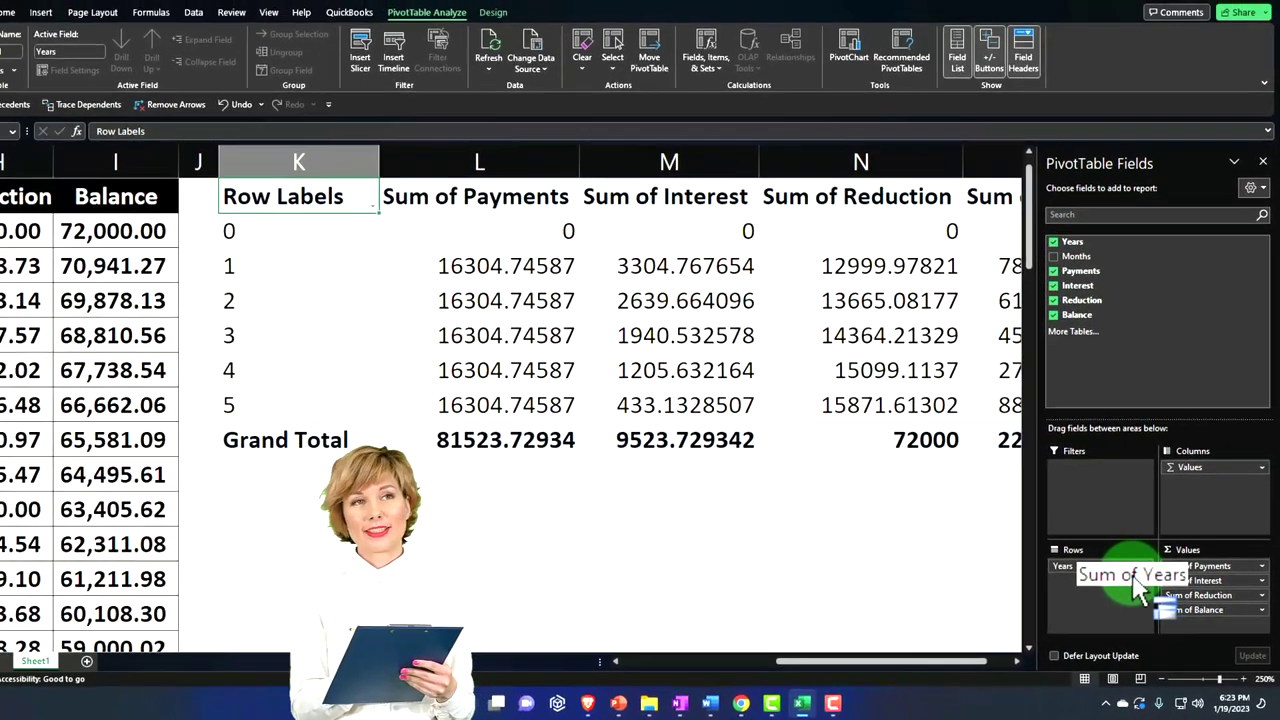
{"action": "left_click_drag", "start_coordinate": [880, 670], "coordinate": [920, 675]}
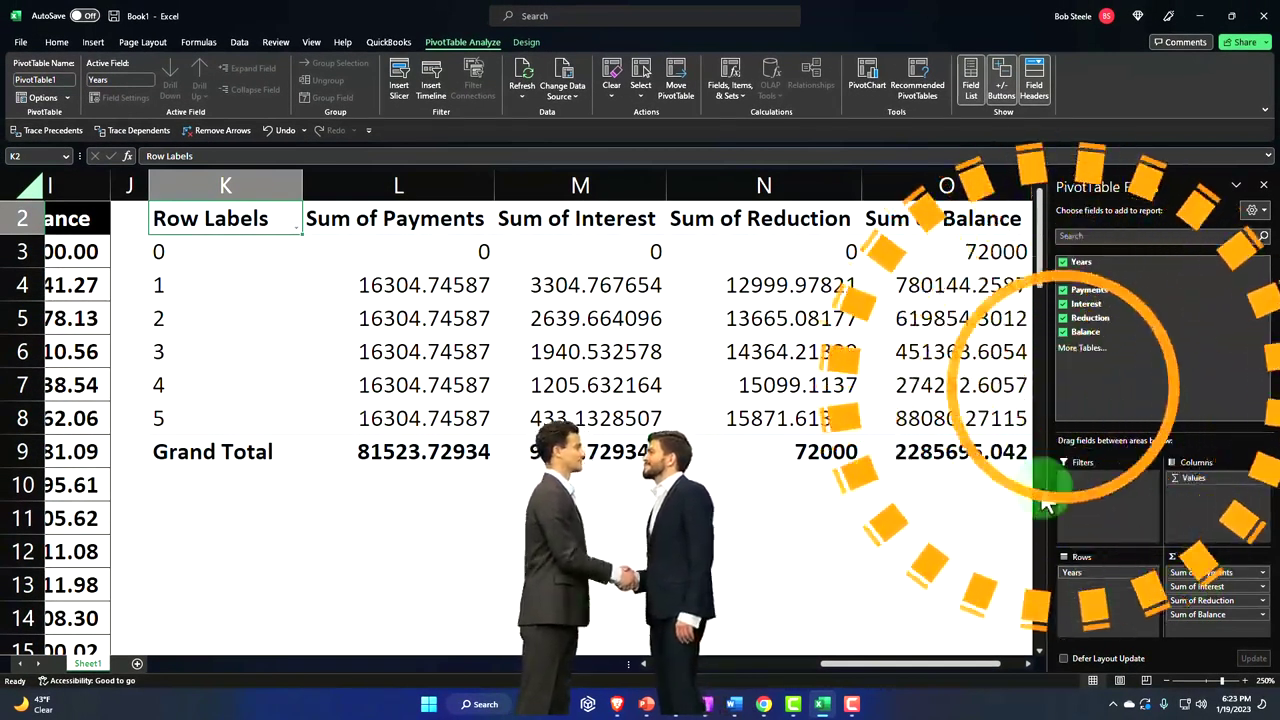
Step: Format the Sum of Payments values as Currency with 2 decimals, no symbol, and negatives in red parentheses
{"action": "left_click", "coordinate": [1263, 574]}
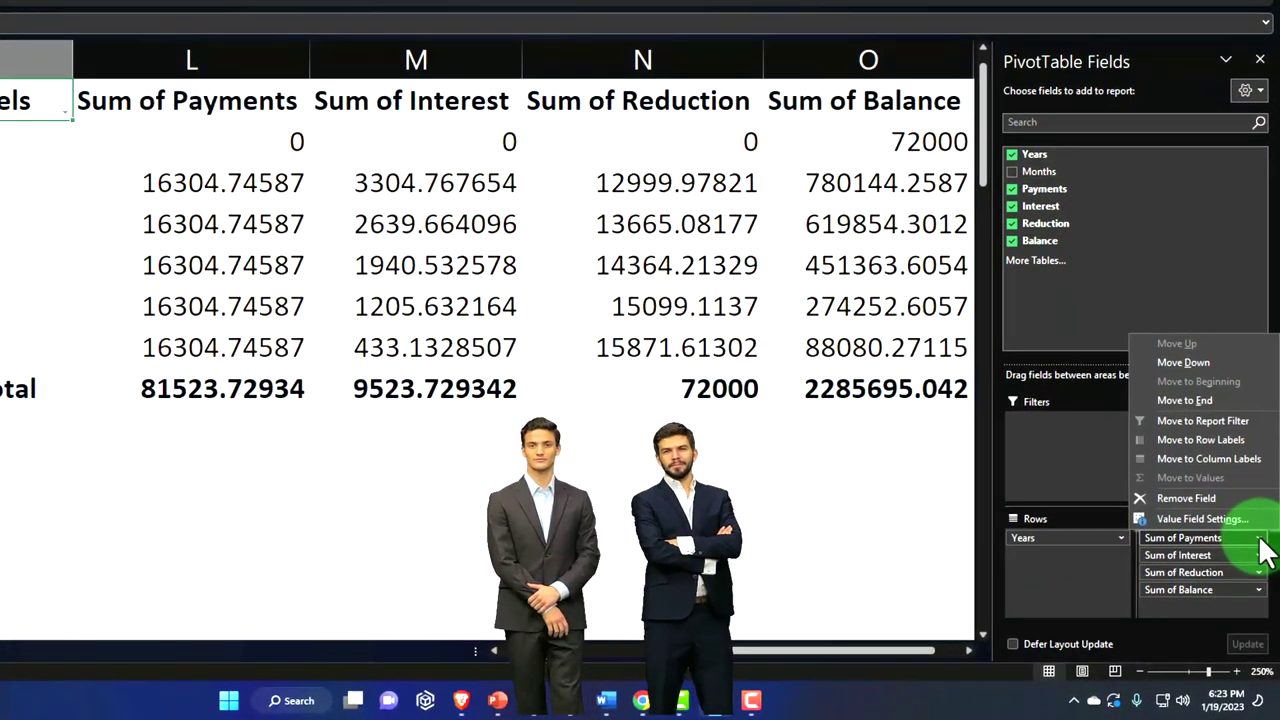
{"action": "left_click", "coordinate": [1206, 518]}
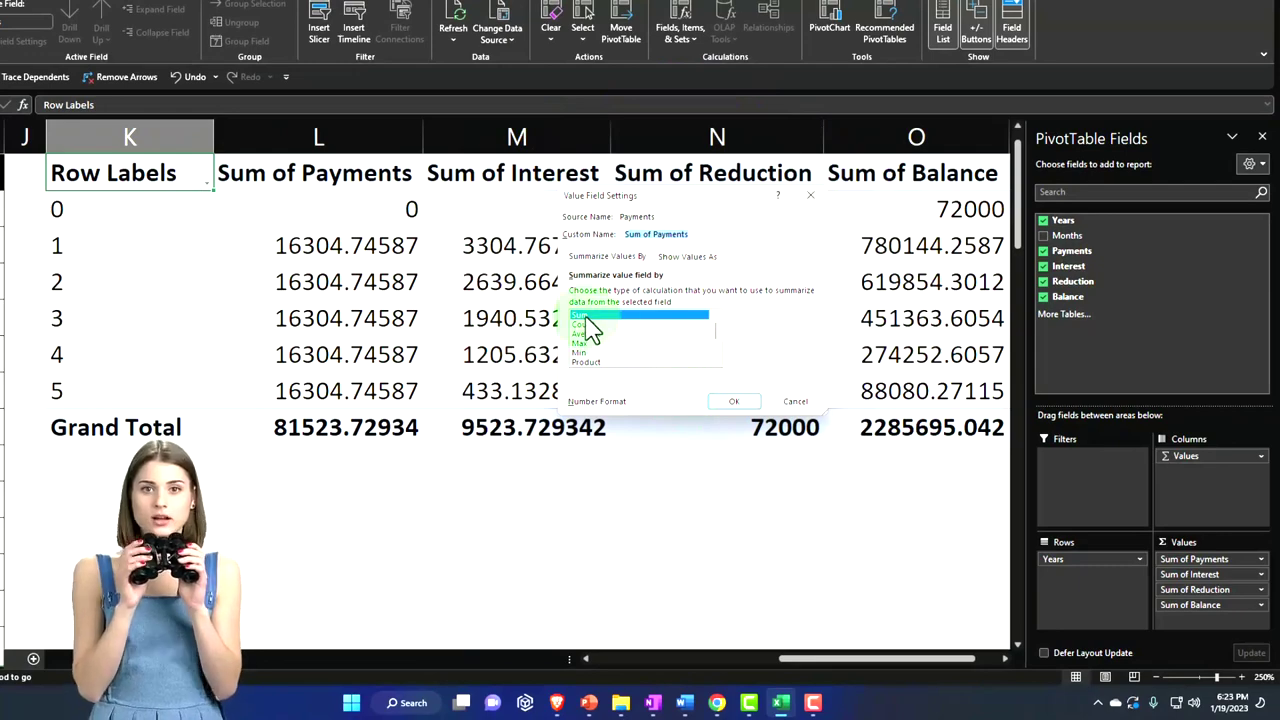
{"action": "left_click", "coordinate": [605, 403]}
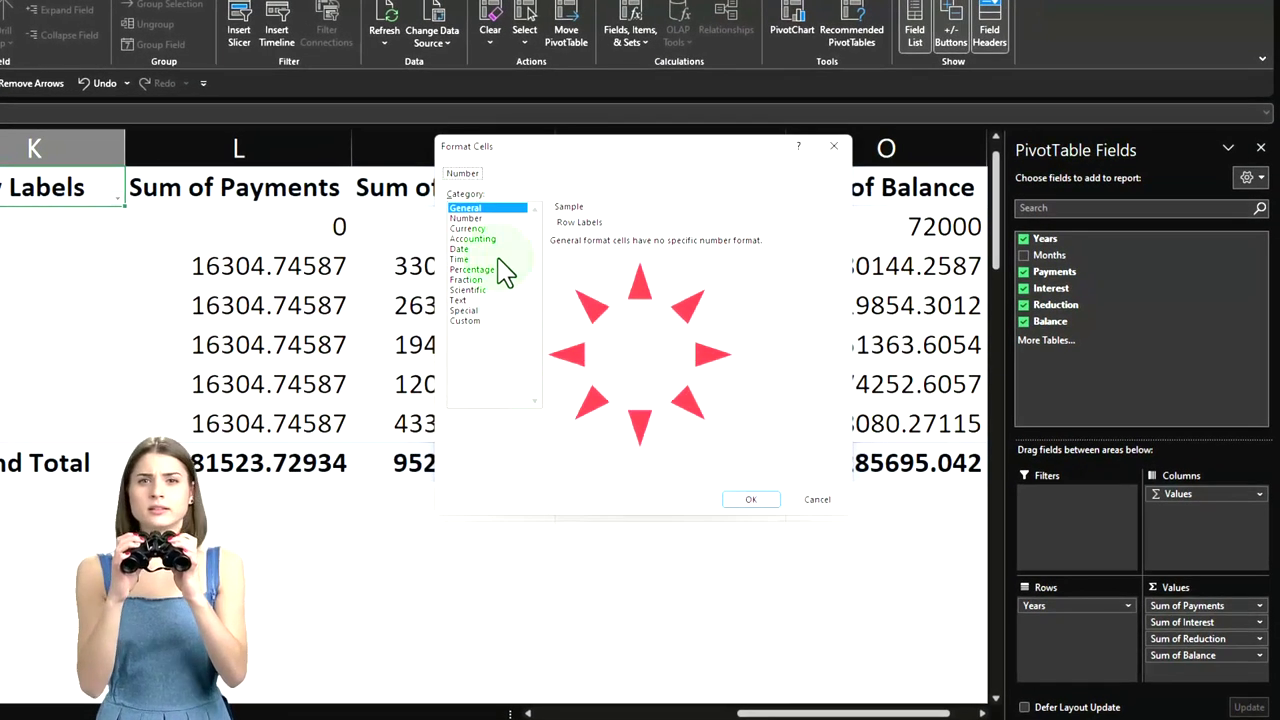
{"action": "left_click", "coordinate": [467, 229]}
{"action": "left_click", "coordinate": [561, 323]}
{"action": "left_click", "coordinate": [655, 262]}
{"action": "left_click", "coordinate": [652, 273]}
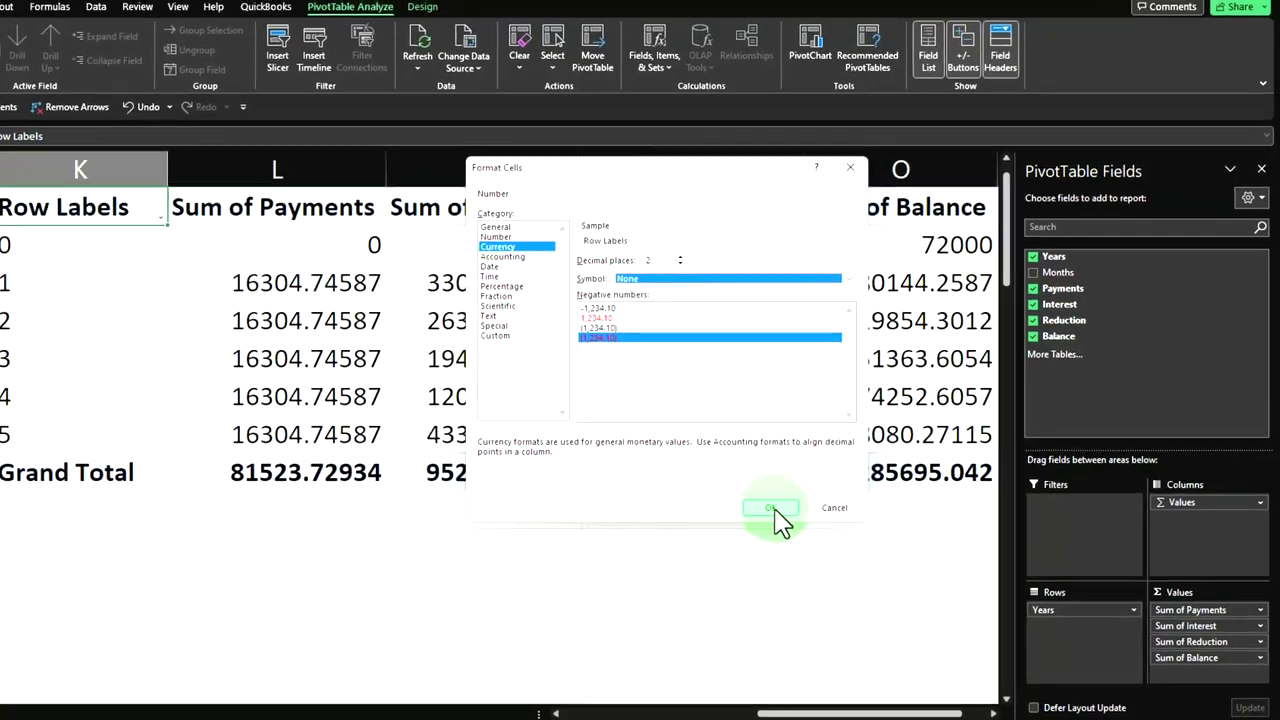
{"action": "left_click", "coordinate": [750, 499]}
{"action": "left_click", "coordinate": [727, 453]}
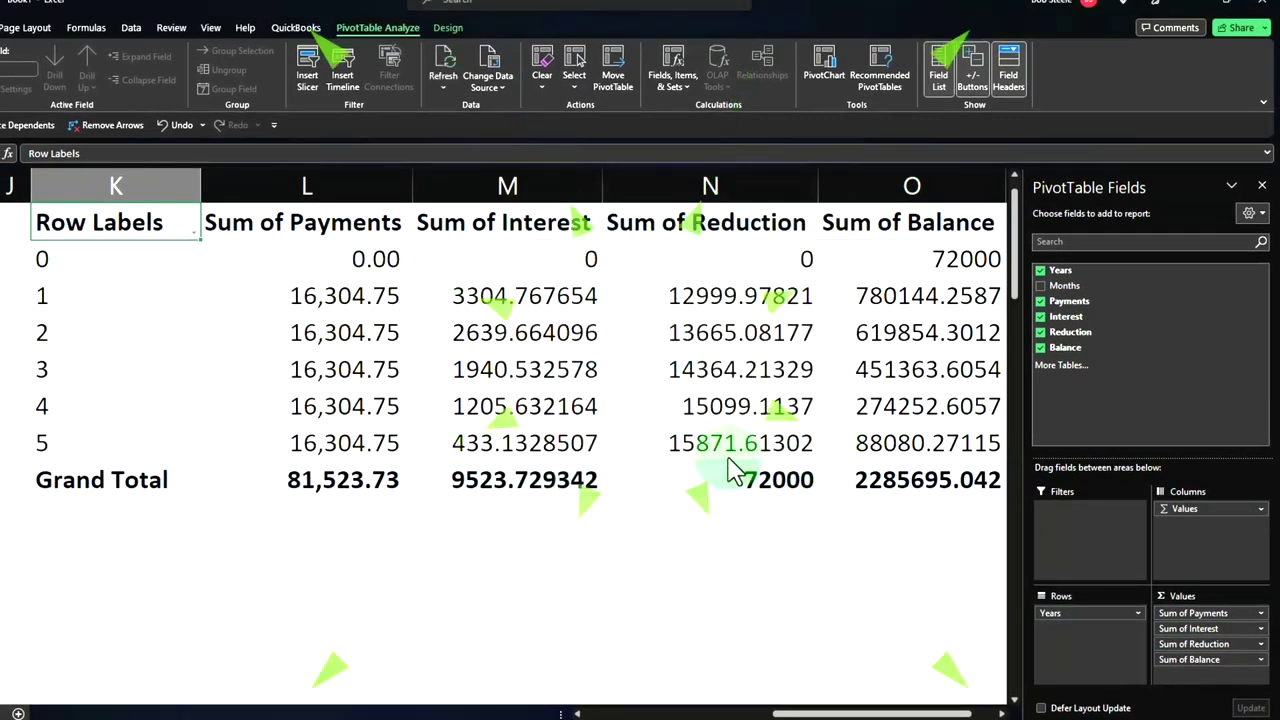
Step: Format the Sum of Interest values as Currency with no symbol and bracketed negative numbers
{"action": "left_click", "coordinate": [1261, 629]}
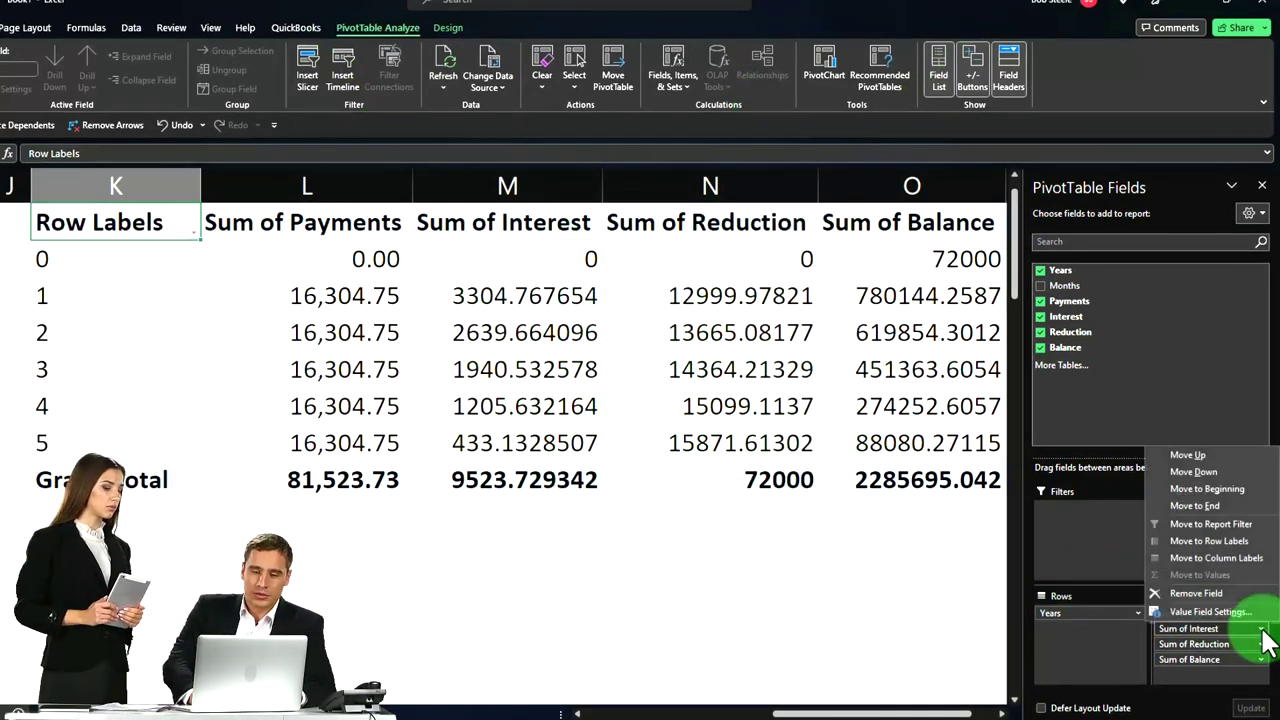
{"action": "left_click", "coordinate": [1224, 611]}
{"action": "left_click_drag", "start_coordinate": [590, 235], "coordinate": [686, 372]}
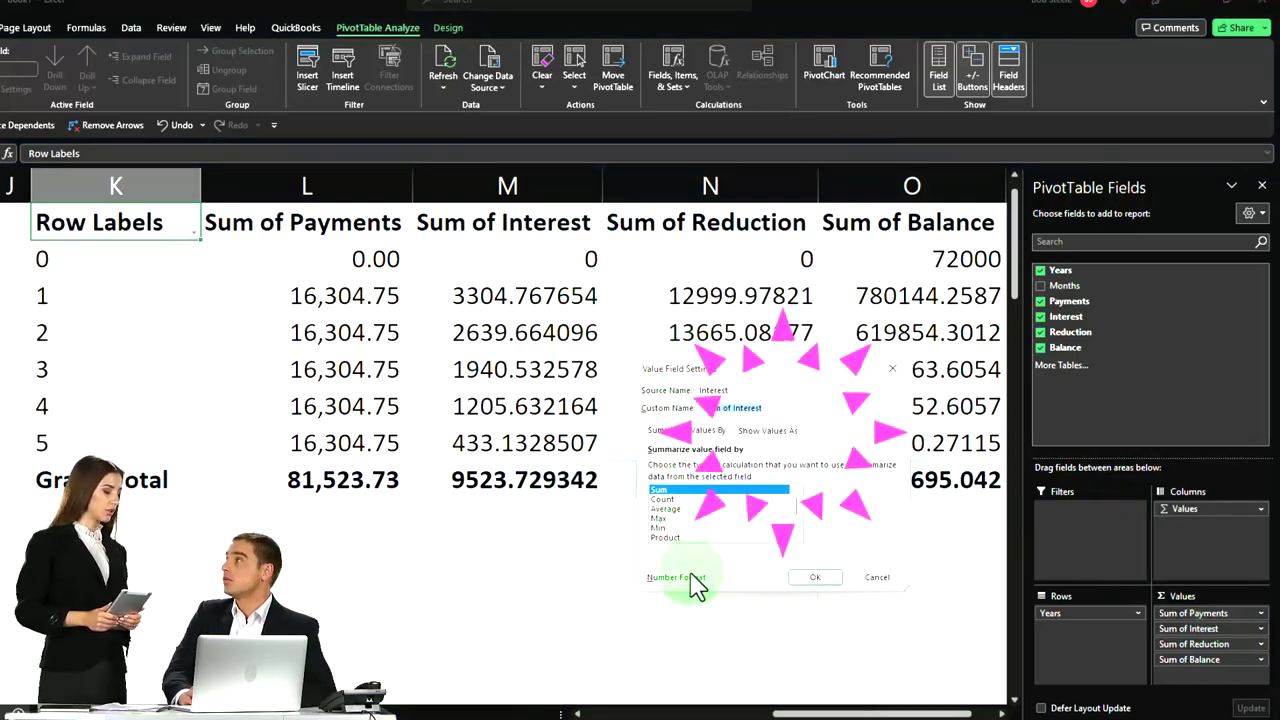
{"action": "left_click", "coordinate": [690, 578]}
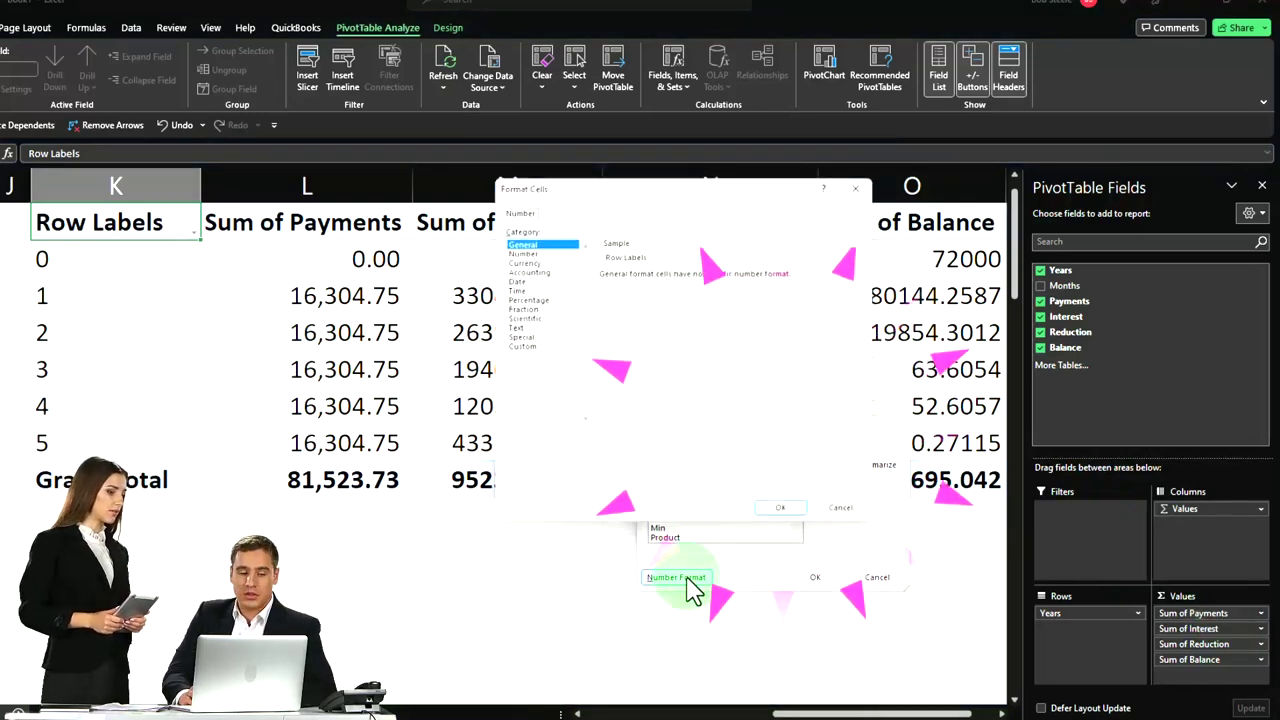
{"action": "left_click", "coordinate": [519, 261]}
{"action": "left_click", "coordinate": [620, 339]}
{"action": "left_click", "coordinate": [860, 291]}
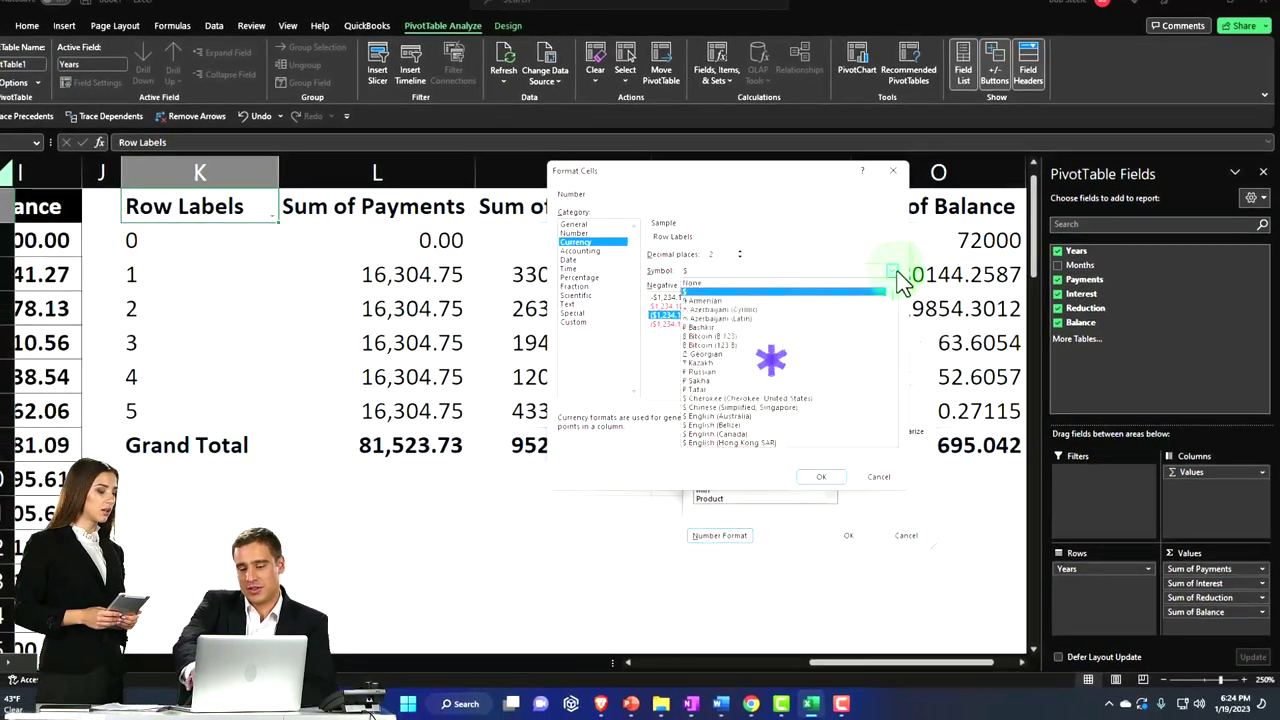
{"action": "left_click", "coordinate": [740, 284]}
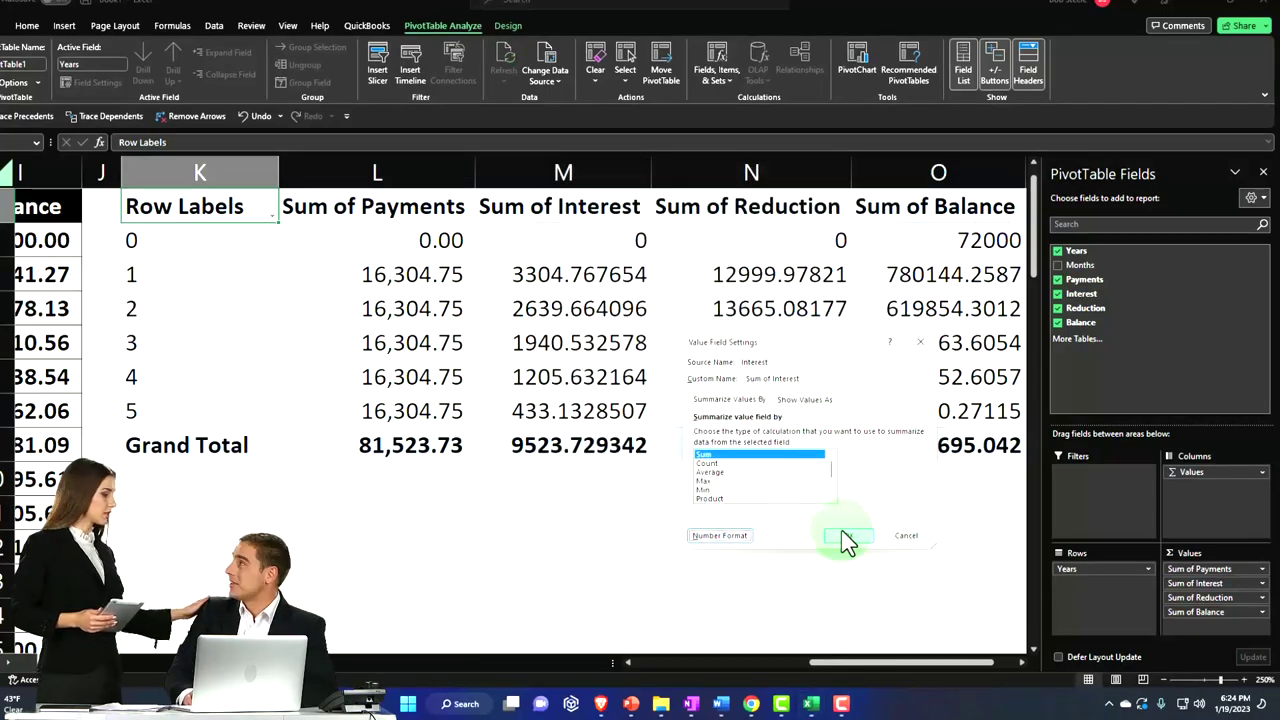
{"action": "left_click", "coordinate": [846, 535]}
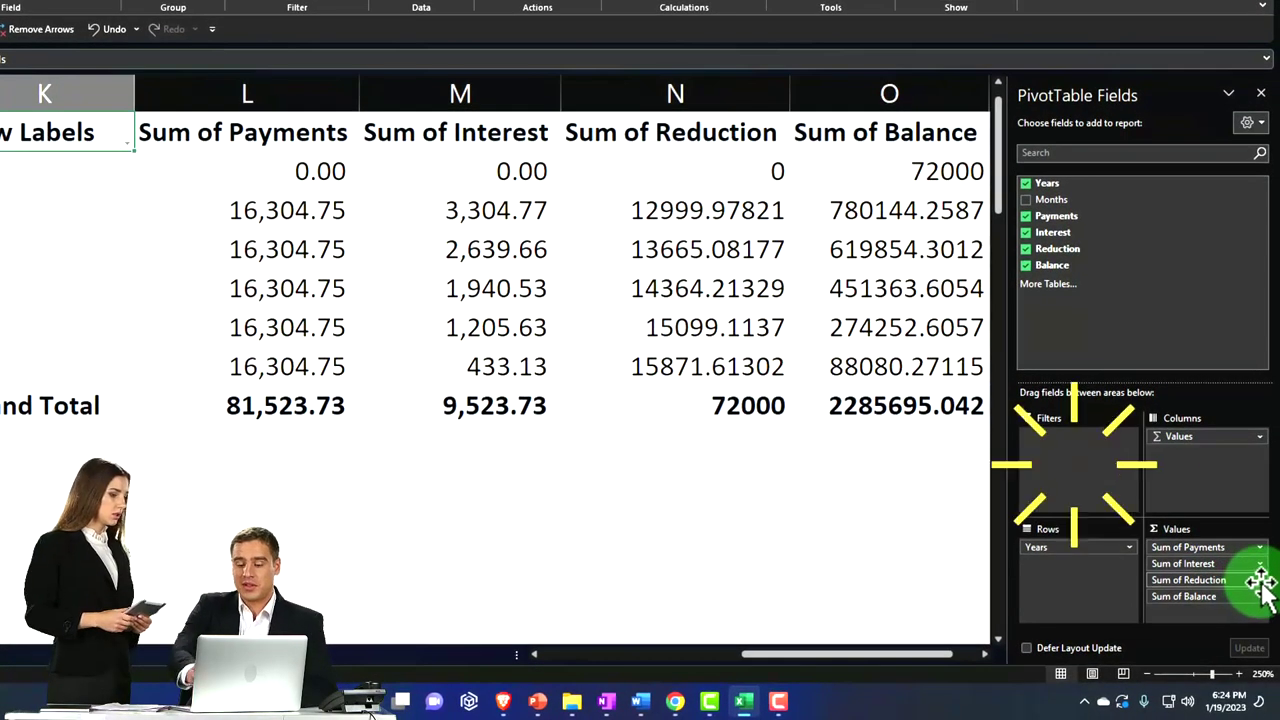
Step: Format the Sum of Reduction values as Currency with 2 decimals, no symbol, and negatives in red parentheses
{"action": "left_click", "coordinate": [1262, 597]}
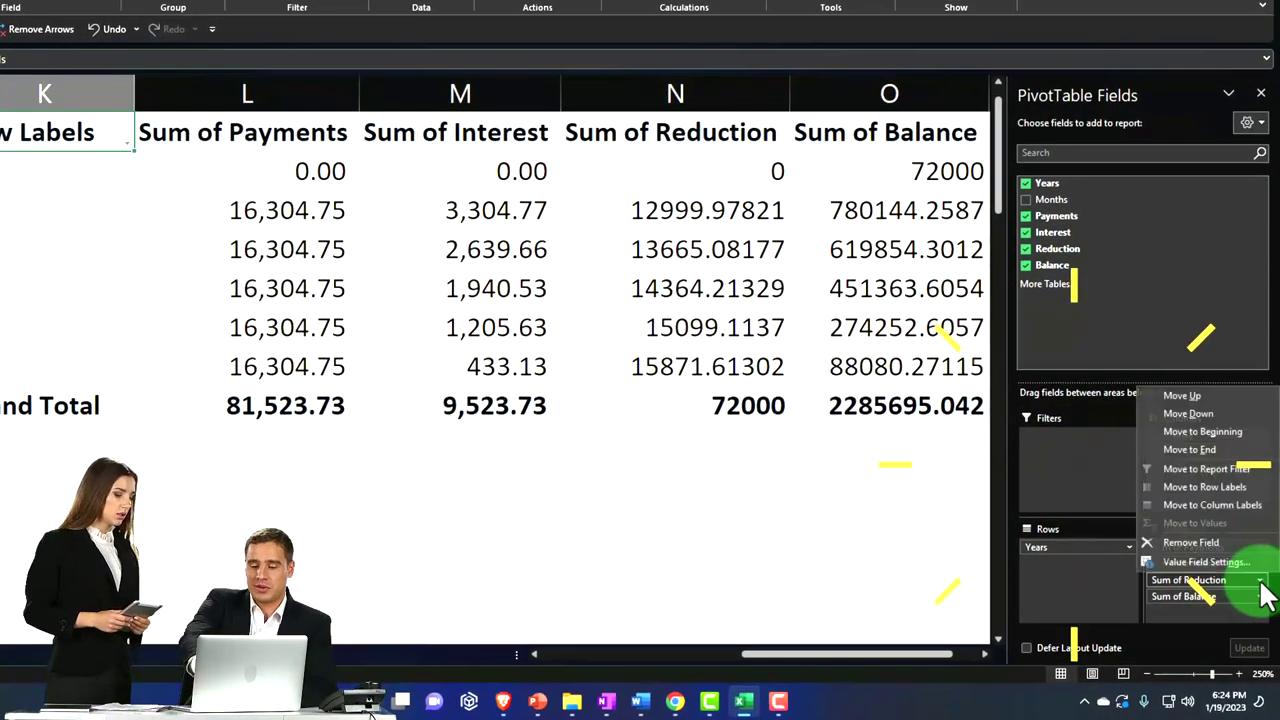
{"action": "left_click", "coordinate": [1210, 564]}
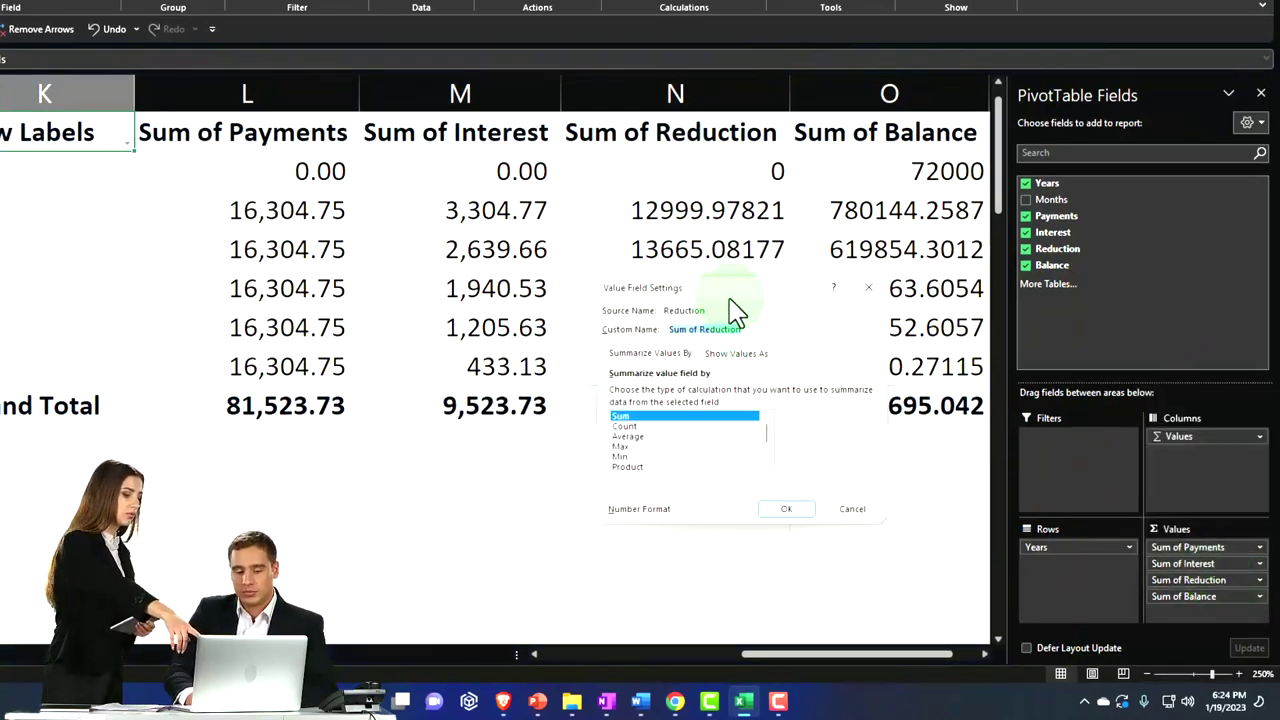
{"action": "left_click_drag", "start_coordinate": [735, 310], "coordinate": [449, 266]}
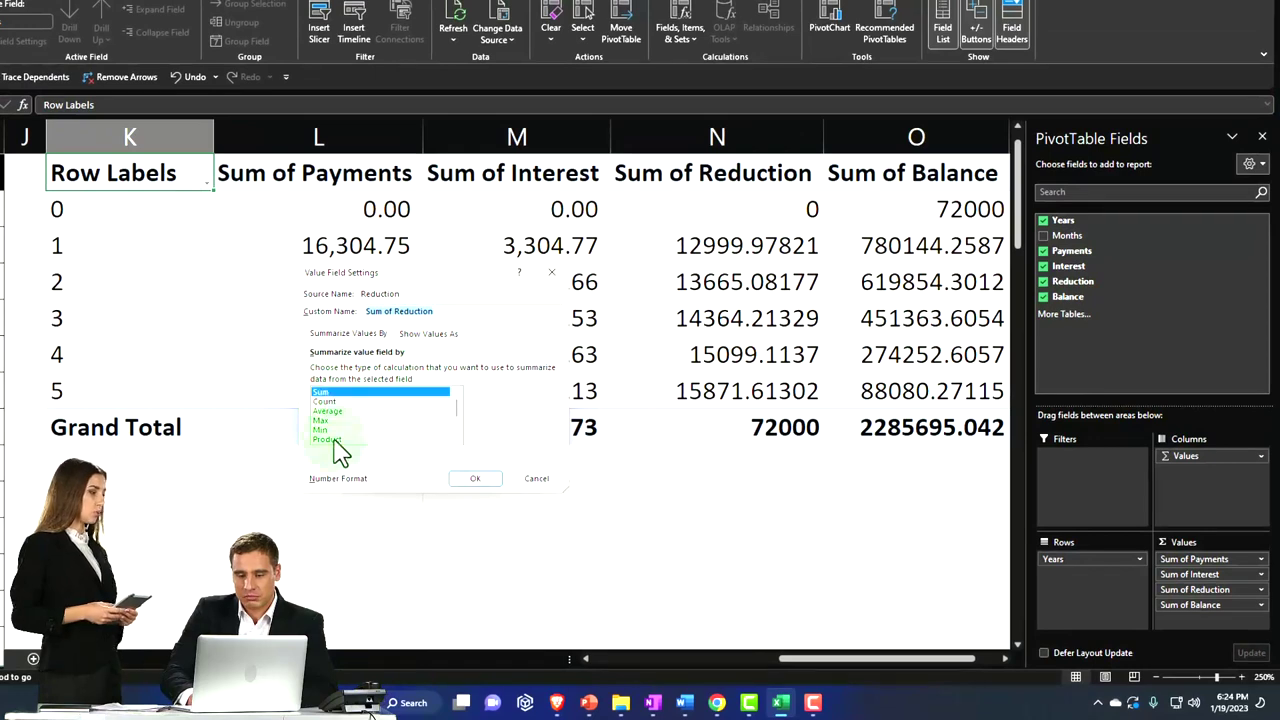
{"action": "left_click", "coordinate": [339, 479]}
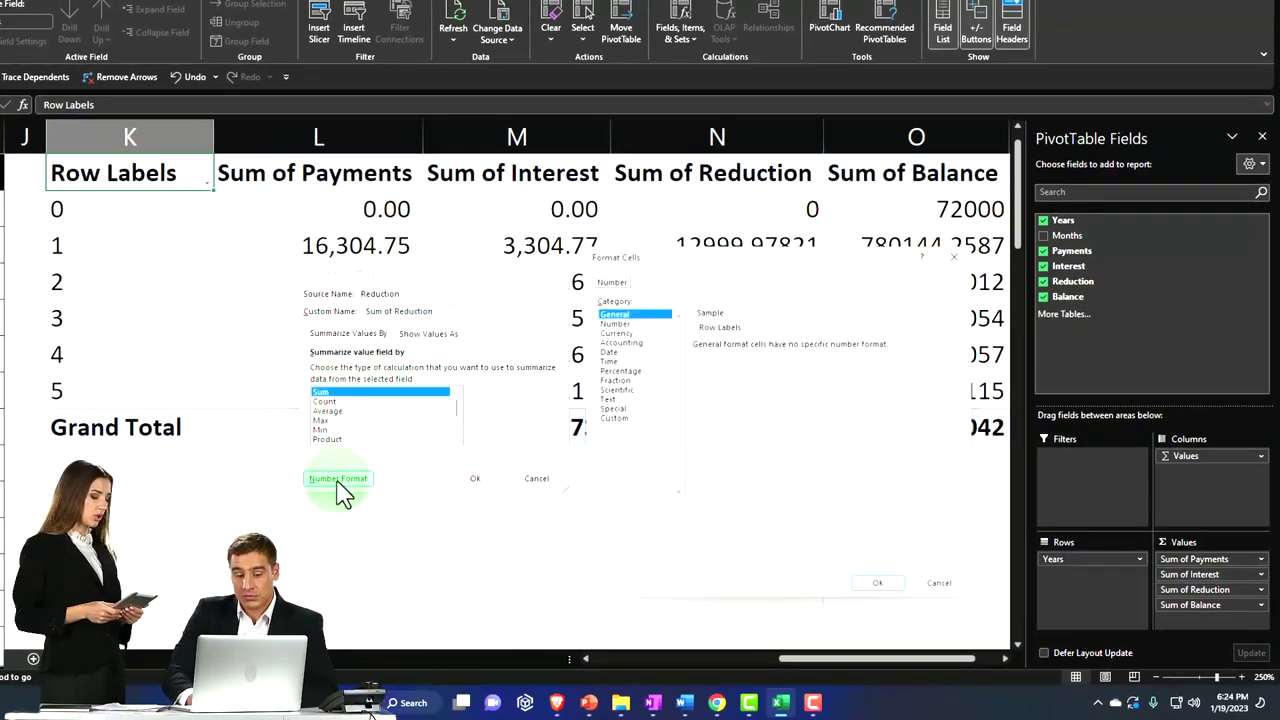
{"action": "left_click", "coordinate": [624, 335]}
{"action": "left_click", "coordinate": [775, 366]}
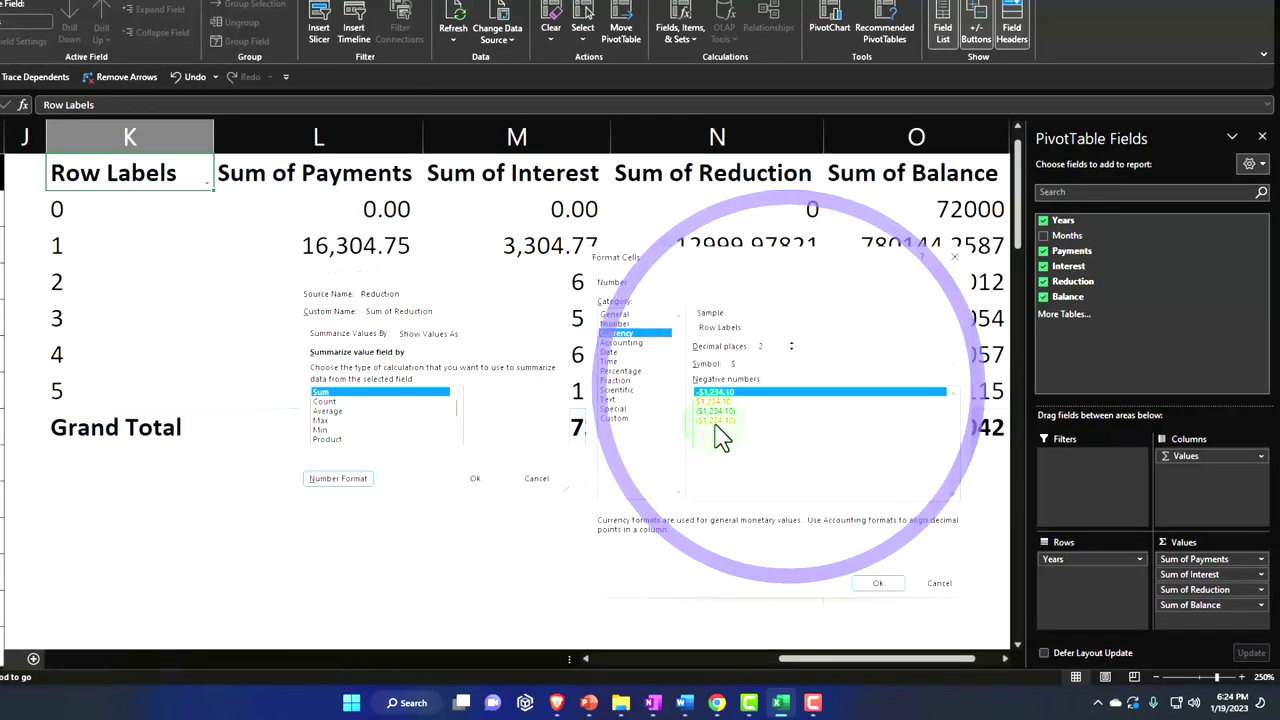
{"action": "left_click", "coordinate": [765, 379]}
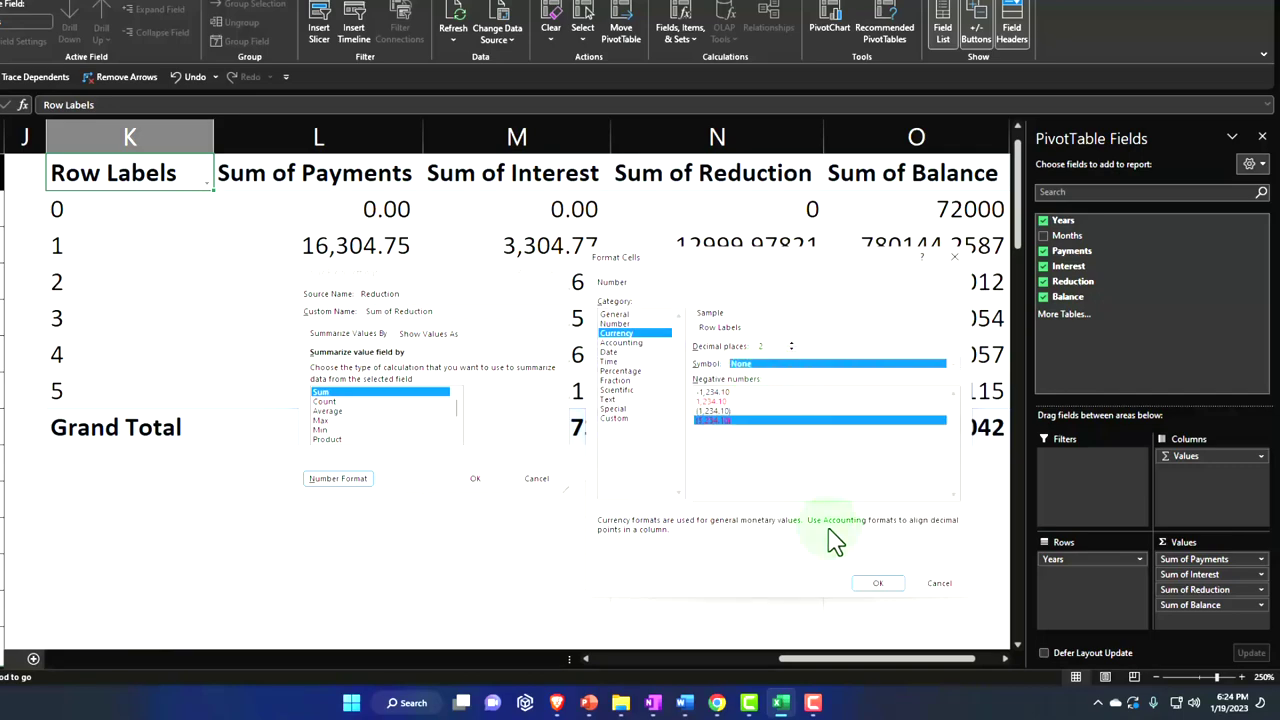
{"action": "left_click", "coordinate": [880, 585]}
{"action": "left_click", "coordinate": [476, 479]}
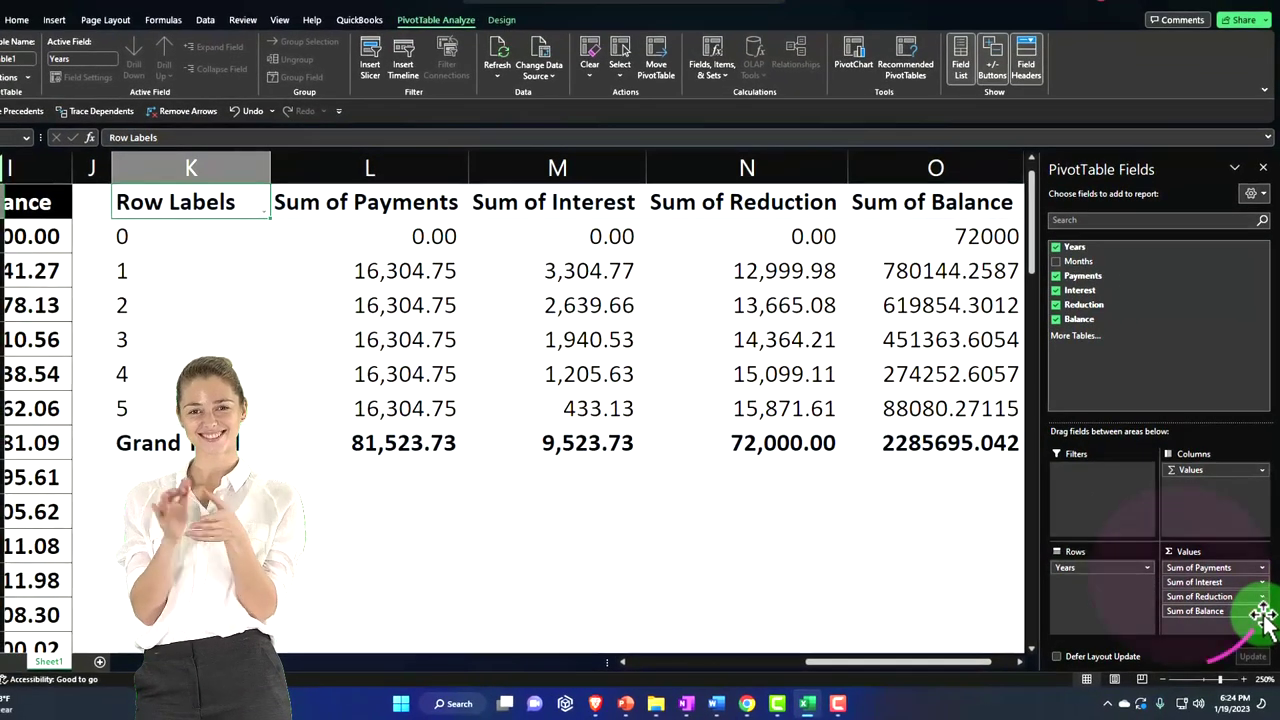
Step: Summarize the PivotTable's Balance field by Min instead of Sum
{"action": "left_click", "coordinate": [1261, 605]}
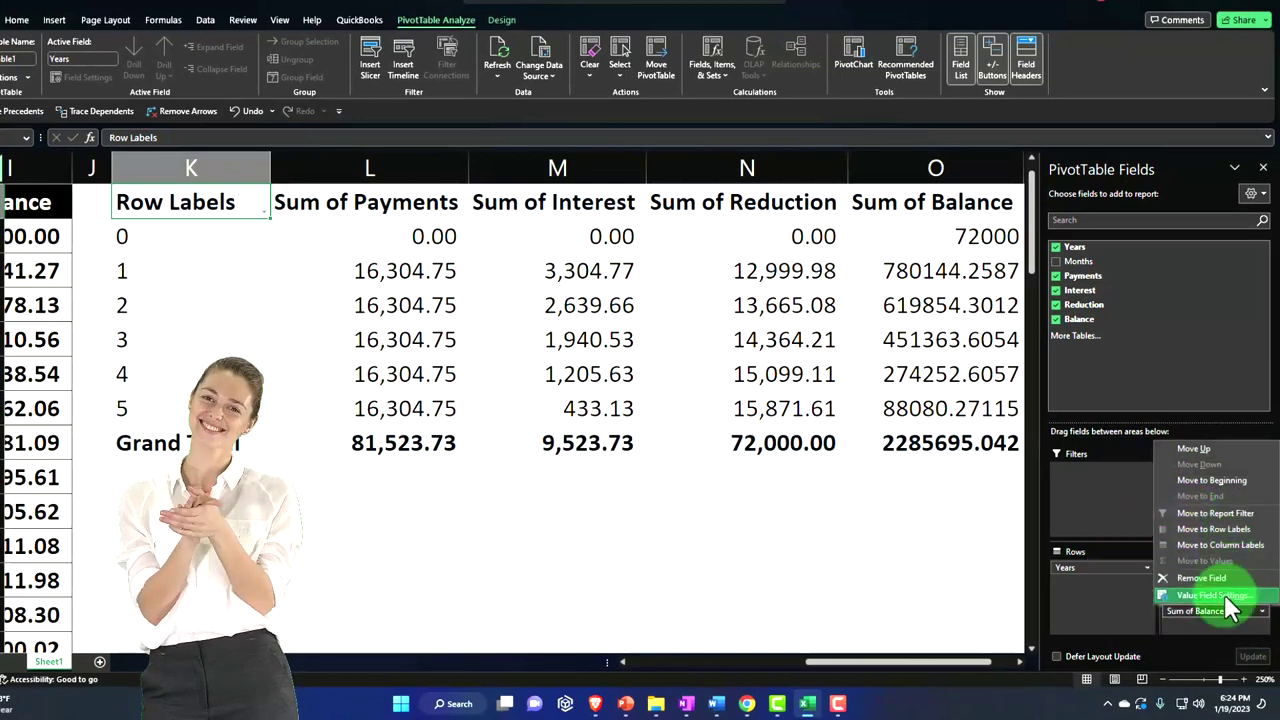
{"action": "left_click", "coordinate": [1234, 596]}
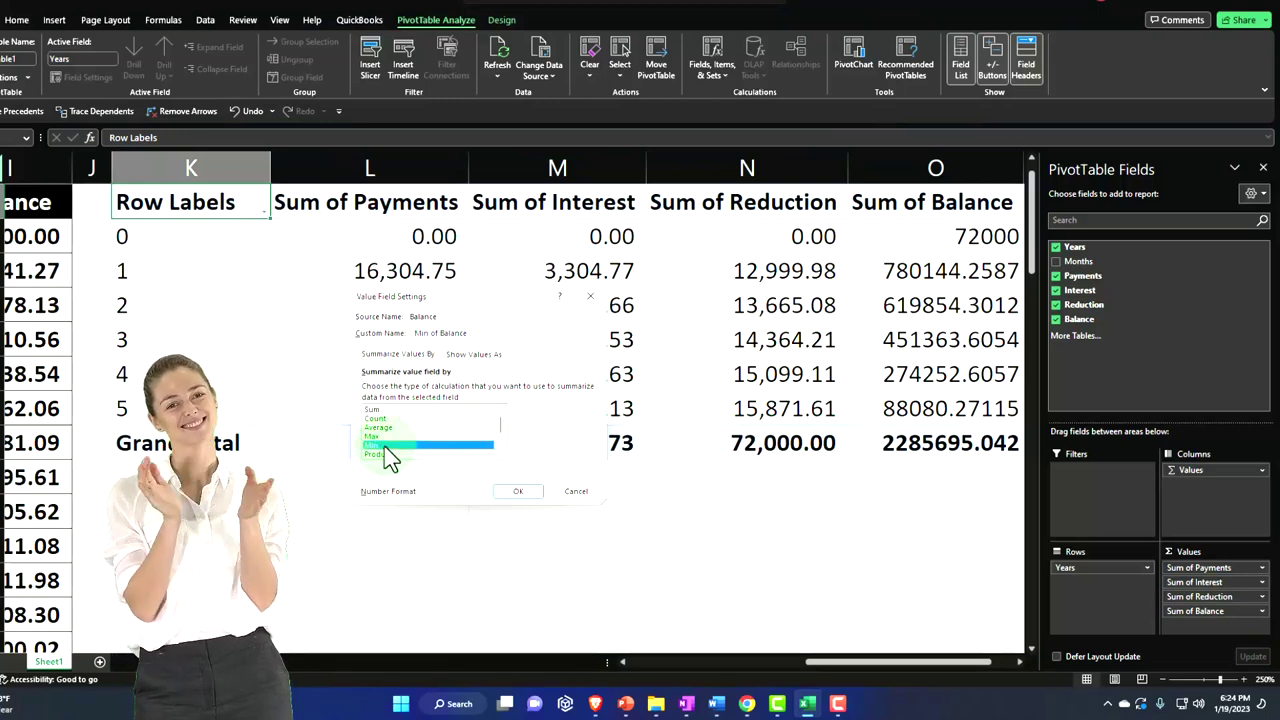
{"action": "left_click", "coordinate": [900, 362]}
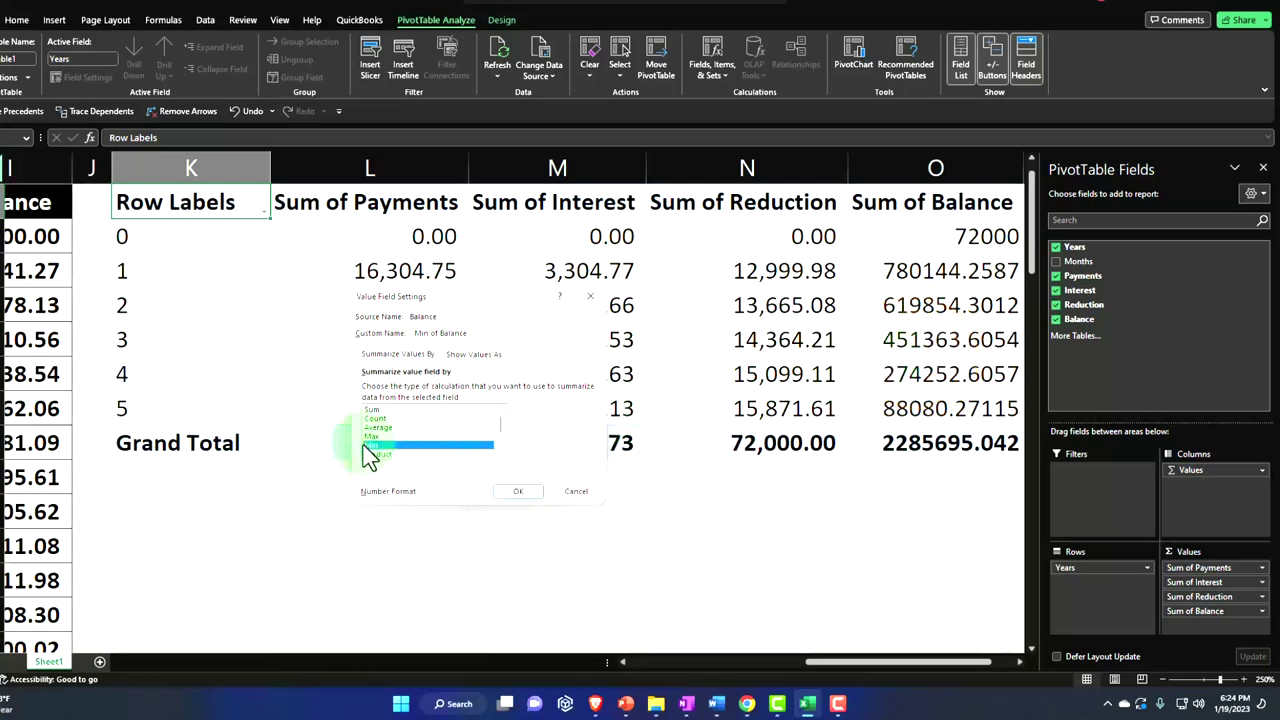
Step: Format the Min of Balance values as Currency with 2 decimals, no symbol and red parenthesized negatives, and close the field list
{"action": "left_click", "coordinate": [409, 494]}
{"action": "left_click", "coordinate": [335, 311]}
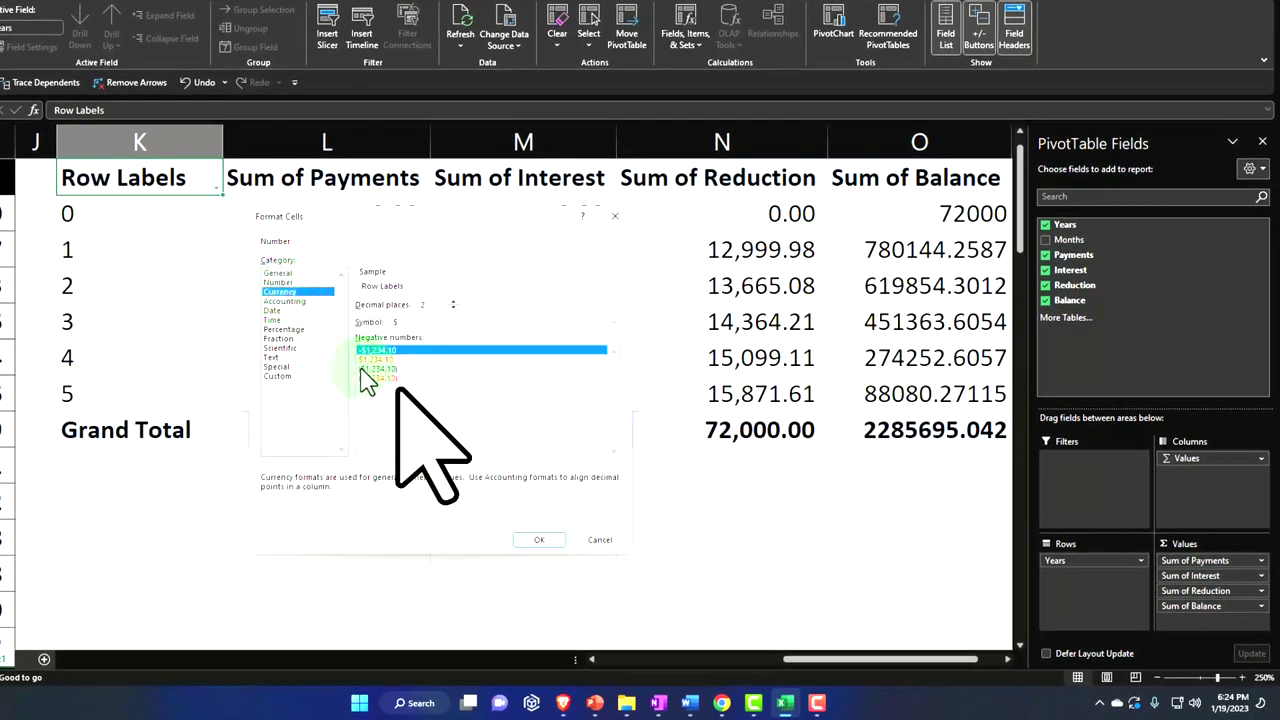
{"action": "left_click", "coordinate": [480, 321]}
{"action": "left_click", "coordinate": [400, 335]}
{"action": "left_click", "coordinate": [380, 378]}
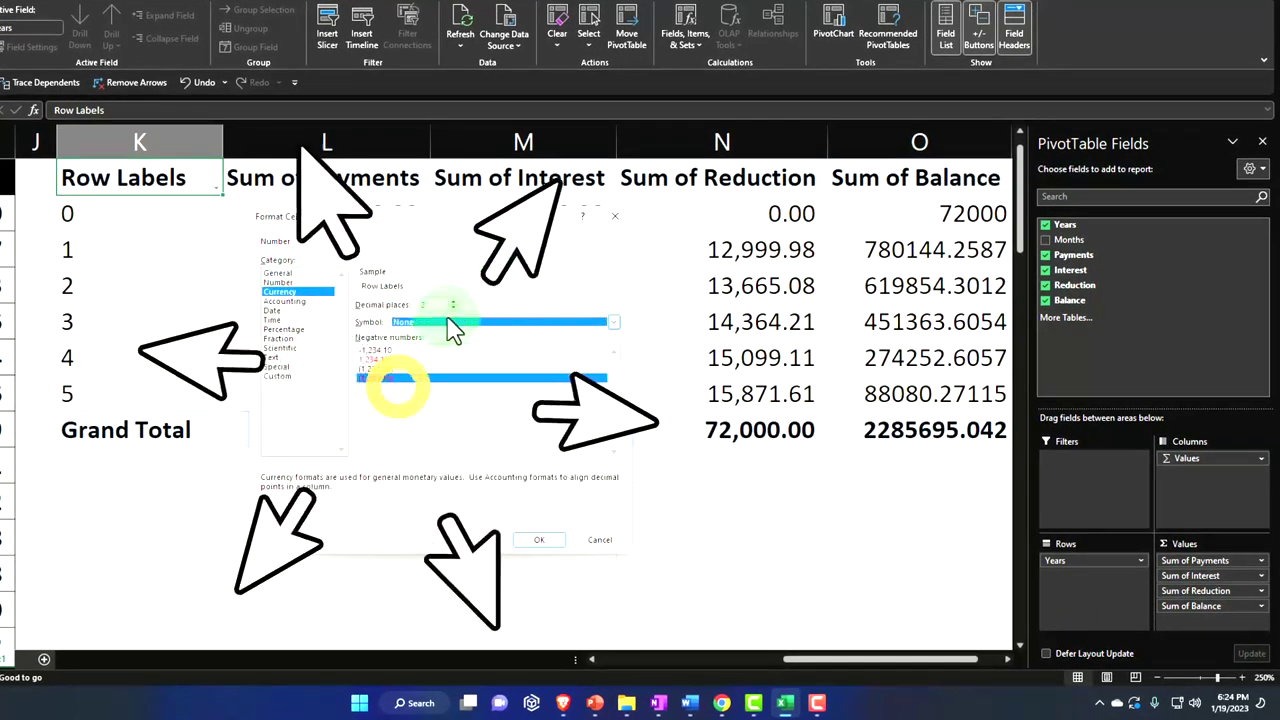
{"action": "left_click", "coordinate": [545, 540]}
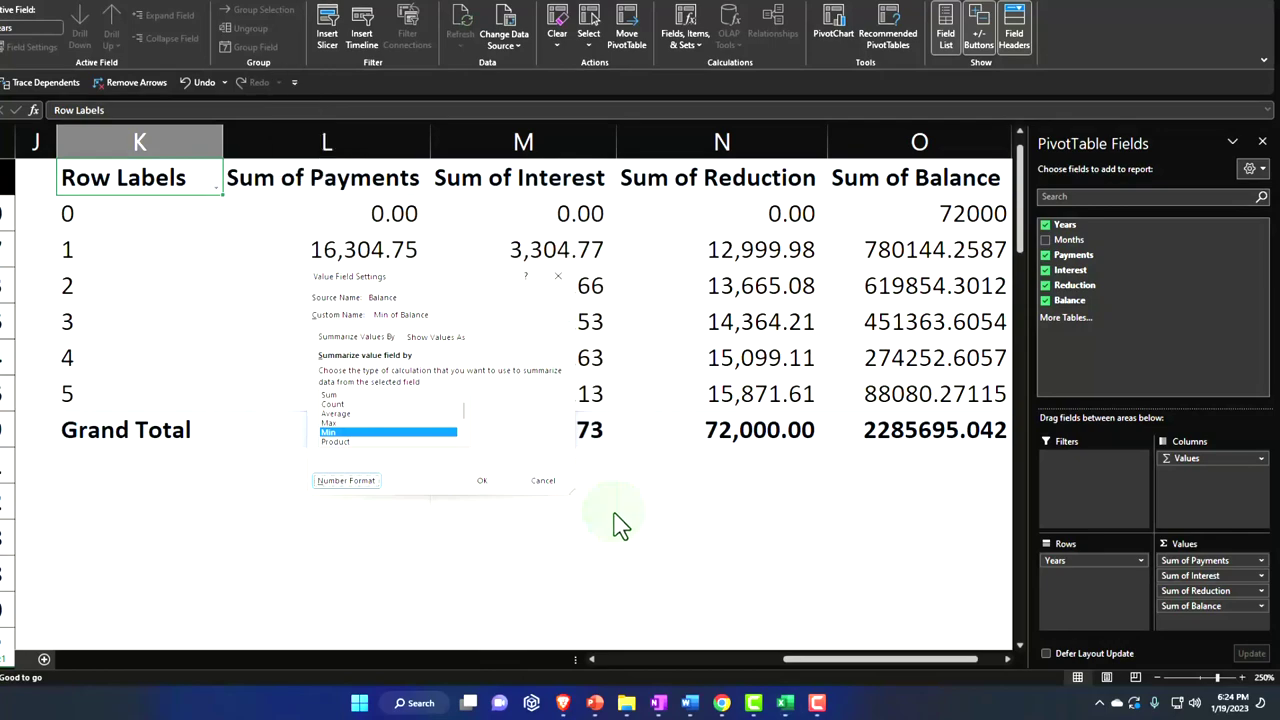
{"action": "left_click", "coordinate": [1262, 141]}
{"action": "left_click", "coordinate": [523, 538]}
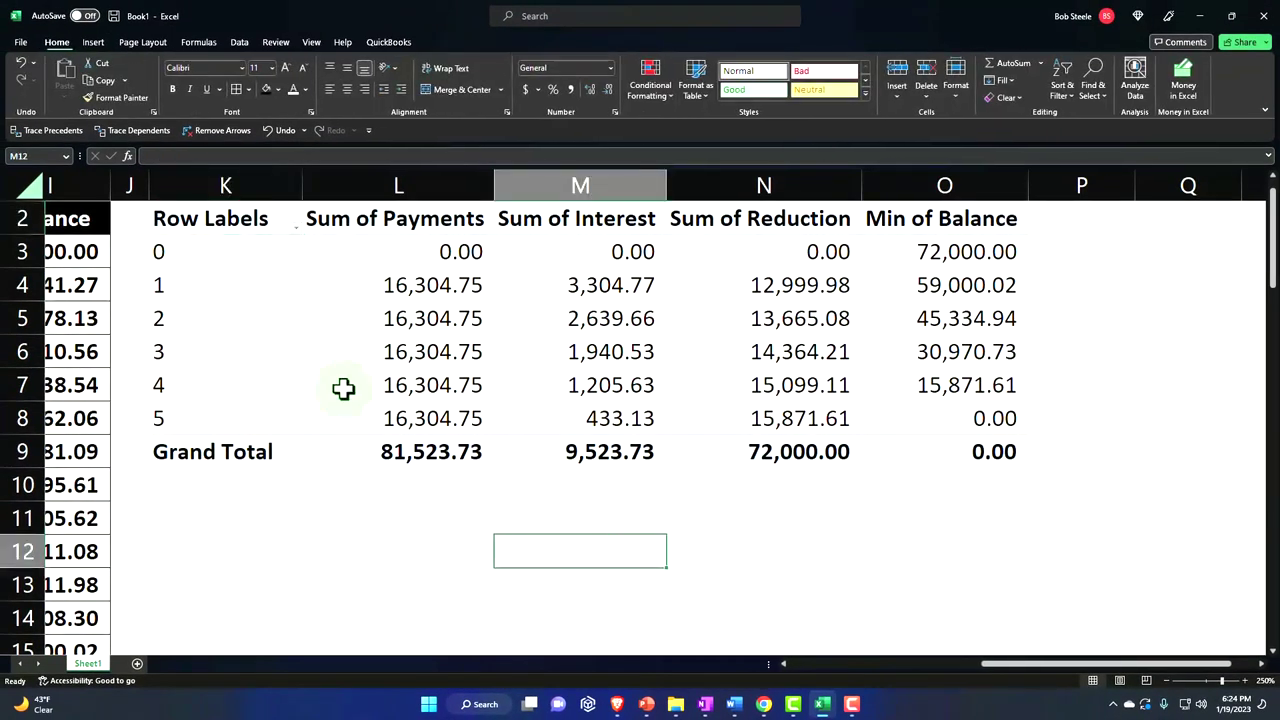
Step: Narrow column K, which holds the PivotTable's row labels
{"action": "left_click", "coordinate": [264, 180]}
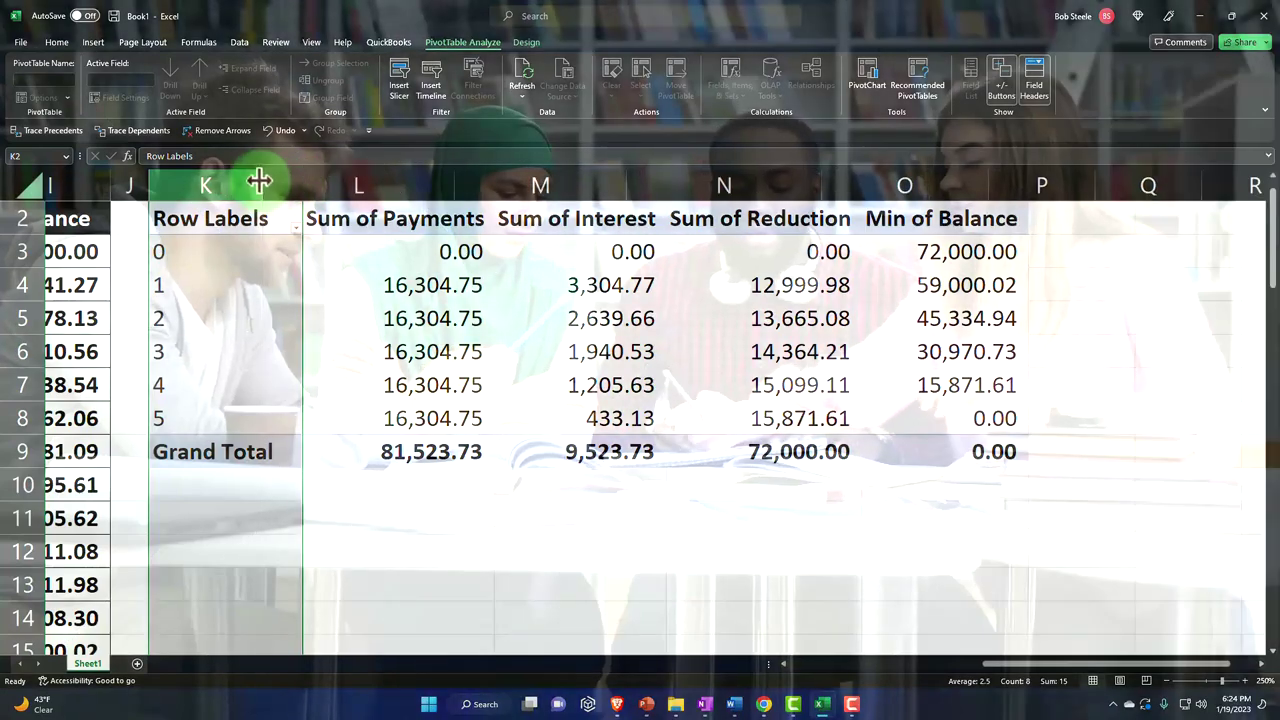
{"action": "left_click_drag", "start_coordinate": [259, 180], "coordinate": [258, 180]}
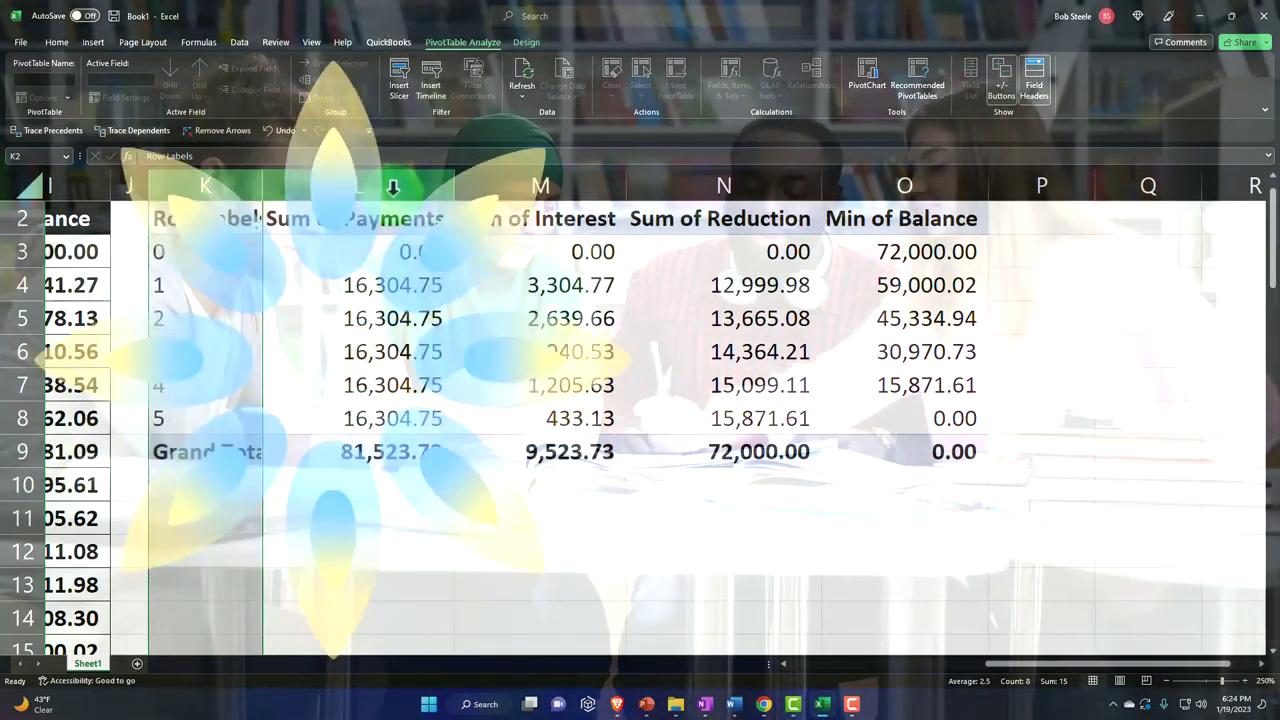
{"action": "left_click", "coordinate": [615, 510]}
Step: Apply all borders to the PivotTable's yearly rows in K3:O8
{"action": "left_click_drag", "start_coordinate": [193, 250], "coordinate": [925, 418]}
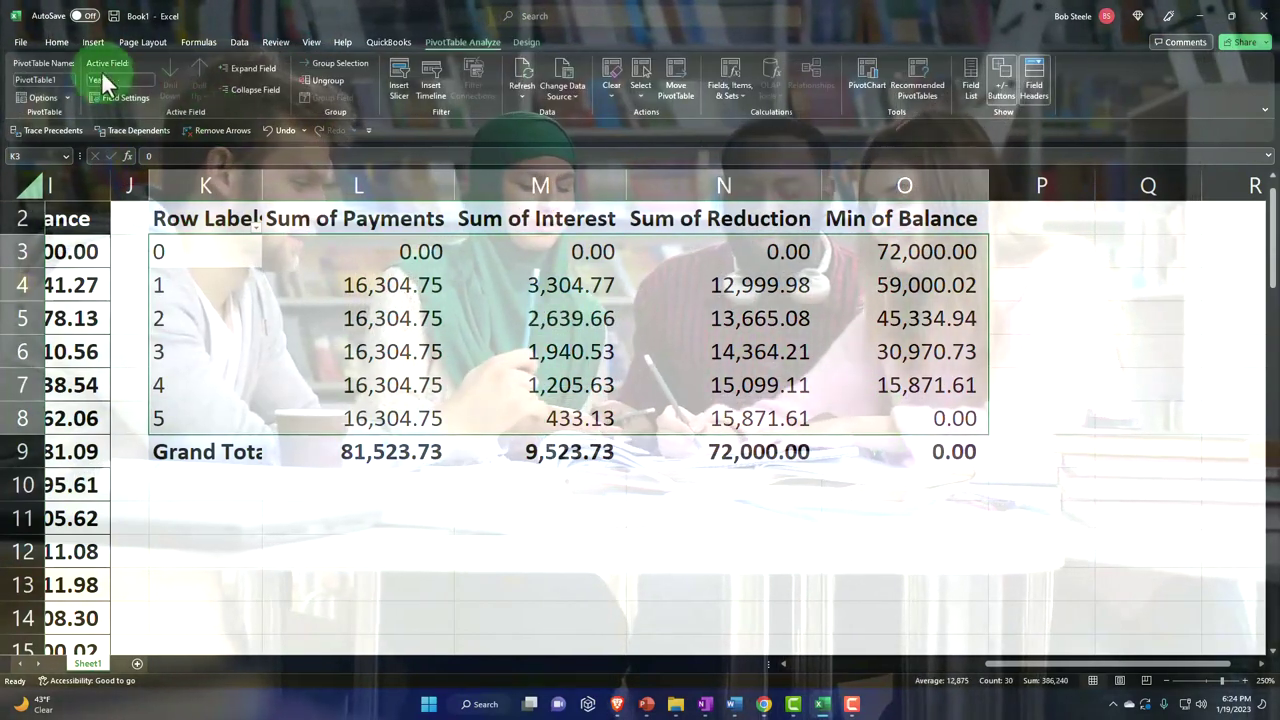
{"action": "left_click", "coordinate": [57, 42]}
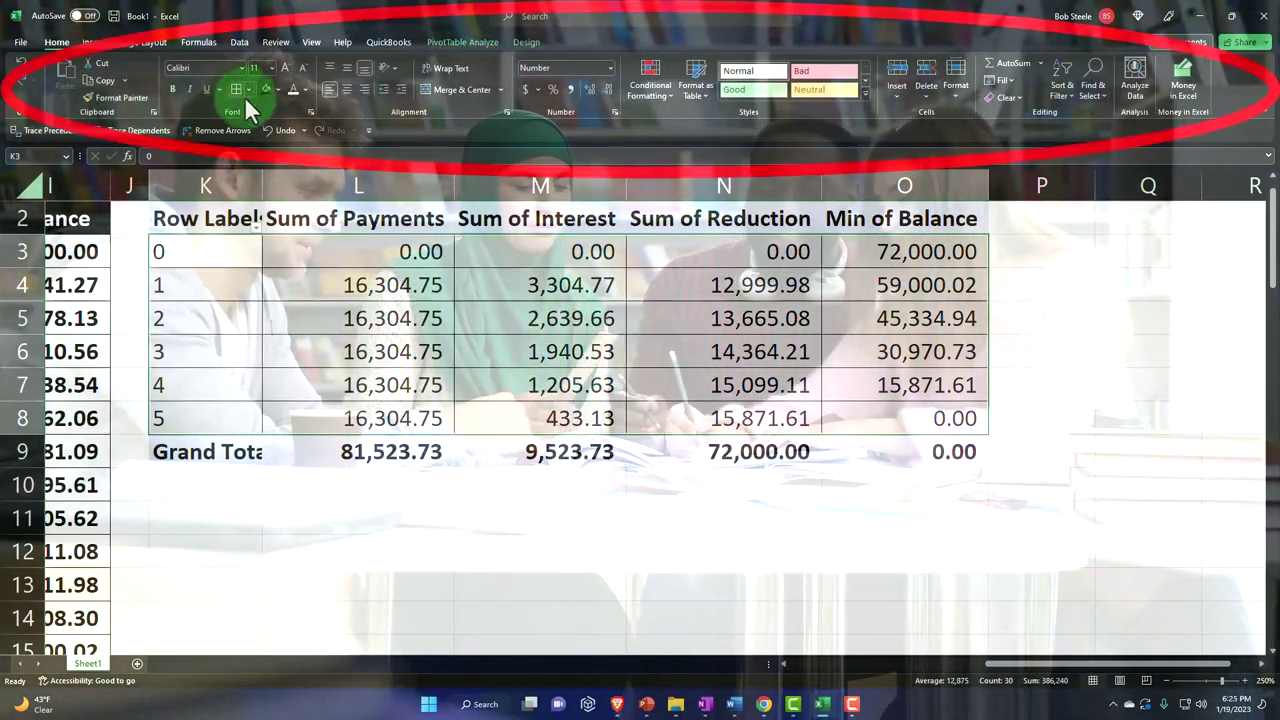
{"action": "left_click", "coordinate": [916, 287]}
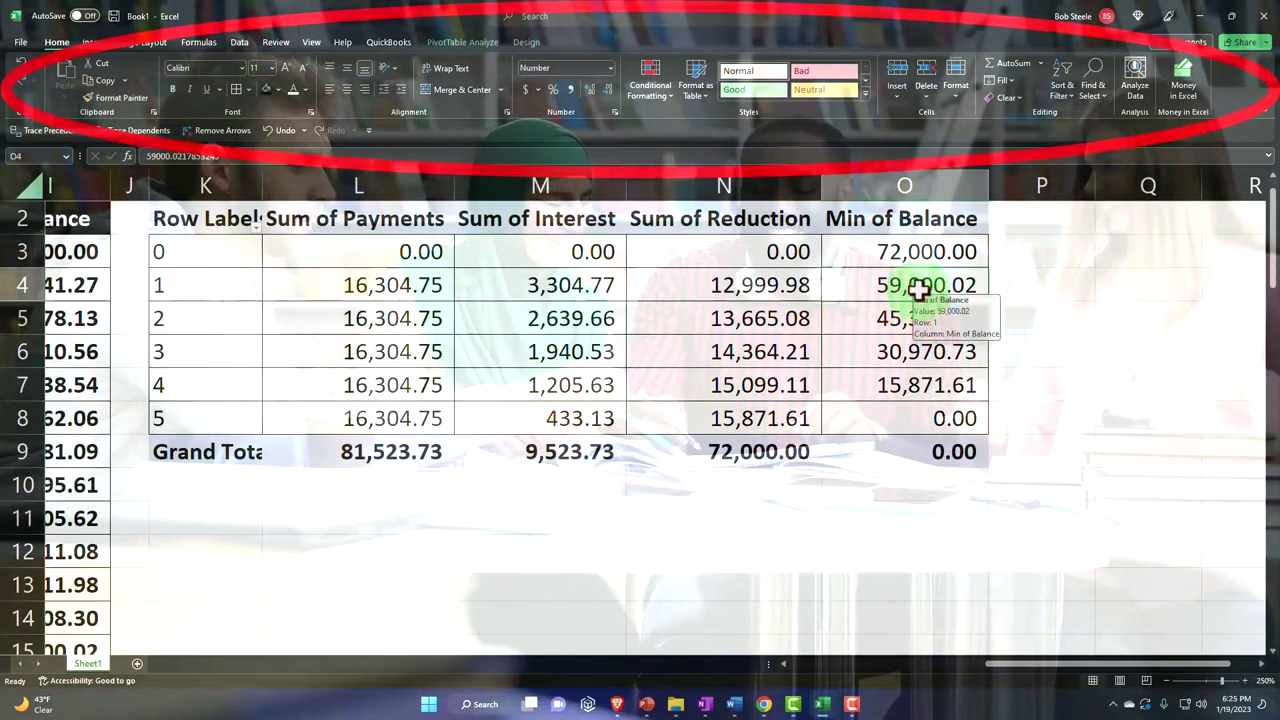
Step: Examine the yearly payment and interest amounts in the PivotTable, from year 1 down to year 3
{"action": "key", "text": "Left"}
{"action": "key", "text": "Left"}
{"action": "key", "text": "Left"}
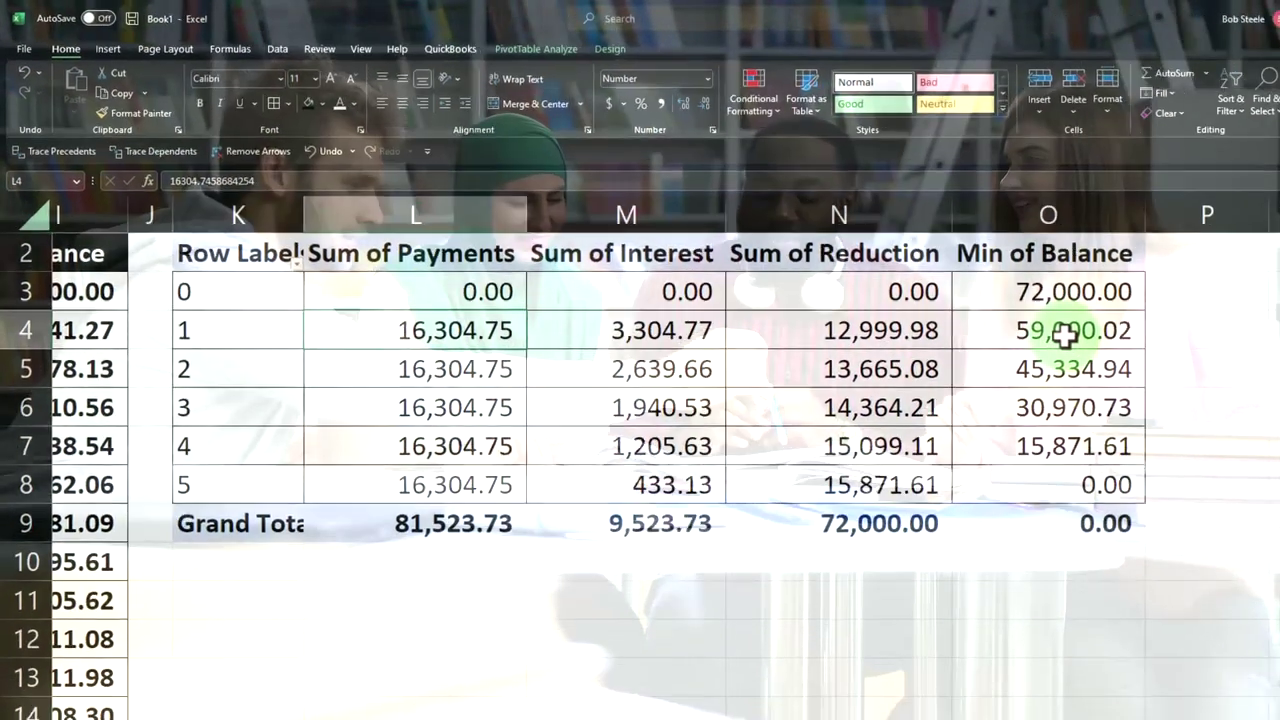
{"action": "key", "text": "Right"}
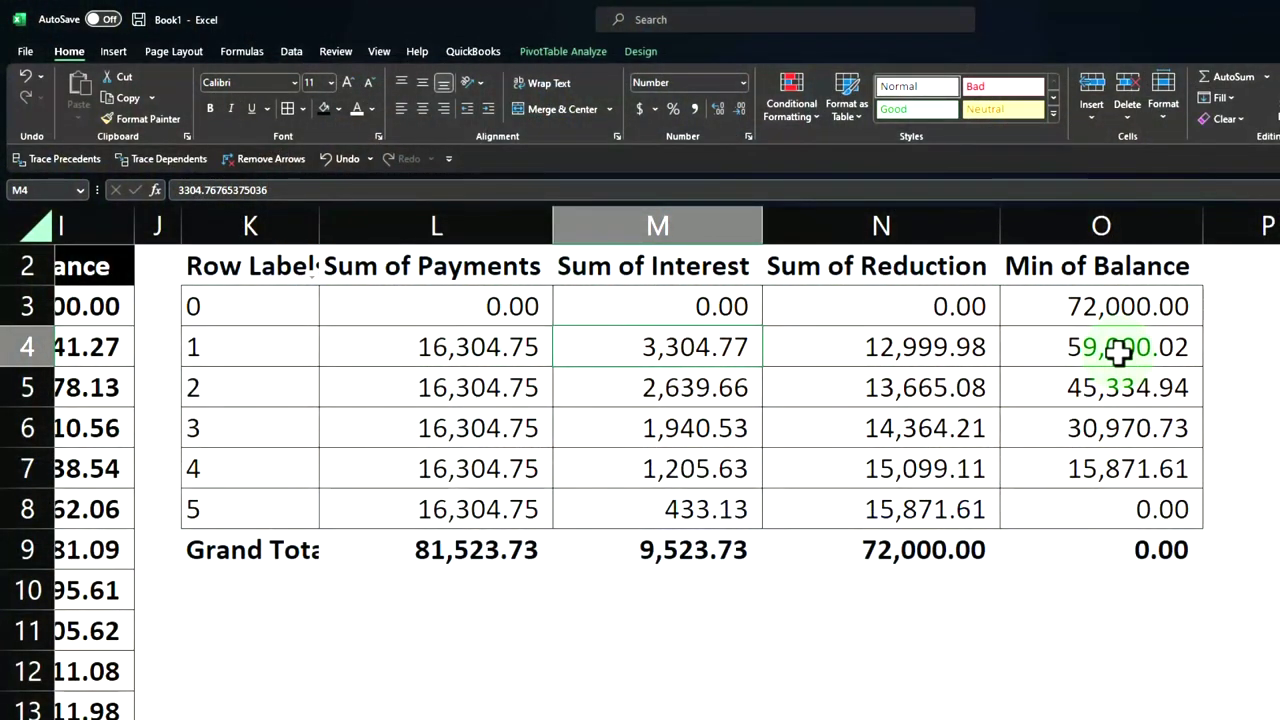
{"action": "key", "text": "Down"}
{"action": "key", "text": "Down"}
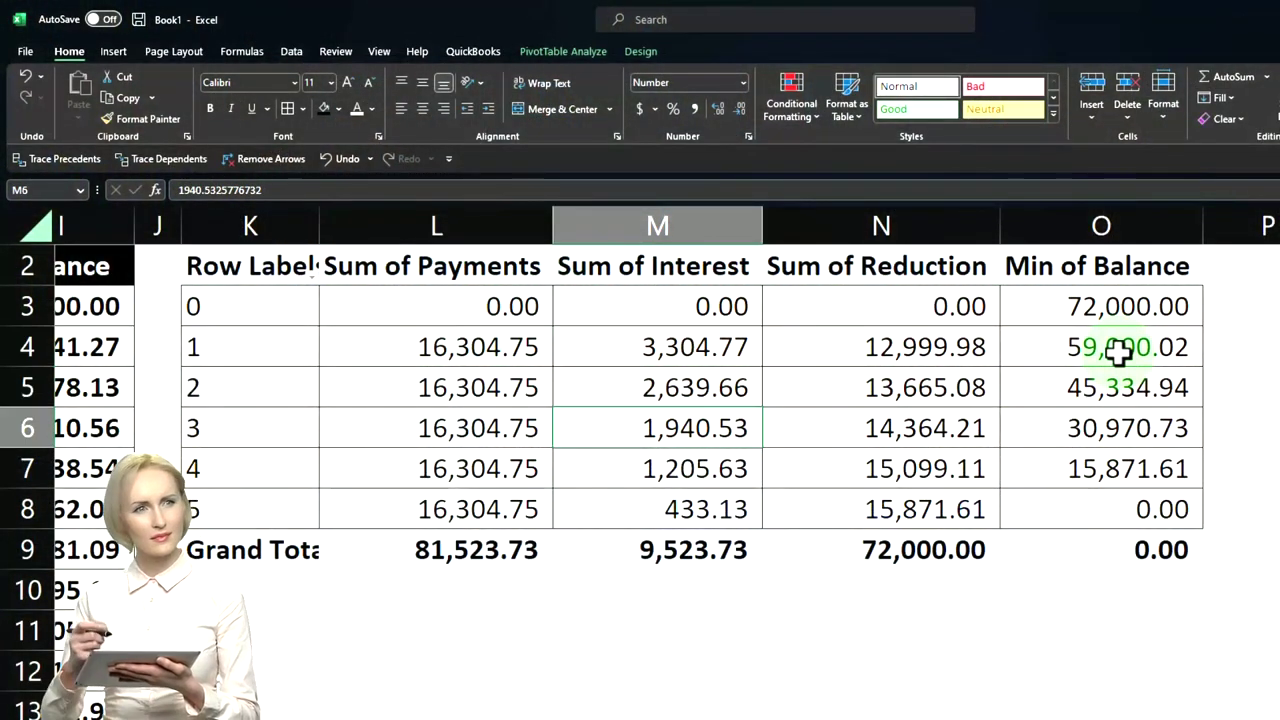